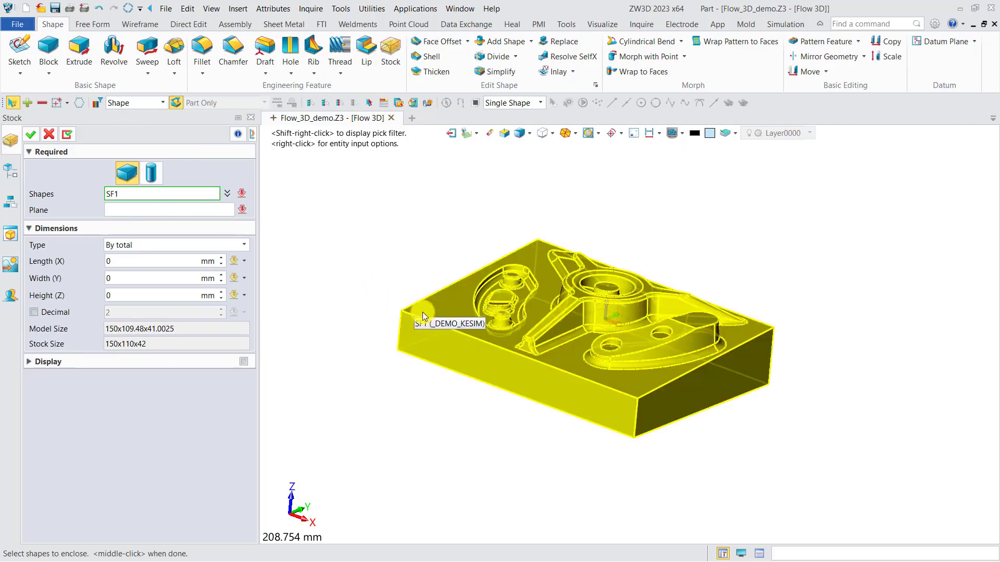
Create a rectangular stock block around the part with a width of 110 mm and a height of 42 mm.
click(425, 312)
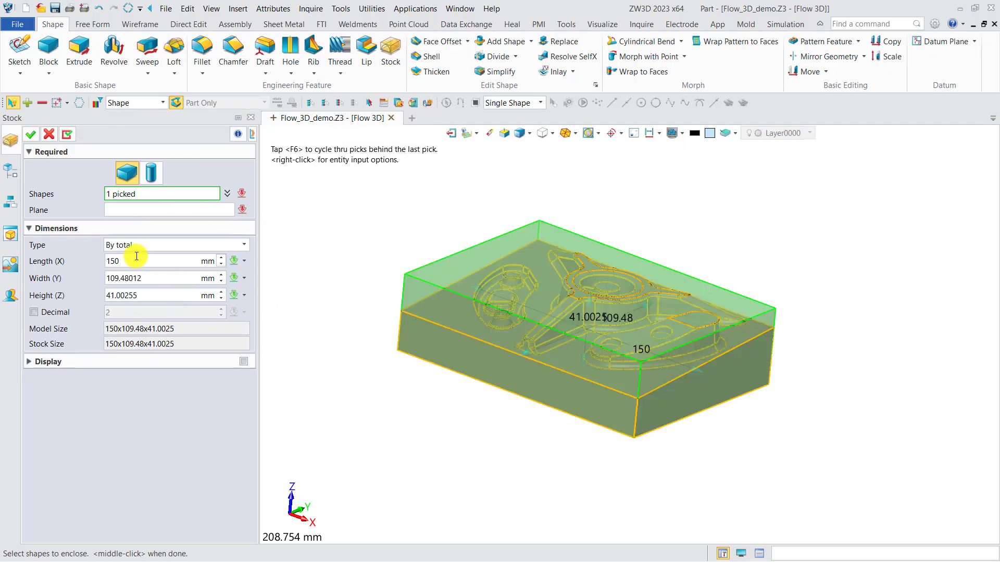
drag(146, 279, 124, 279)
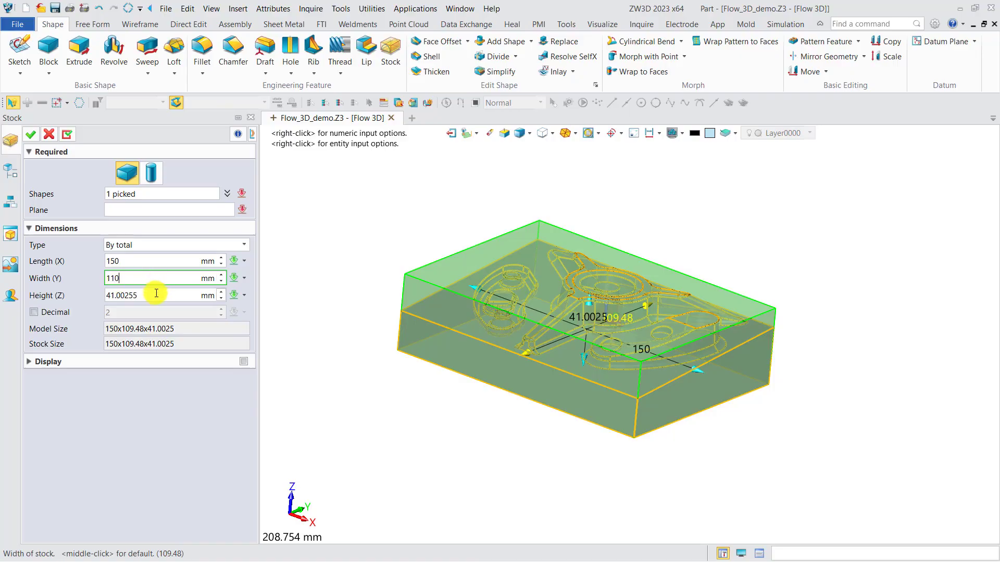
drag(137, 296, 114, 297)
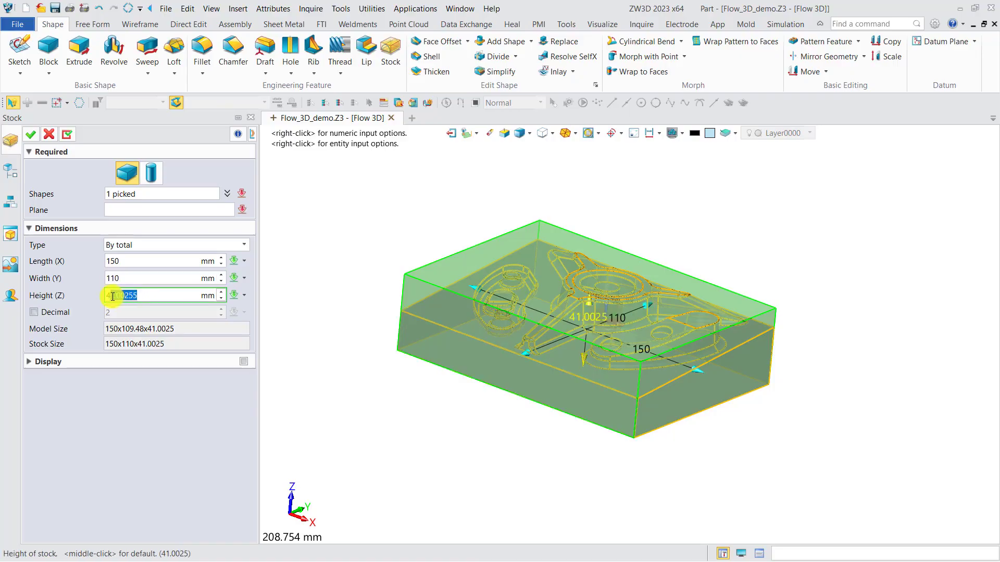
key(BackSpace)
click(31, 134)
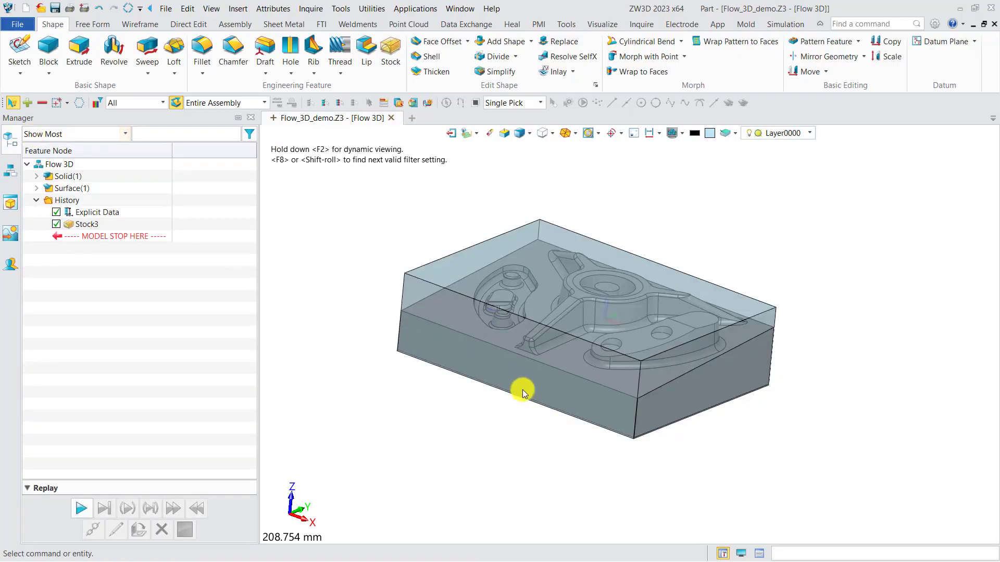
Move the part and stock block together from the midpoint between two opposite top corners of the stock to point 0.
mouse_move(525, 394)
right_down()
mouse_move(534, 378)
mouse_move(536, 390)
right_up()
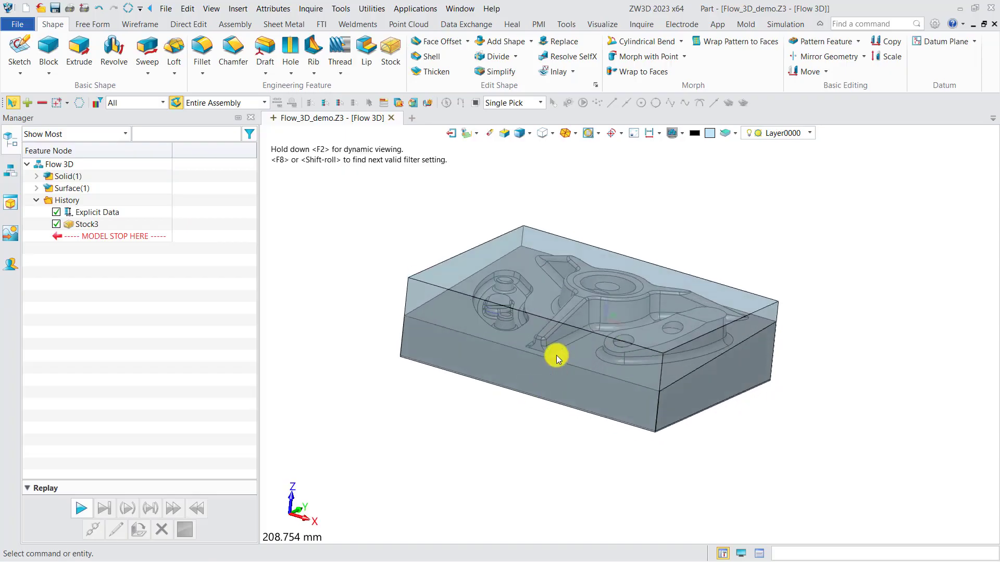
click(796, 71)
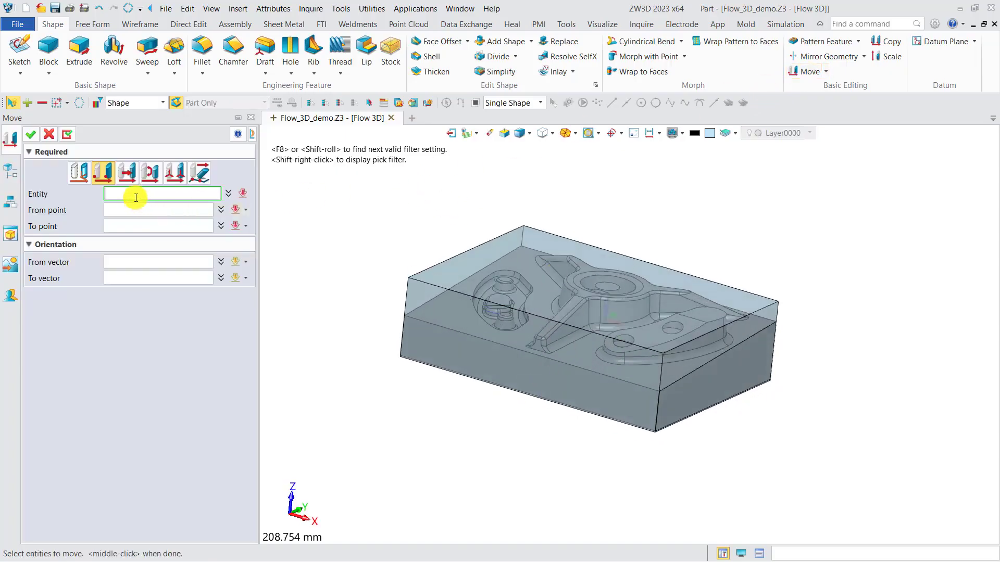
drag(835, 448, 394, 222)
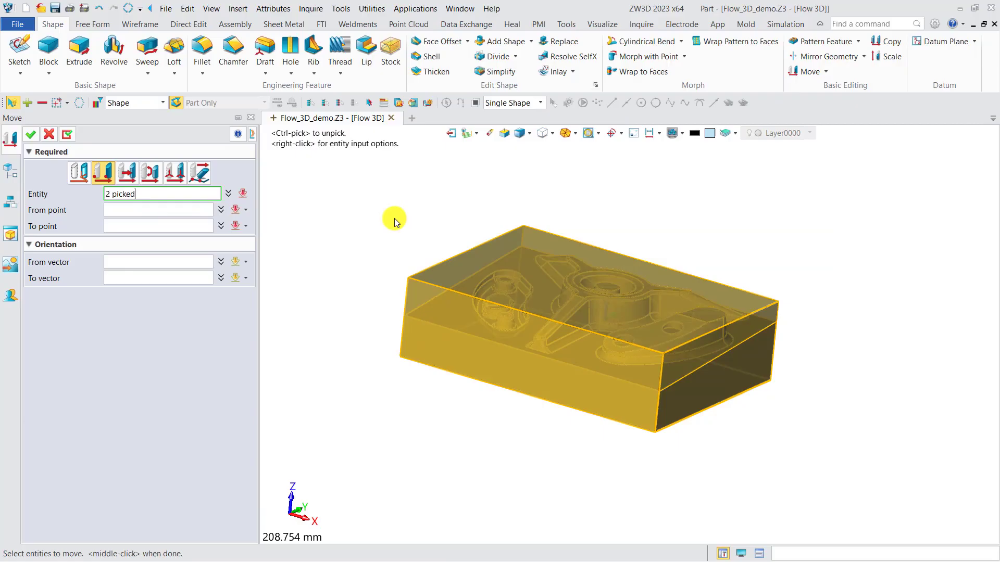
click(178, 210)
right_click(336, 224)
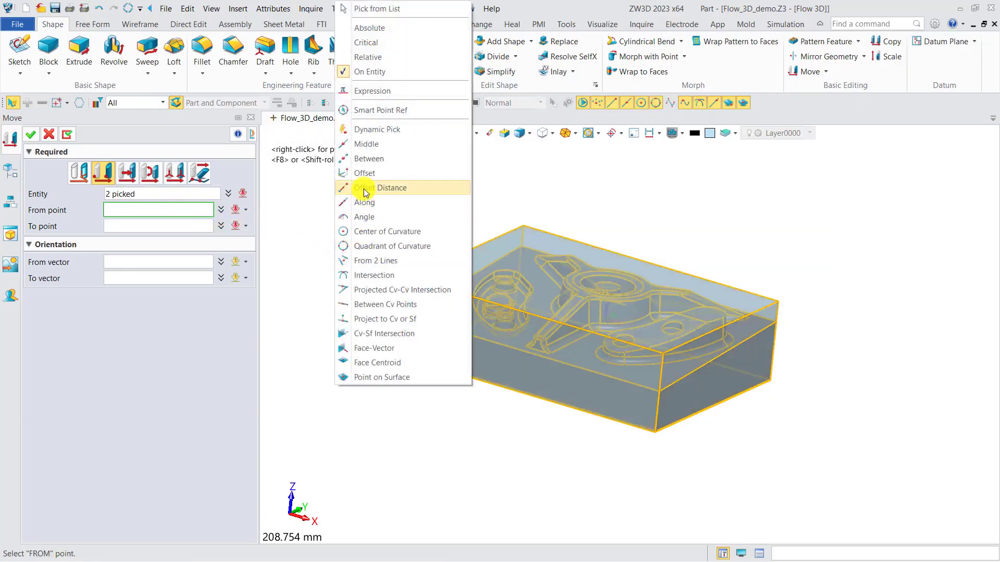
click(366, 160)
click(409, 277)
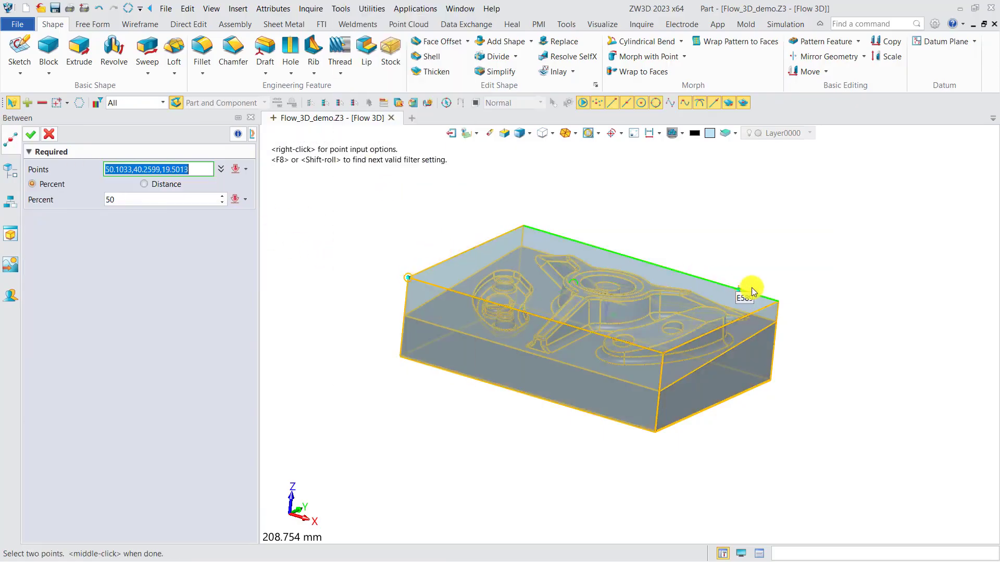
click(770, 296)
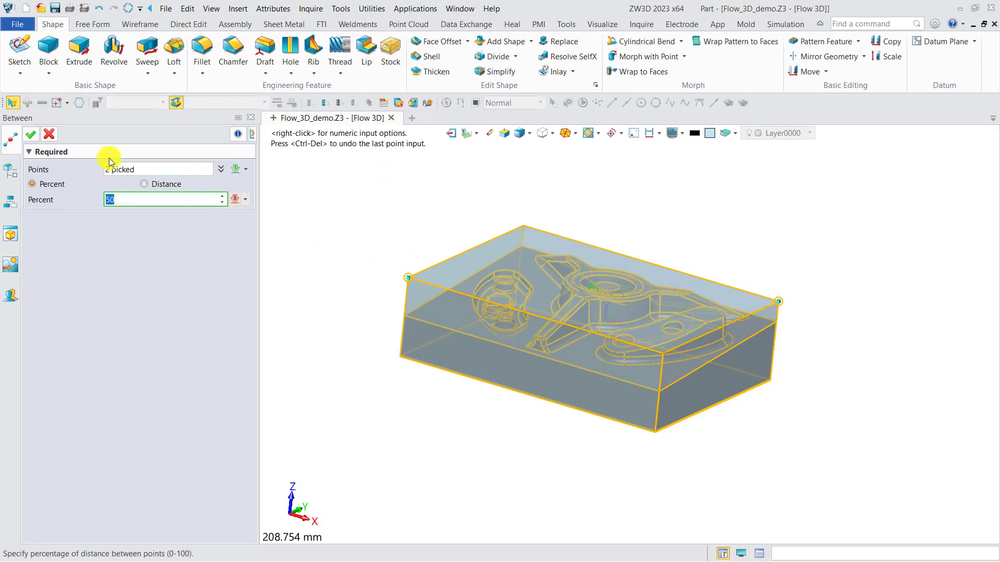
click(31, 134)
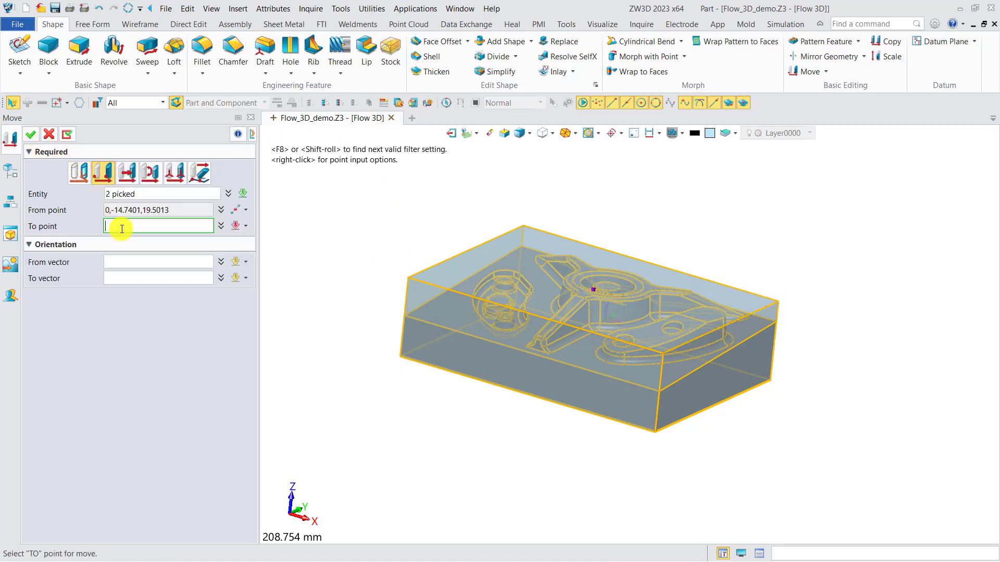
text(0)
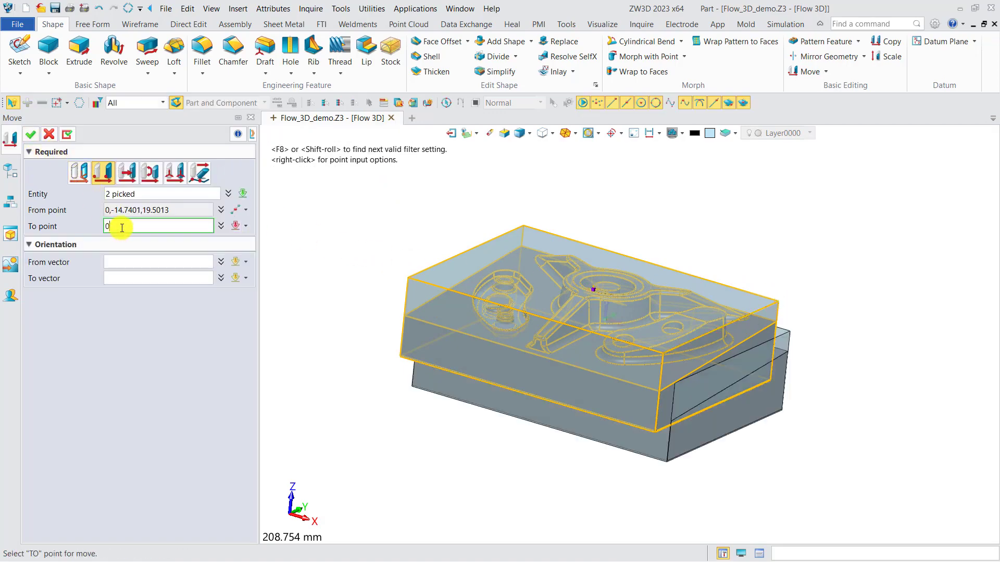
click(31, 135)
Erase the whole stock block surrounding the part, using the Shape pick filter.
right_drag(384, 299, 373, 313)
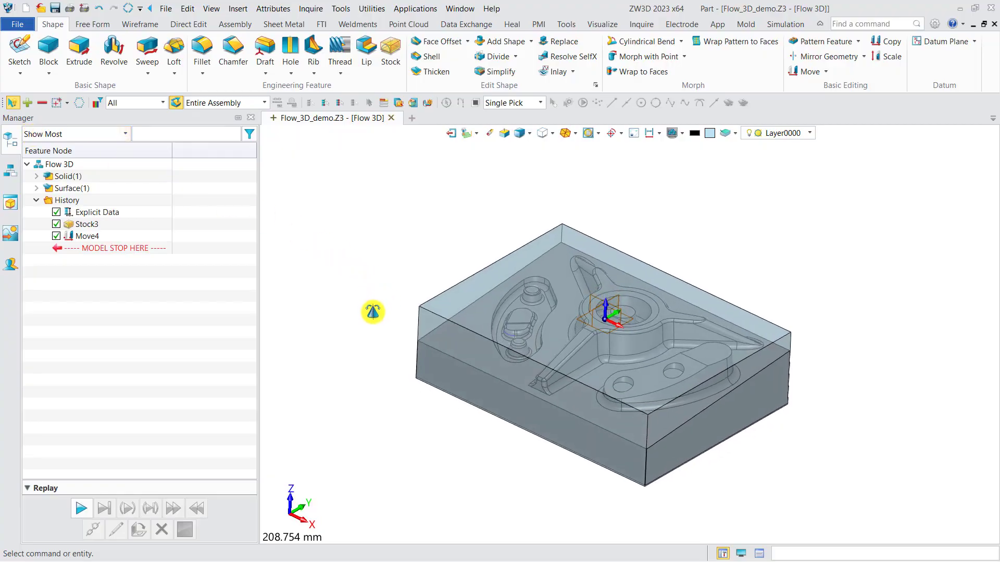
click(490, 133)
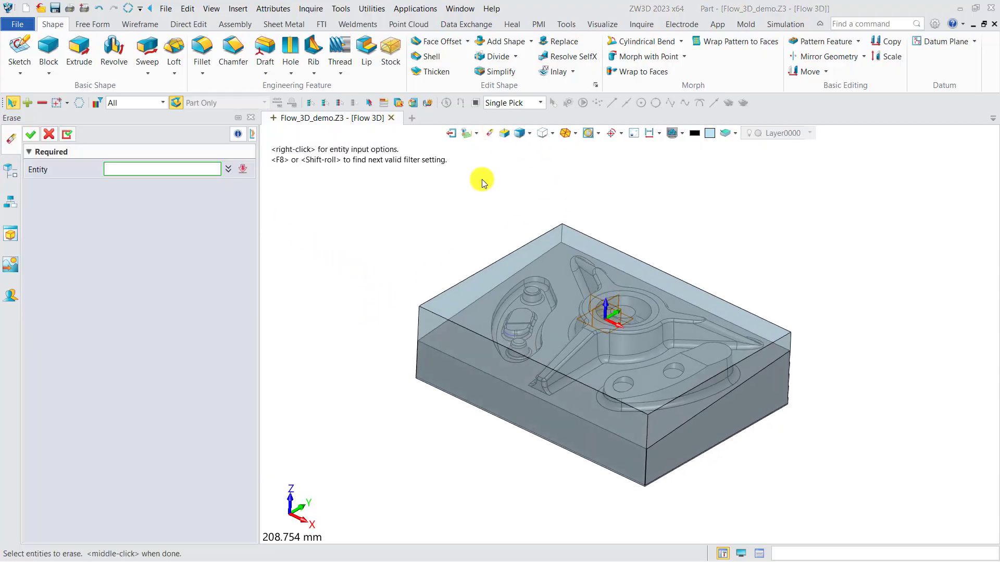
click(132, 103)
click(129, 125)
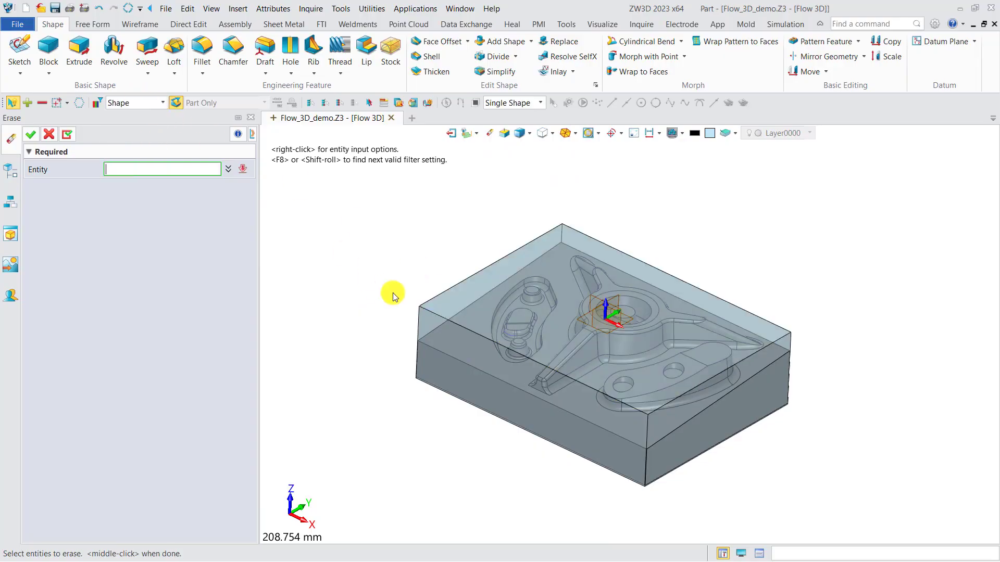
click(452, 300)
click(32, 134)
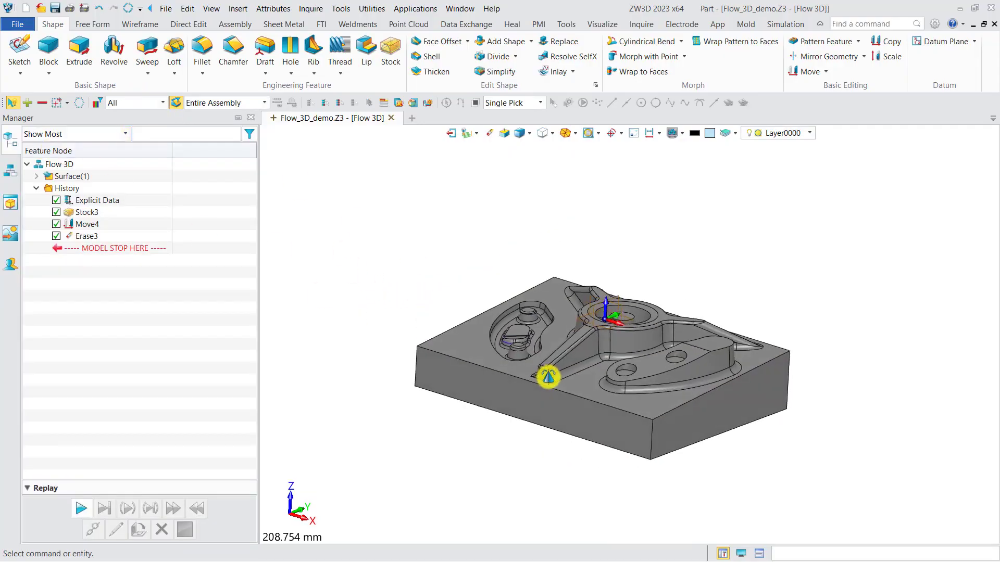
Switch from the part model to its CAM plan.
middle_drag(539, 385, 399, 392)
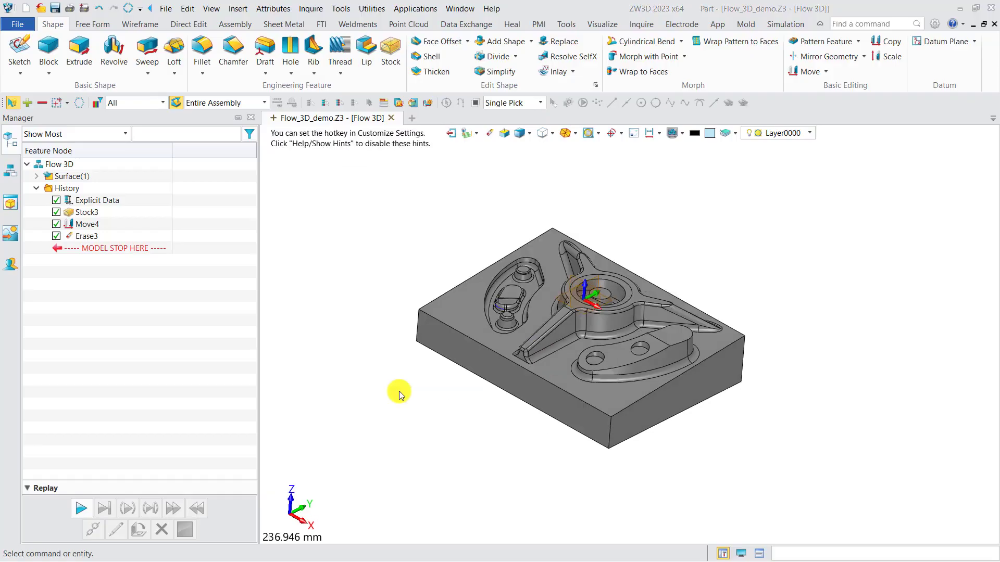
click(465, 134)
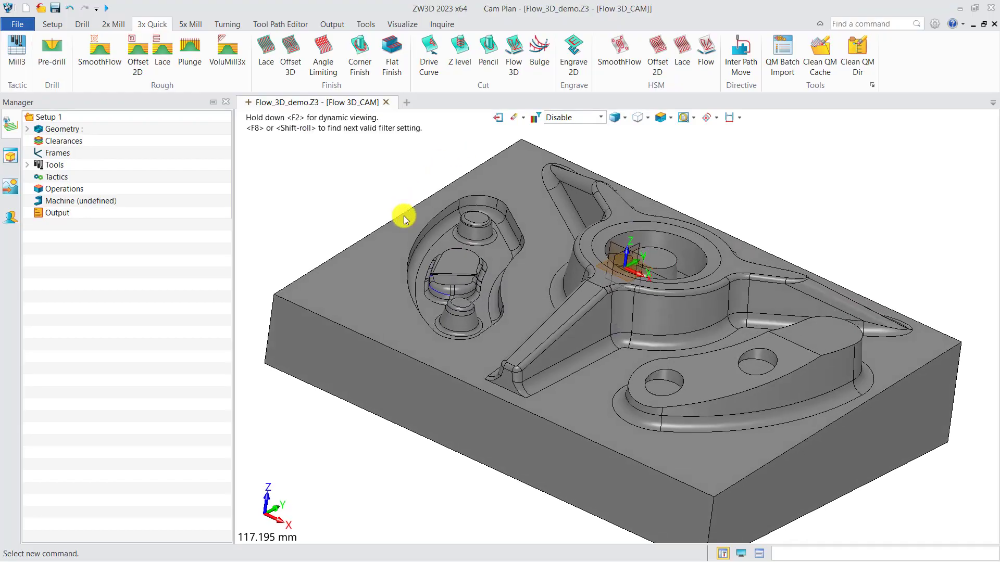
scroll(404, 215, down, 2)
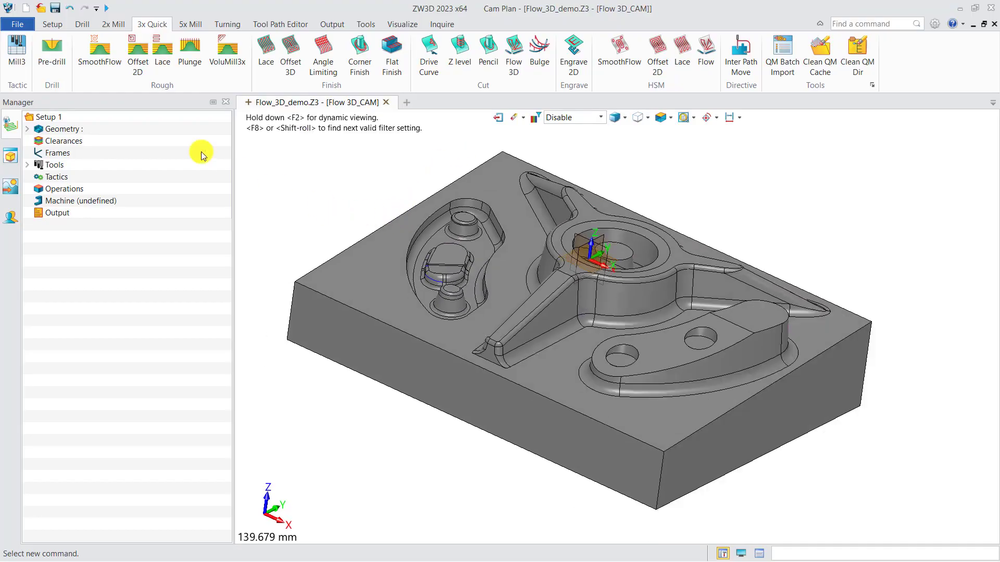
Add rectangular CAM stock around the part with width 110 mm and height 42 mm, keeping the stock displayed.
click(53, 24)
click(62, 54)
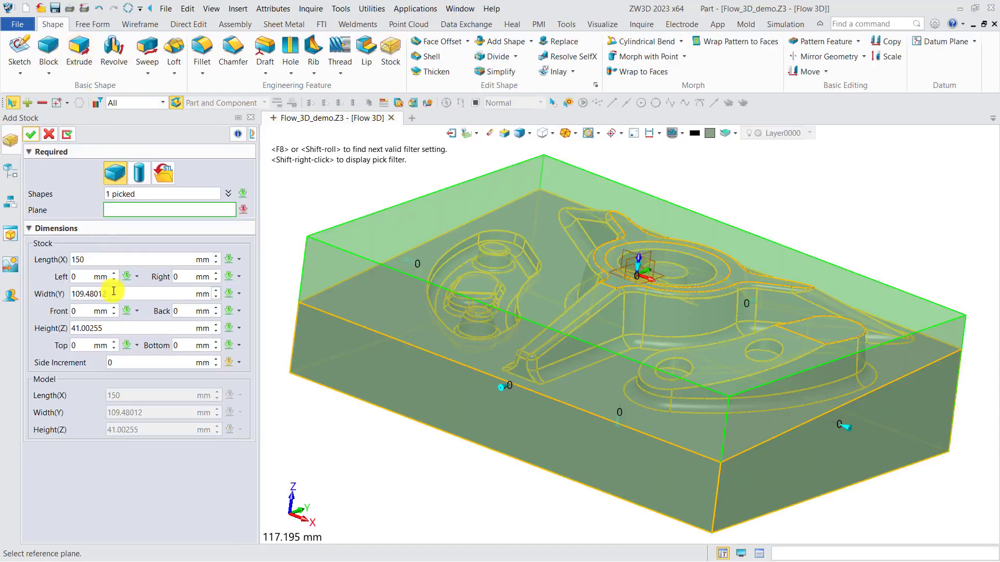
click(50, 293)
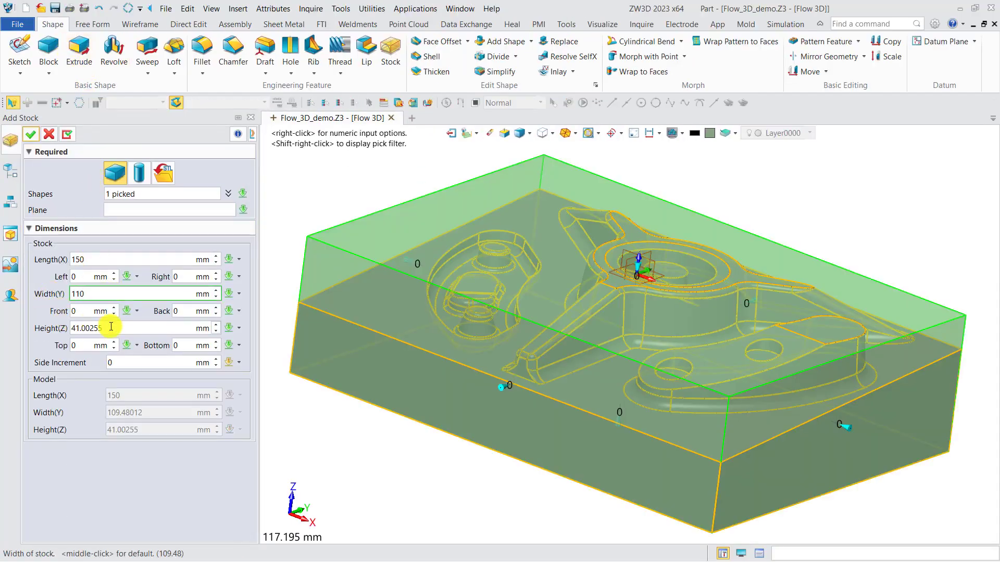
click(50, 328)
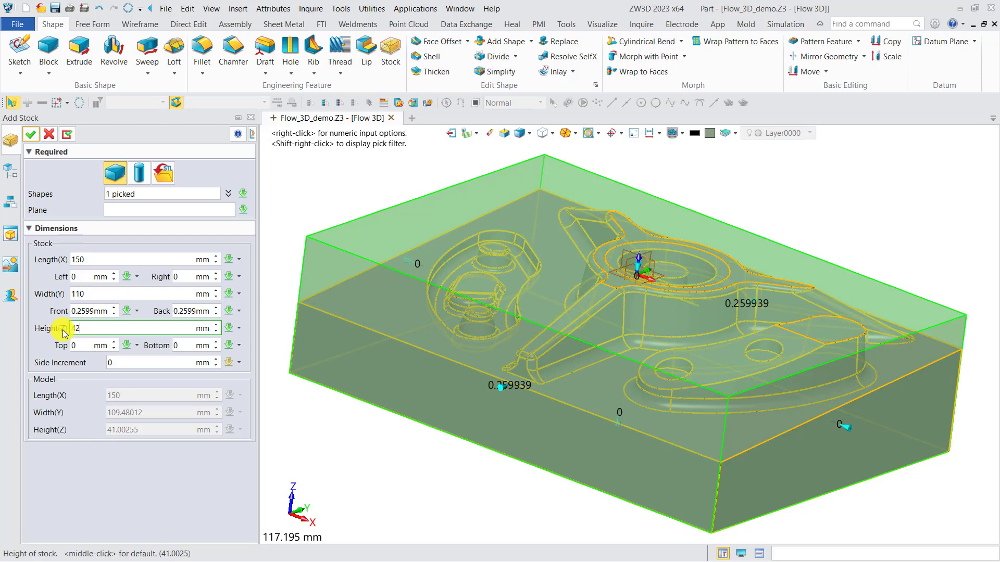
click(33, 136)
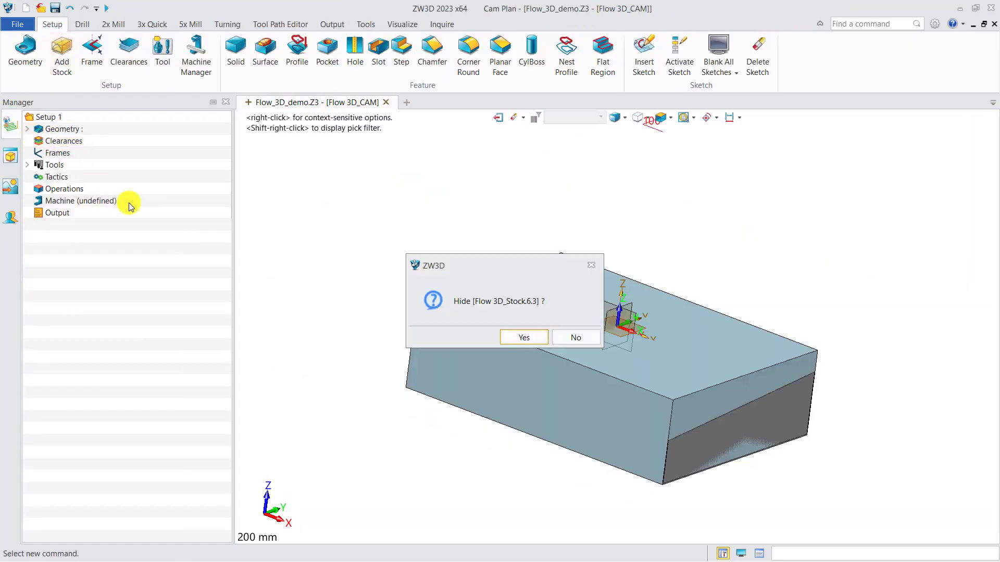
click(544, 334)
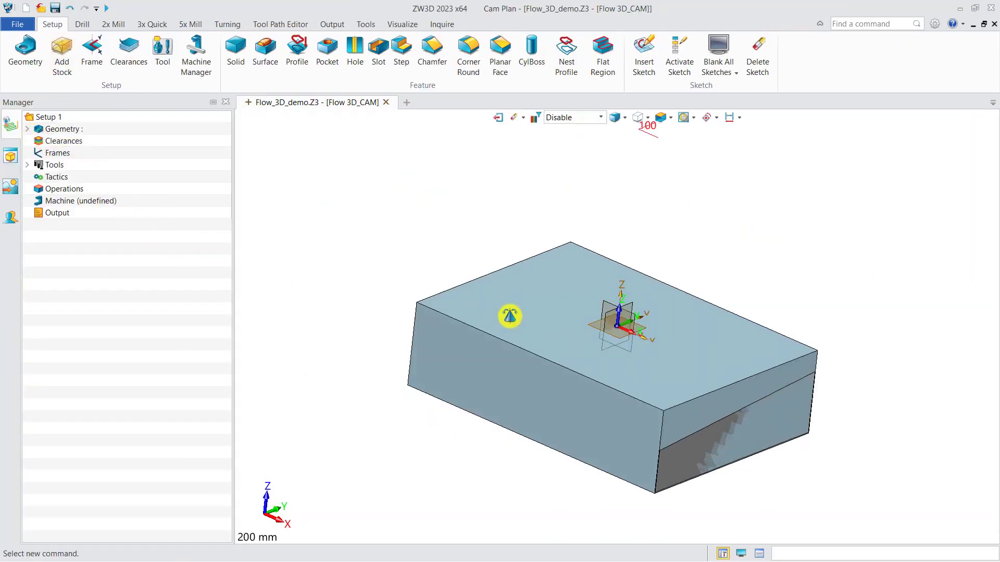
Start a datum plane for a new machining frame, with its origin midway between two opposite top corners of the stock.
click(92, 50)
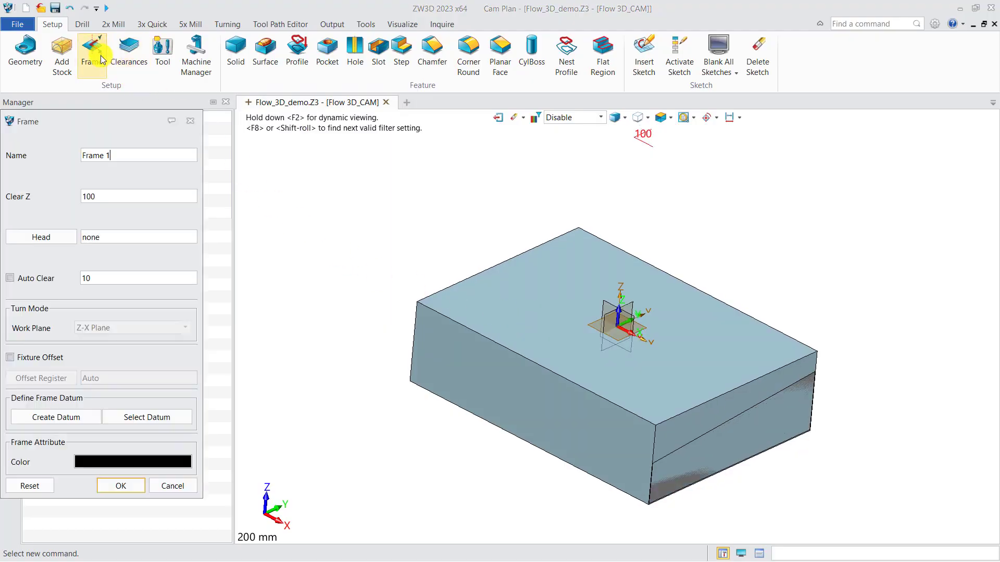
click(69, 419)
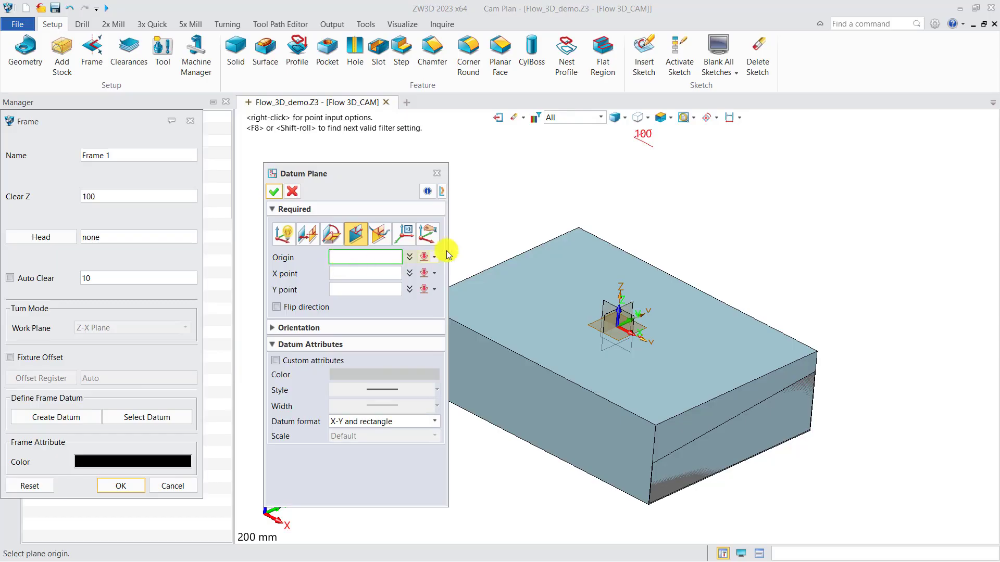
right_click(491, 223)
click(521, 162)
scroll(528, 163, down, 2)
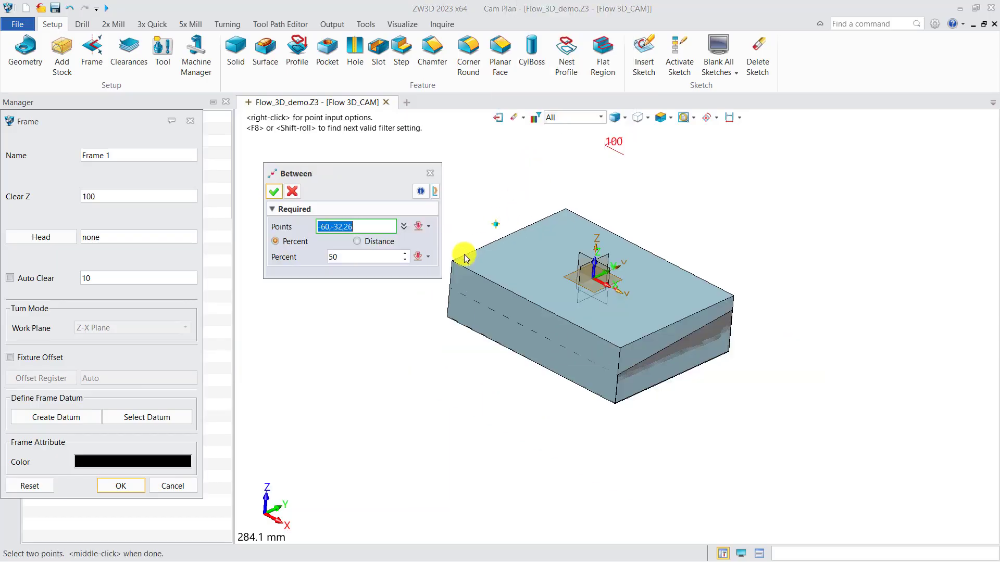
click(452, 259)
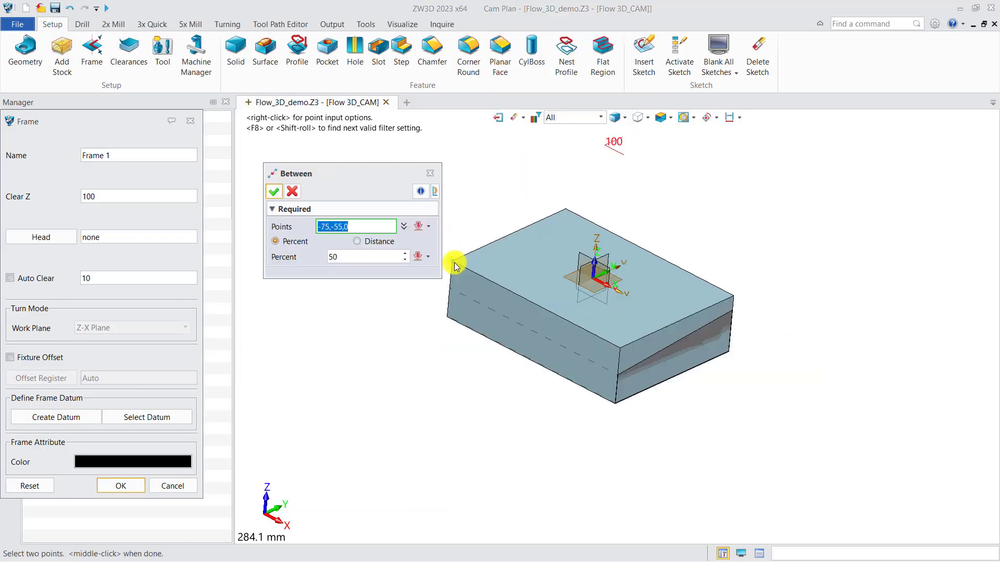
click(736, 297)
click(274, 192)
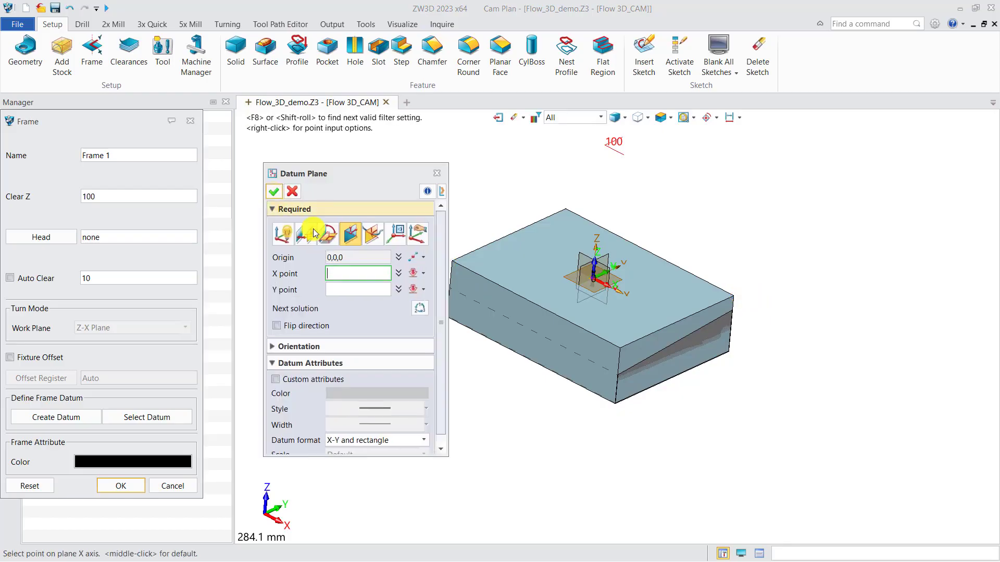
Create the datum plane with its X point at 75,0,0 and its Y point at 0,55,0 on the stock's top edges.
click(675, 327)
click(649, 252)
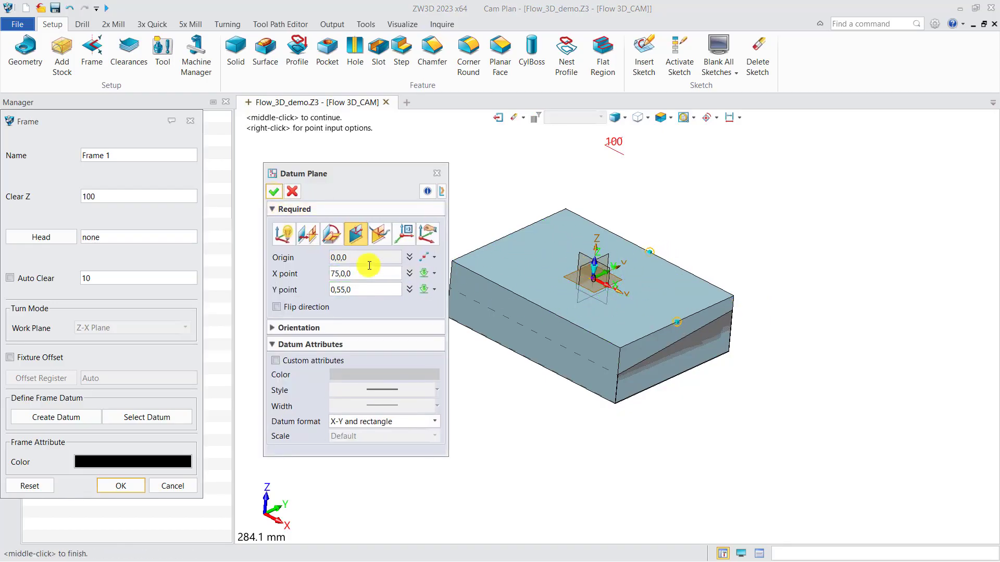
click(274, 194)
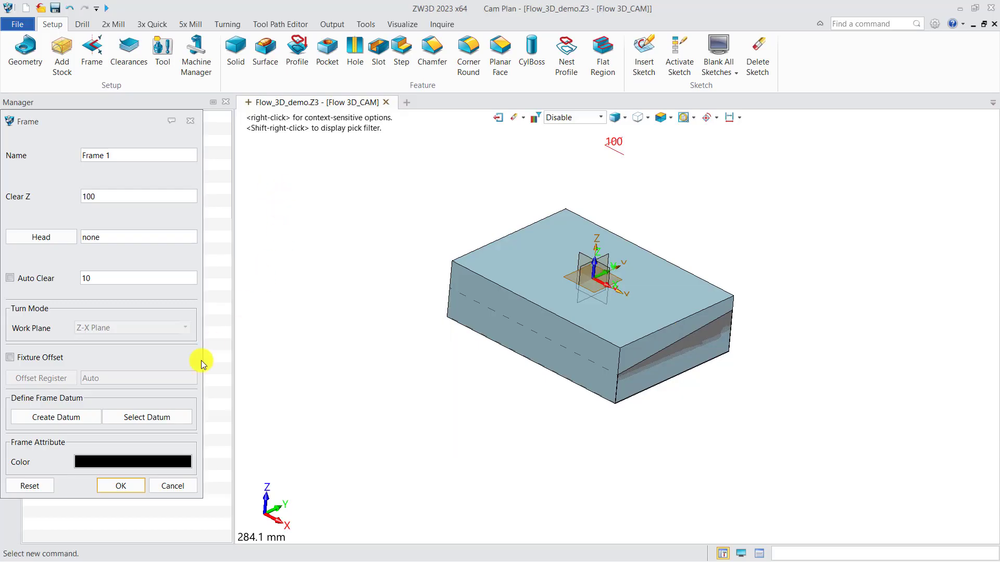
Select the datum plane at the centre of the stock's top face for the machining frame and create Frame 1.
click(161, 421)
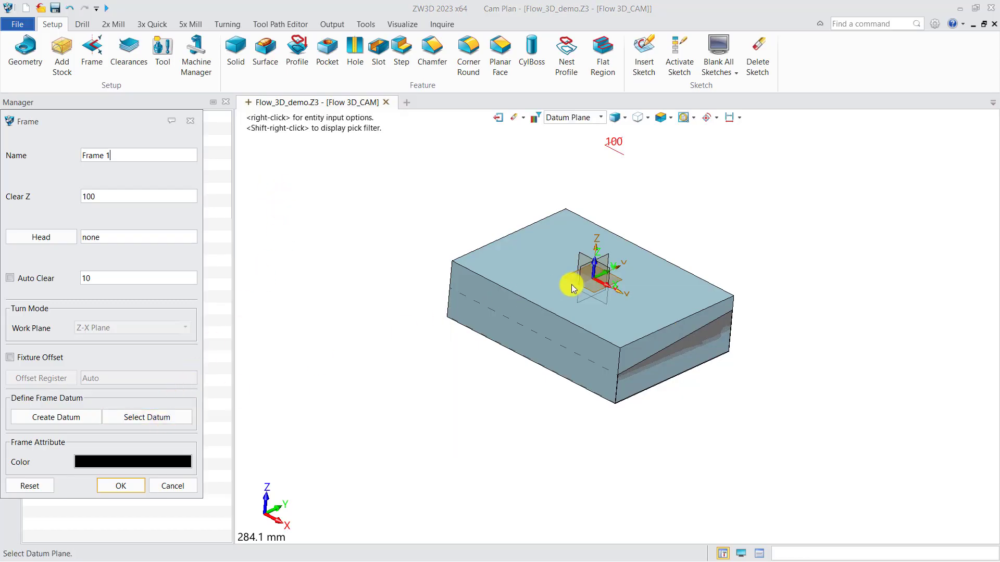
click(620, 282)
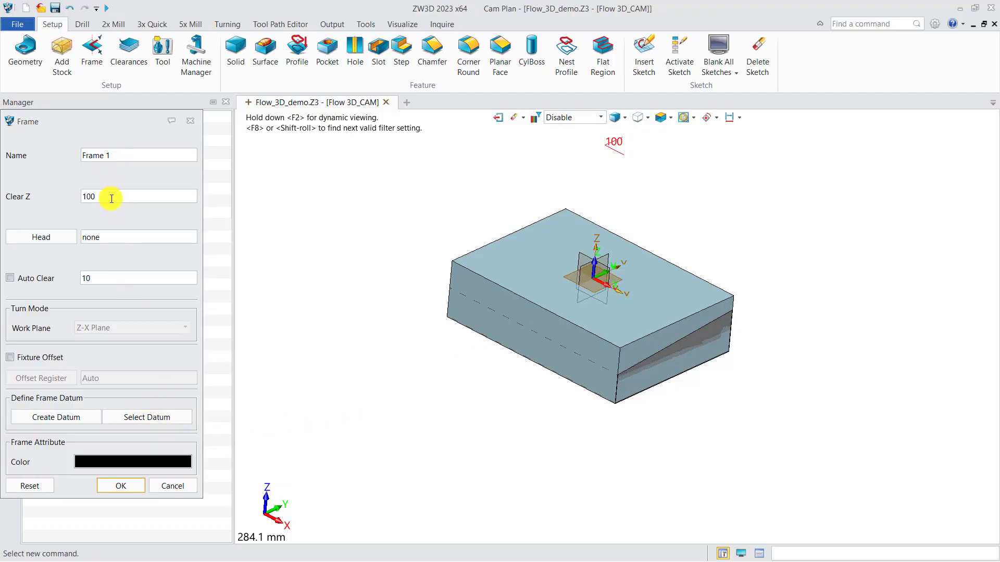
click(122, 485)
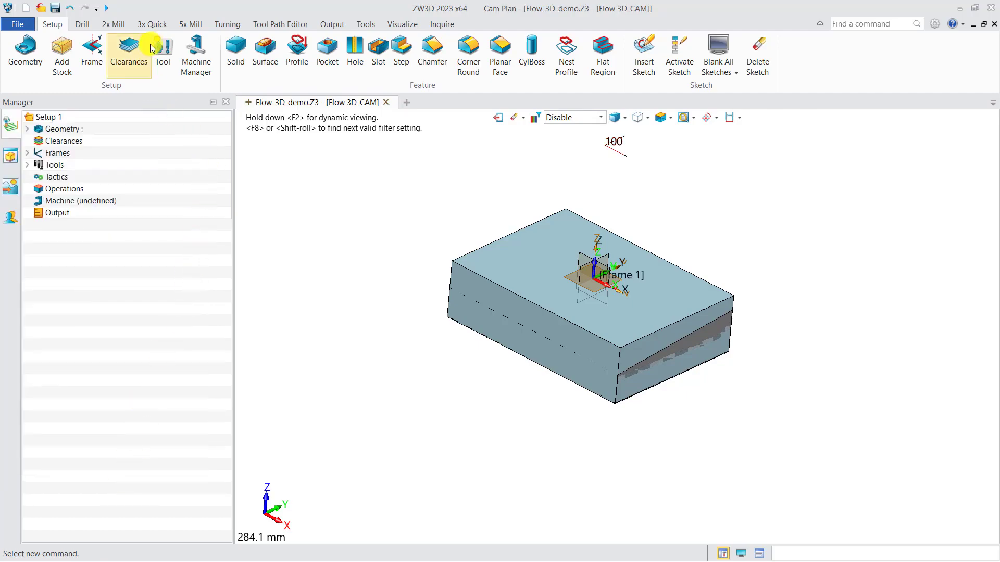
Create a 3-axis Quick Mill Rough Offset 2D operation without selecting any features for it yet.
click(151, 24)
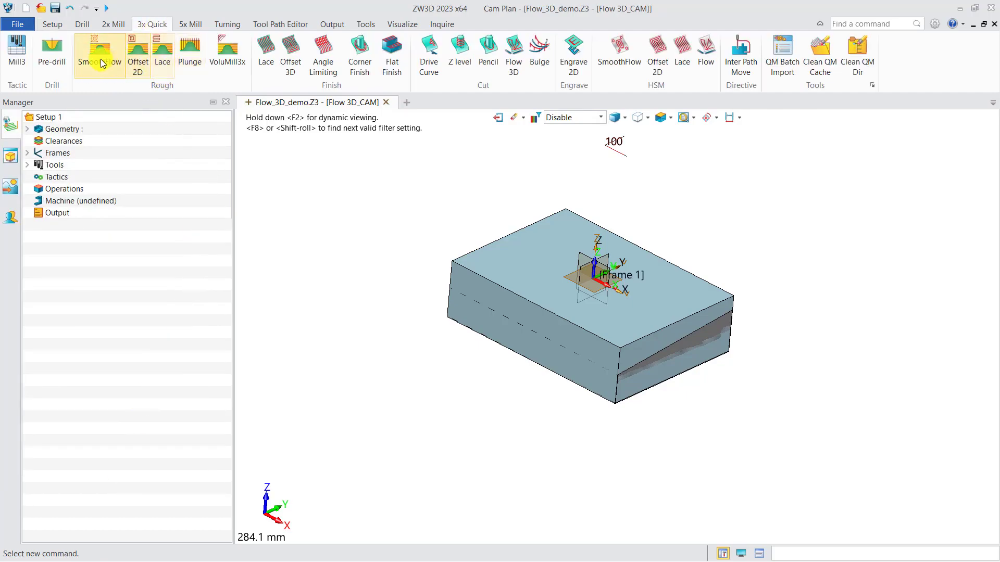
click(137, 60)
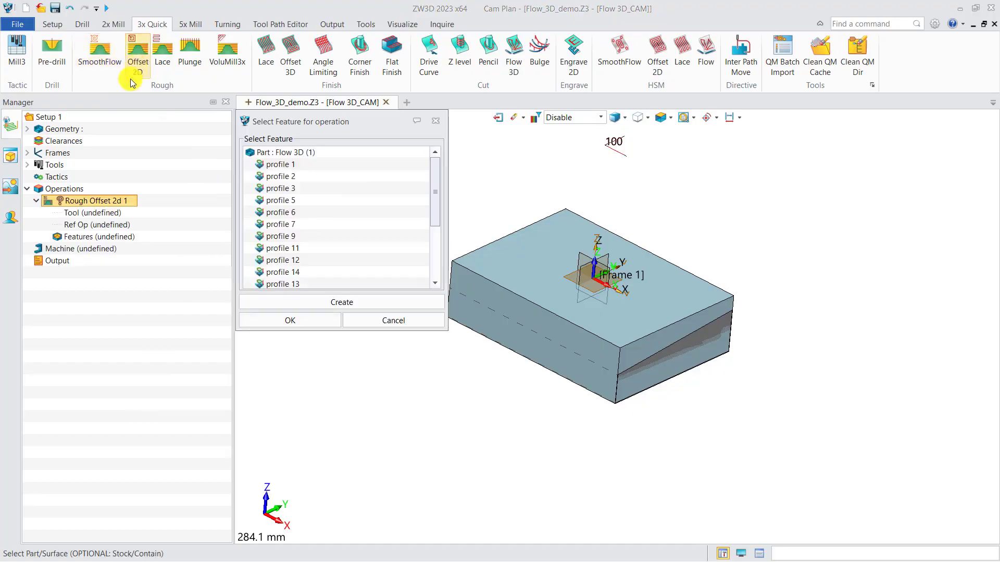
click(422, 122)
double_click(108, 202)
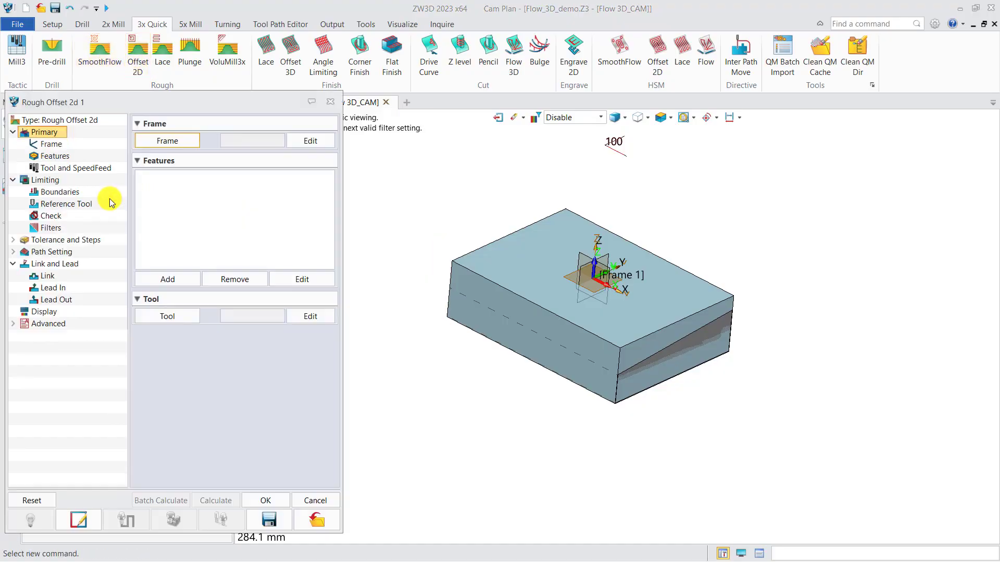
click(162, 141)
double_click(194, 184)
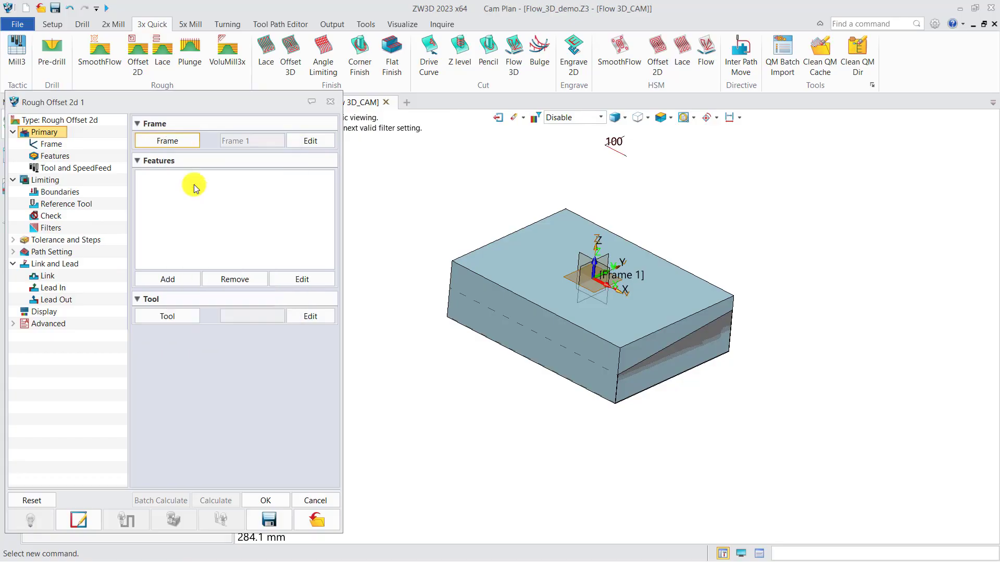
click(179, 140)
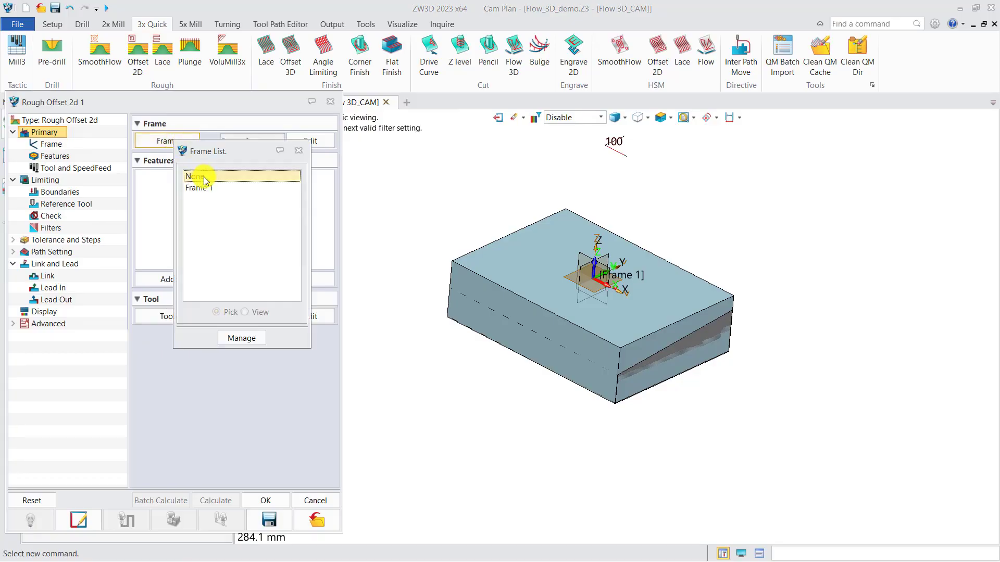
double_click(192, 174)
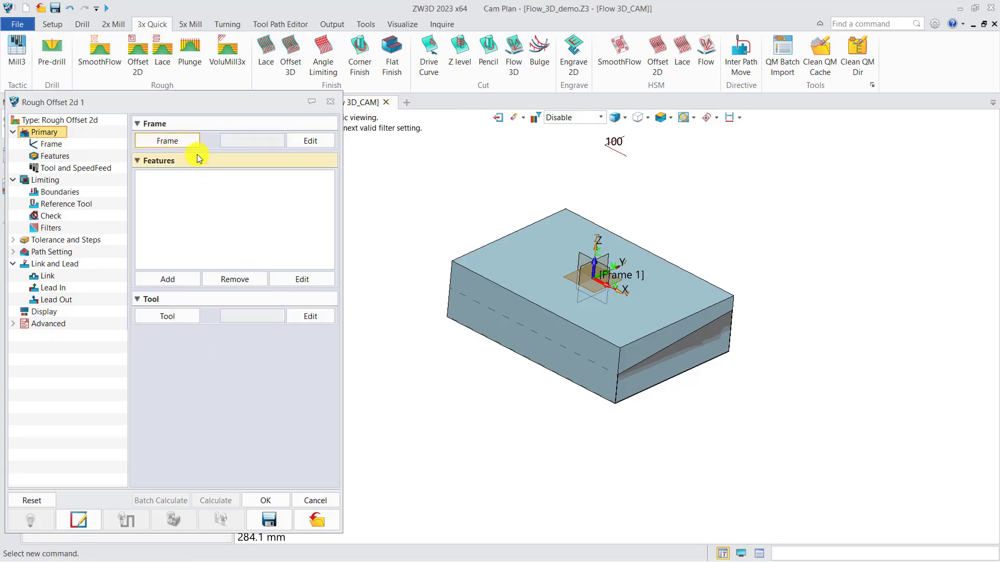
click(330, 102)
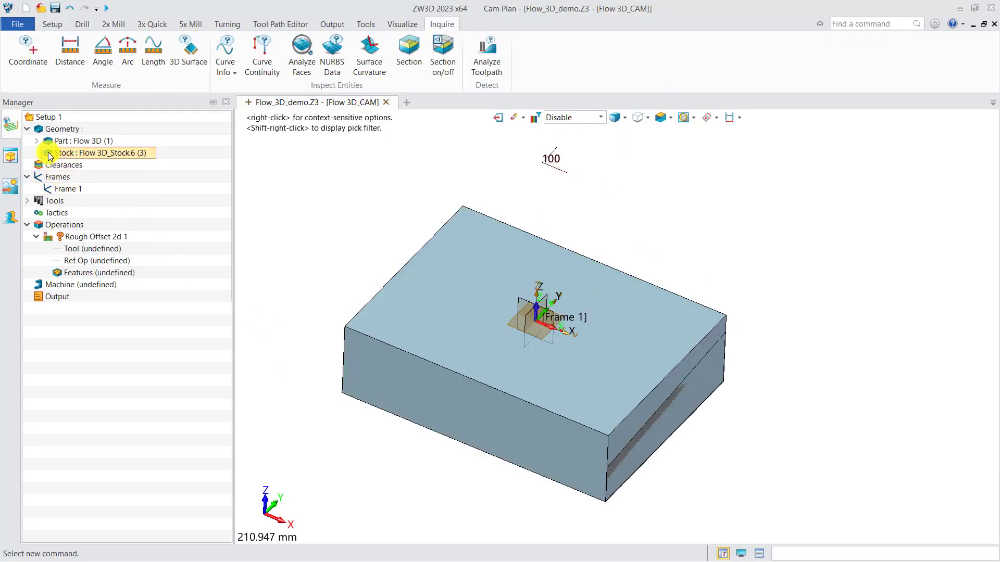
Hide the stock and inspect the part's pocket, central hub, ribs and curved island.
click(49, 153)
scroll(405, 355, up, 3)
middle_drag(441, 379, 437, 344)
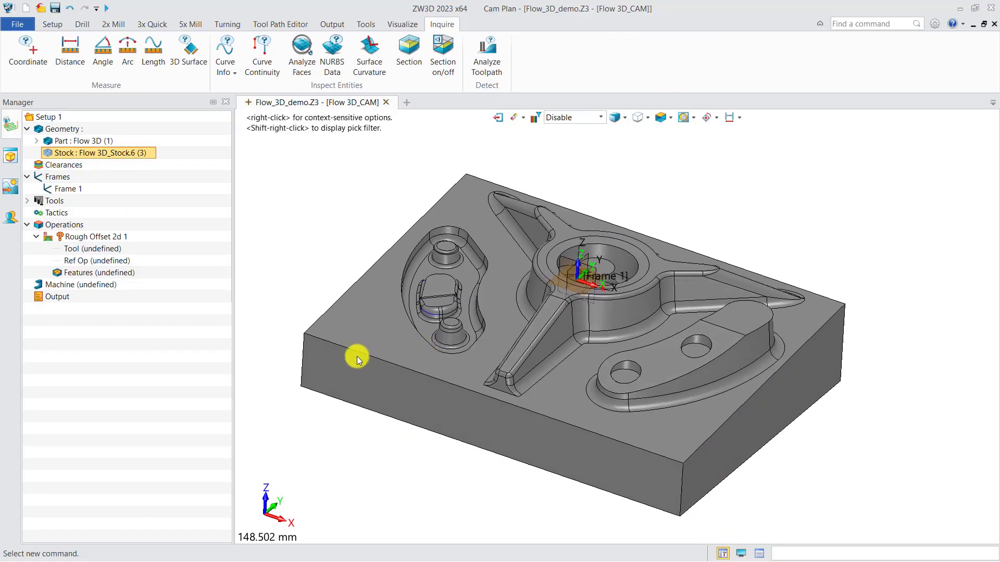
scroll(473, 279, up, 2)
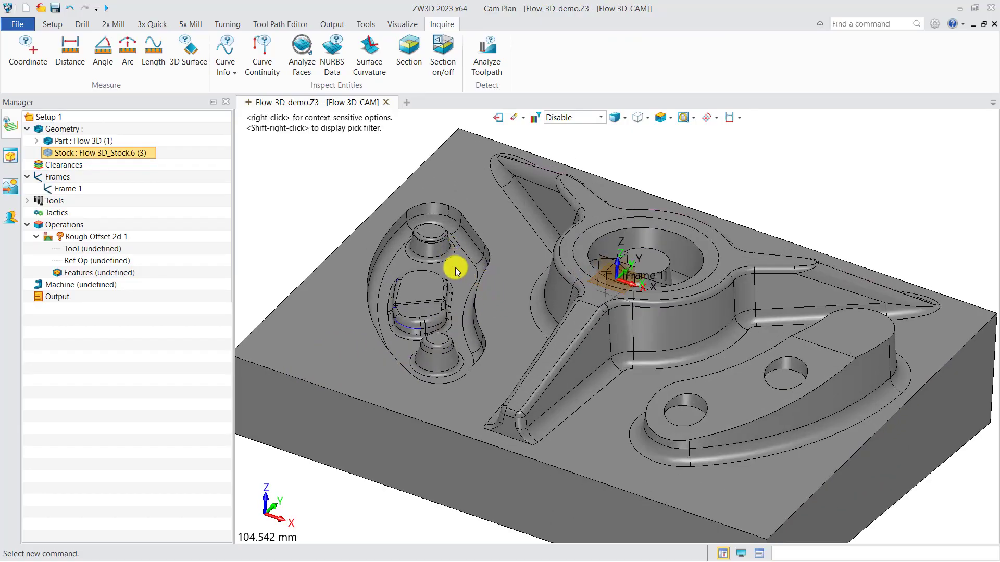
middle_drag(455, 268, 540, 309)
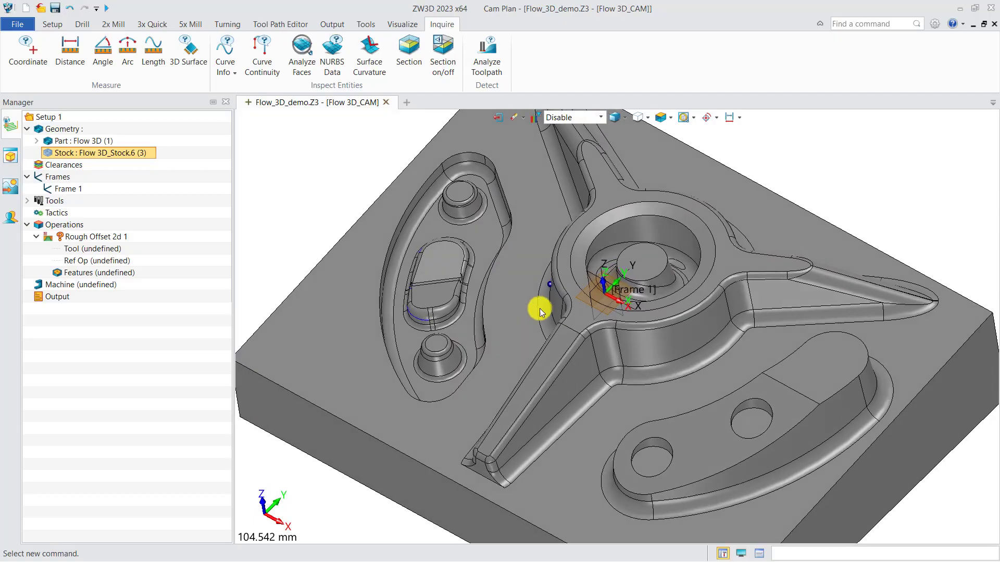
scroll(607, 374, up, 2)
scroll(615, 377, down, 2)
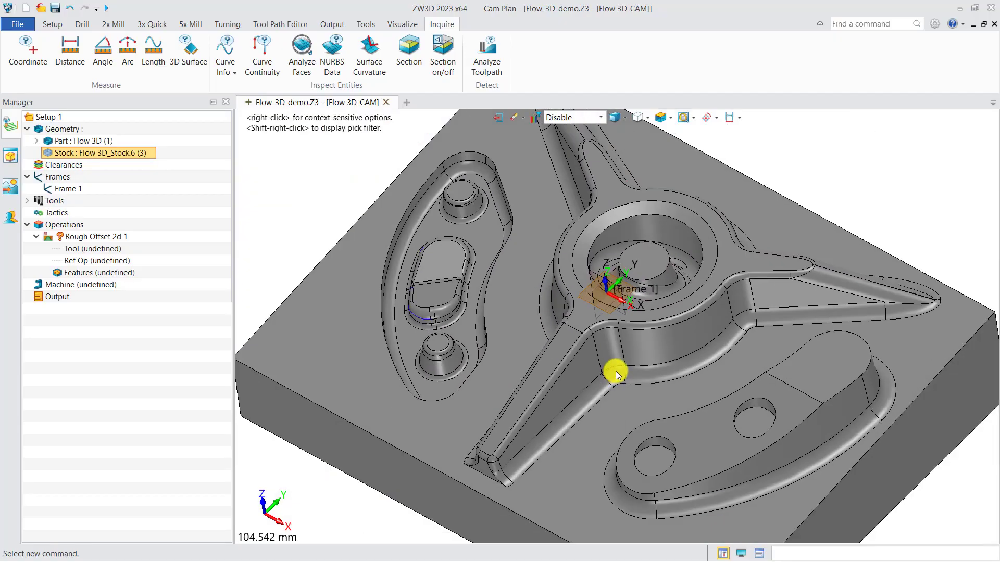
middle_drag(613, 369, 602, 330)
scroll(618, 359, down, 1)
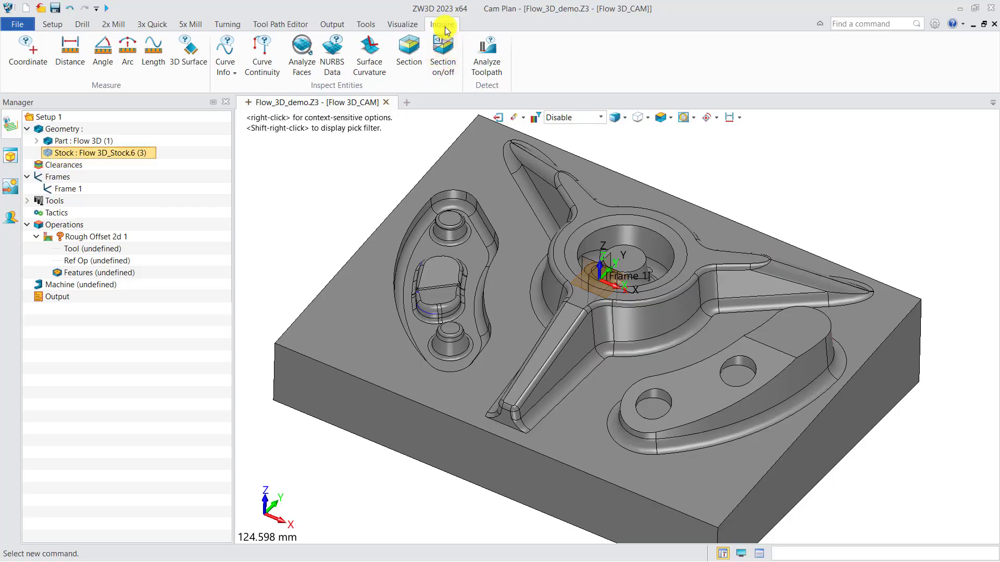
Measure the lengths of the part's long and short top edges from their shared corner.
click(70, 52)
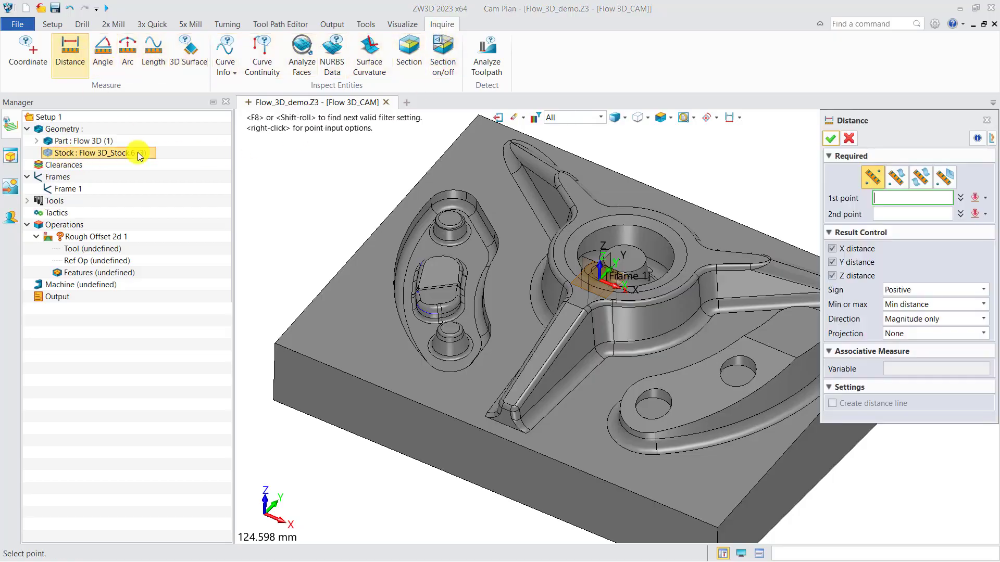
click(264, 338)
scroll(265, 337, down, 2)
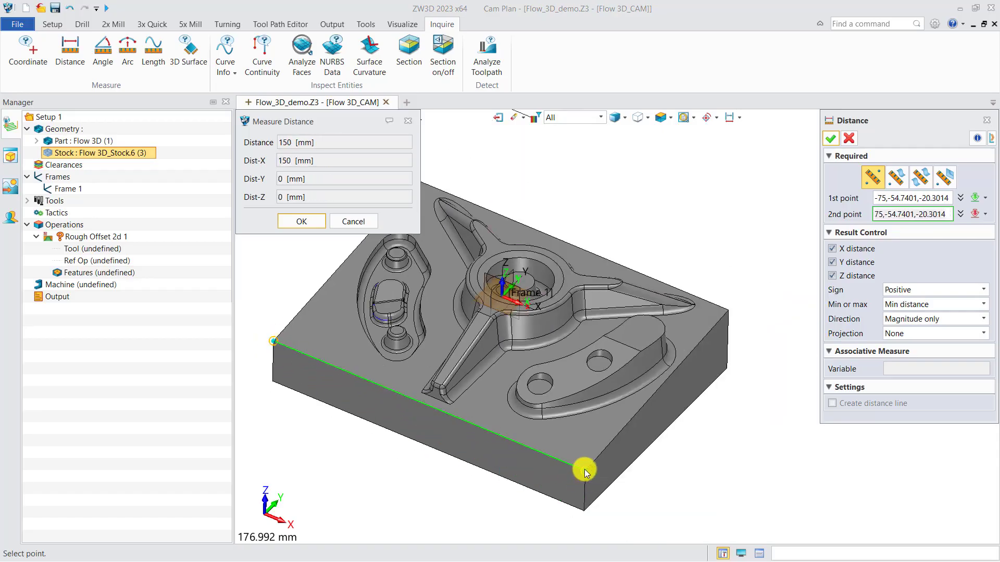
scroll(585, 471, down, 2)
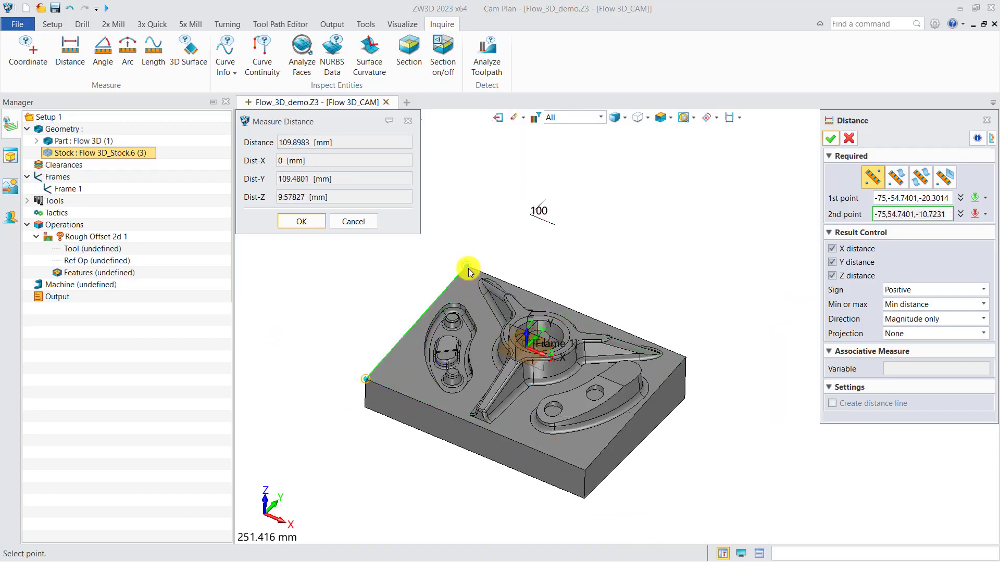
scroll(500, 284, up, 3)
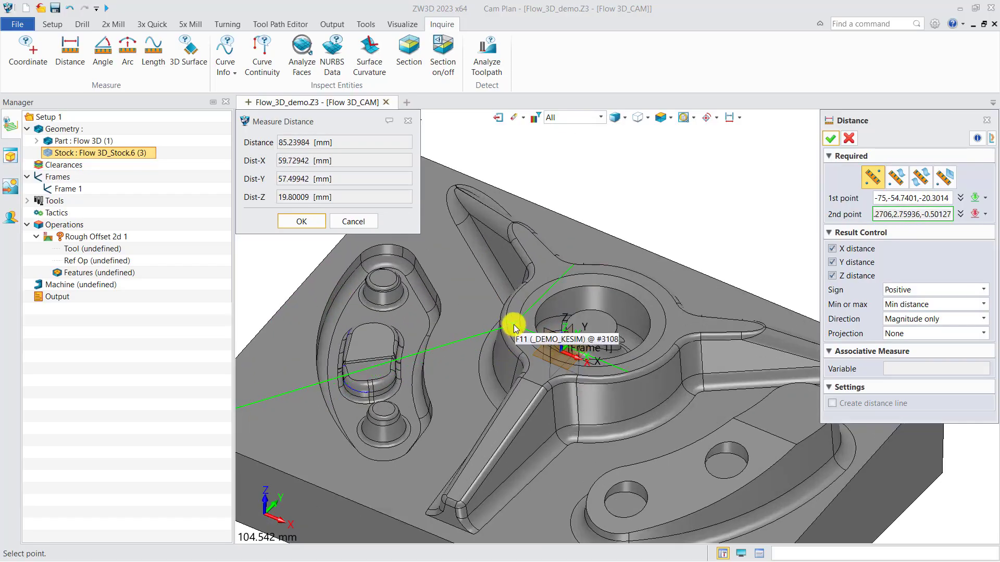
click(410, 125)
Measure the distance between the round boss and the adjacent wall fillet inside the curved pocket.
click(70, 52)
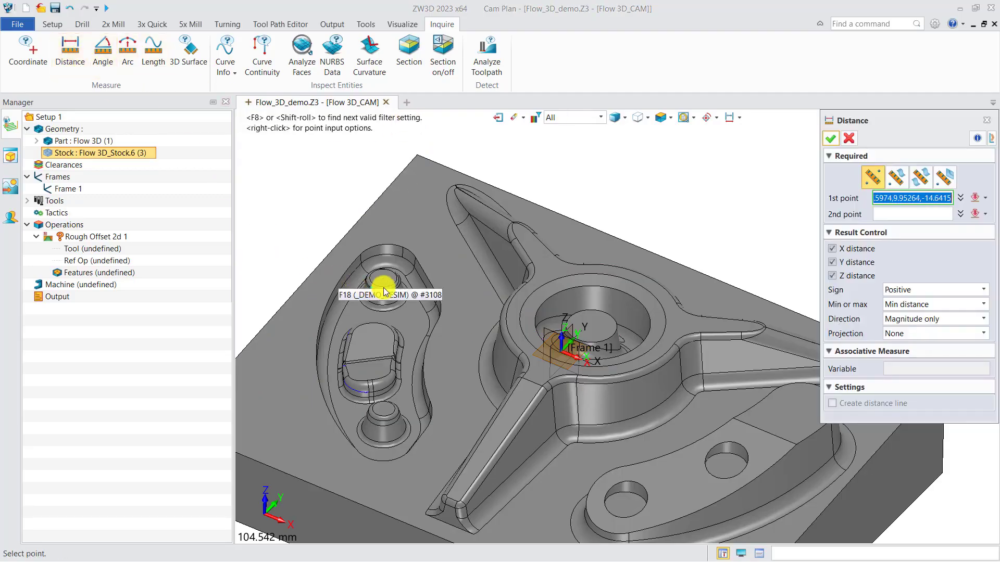
scroll(391, 284, up, 5)
scroll(421, 304, up, 3)
click(427, 305)
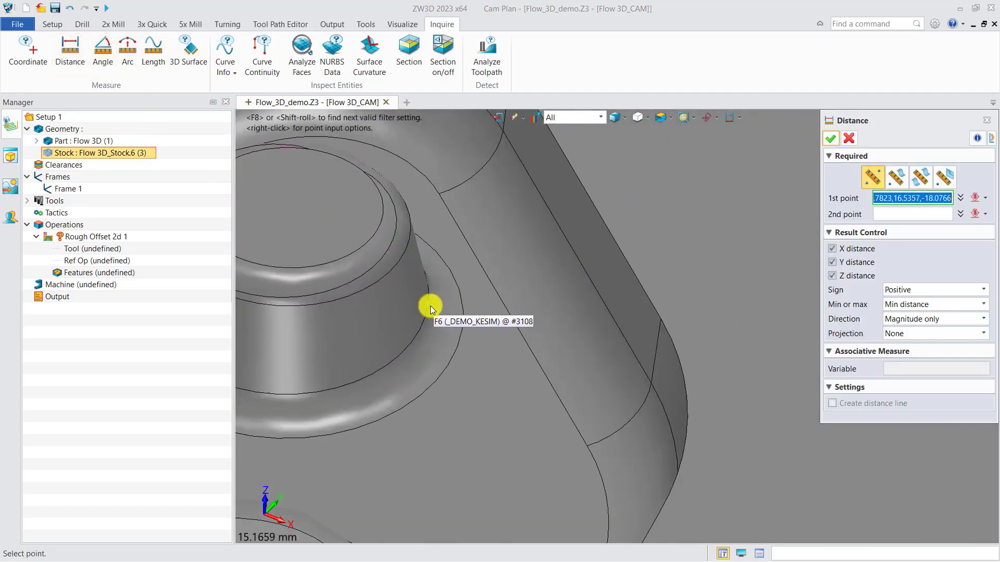
click(485, 306)
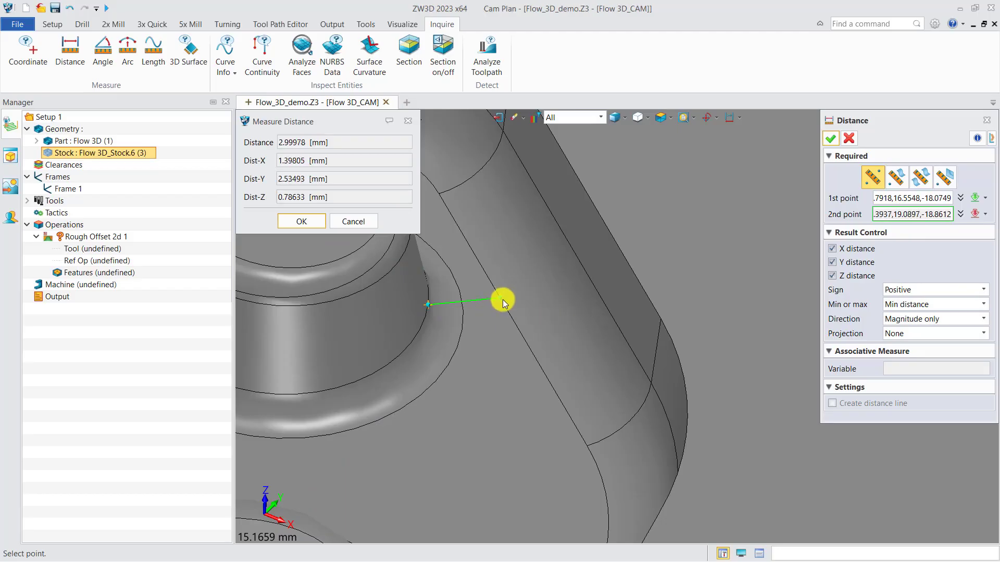
right_drag(502, 299, 509, 334)
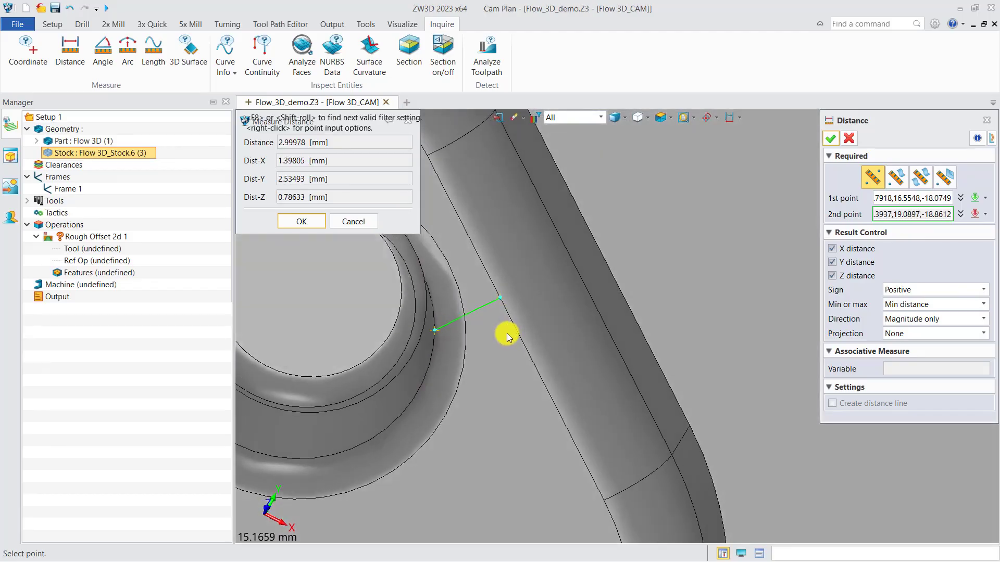
scroll(485, 313, down, 3)
click(408, 121)
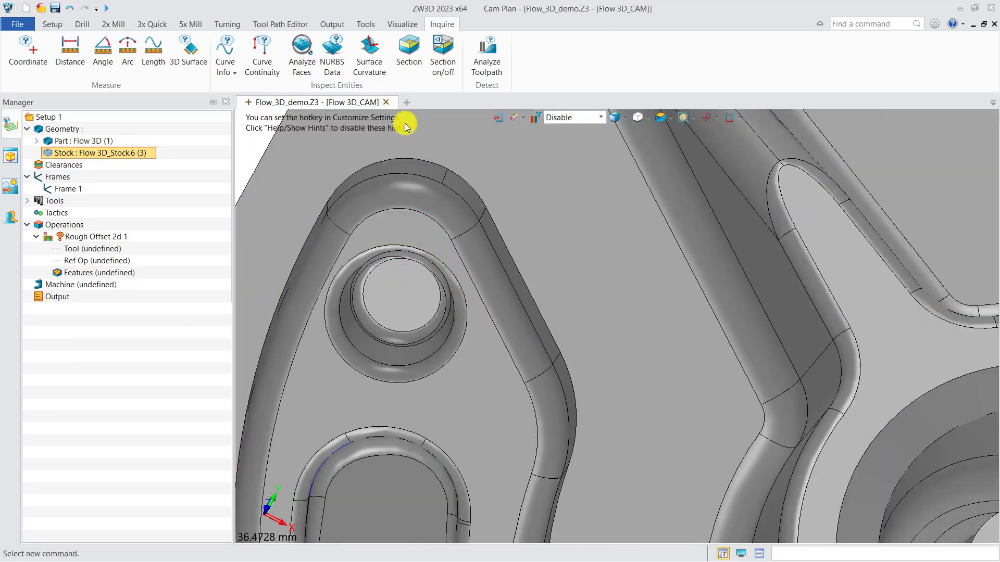
Measure the surface curvature of the curved pocket's wall fillet and of the fillet along the nearby rib.
click(369, 52)
click(494, 308)
scroll(501, 319, up, 1)
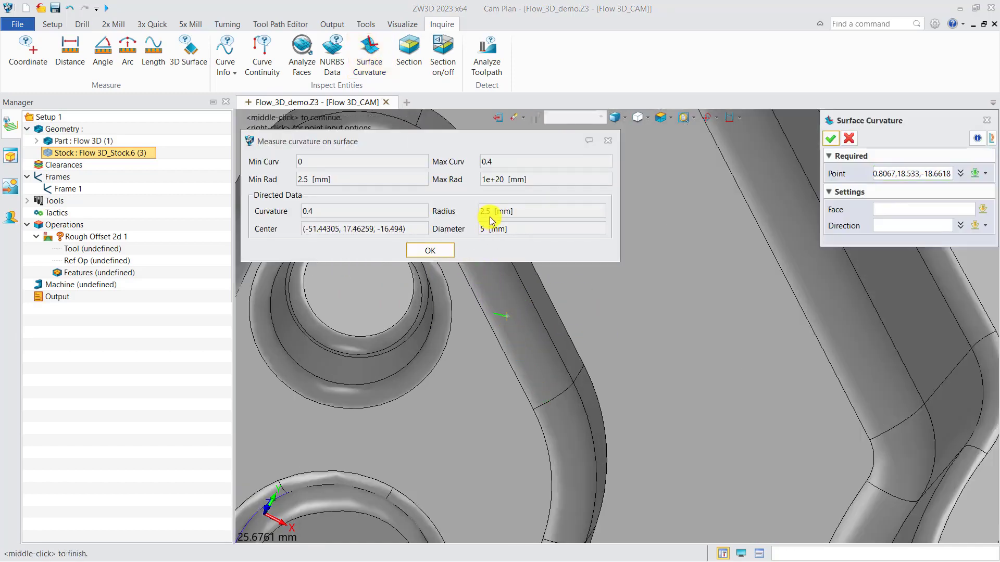
click(889, 175)
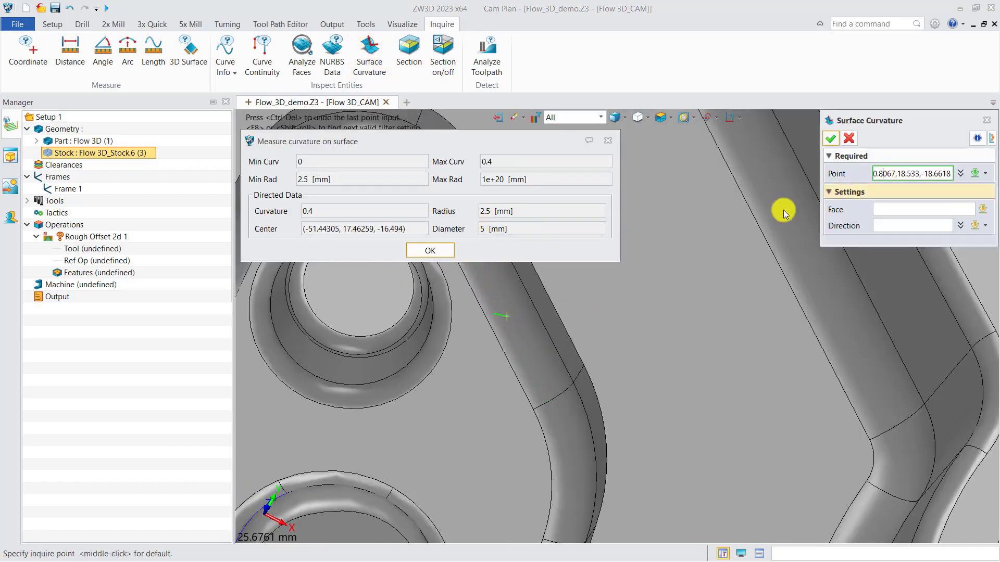
scroll(716, 266, down, 2)
scroll(736, 319, down, 2)
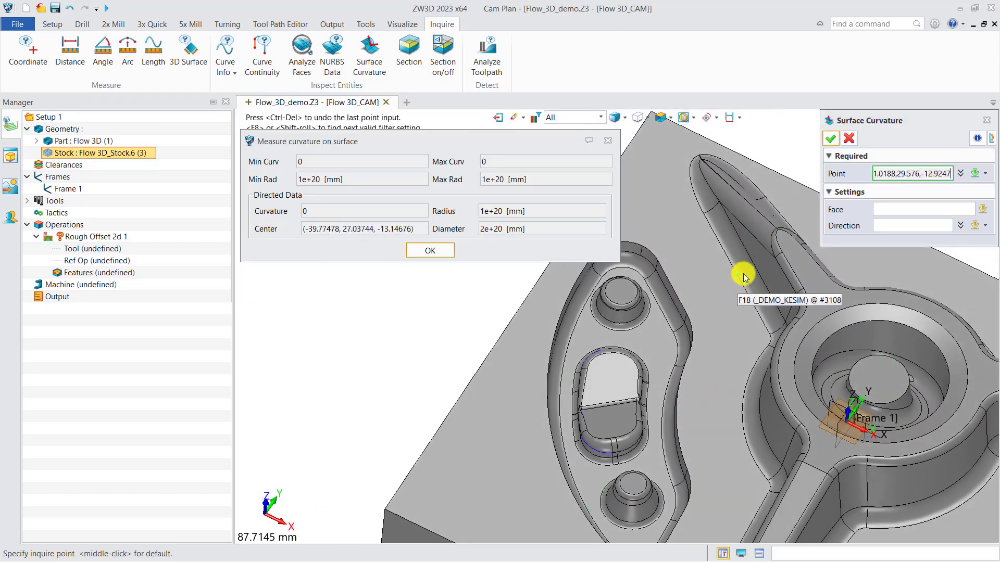
scroll(745, 273, up, 2)
click(746, 271)
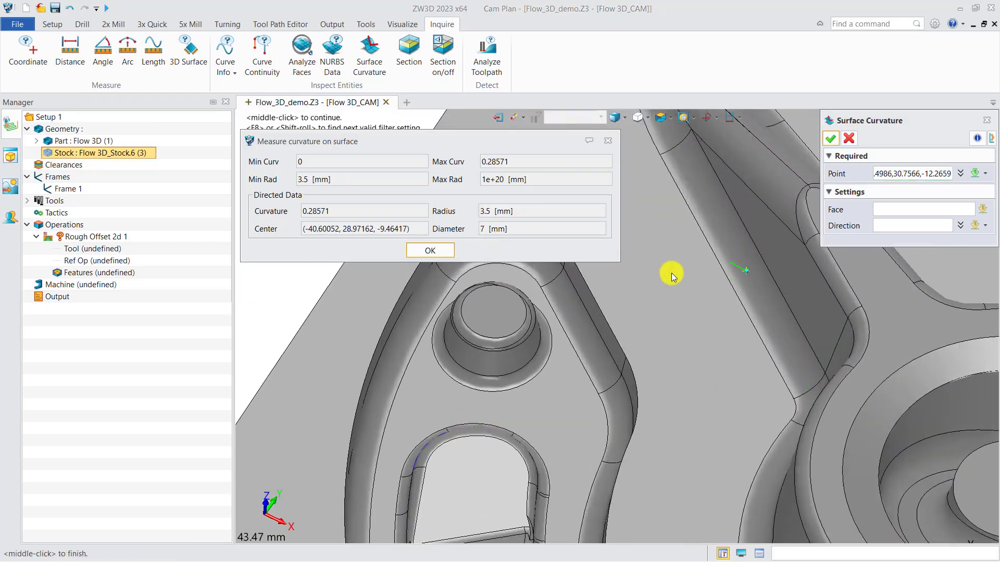
Measure the surface curvature of the fillet at the base of the curved island with two holes.
click(883, 174)
scroll(705, 220, down, 5)
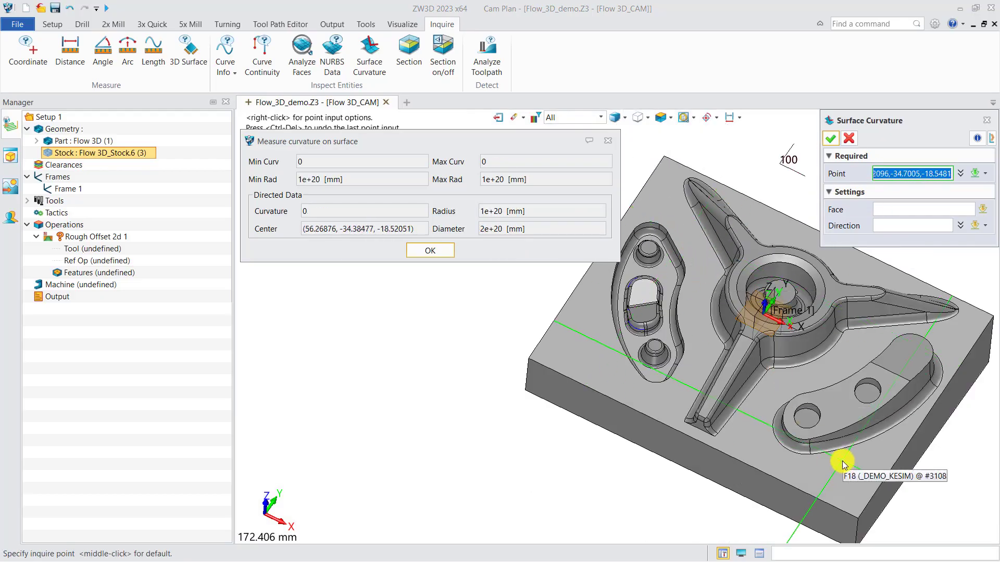
scroll(843, 463, up, 5)
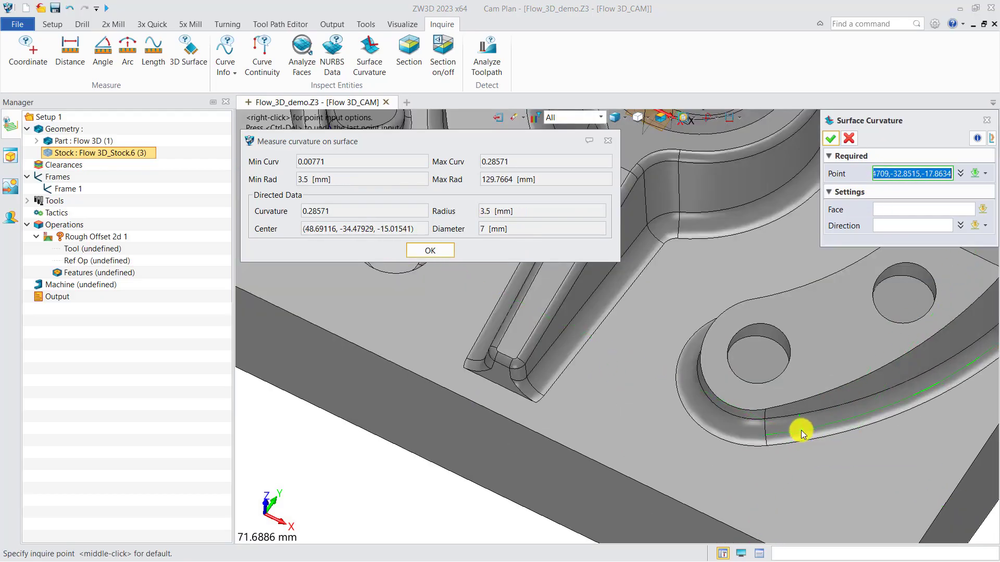
click(800, 430)
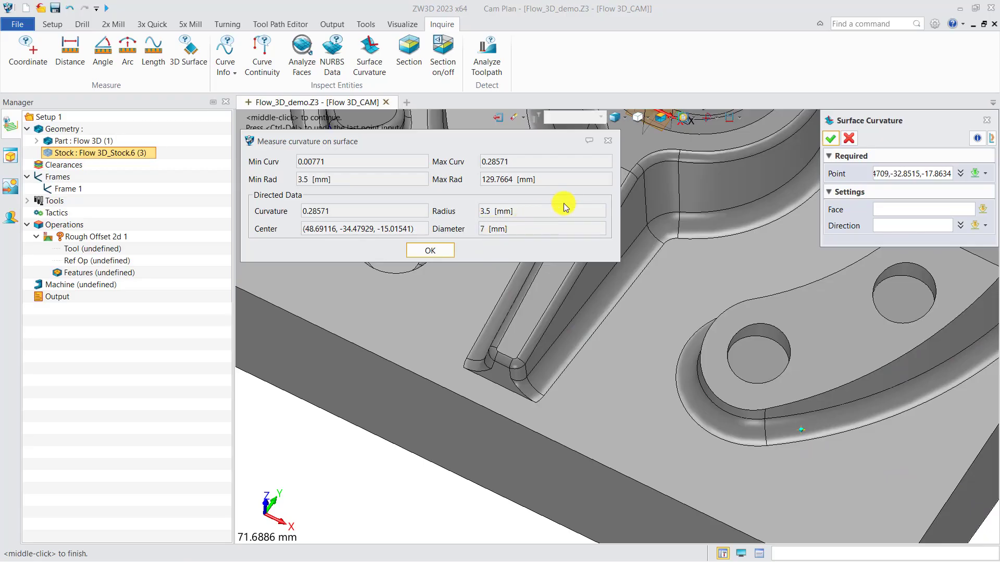
click(607, 141)
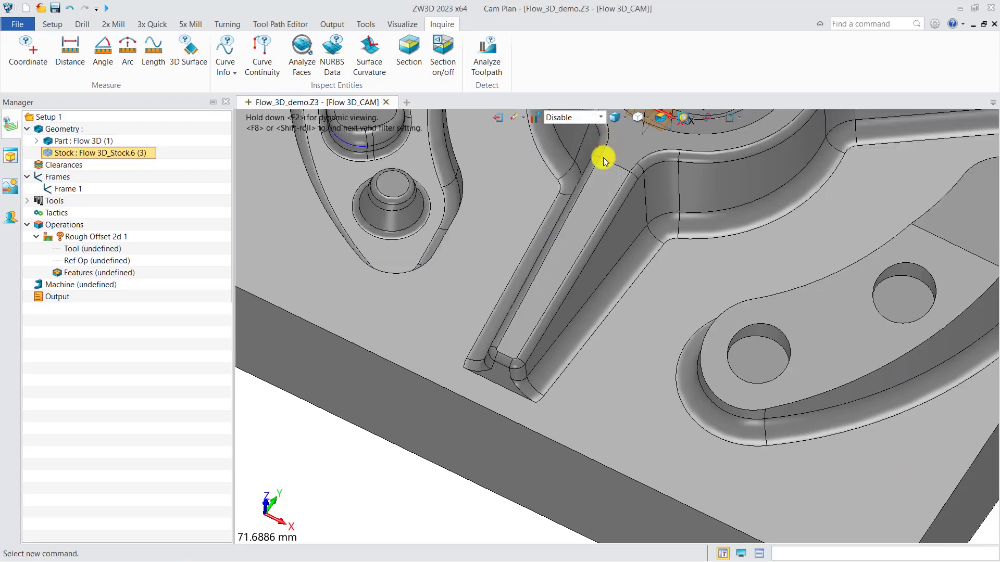
scroll(542, 290, down, 5)
middle_drag(549, 277, 520, 357)
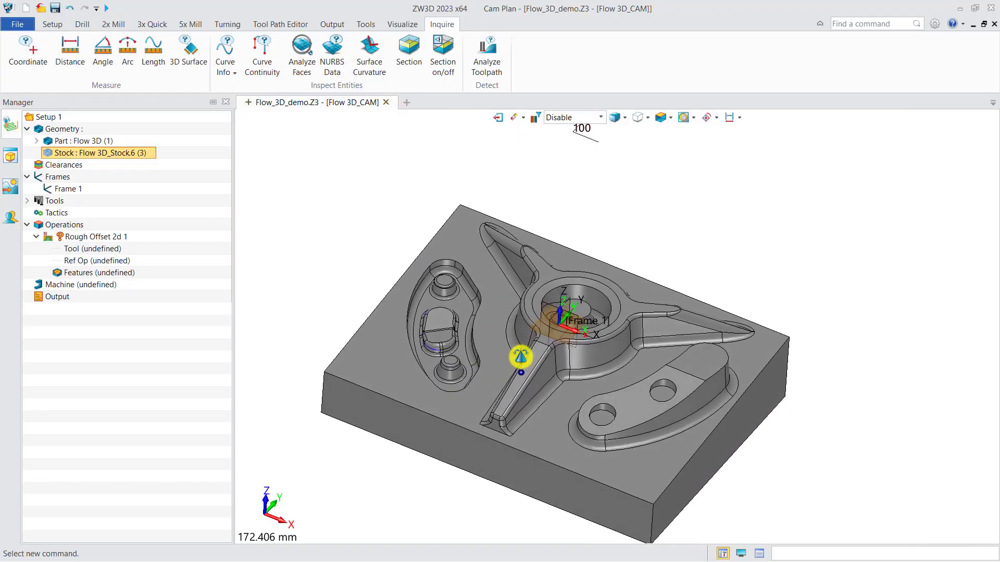
Show the available tools and assign the stock and the Flow 3D part as features of the Rough Offset 2D operation.
click(54, 25)
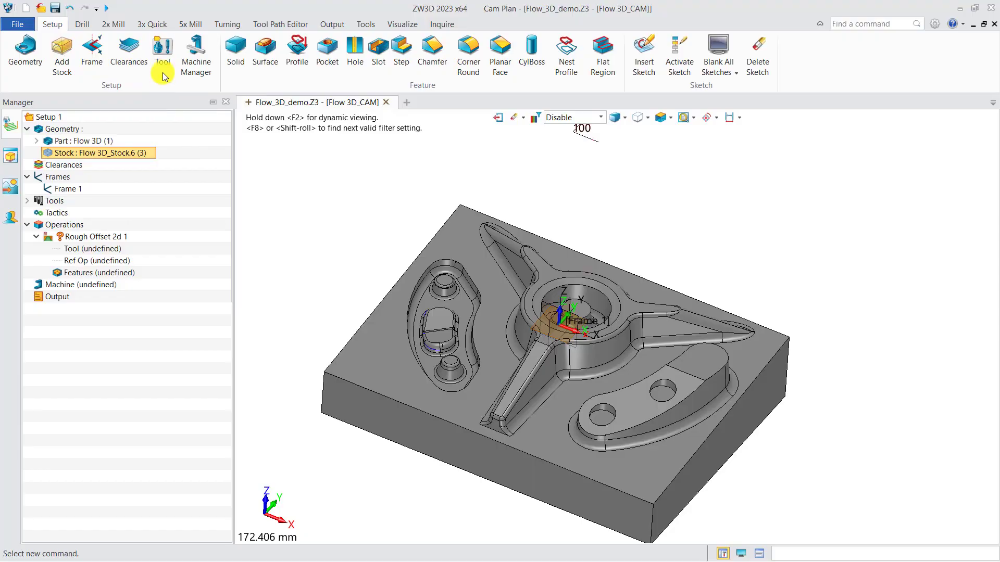
click(27, 202)
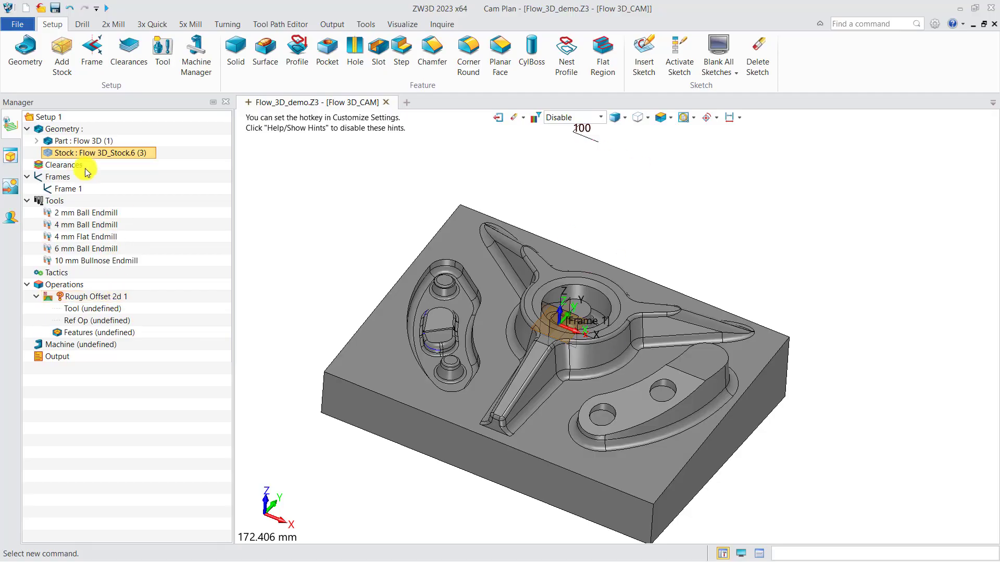
drag(95, 154, 112, 333)
drag(96, 143, 106, 333)
Assign the 10 mm Bullnose Endmill to the Rough Offset 2D operation and open the operation's parameters.
right_click(108, 312)
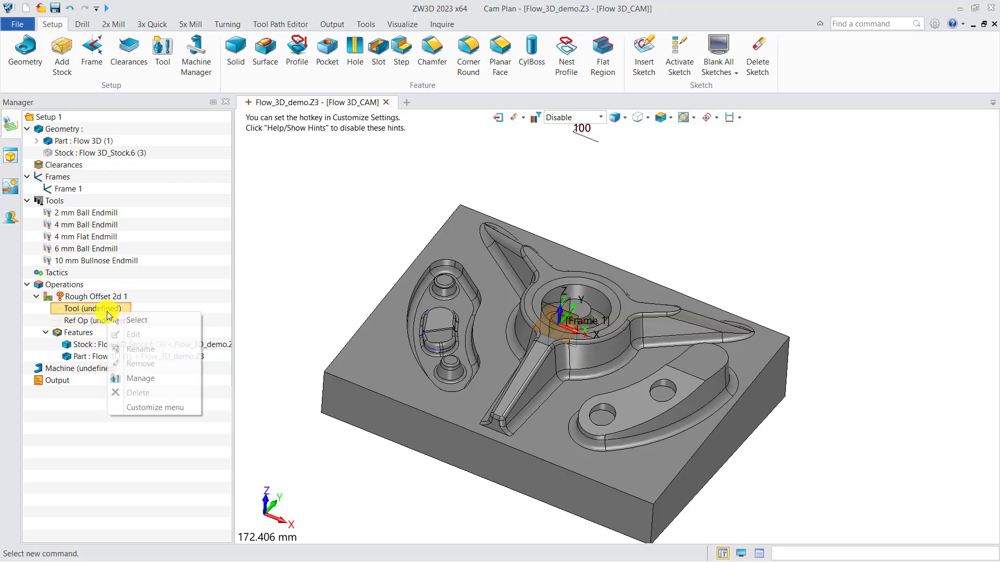
click(137, 320)
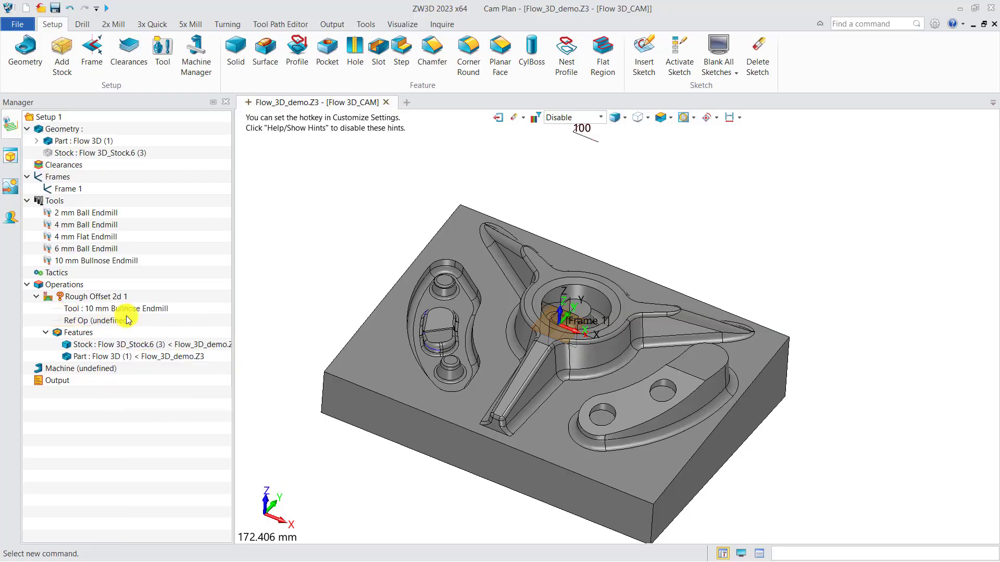
double_click(130, 296)
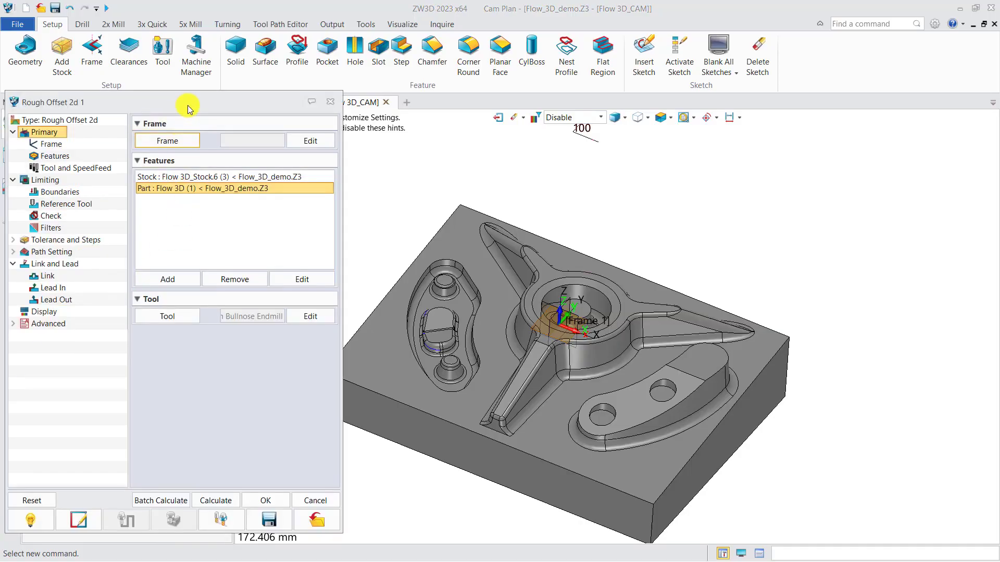
Set the roughing operation's side surface thickness to 0.3, Z surface thickness to 0.15 and absolute stepdown to 0.8.
click(112, 228)
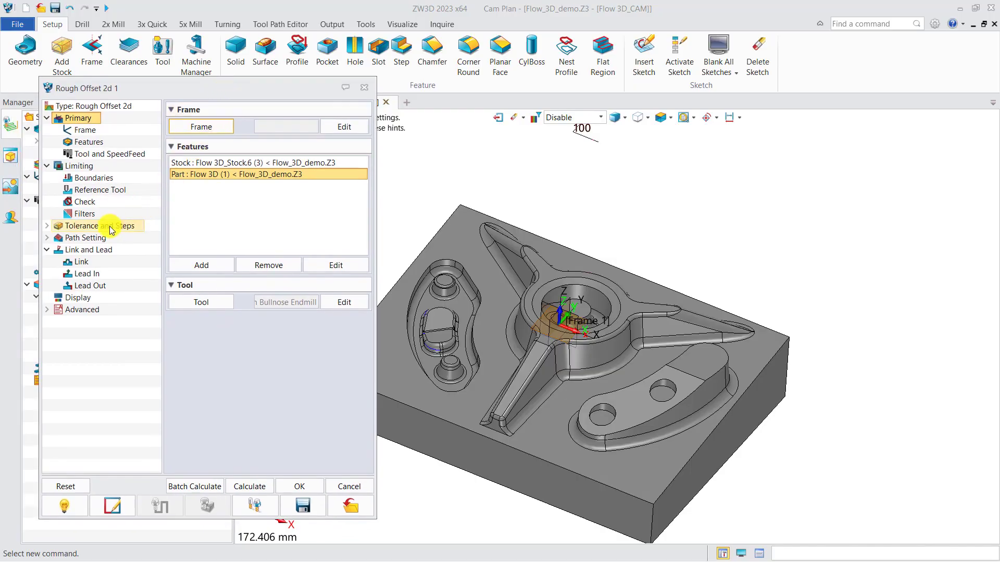
click(328, 142)
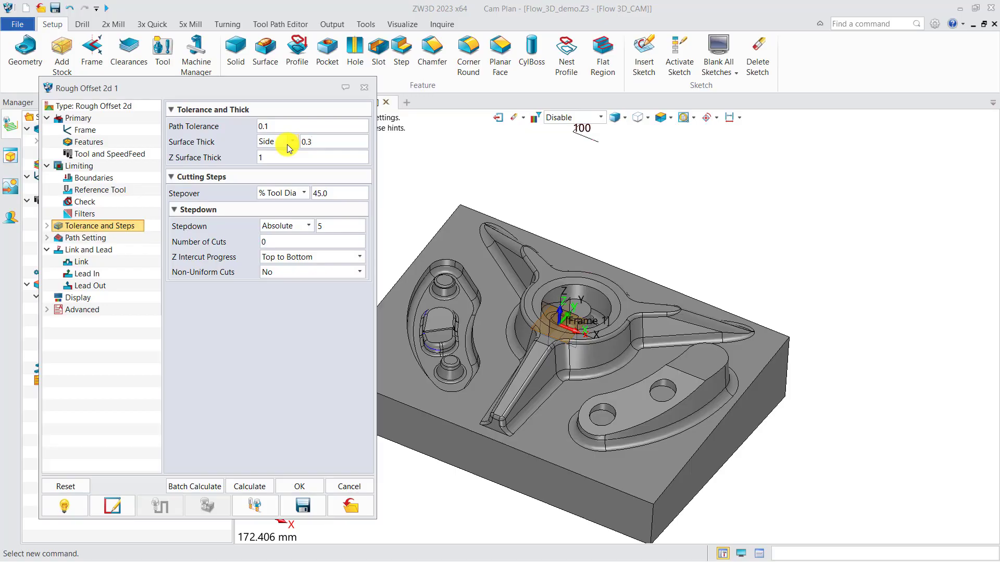
click(264, 157)
text(0.15)
click(328, 226)
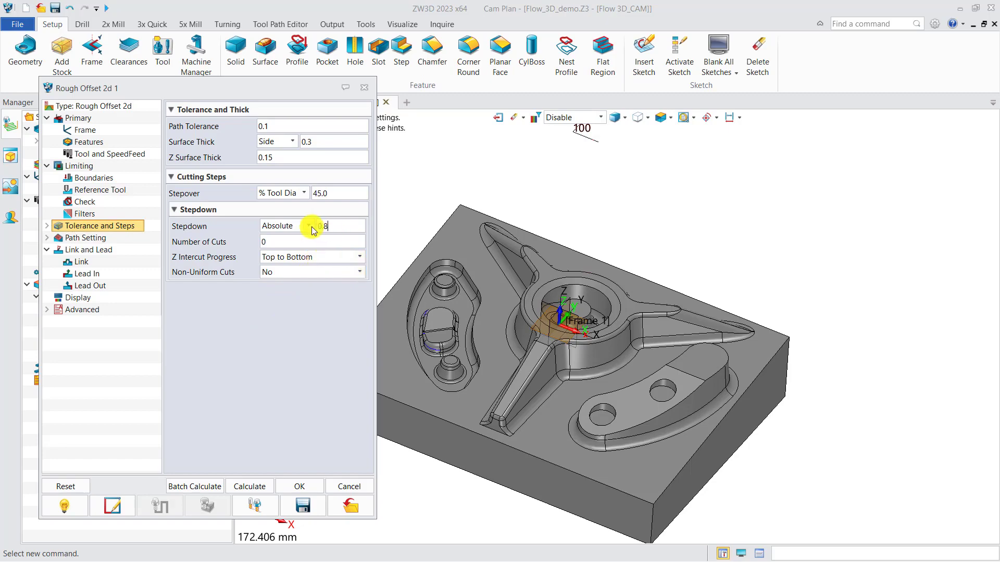
text(0.8)
Set the Rough Offset 2d 1 spindle speed to 5000 RPM and the feed to 1500 MMPM.
click(119, 156)
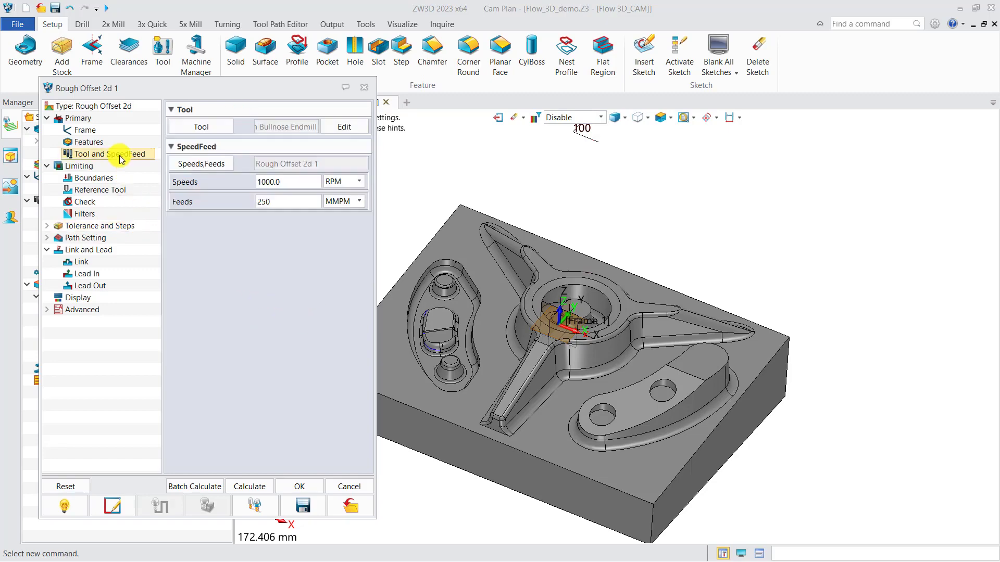
drag(283, 183, 229, 182)
text(5)
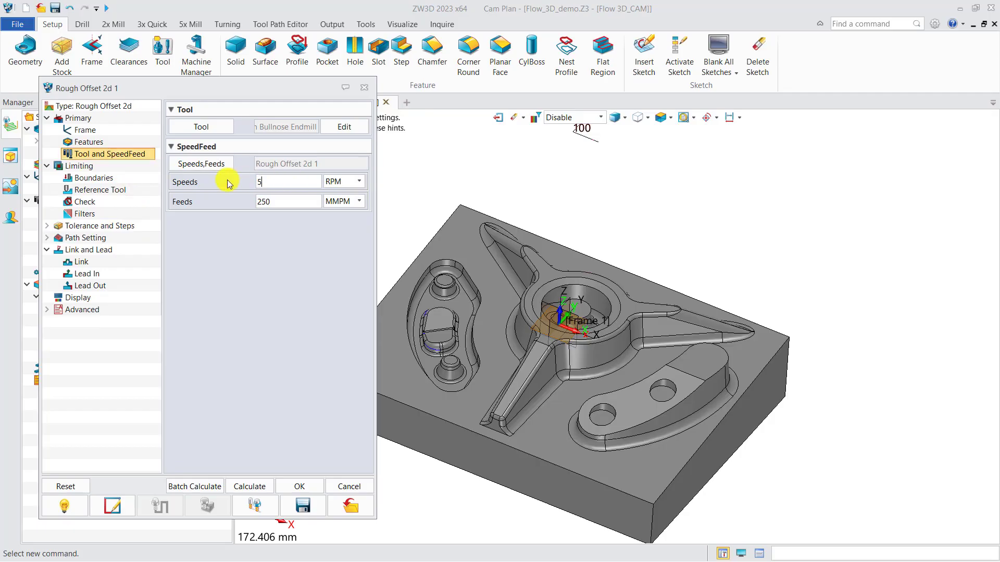
drag(284, 202, 219, 206)
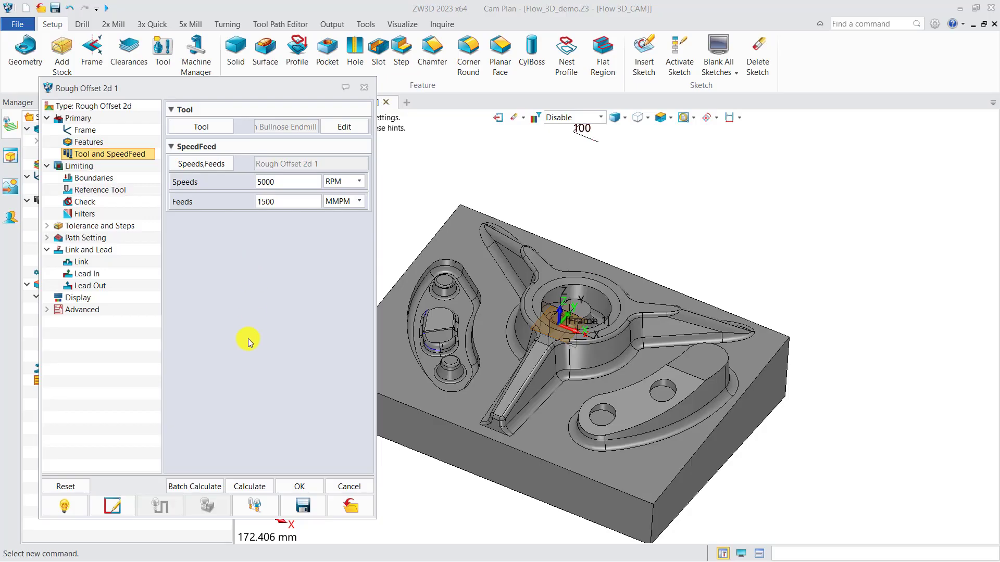
Calculate the Rough Offset 2d 1 toolpath, review it on the part and close the operation's parameters.
click(250, 486)
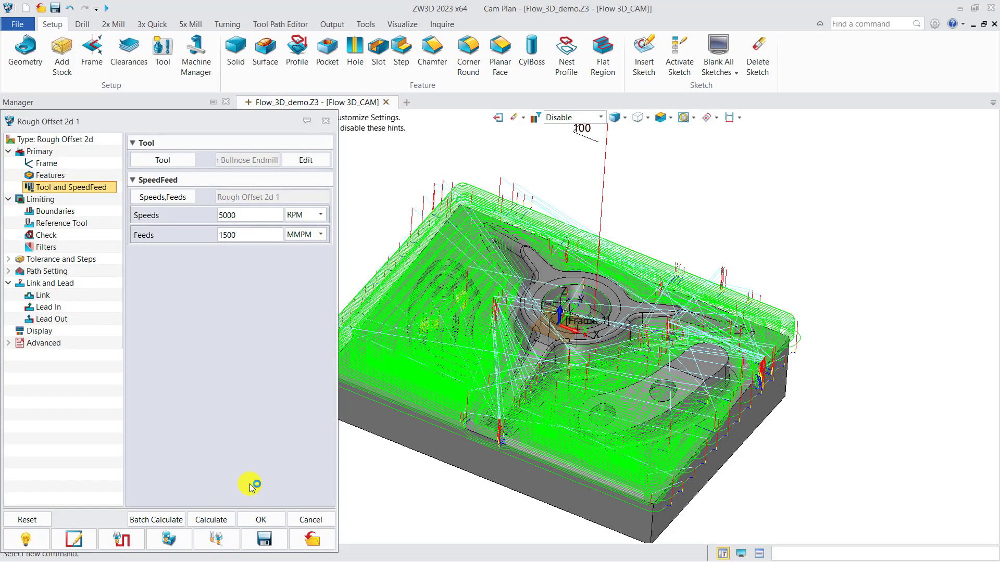
scroll(513, 354, down, 2)
middle_drag(513, 354, 512, 340)
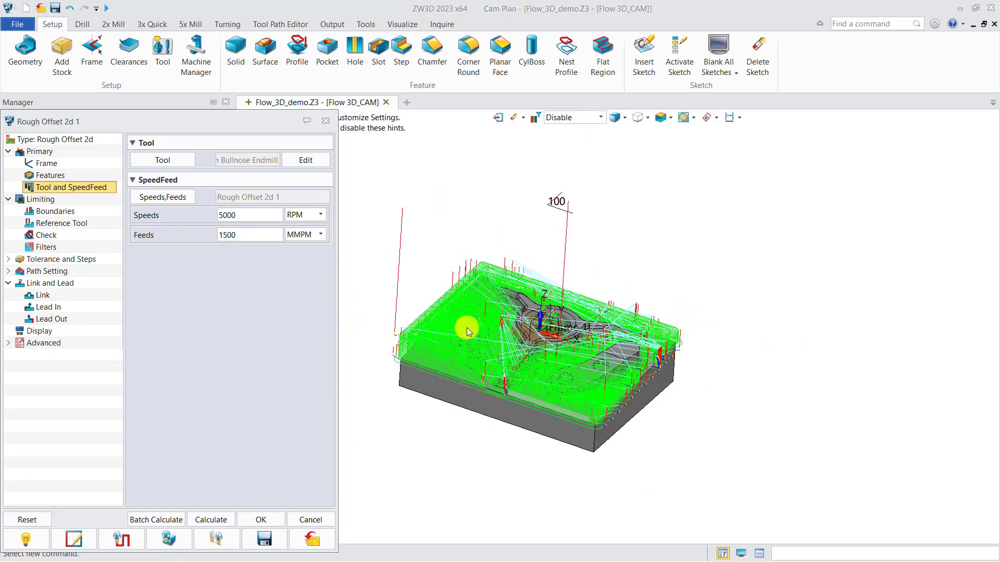
click(325, 122)
scroll(440, 375, up, 3)
middle_drag(439, 375, 489, 350)
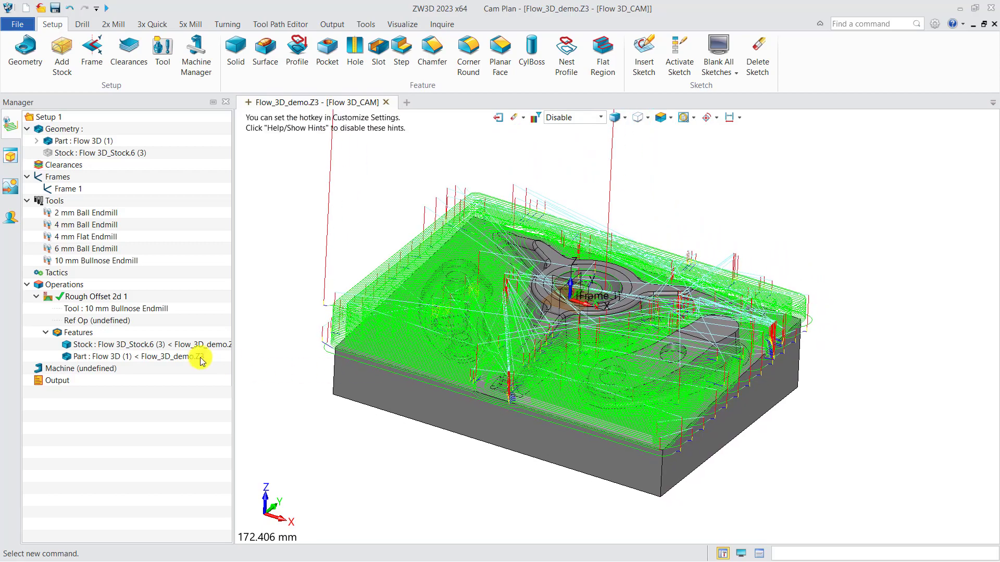
Run a solid verification of Rough Offset 2d 1 with the update interval raised to 79.
click(111, 297)
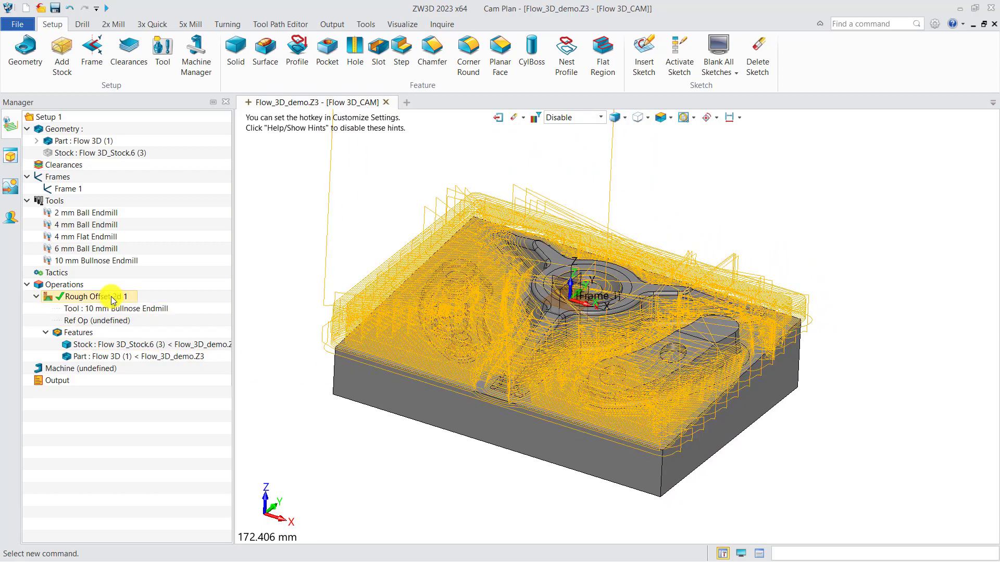
right_click(111, 298)
click(151, 184)
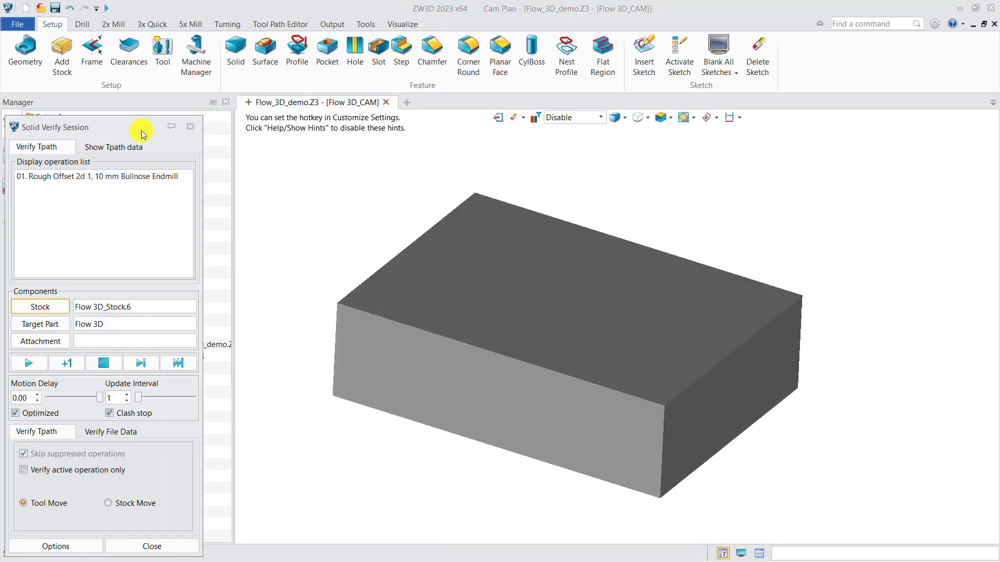
drag(144, 134, 202, 113)
drag(196, 376, 240, 376)
click(88, 342)
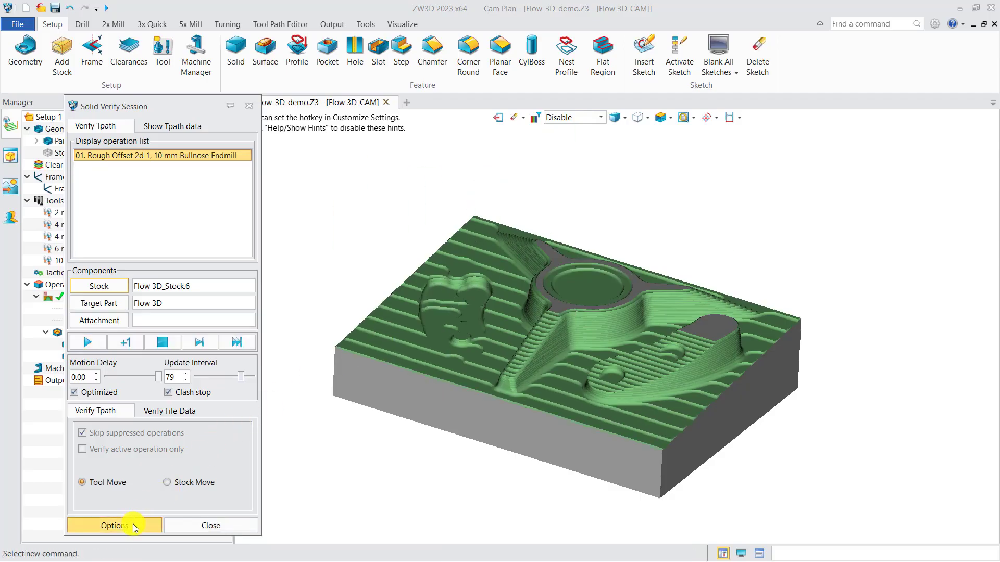
Run the visual tolerance analysis on the simulated stock to compare it with the target part.
click(133, 524)
click(74, 314)
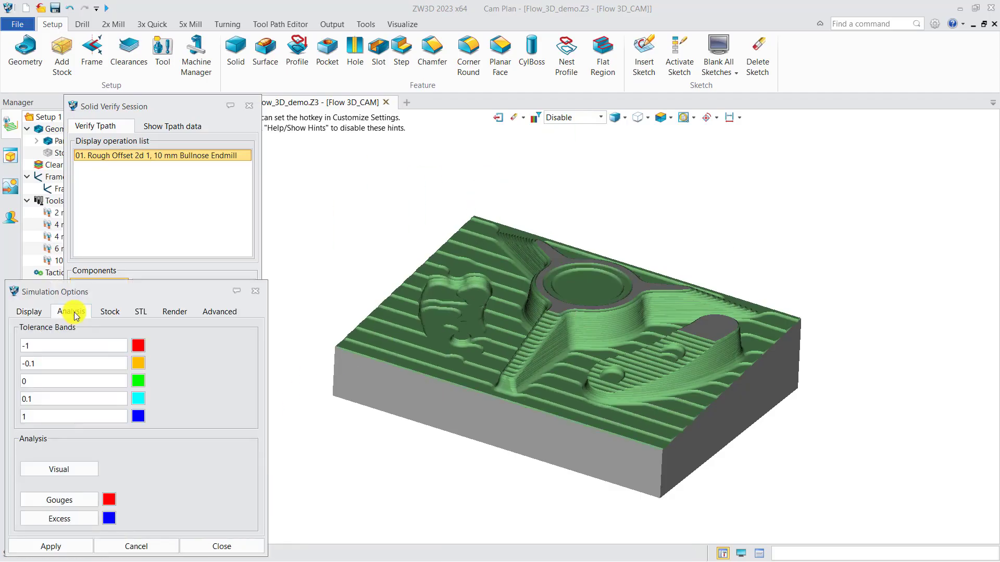
click(70, 469)
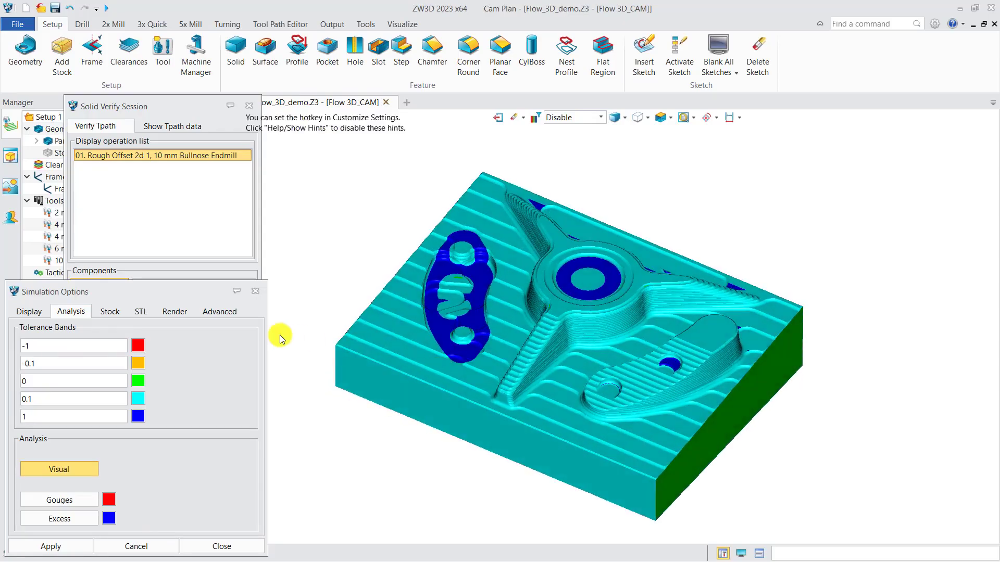
Save the remaining simulated material as a new stock named "after 1st rough" and return to the CAM plan.
click(140, 312)
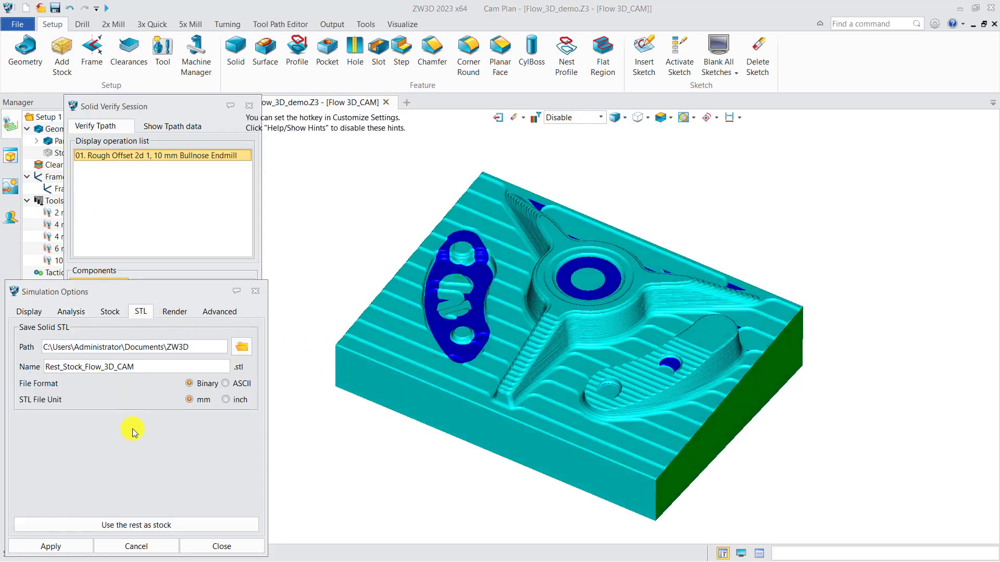
double_click(149, 367)
key(BackSpace)
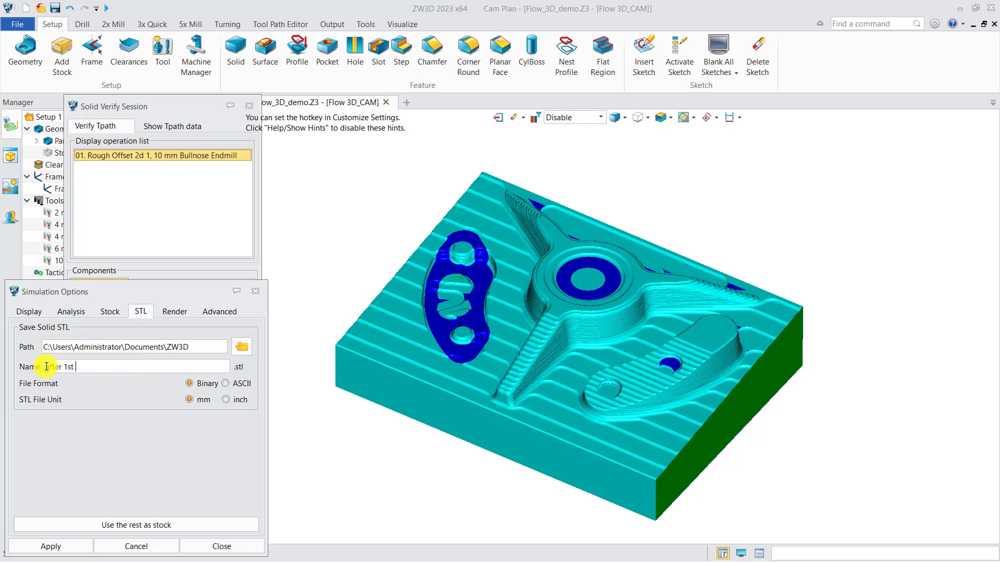
click(130, 525)
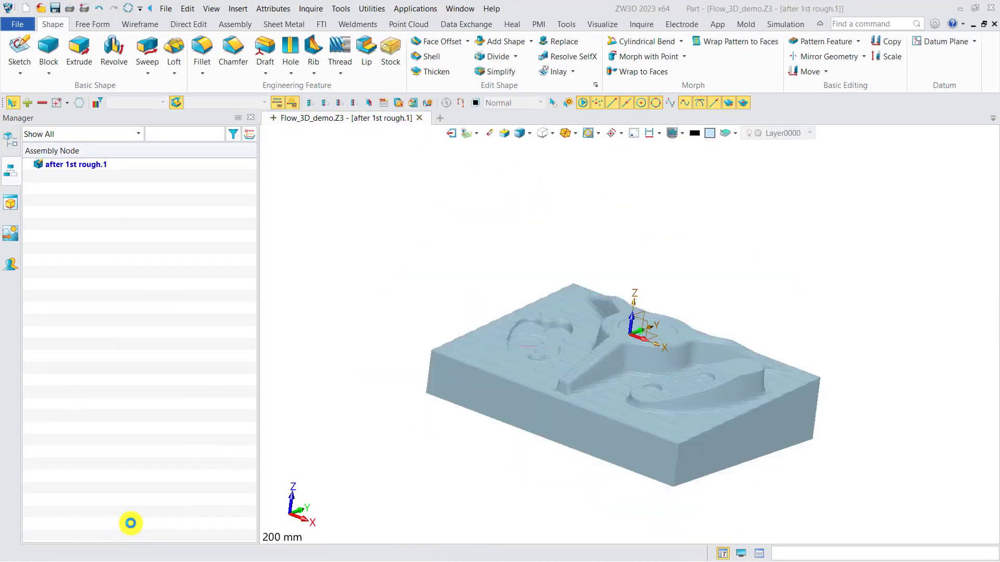
click(513, 342)
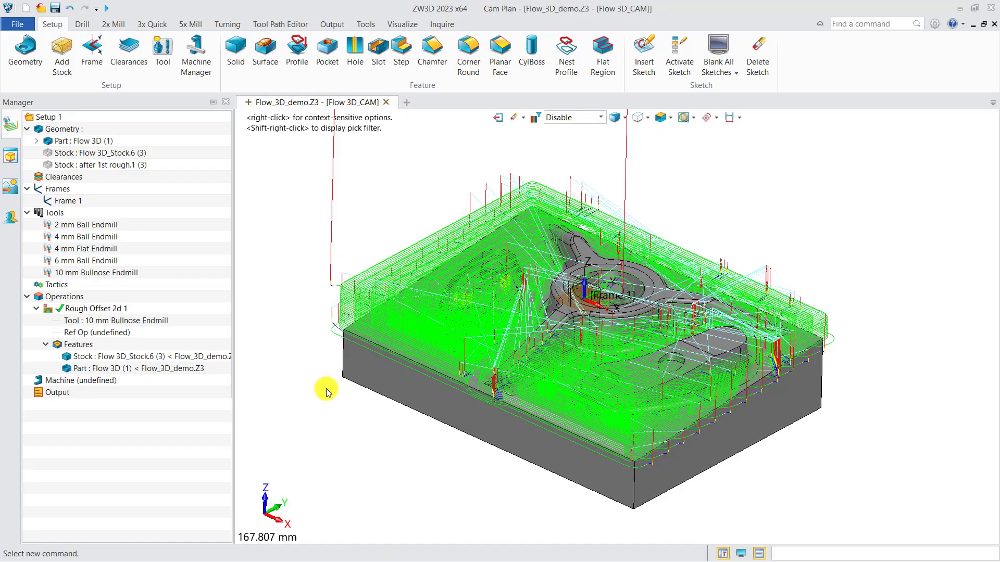
Hide the Rough Offset 2d 1 toolpath and duplicate the operation.
click(91, 309)
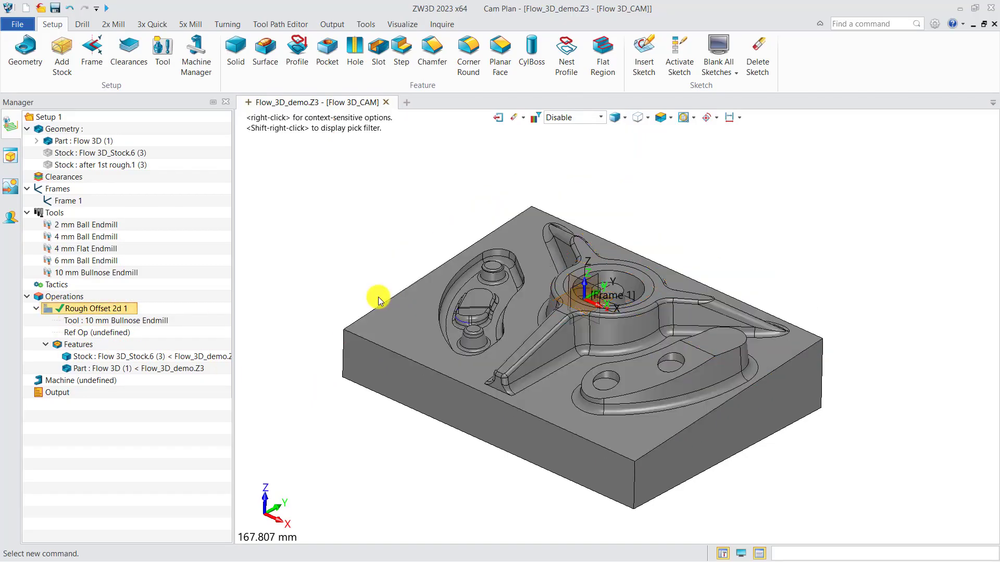
middle_drag(379, 300, 422, 331)
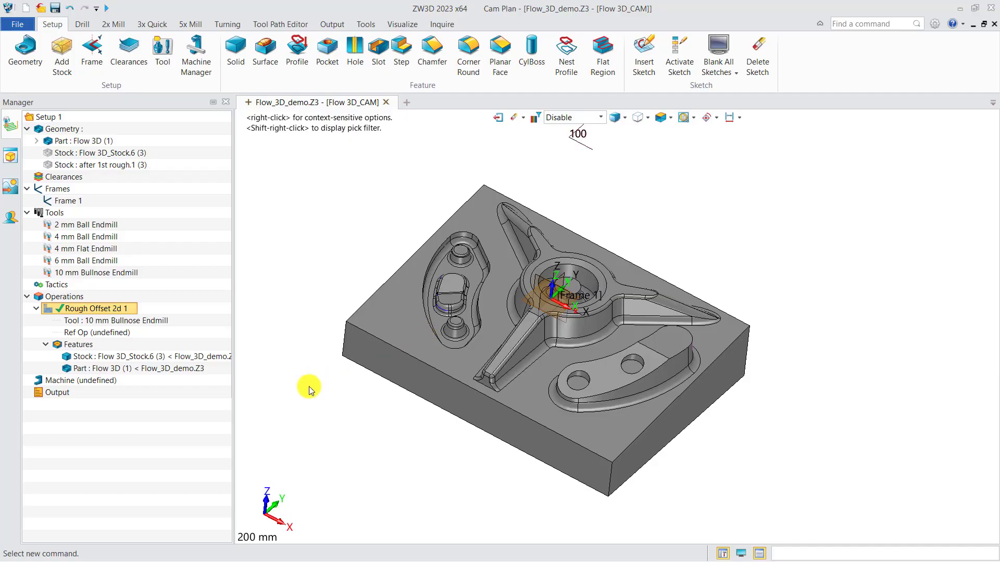
right_click(112, 308)
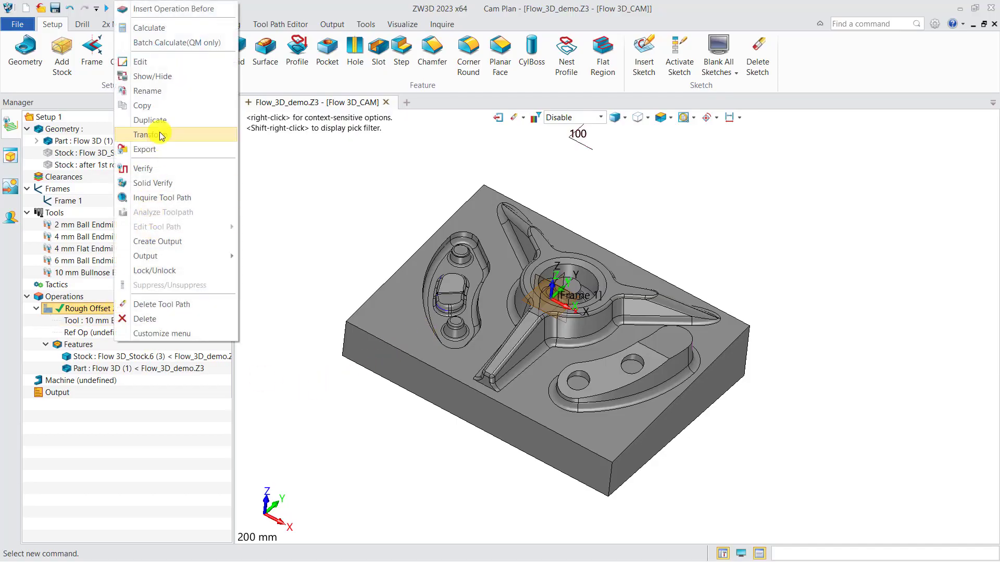
click(156, 120)
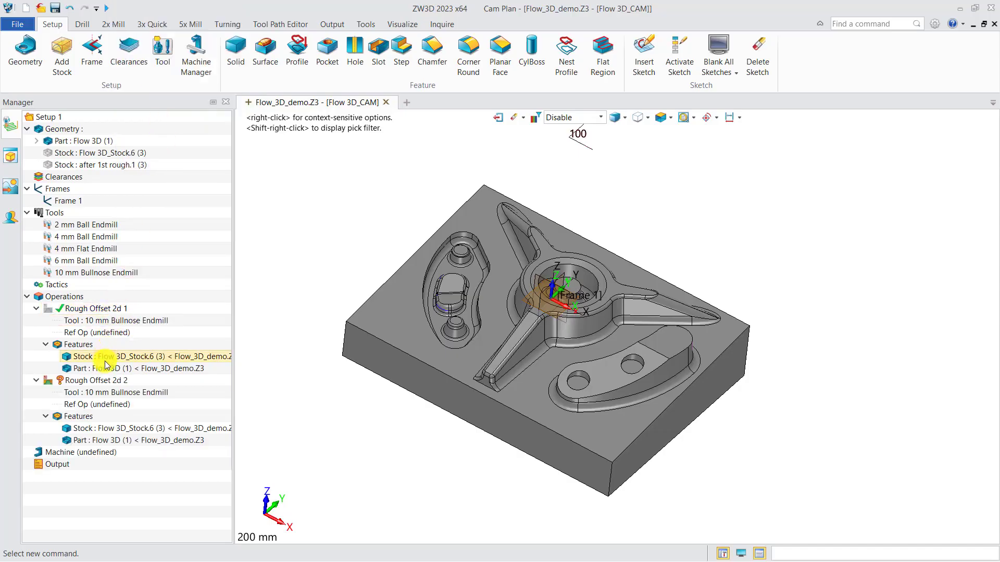
Assign the 4 mm Flat Endmill as the tool of the duplicated operation, Rough Offset 2d 2.
right_click(105, 392)
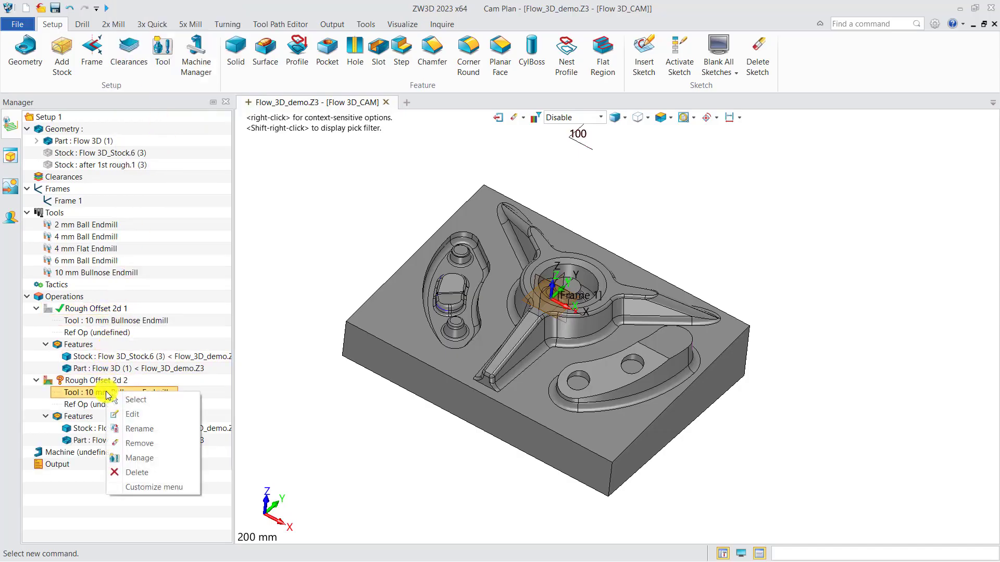
click(133, 414)
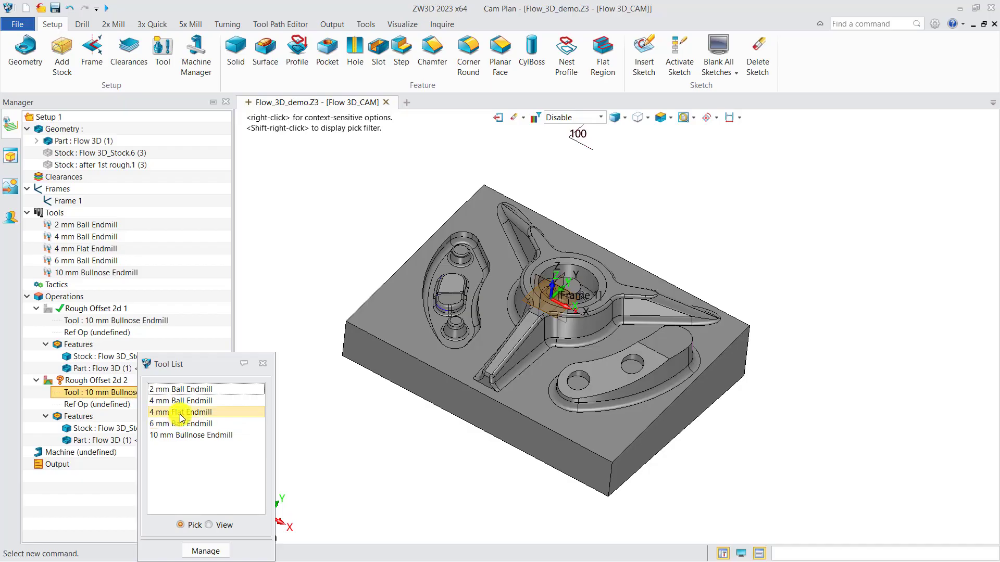
click(181, 414)
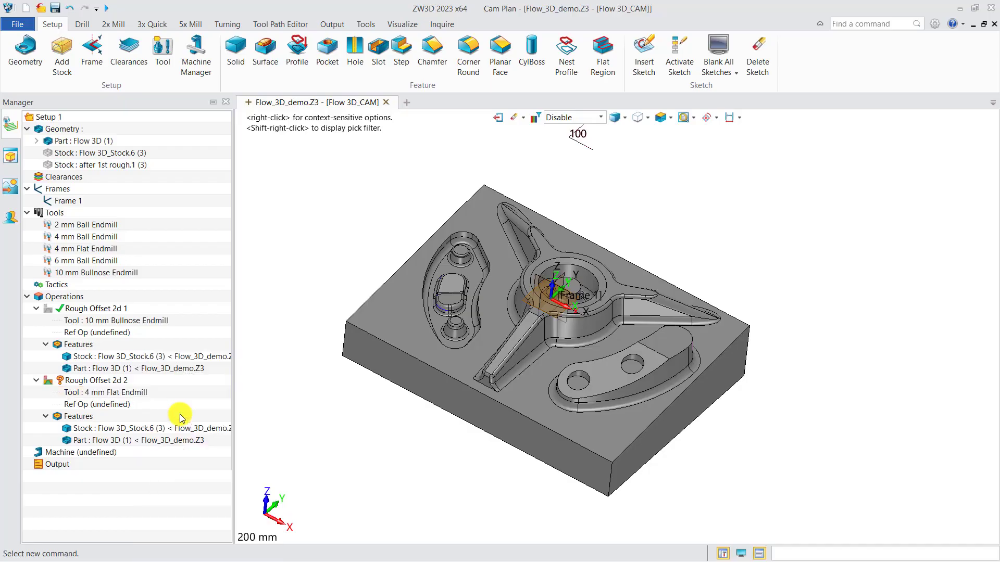
Remove the stock feature from Rough Offset 2d 2 and set Rough Offset 2d 1 as its reference operation.
click(158, 430)
key(Delete)
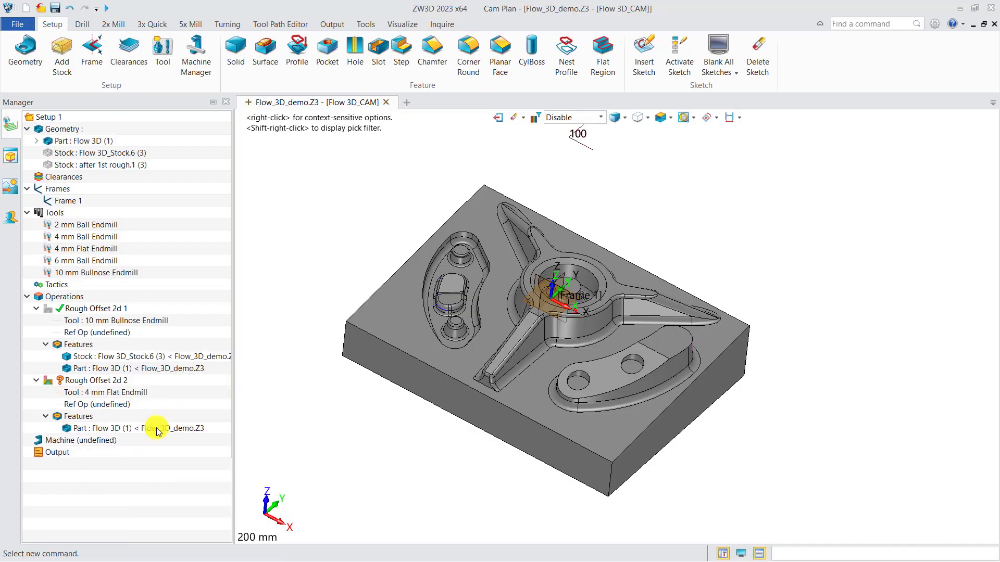
right_click(118, 405)
click(140, 417)
click(280, 155)
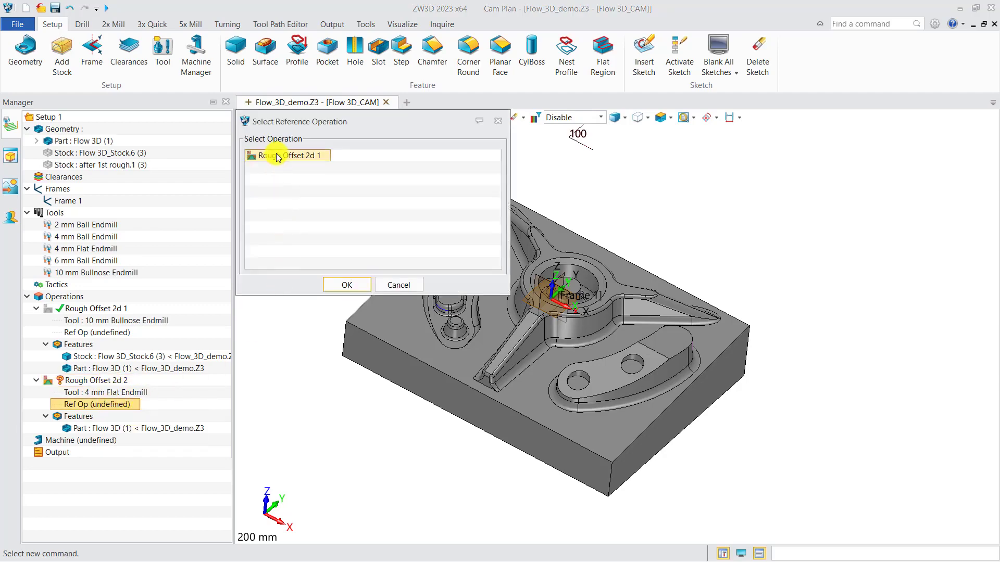
click(346, 286)
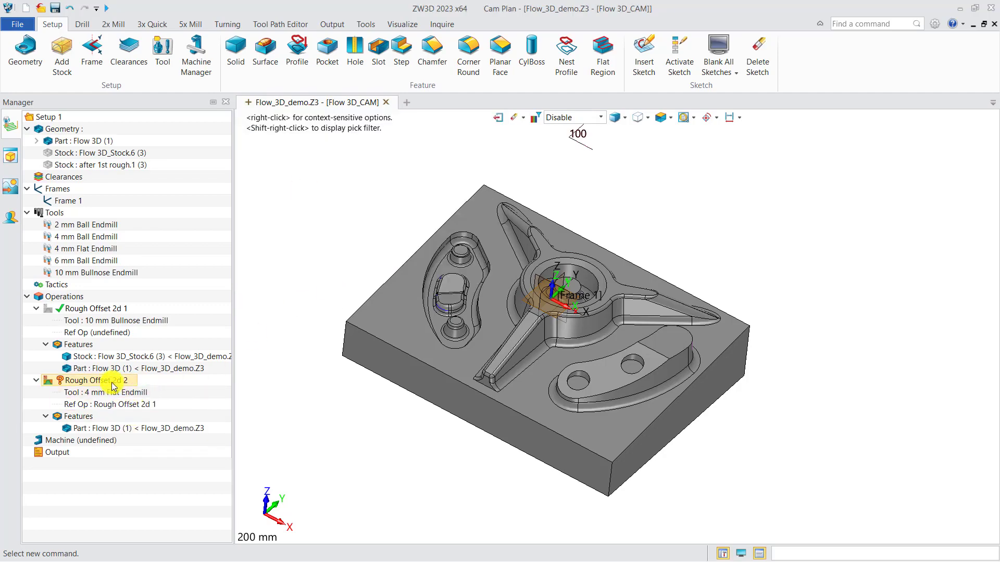
Set the Rough Offset 2d 2 spindle speed to 6000 RPM and the feed to 1000 MMPM.
double_click(101, 380)
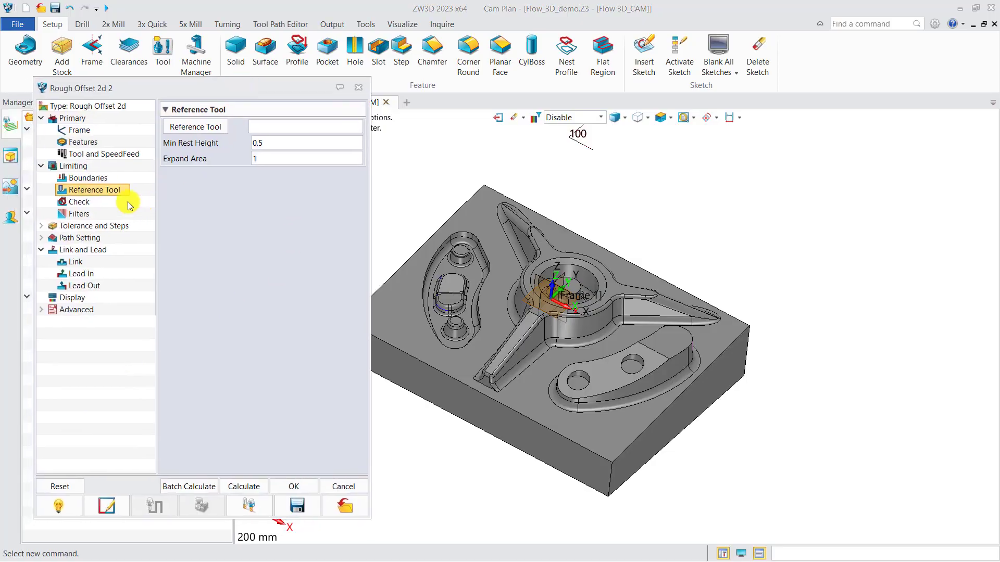
click(103, 155)
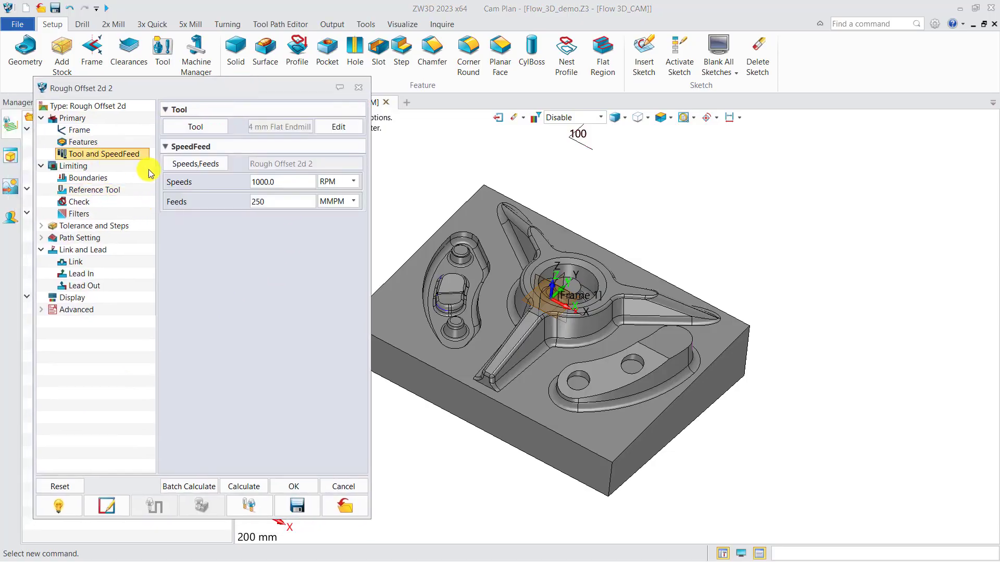
double_click(301, 181)
text(6)
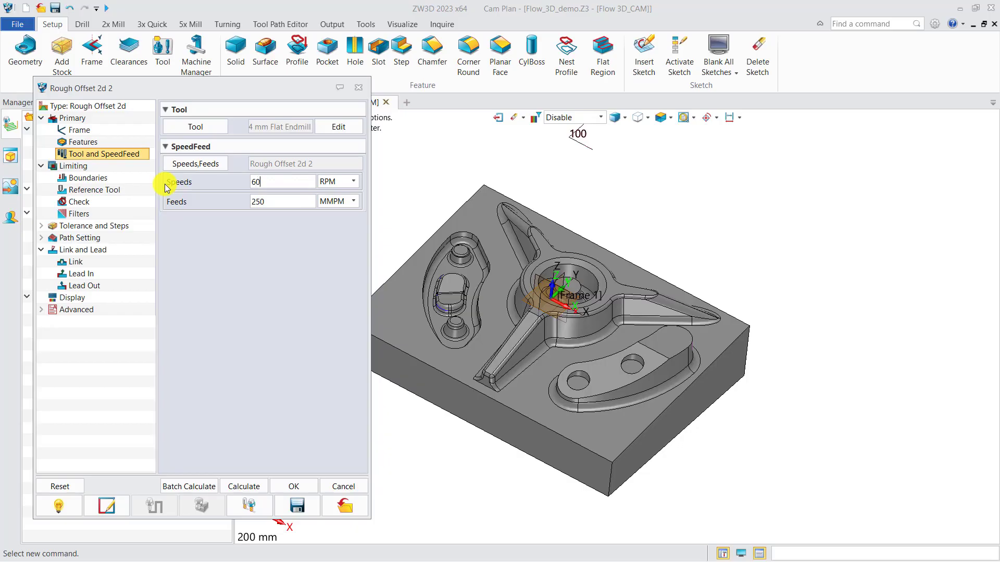
double_click(273, 202)
text(1000)
Set the absolute stepdown of Rough Offset 2d 2 to 0.6 and its stepover to 35% of the tool diameter.
click(112, 228)
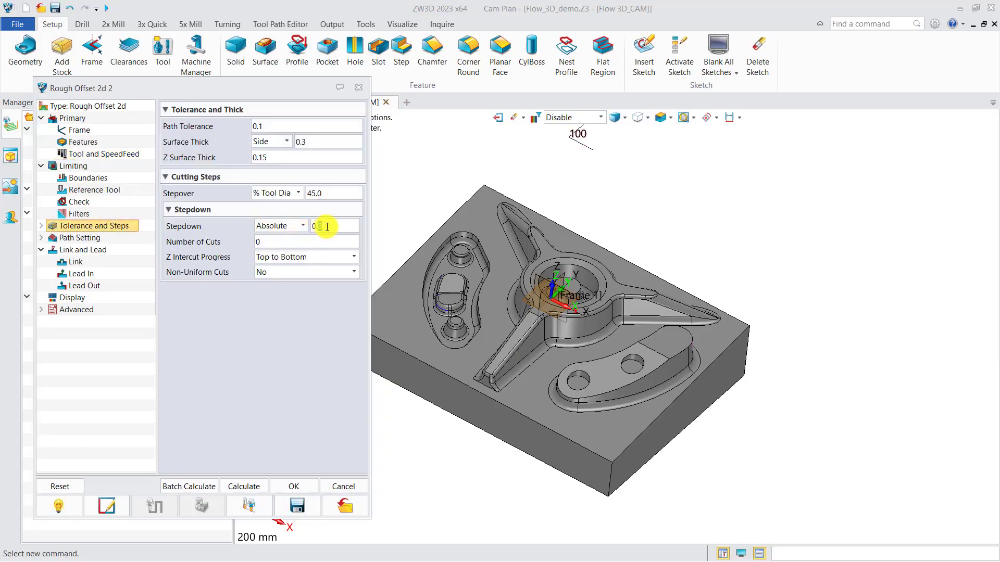
double_click(328, 194)
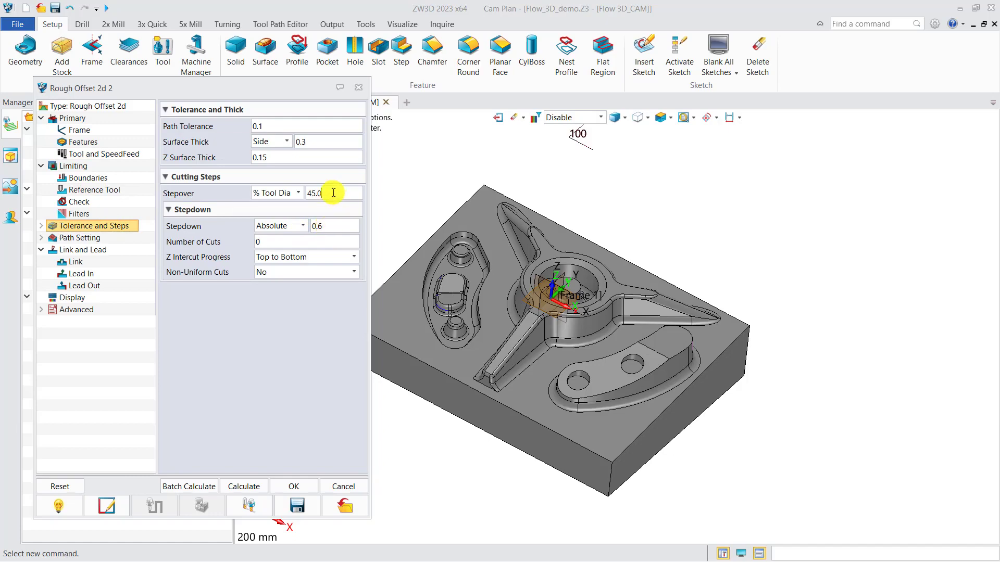
text(35)
Calculate the Rough Offset 2d 2 toolpath, close the operation's settings and inspect the path on the part.
click(243, 485)
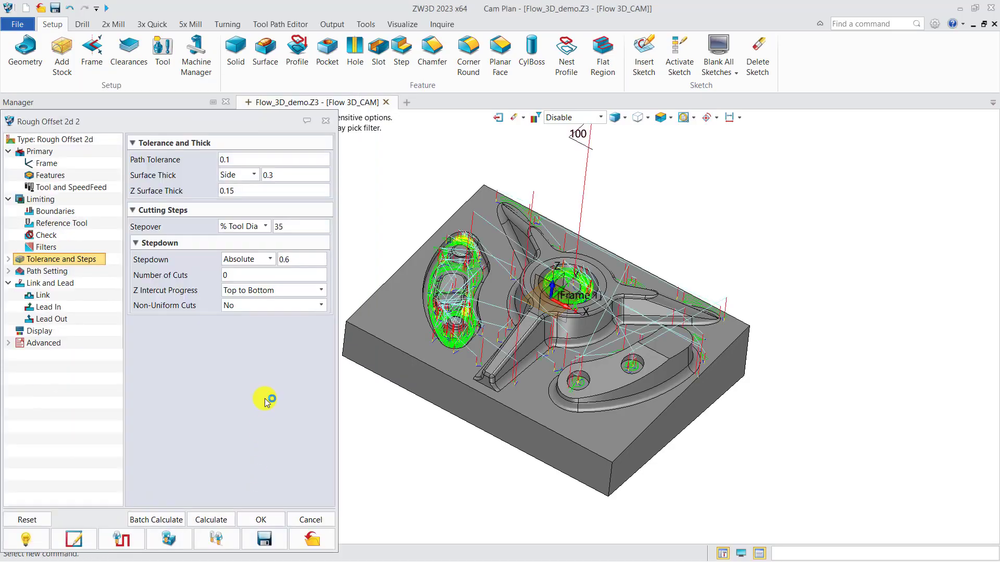
click(326, 121)
right_drag(482, 342, 473, 363)
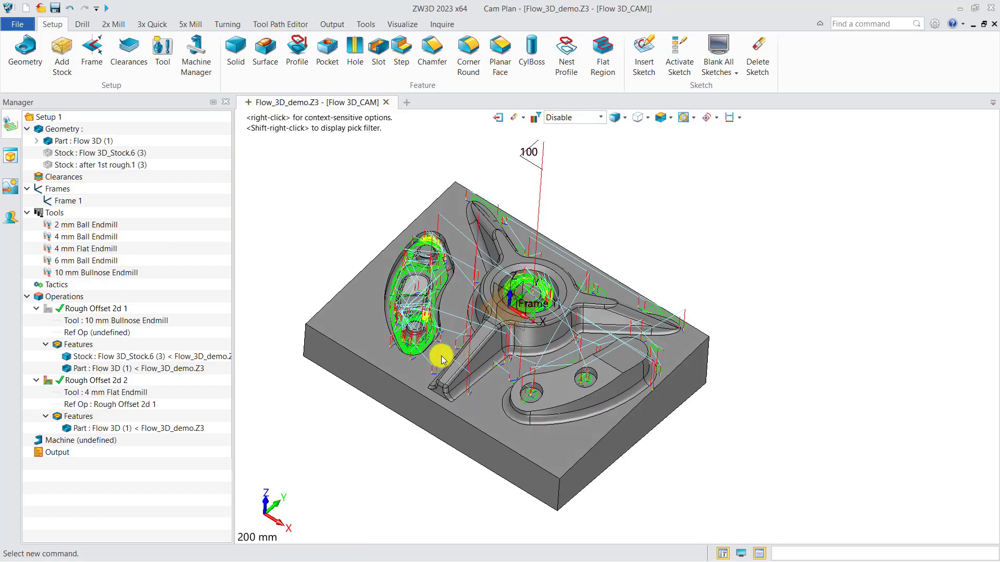
mouse_move(427, 353)
right_down()
mouse_move(409, 348)
mouse_move(417, 358)
right_up()
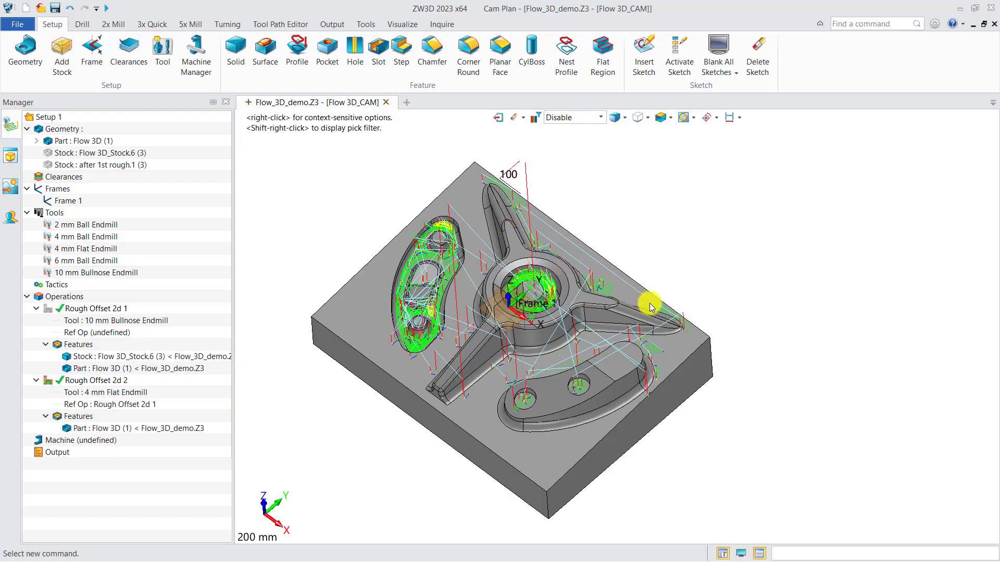
mouse_move(607, 339)
right_down()
mouse_move(653, 312)
mouse_move(622, 328)
right_up()
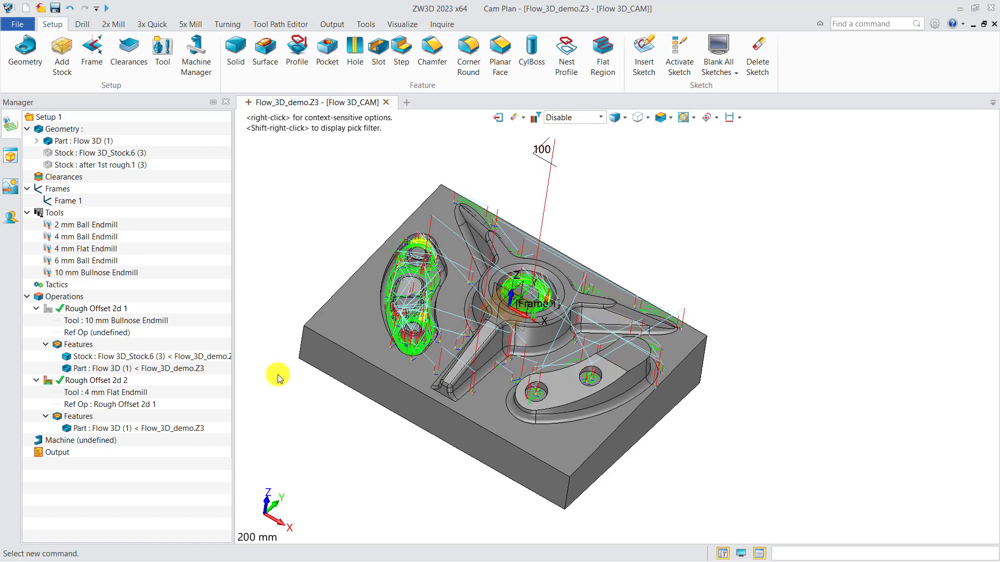
Reopen the Rough Offset 2d 2 settings and set the Z surface thickness to 0.2.
double_click(124, 385)
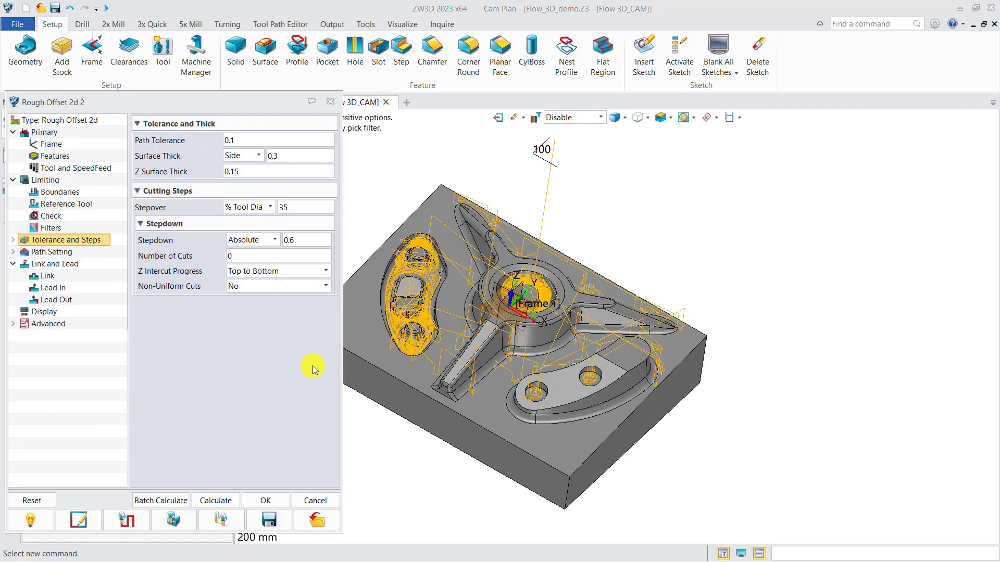
middle_drag(412, 366, 450, 364)
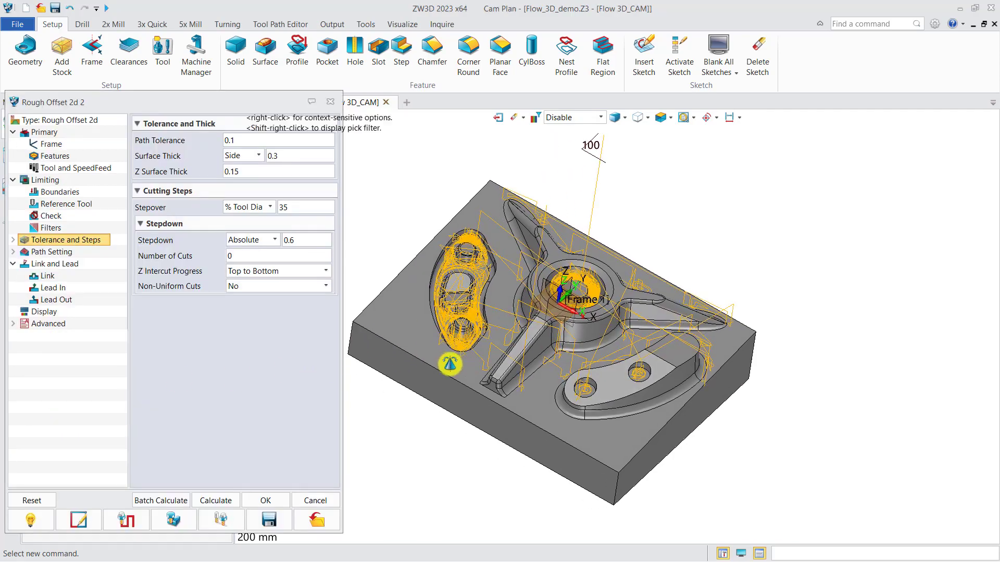
click(233, 171)
double_click(233, 171)
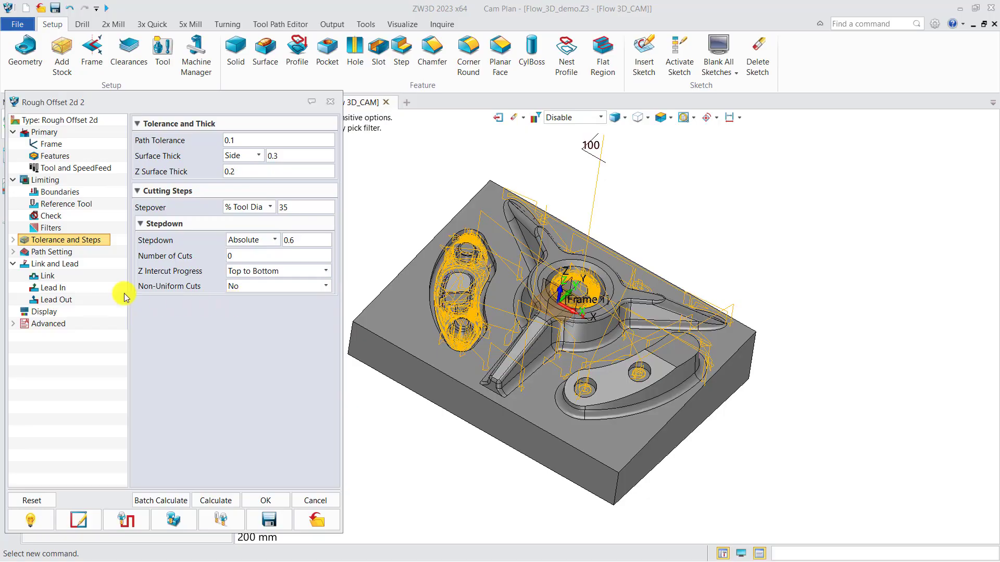
Set the reference tool's minimum rest height to 0.6 for Rough Offset 2d 2 and recalculate the toolpath.
click(69, 207)
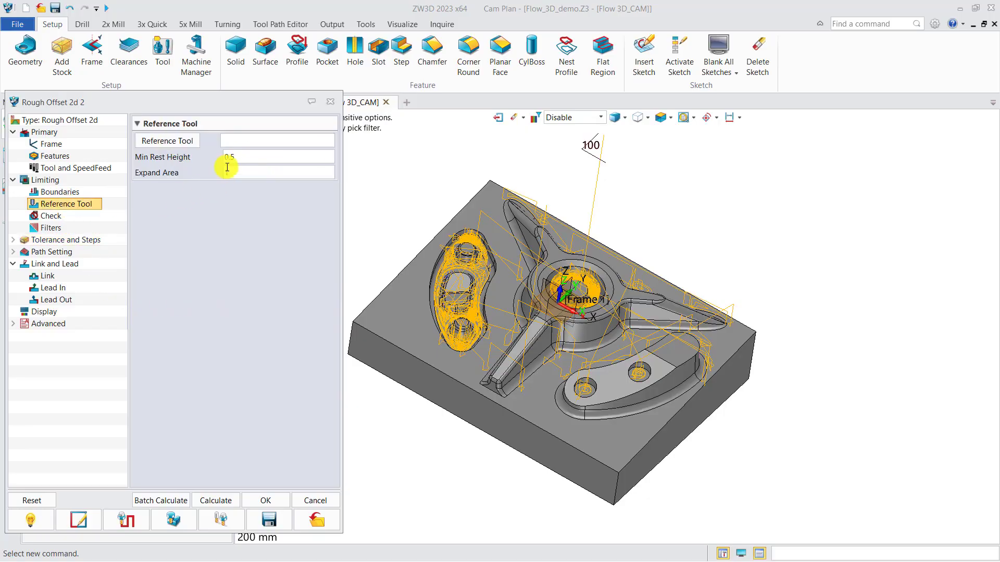
drag(231, 160, 240, 160)
text(.6)
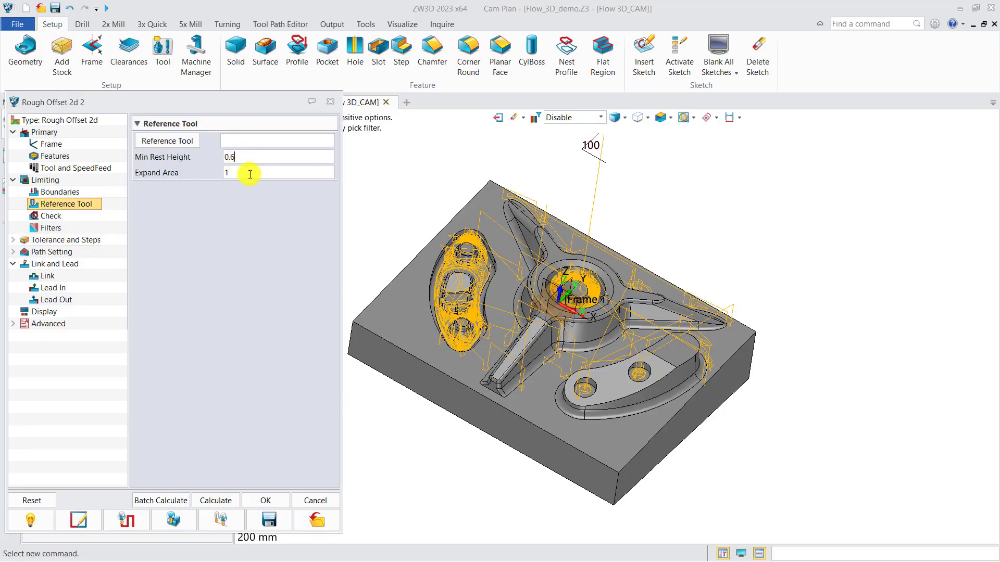
click(227, 502)
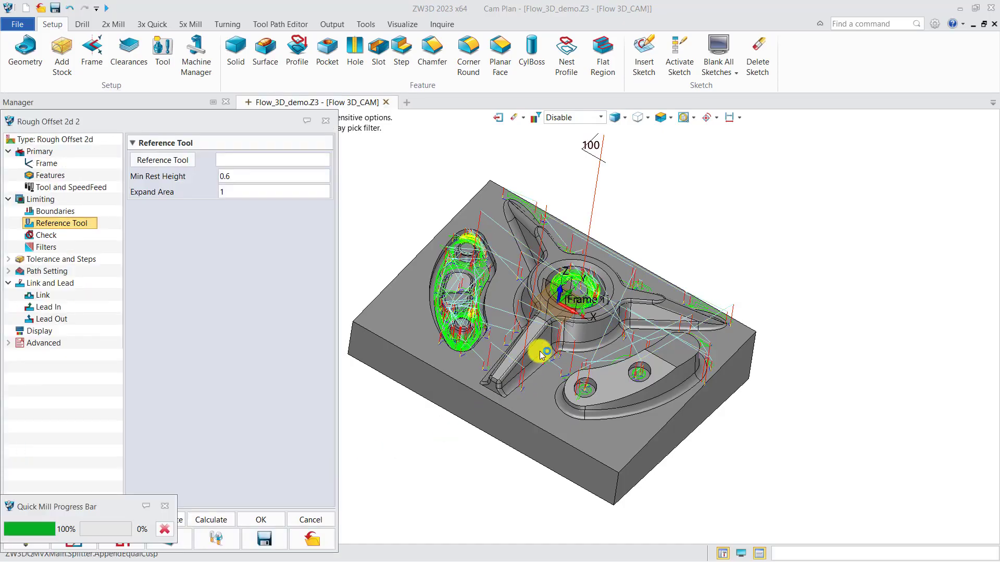
middle_drag(538, 348, 594, 309)
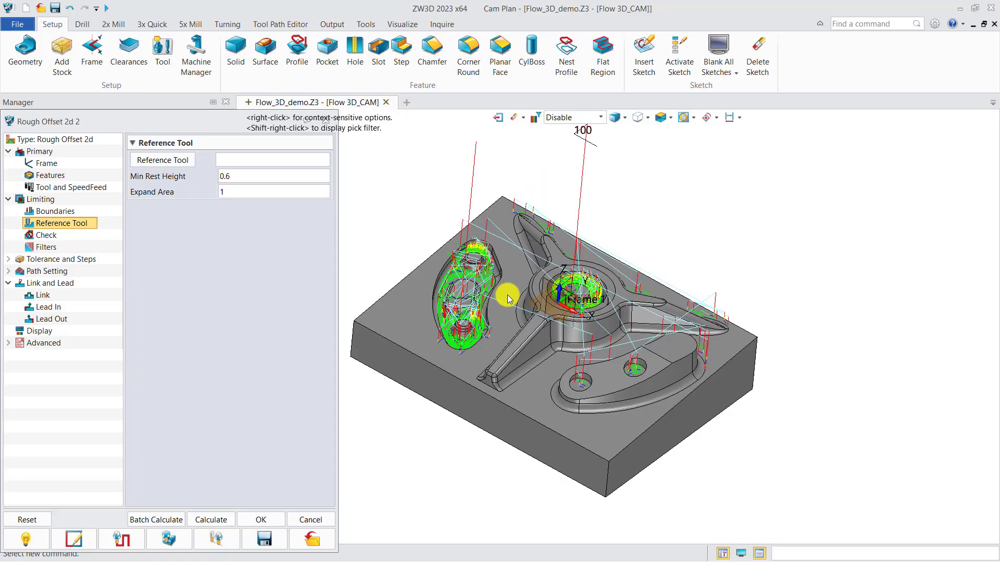
Start a solid verification of Rough Offset 2d 2 with after 1st rough.1 as the stock.
click(174, 541)
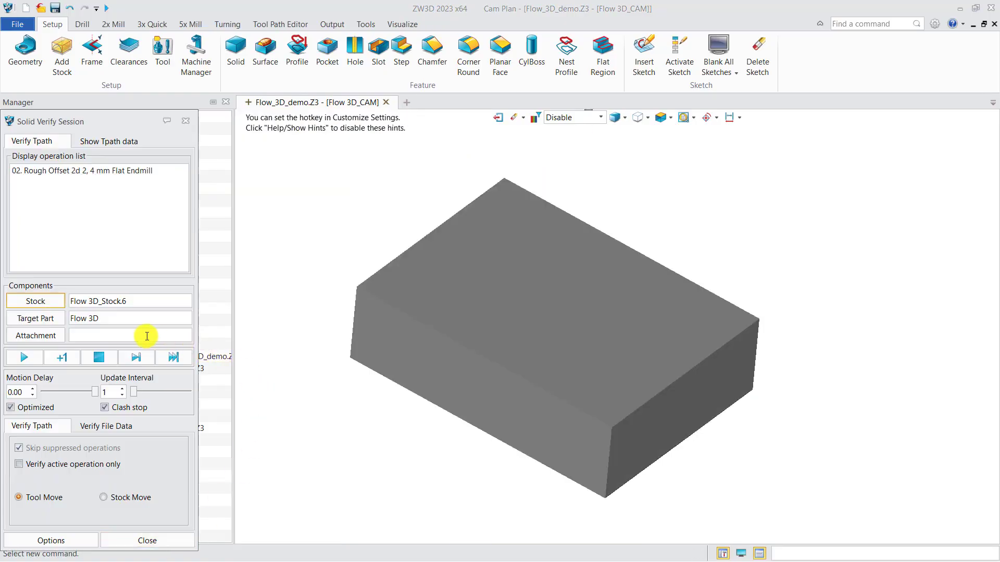
drag(124, 121, 189, 113)
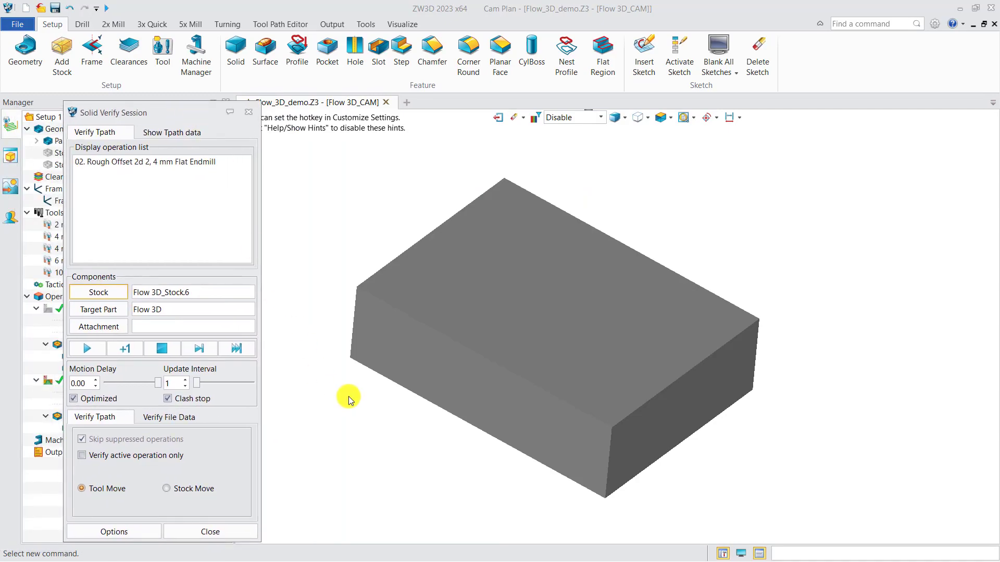
click(106, 295)
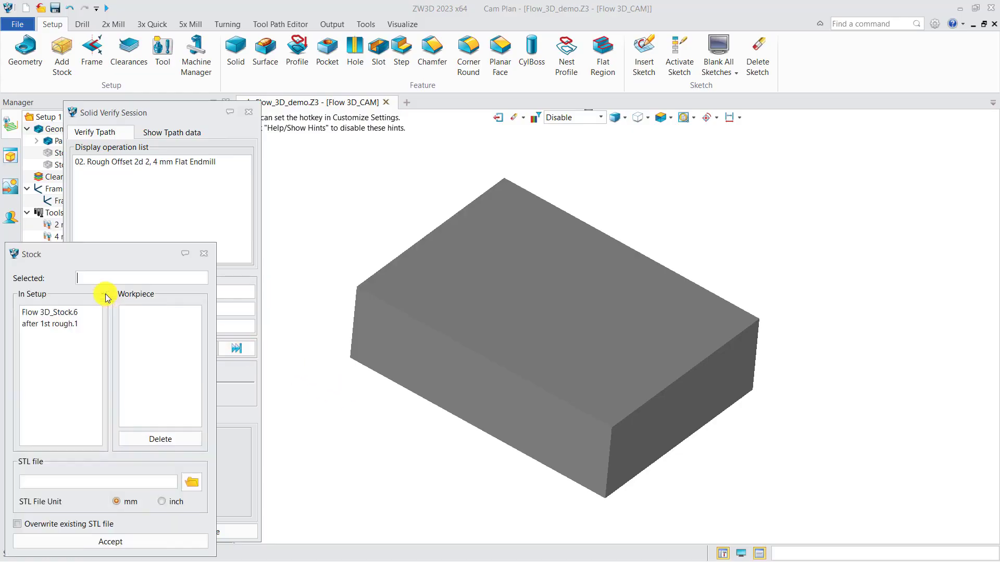
click(89, 322)
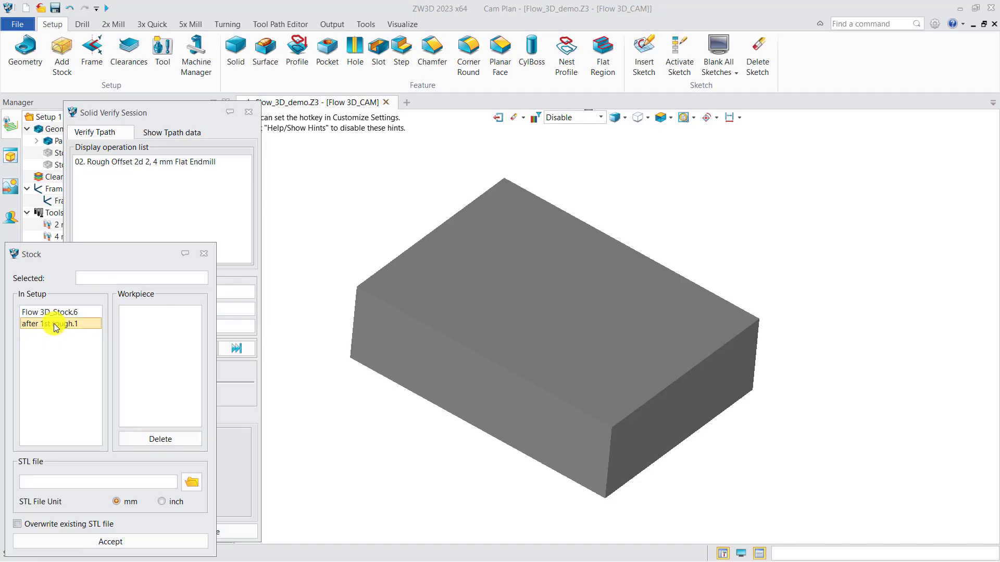
click(109, 542)
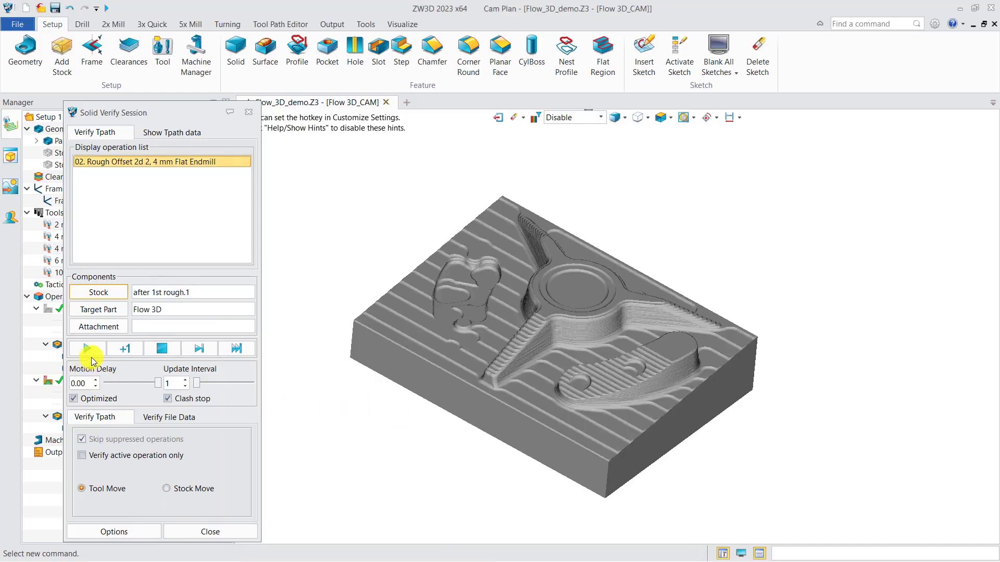
Run the cutting simulation with an update interval of 71 and apply the visual tolerance analysis to the result.
drag(197, 387, 235, 384)
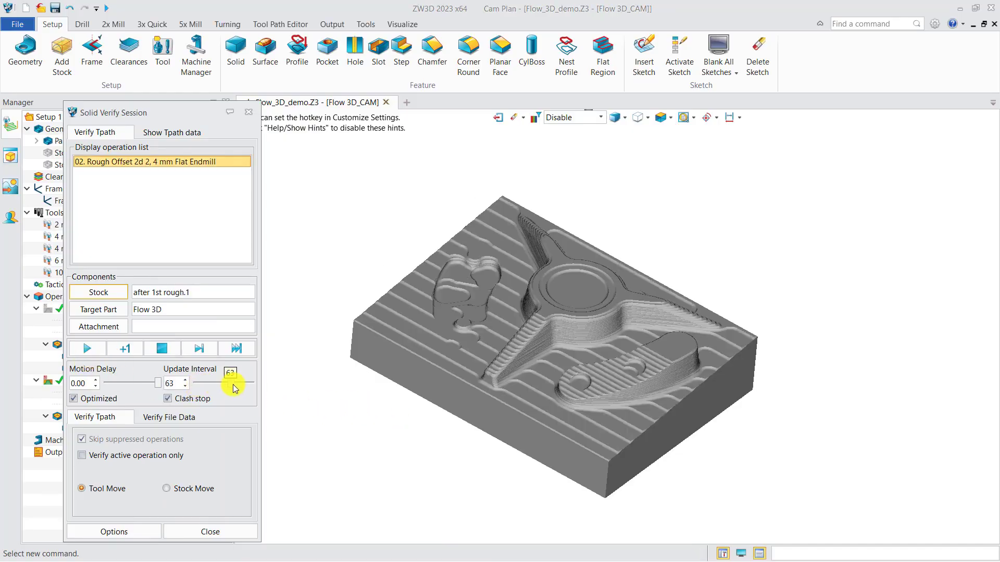
click(89, 350)
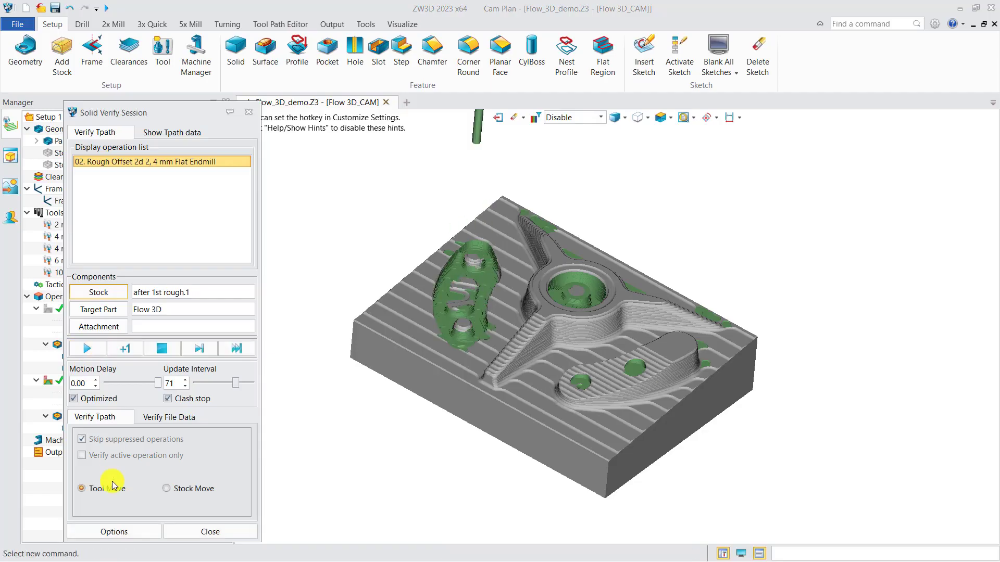
click(116, 531)
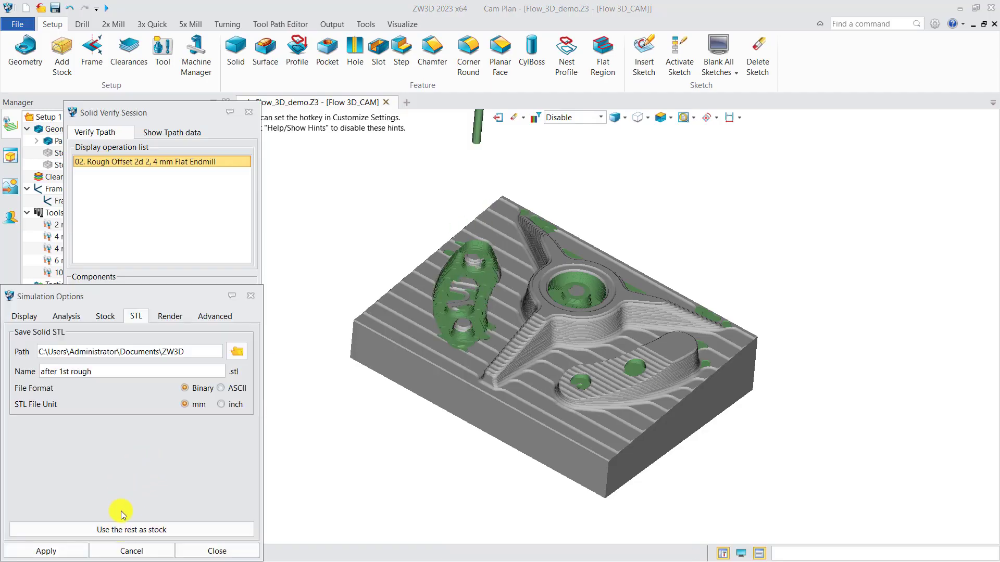
click(66, 316)
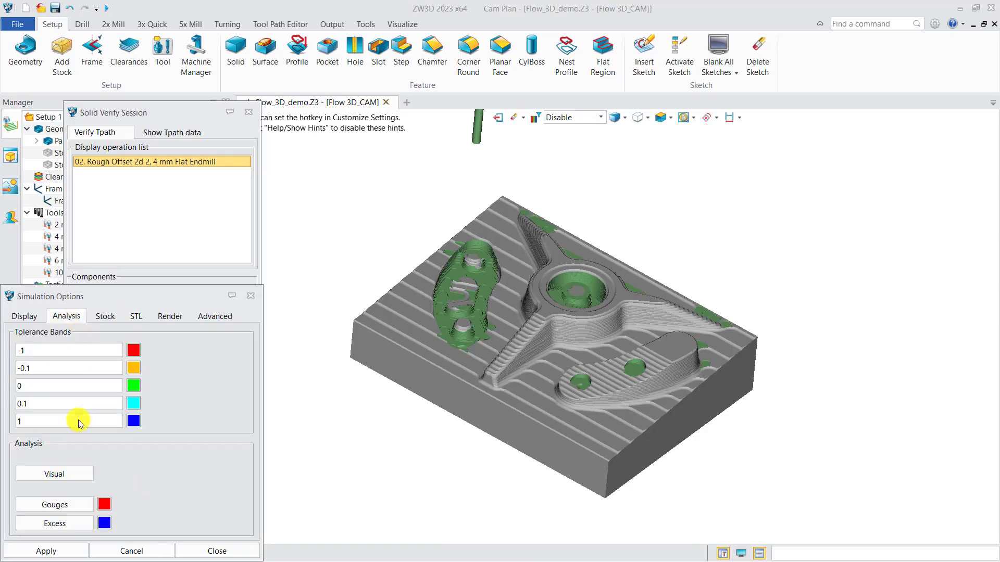
click(67, 474)
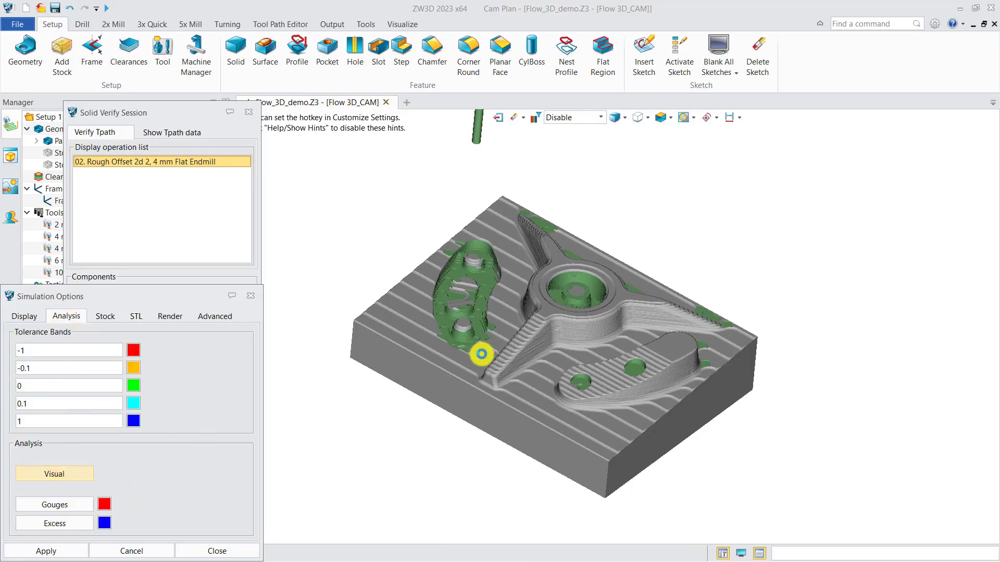
mouse_move(514, 330)
right_down()
mouse_move(500, 352)
mouse_move(507, 329)
right_up()
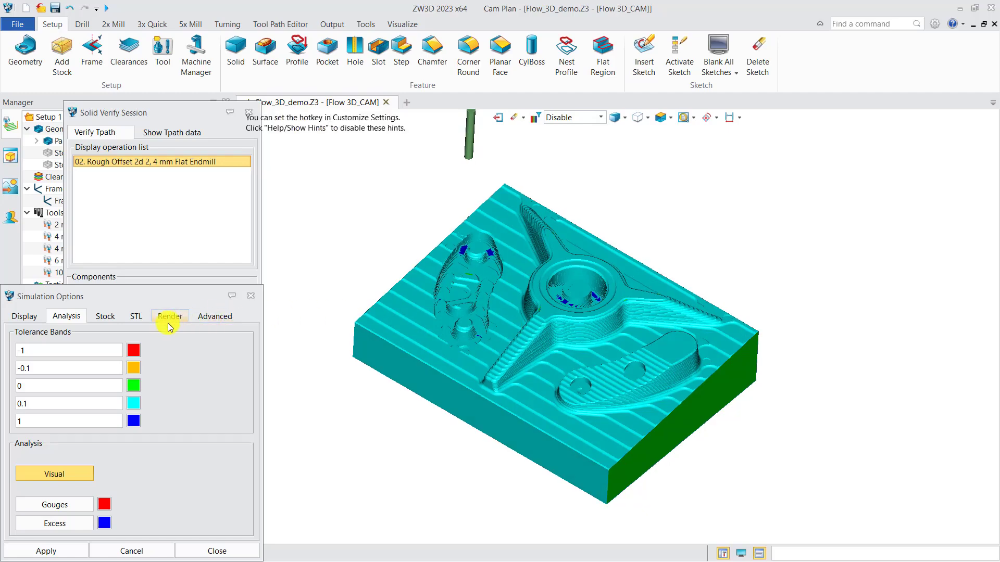
Save the remaining material as a stock named "after 2nd rough", hide it and close the Rough Offset 2d 2 settings.
click(136, 317)
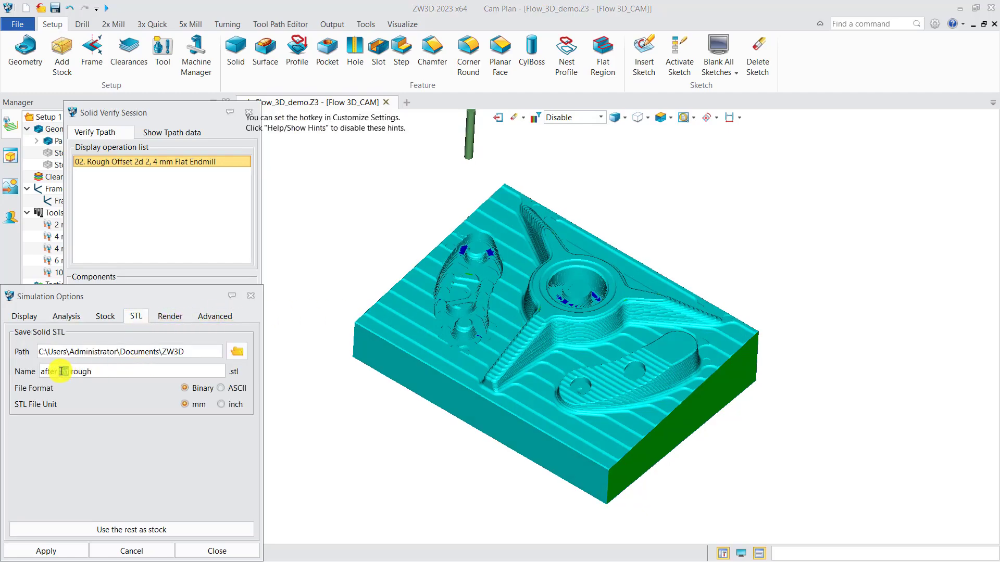
key(Delete)
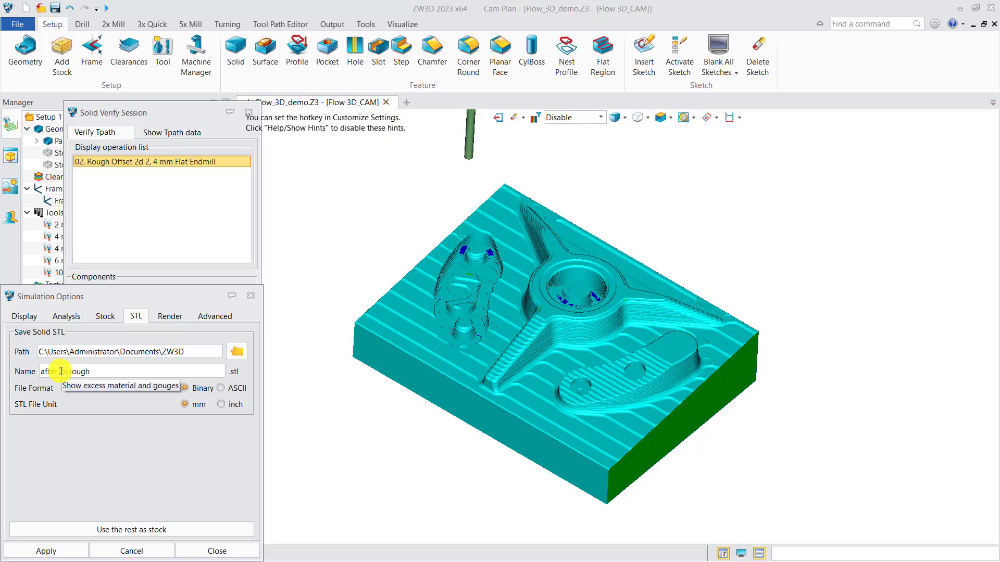
click(144, 530)
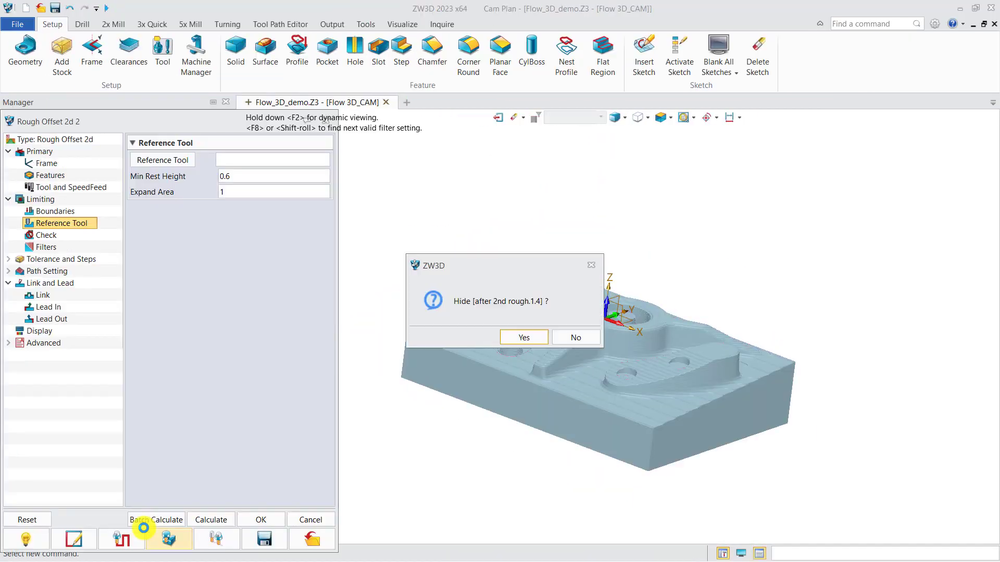
click(519, 338)
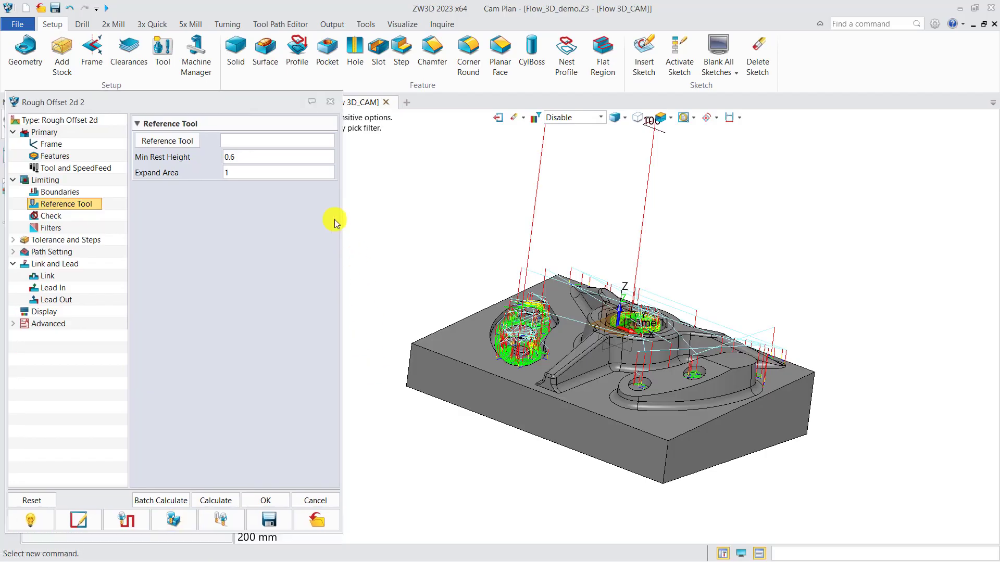
click(330, 102)
Duplicate the Rough Offset 2d 2 operation and hide the original's toolpath.
middle_drag(356, 311, 304, 310)
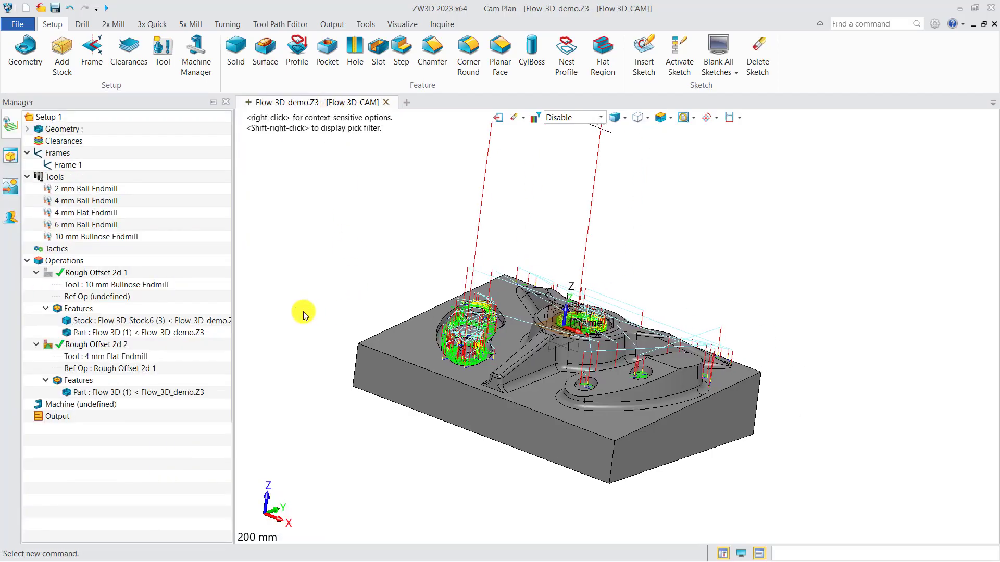
right_drag(303, 310, 300, 333)
right_click(111, 347)
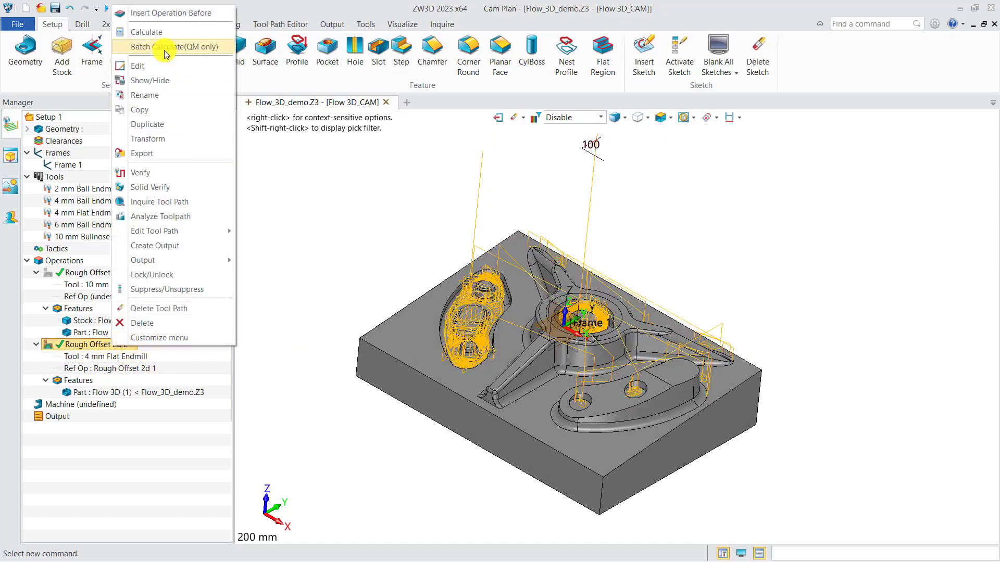
click(157, 124)
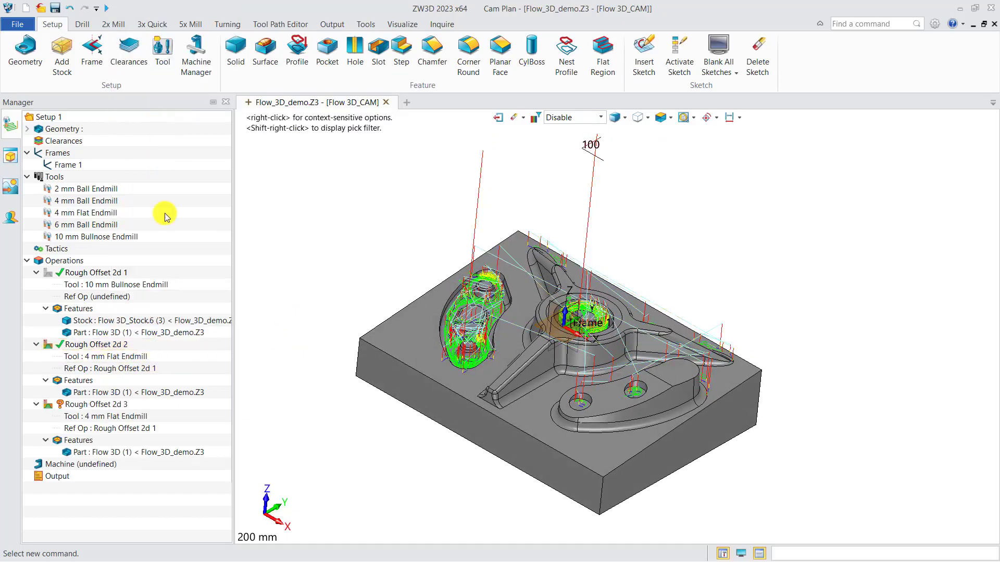
click(51, 348)
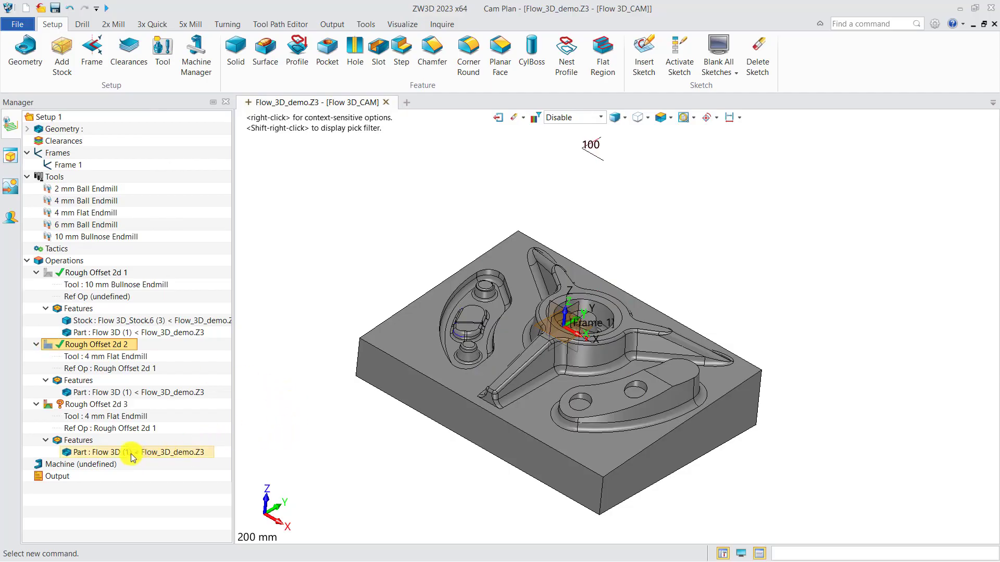
Remove the reference operation from Rough Offset 2d 3 and assign the 2 mm Ball Endmill as its tool.
right_click(115, 432)
click(138, 450)
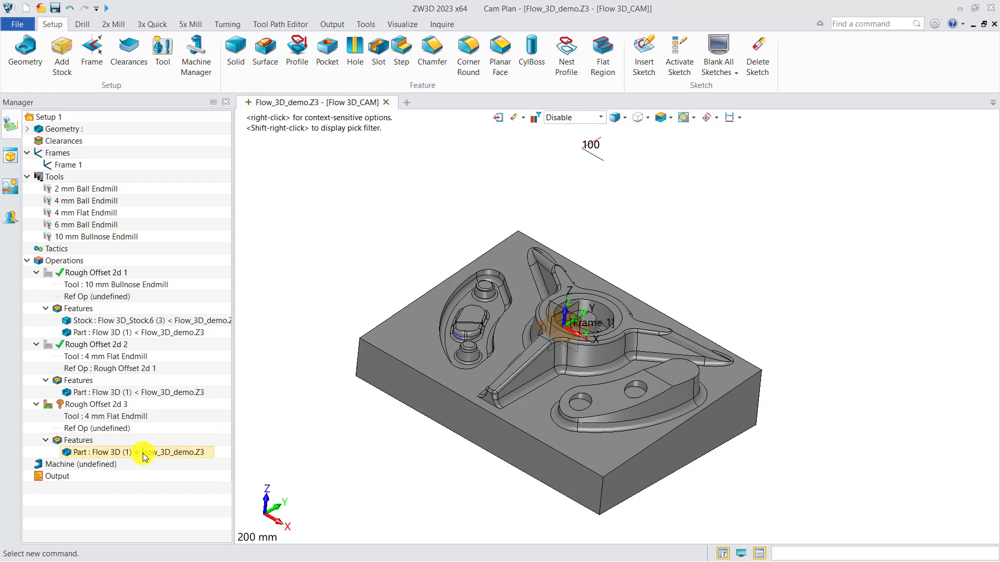
right_click(121, 421)
click(143, 421)
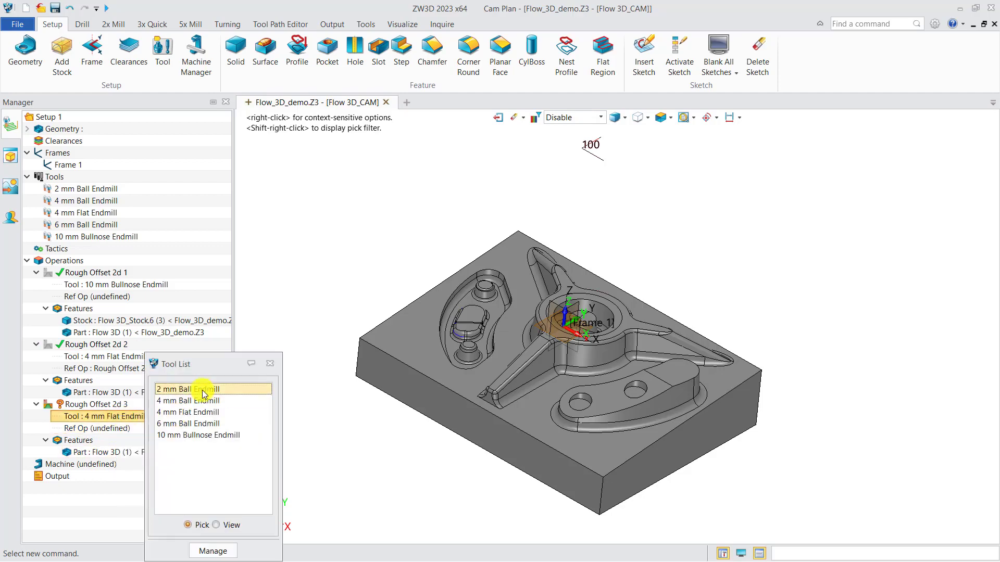
double_click(203, 390)
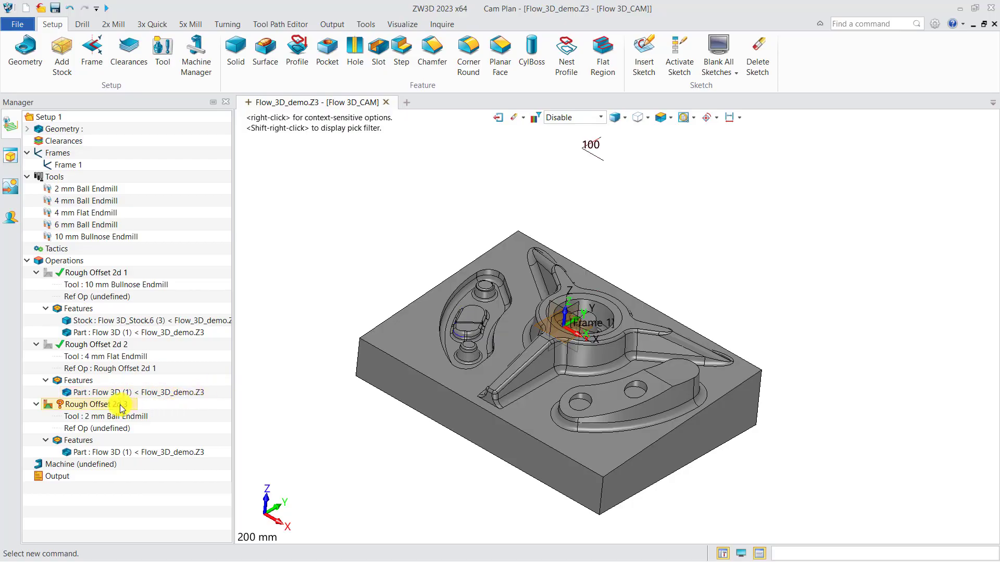
Add the "after 2nd rough.1" stock to the features of the Rough Offset 2d 3 operation.
right_click(80, 440)
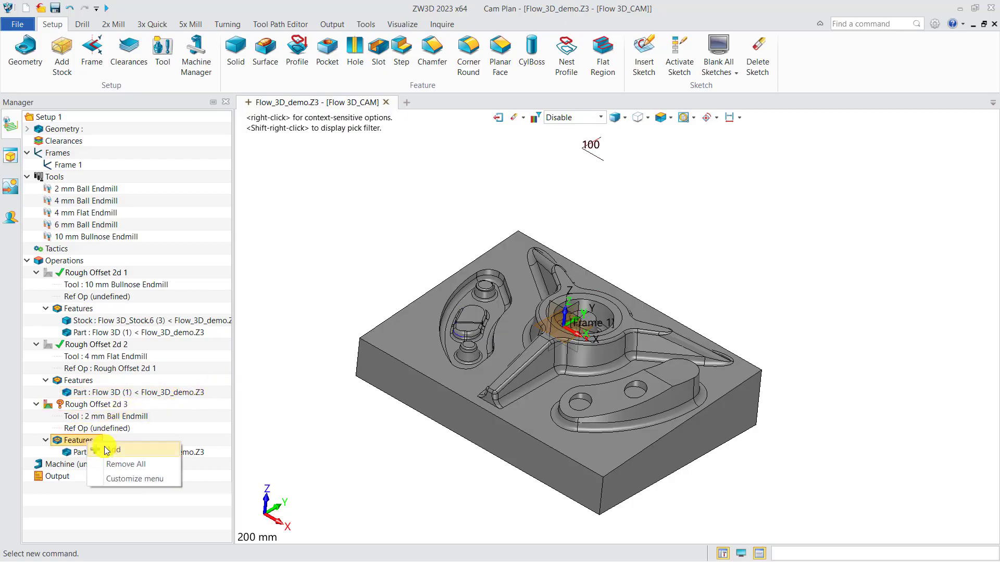
click(110, 449)
click(305, 208)
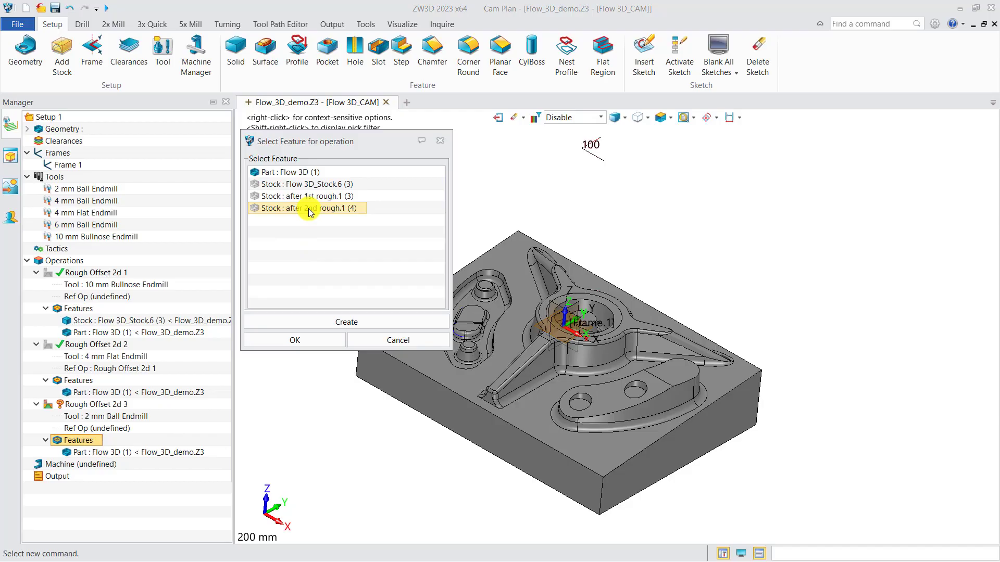
click(298, 341)
Set the absolute stepdown of Rough Offset 2d 3 to 0.4, calculate its toolpath and close the settings.
double_click(83, 404)
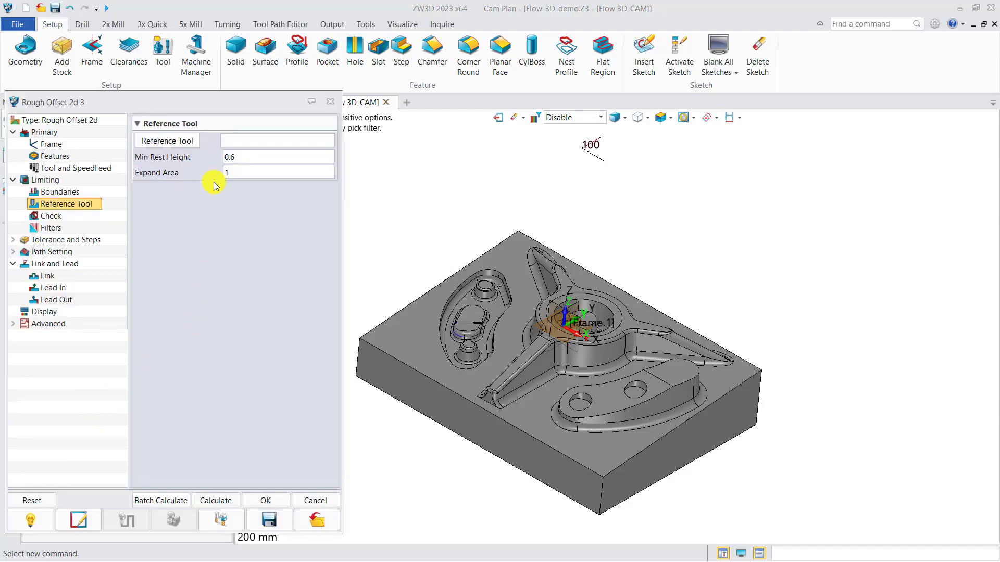
click(62, 240)
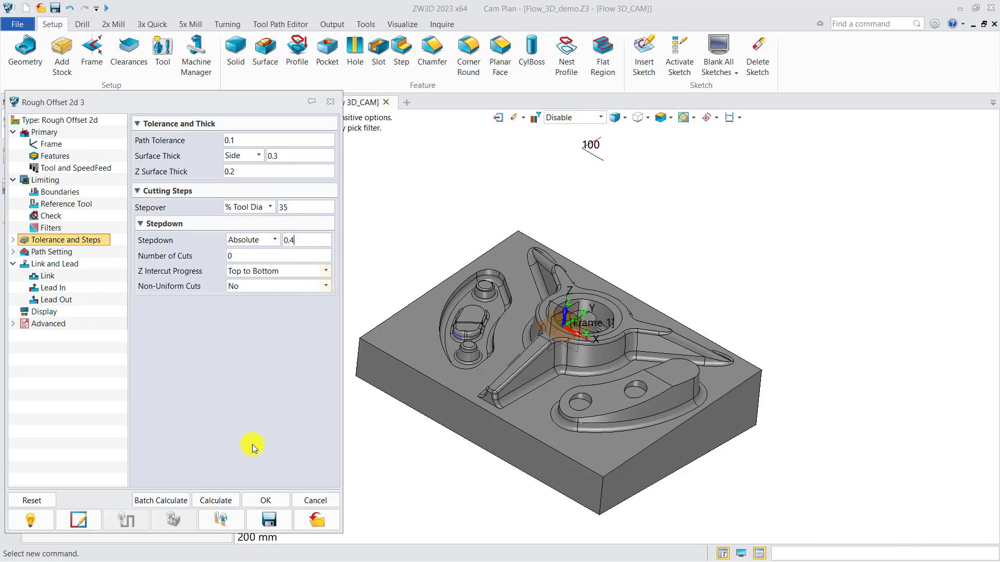
click(224, 501)
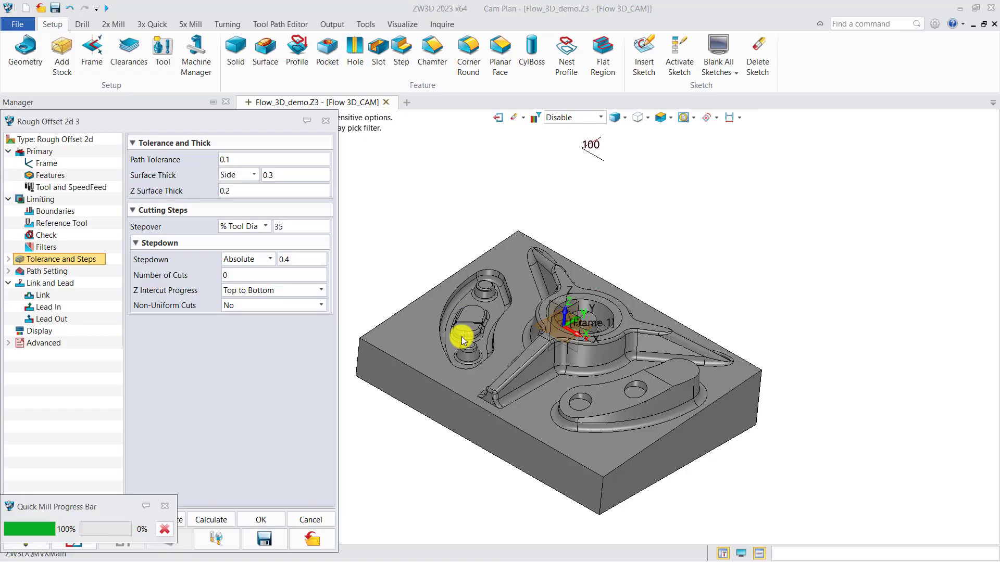
middle_drag(463, 338, 501, 361)
right_drag(501, 362, 501, 364)
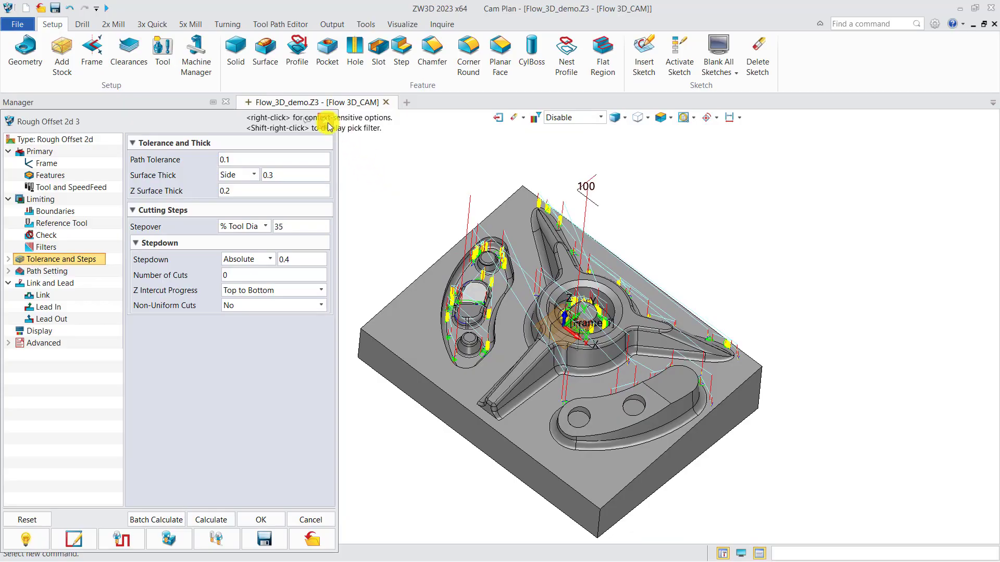
click(326, 122)
Add a containment profile to Rough Offset 2d 3 from the outer edges of the curved pocket and the rim of the central bore.
right_click(78, 440)
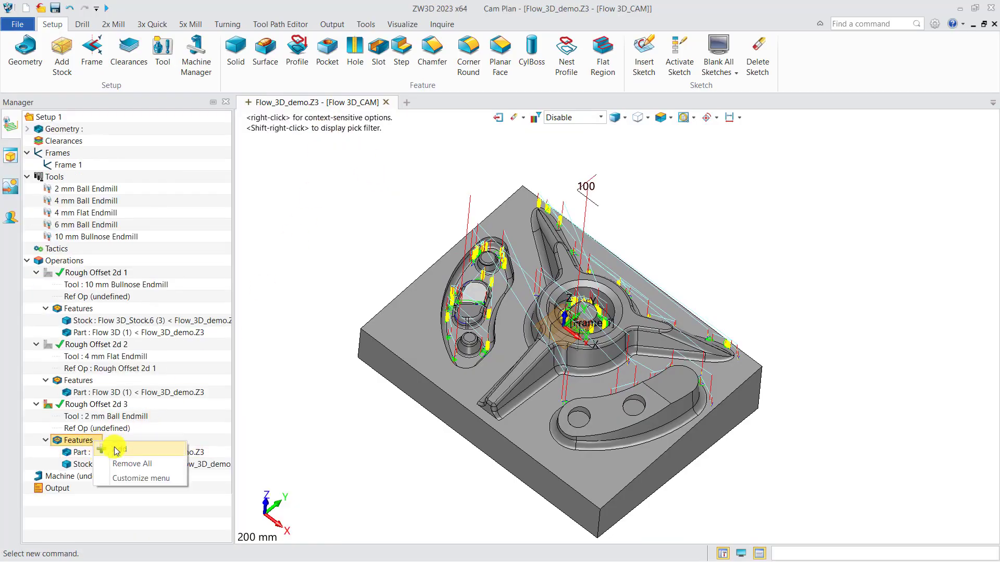
click(107, 453)
click(288, 302)
click(268, 176)
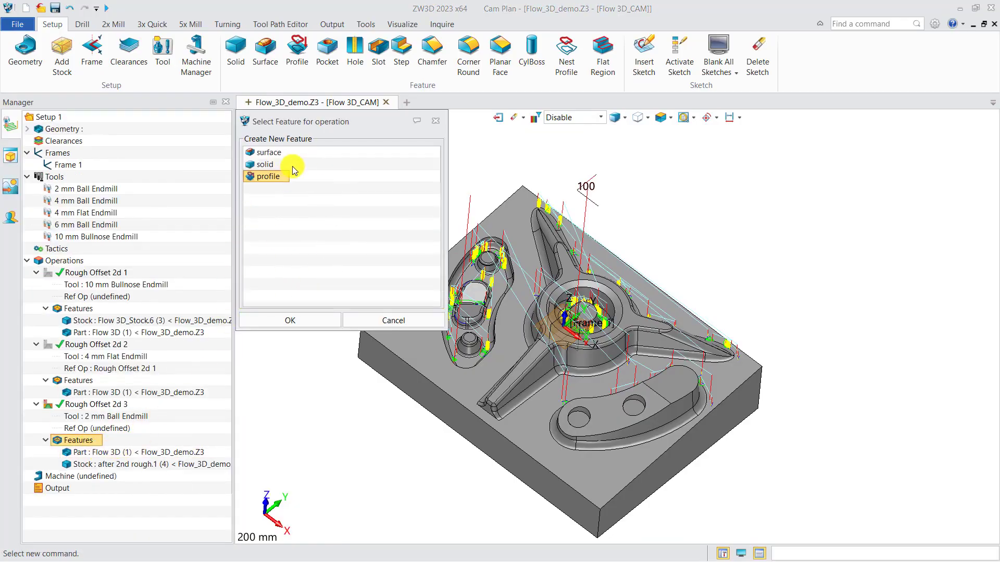
click(281, 320)
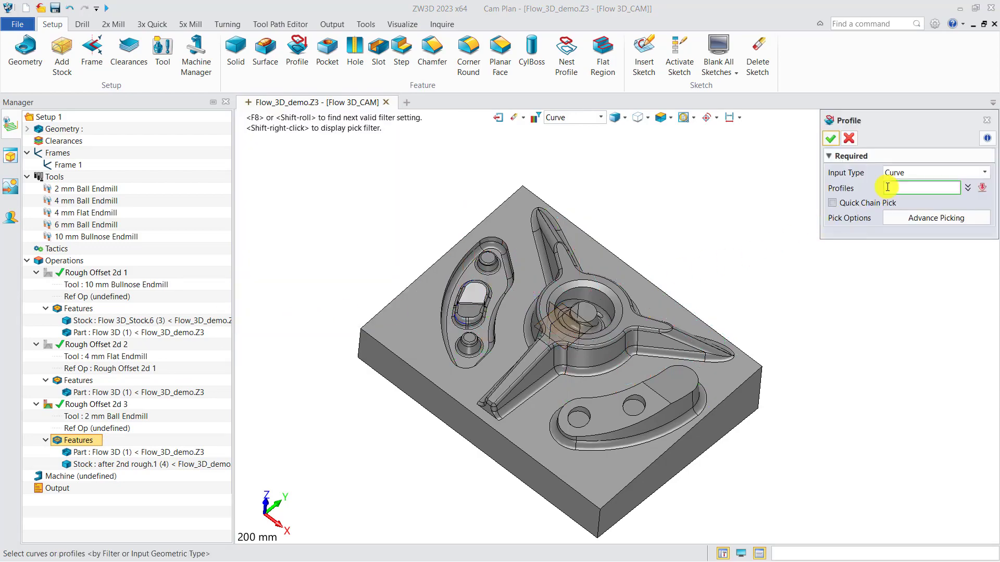
click(499, 312)
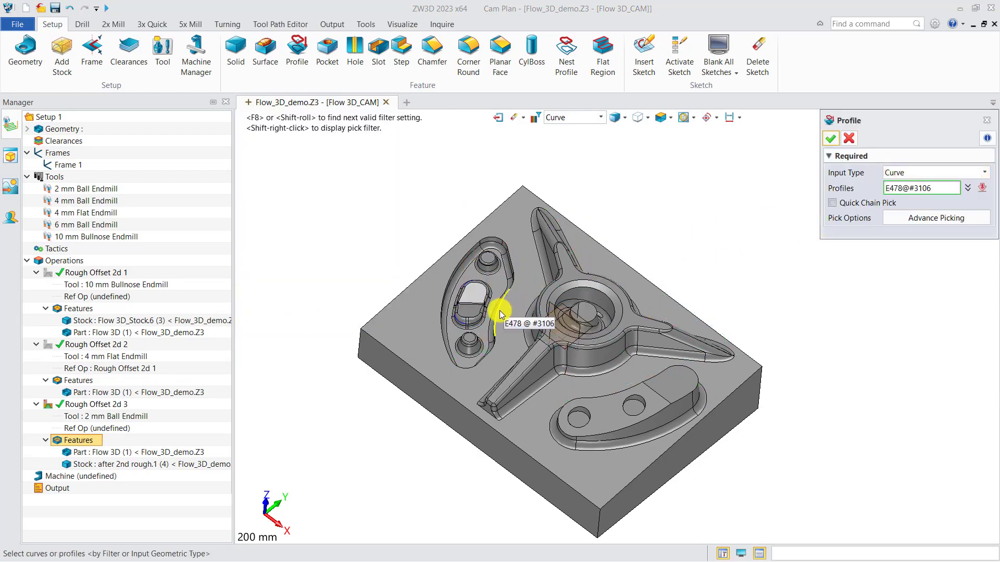
click(499, 311)
scroll(560, 303, up, 3)
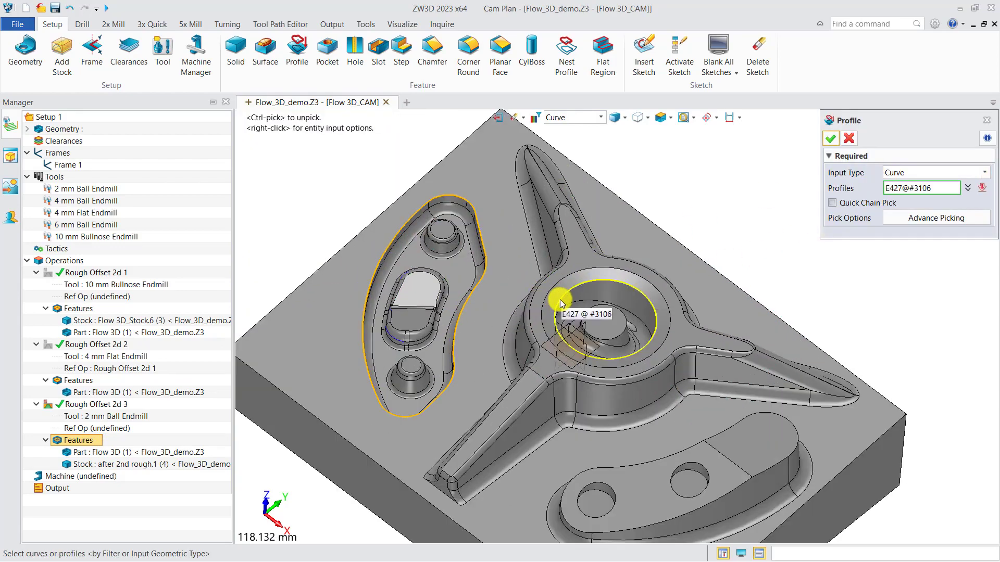
click(561, 304)
click(831, 138)
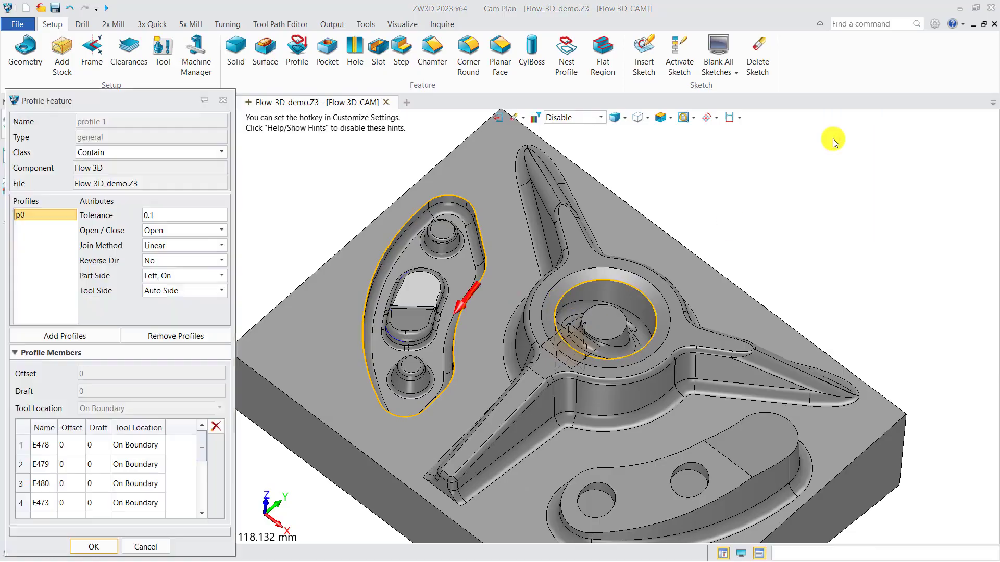
click(93, 547)
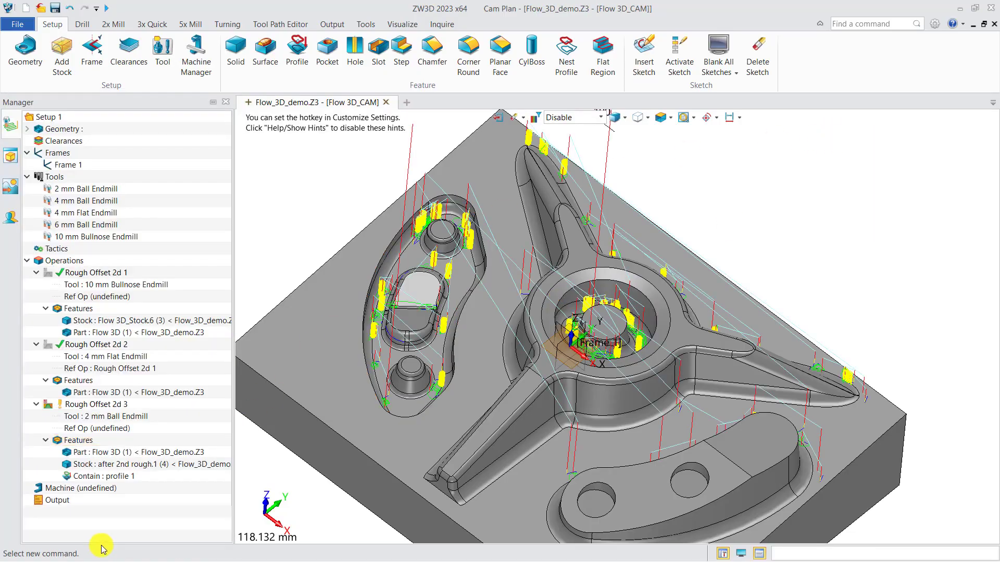
Set the helical lead-in of Rough Offset 2d 3 to ramp height 2 and ramp angle 8, and recalculate the toolpath.
click(107, 405)
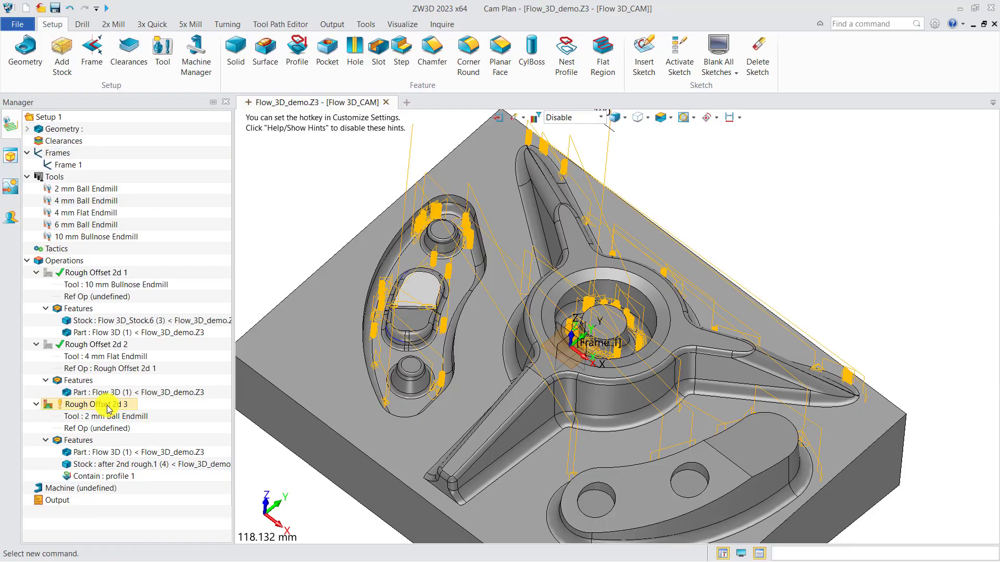
double_click(108, 409)
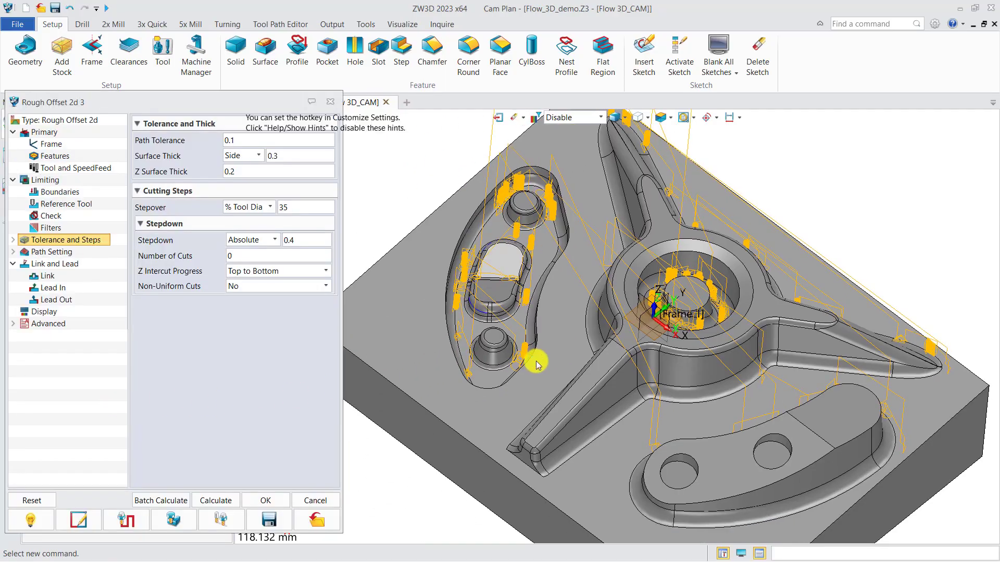
click(63, 290)
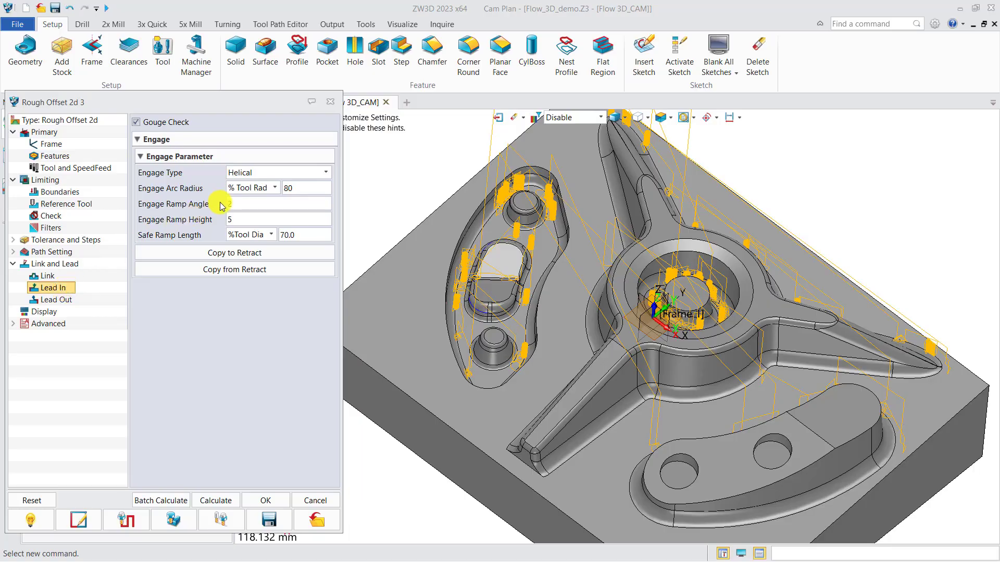
key(Tab)
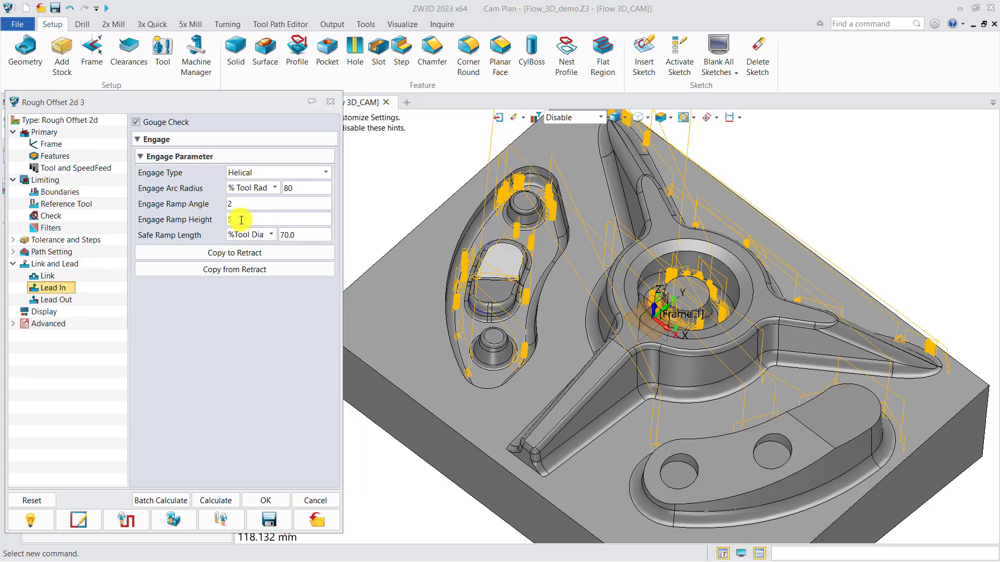
text(2)
text(8)
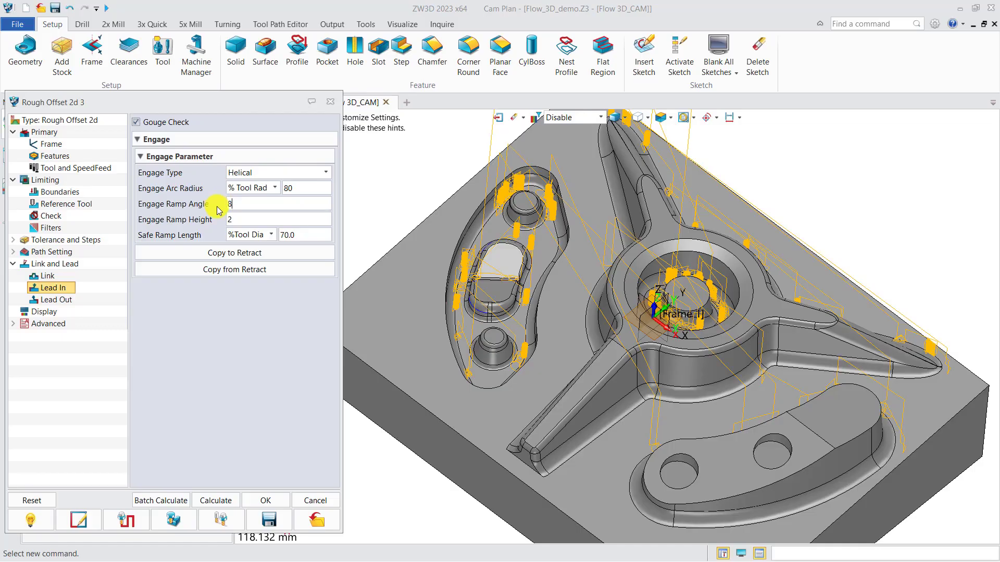
click(219, 501)
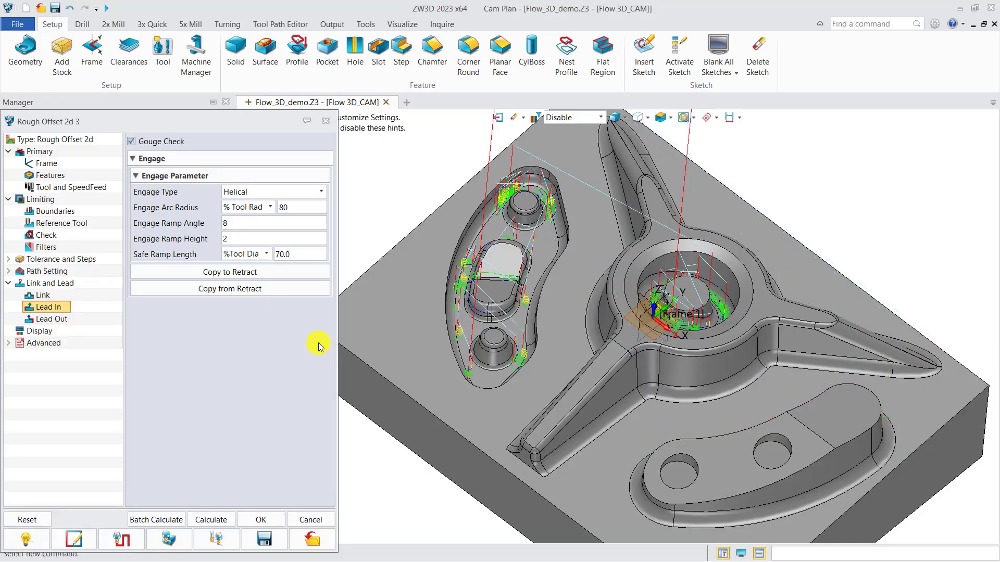
mouse_move(522, 358)
right_down()
mouse_move(529, 328)
mouse_move(523, 345)
right_up()
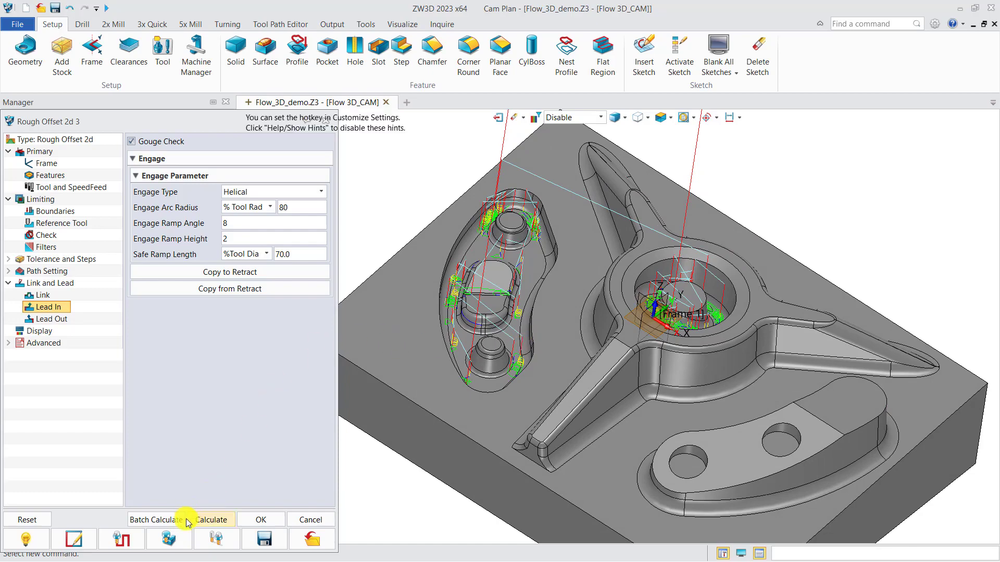
Simulate Rough Offset 2d 3 with an update interval of 80 and apply the visual tolerance analysis to the result.
click(174, 539)
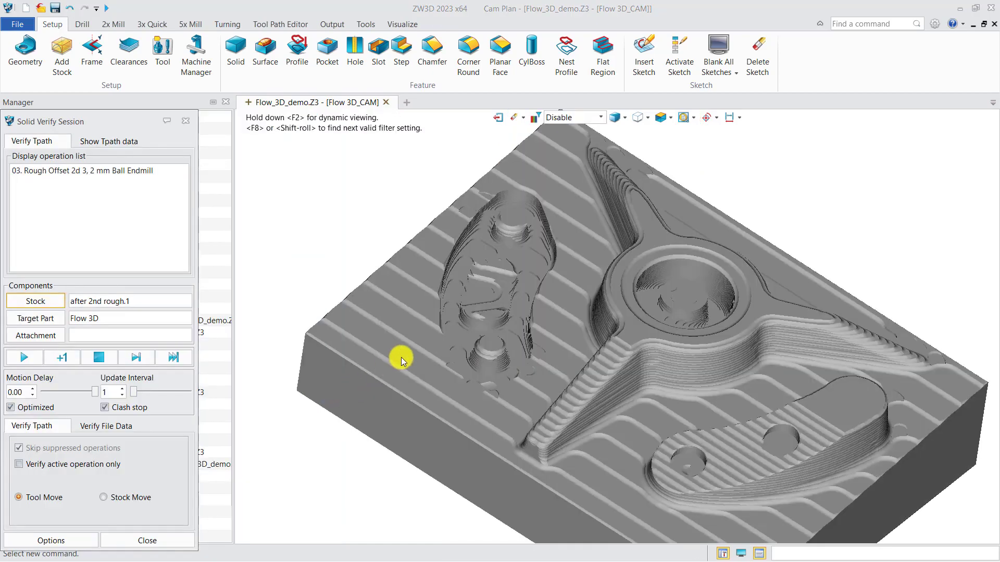
right_drag(401, 358, 417, 323)
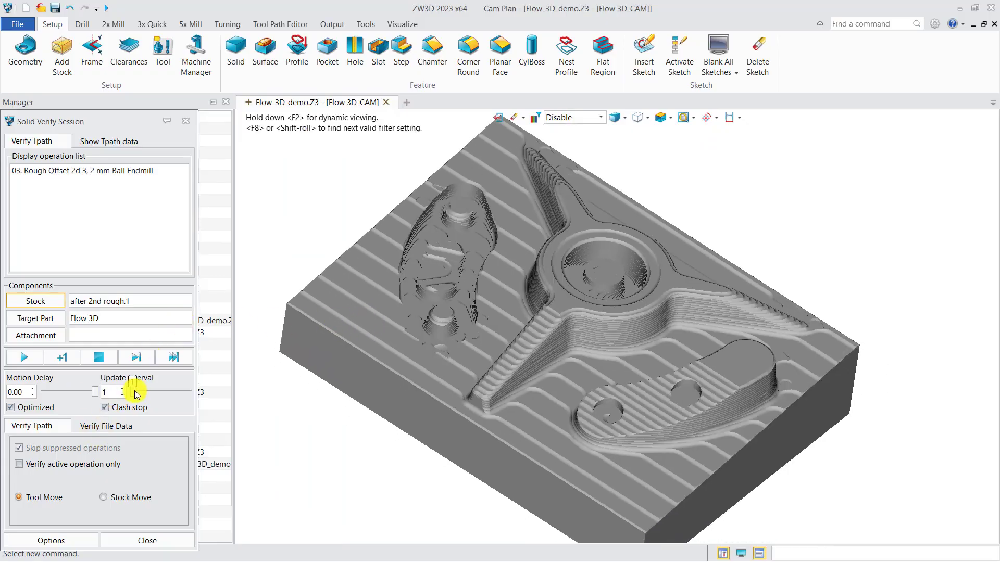
drag(137, 394, 178, 391)
click(27, 357)
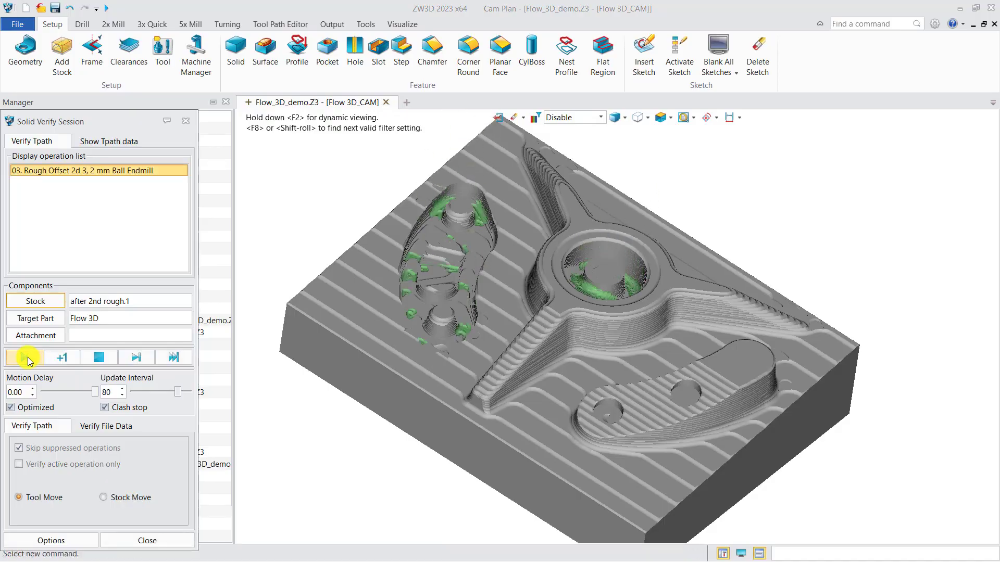
click(46, 540)
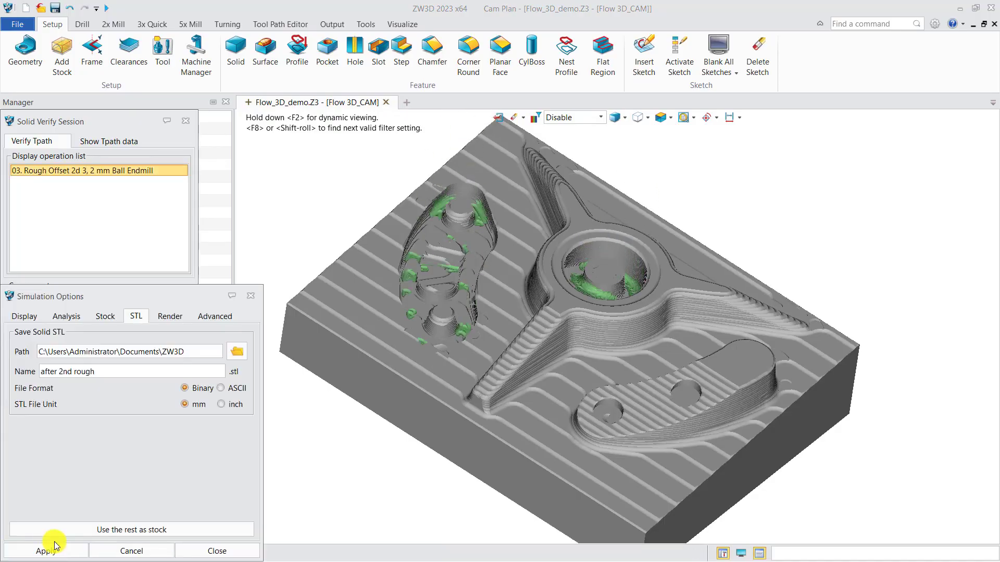
click(65, 316)
click(54, 473)
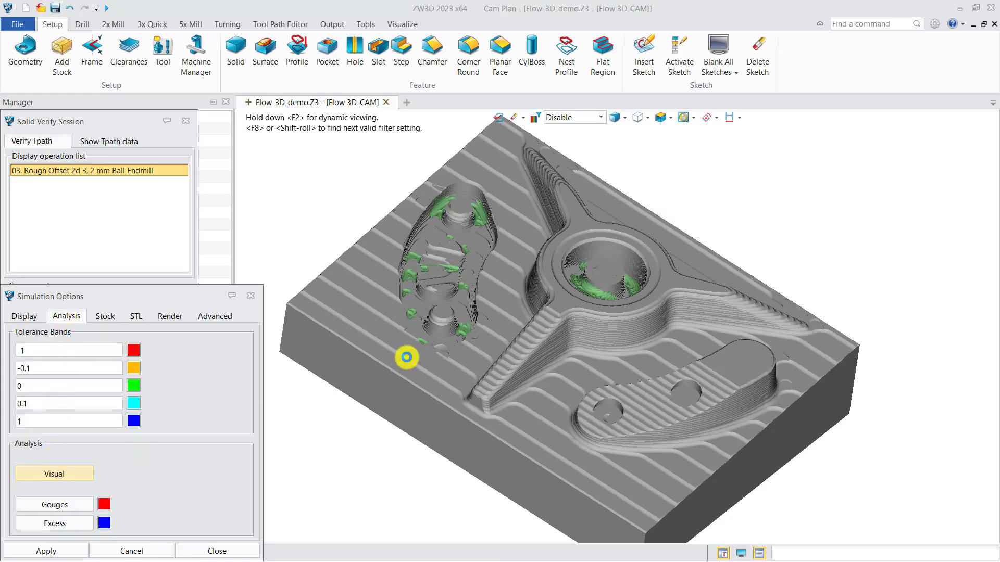
mouse_move(502, 363)
right_down()
mouse_move(497, 374)
mouse_move(498, 364)
right_up()
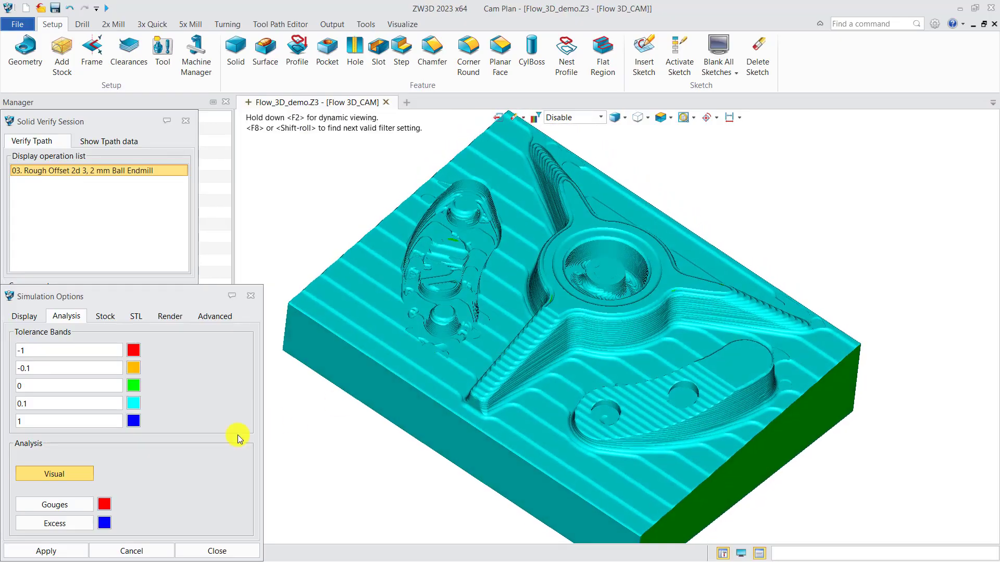
Save the remaining material as a stock named "after 3rd rough" and hide both it and the Rough Offset 2d 3 toolpath.
click(138, 319)
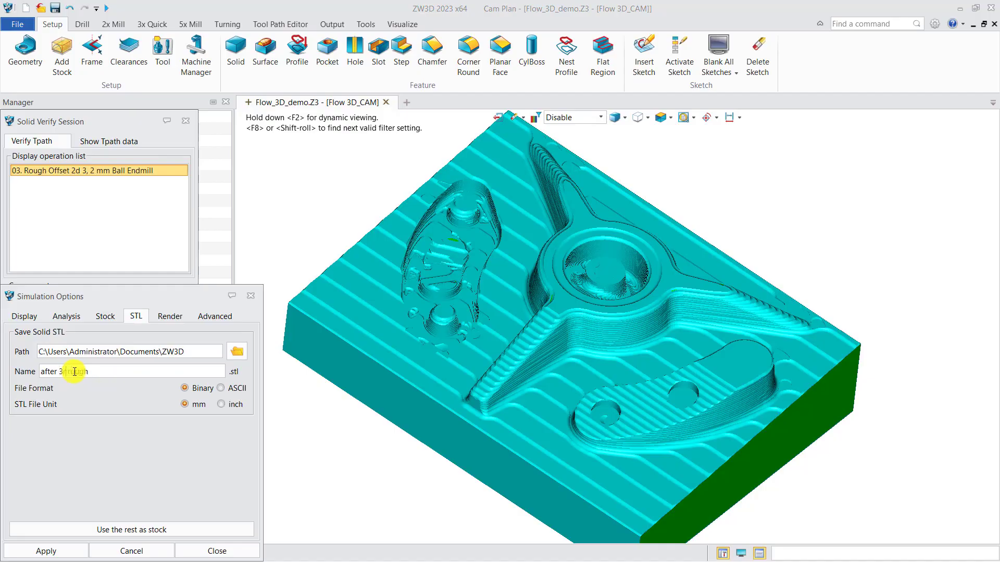
click(109, 527)
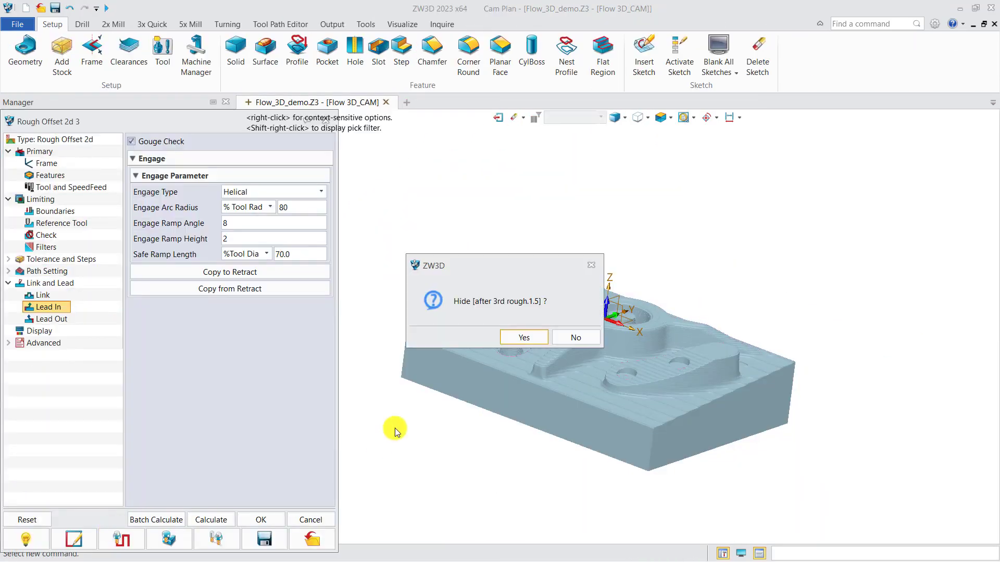
click(522, 337)
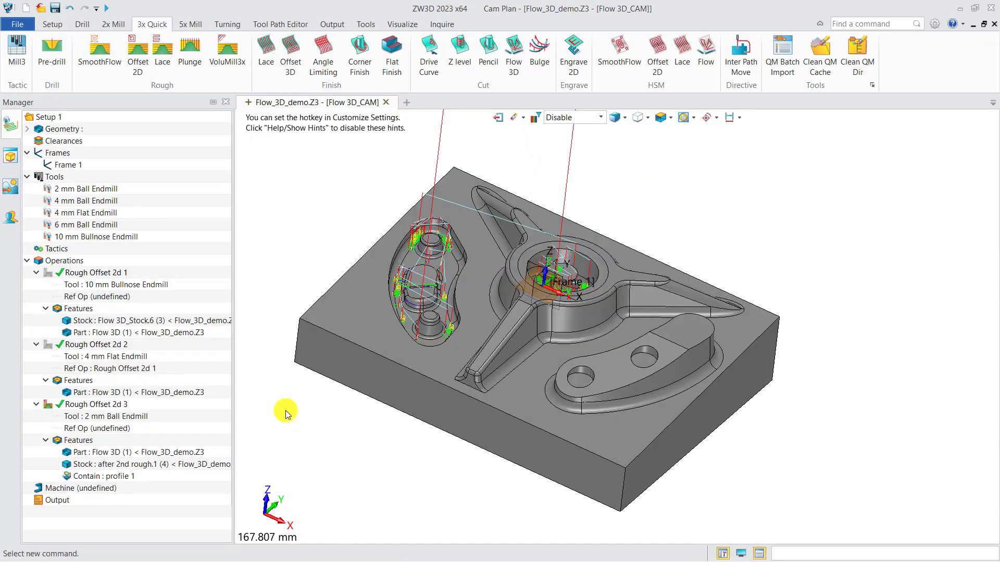
click(47, 404)
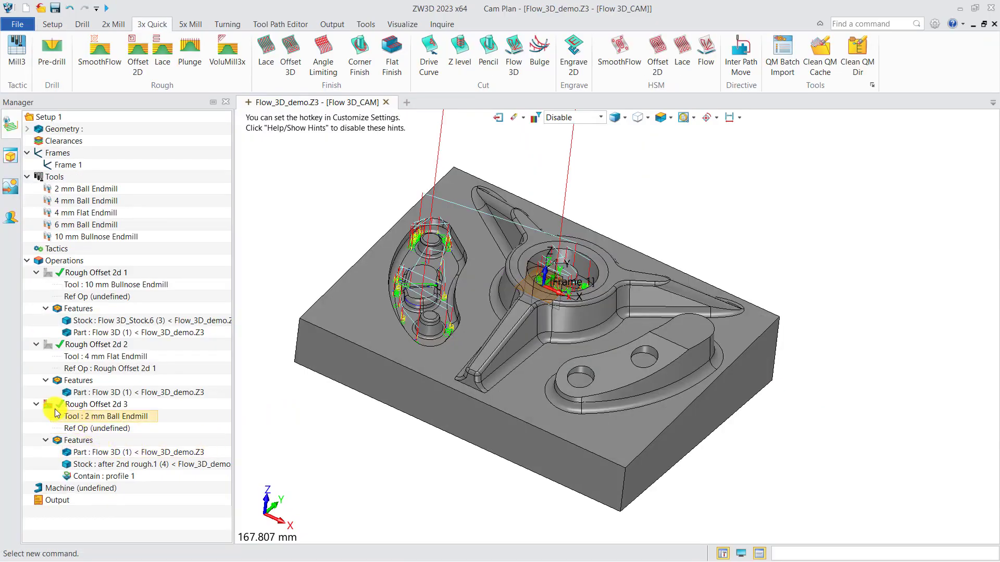
middle_drag(397, 424, 448, 442)
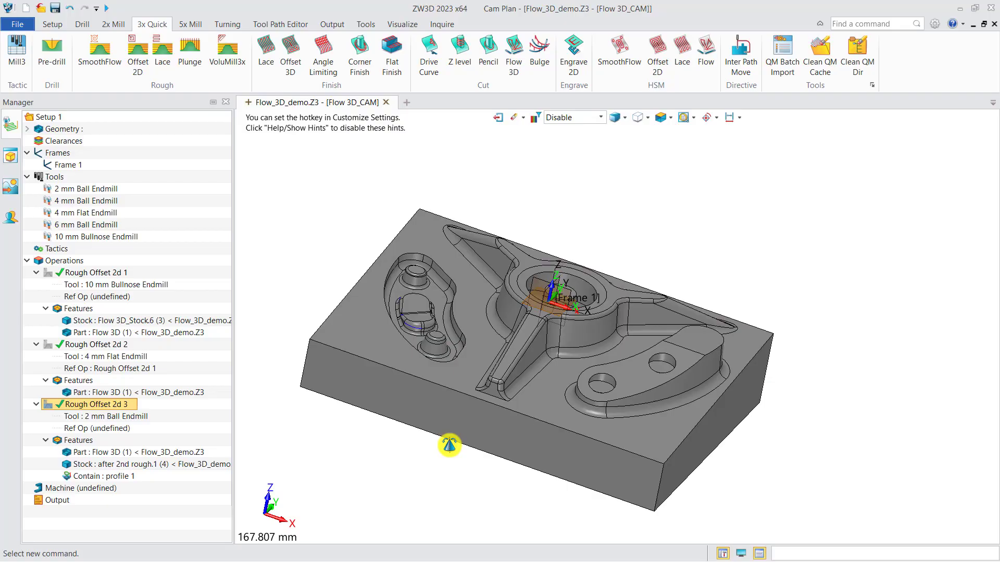
Create an Angle Limiting finishing operation for the Flow 3D part with the 10 mm Bullnose Endmill and open its settings.
click(323, 55)
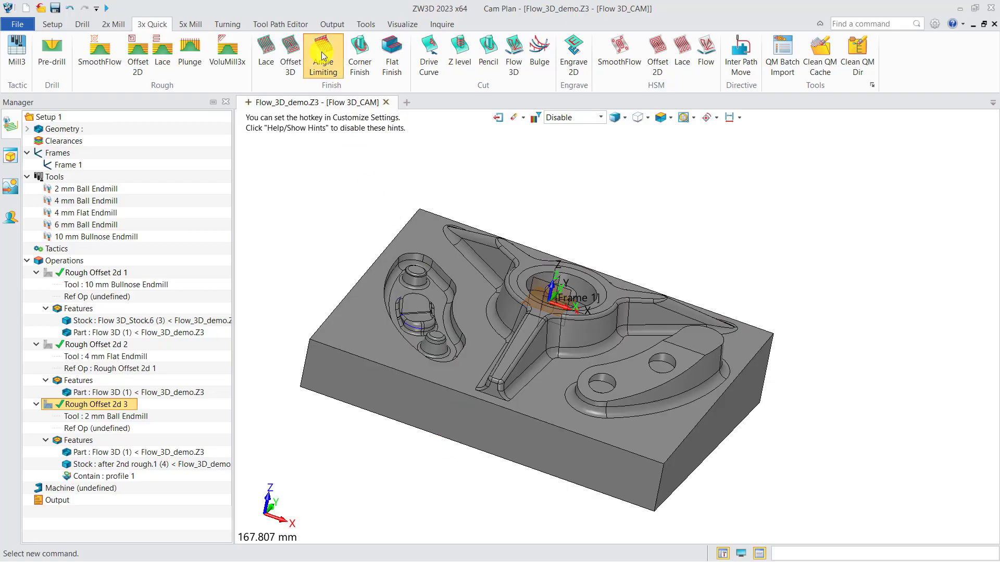
click(309, 153)
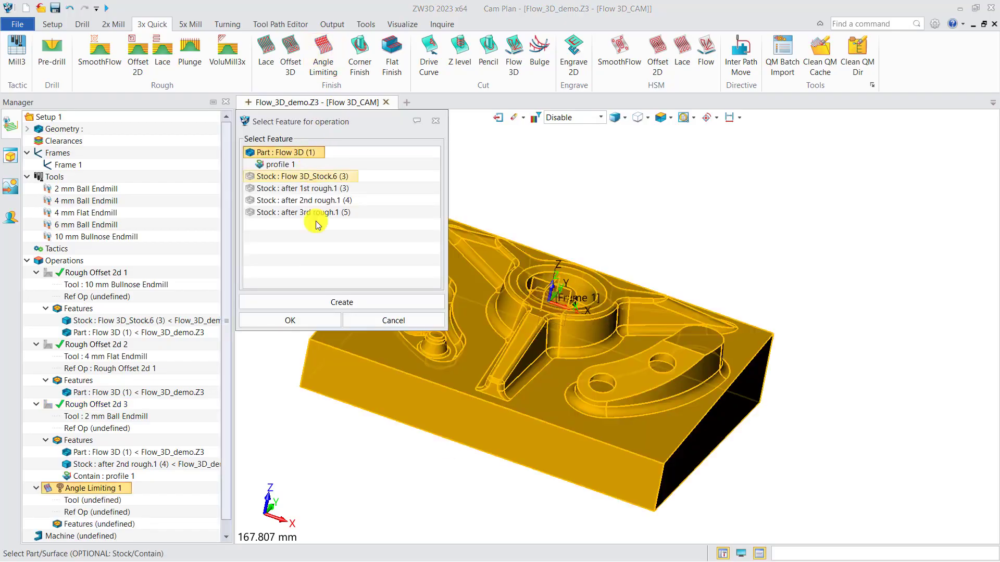
click(290, 320)
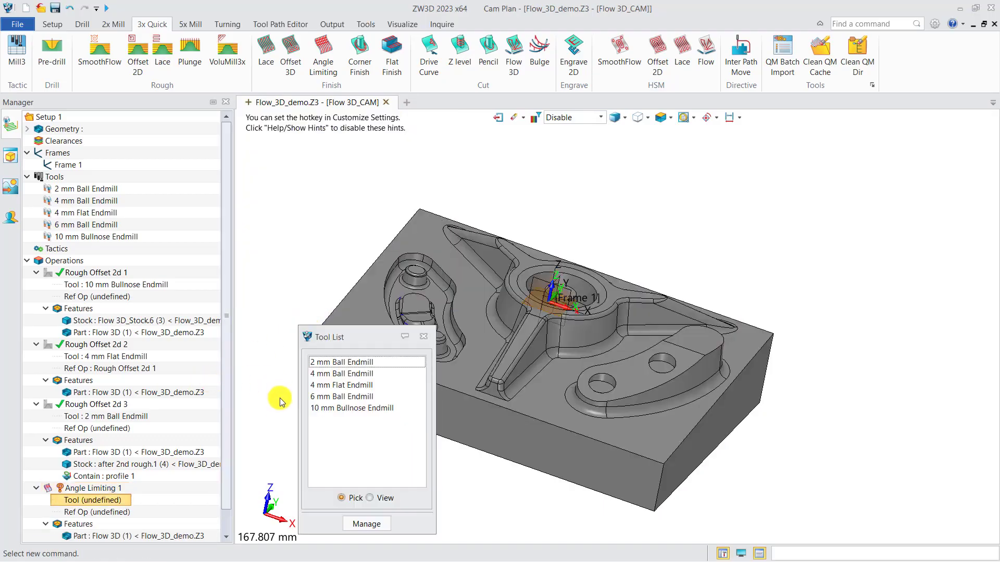
click(341, 409)
scroll(119, 437, down, 1)
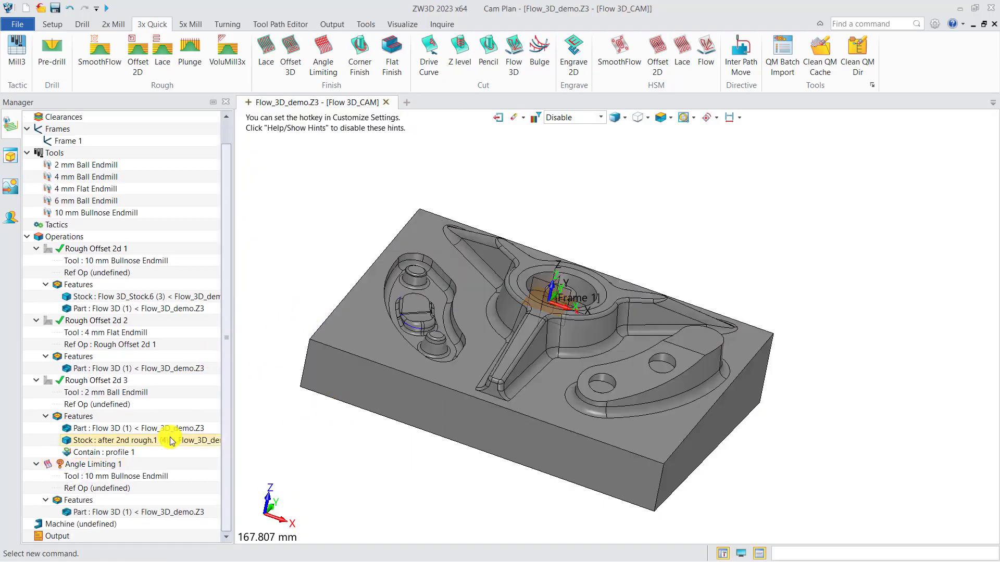
double_click(96, 466)
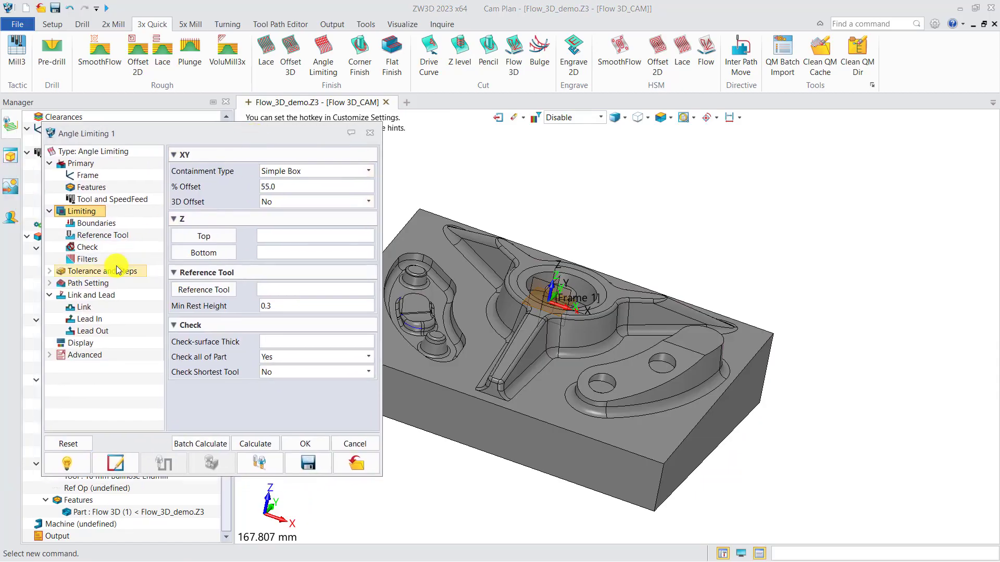
Limit the bottom Z boundary of Angle Limiting 1 to the front corner point of the block's top face.
click(95, 224)
click(203, 298)
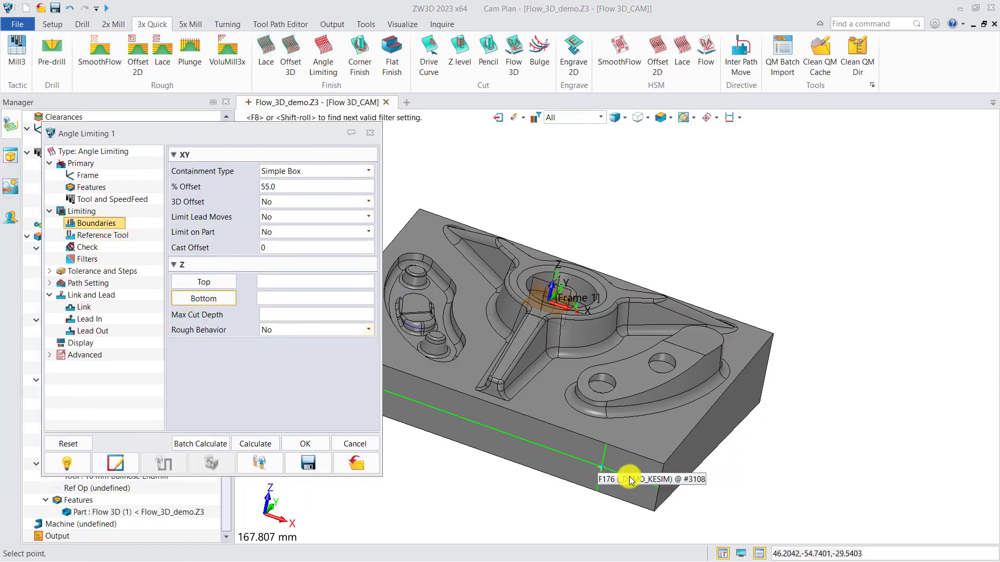
click(663, 463)
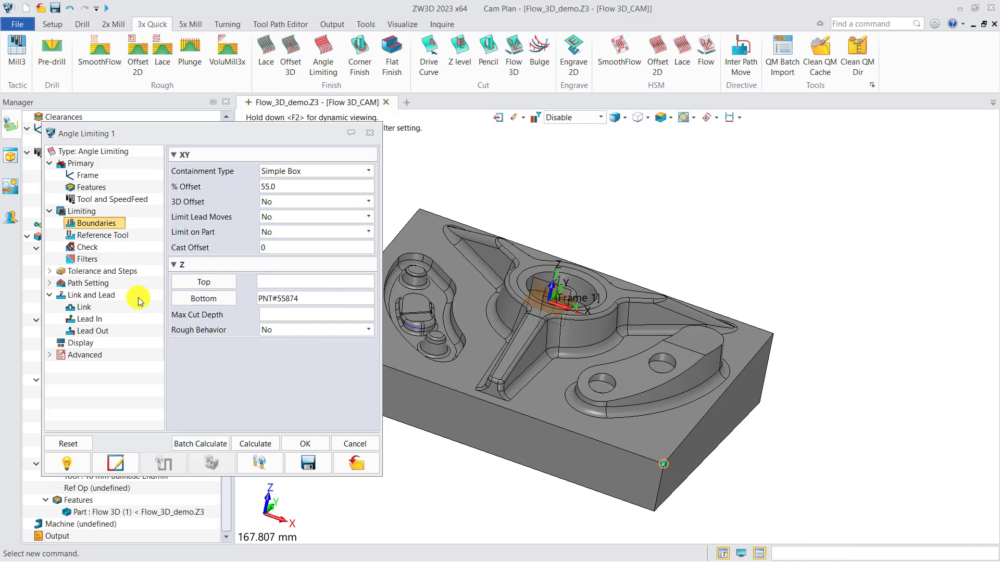
Calculate the Angle Limiting 1 toolpath with a total surface thickness of 0.1 and a cut angle of 45, and hide it.
click(114, 273)
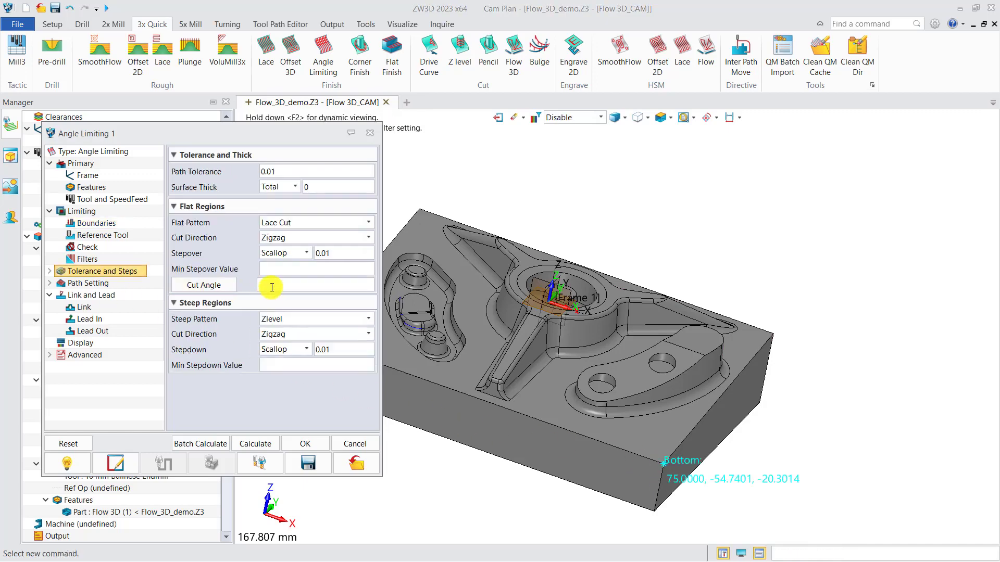
text(45)
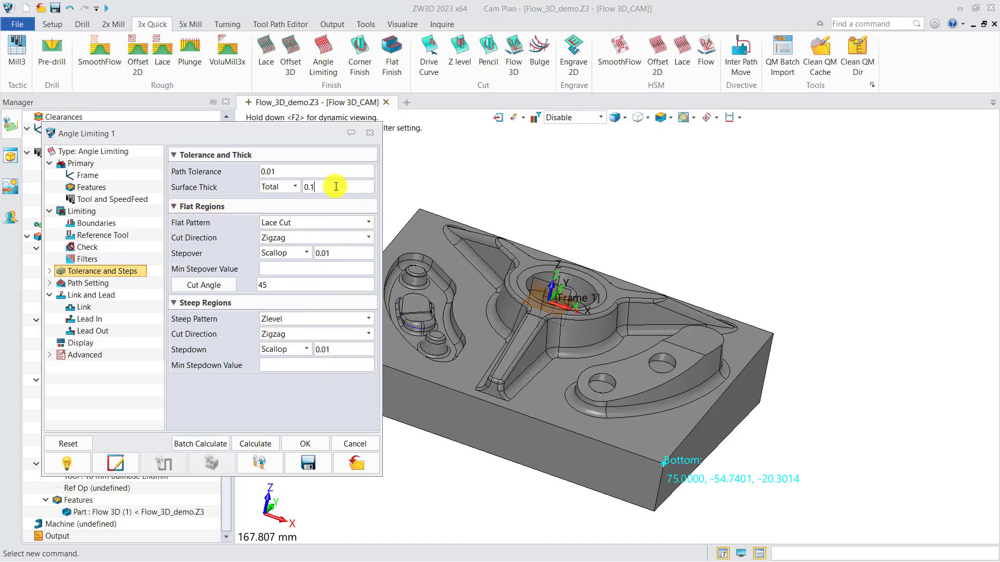
click(267, 443)
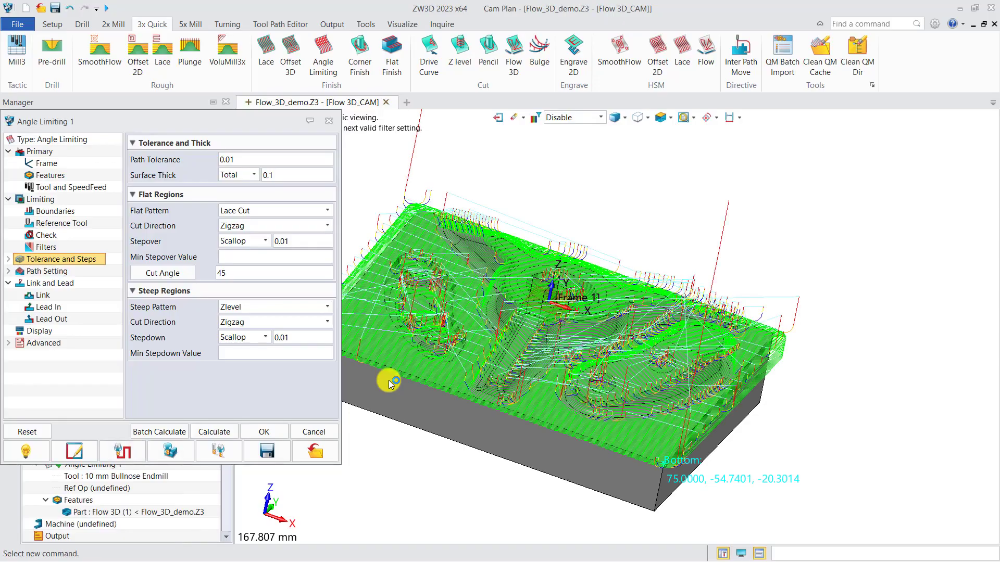
right_drag(531, 385, 522, 385)
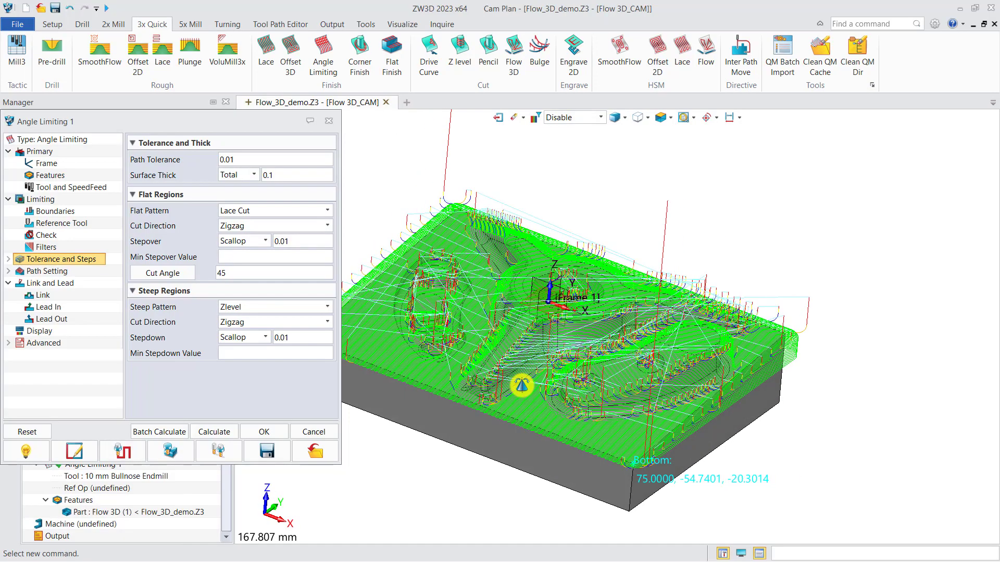
click(329, 127)
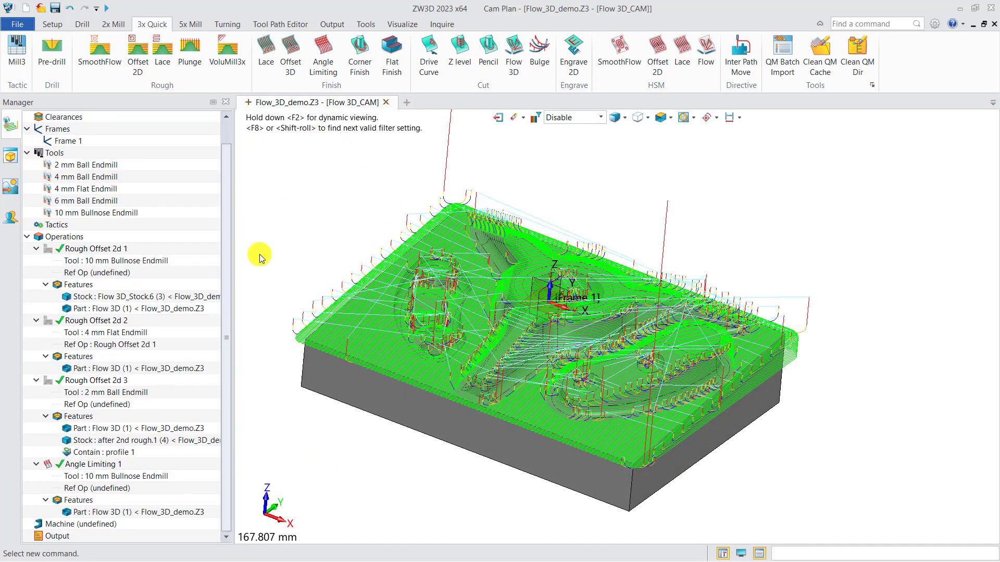
click(52, 468)
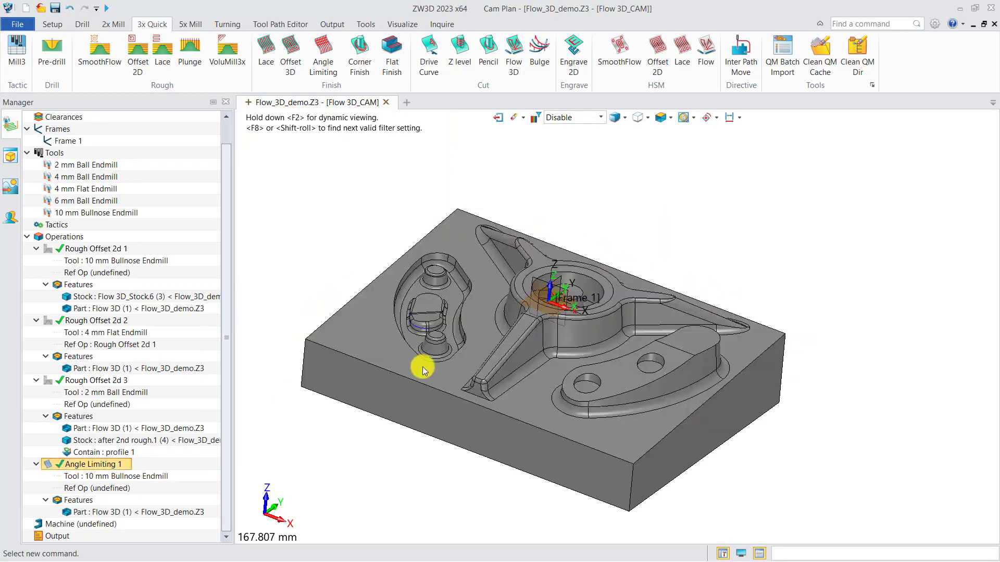
right_drag(424, 368, 463, 359)
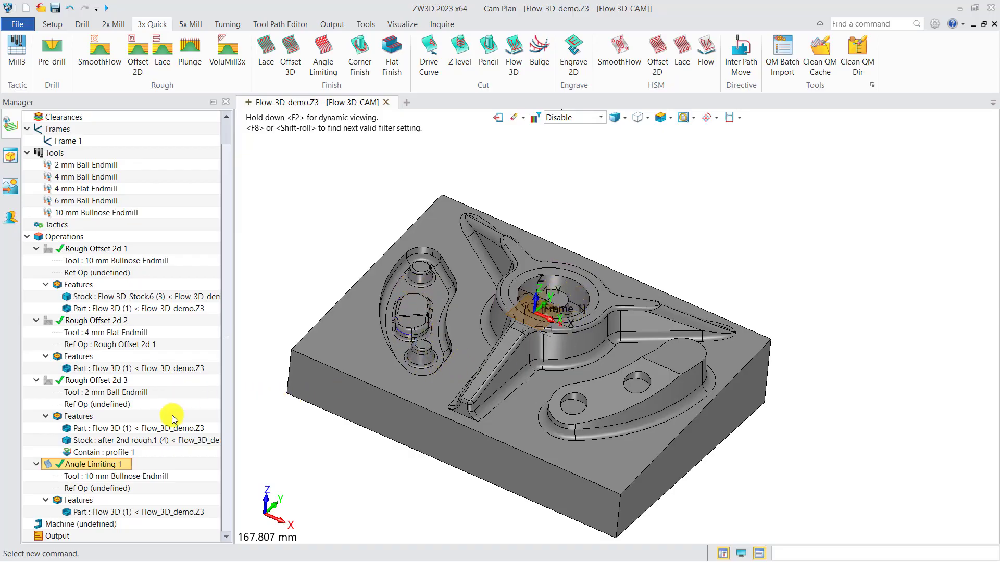
Create a second Angle Limiting finishing operation for the Flow 3D part with the 2 mm Ball Endmill.
click(326, 56)
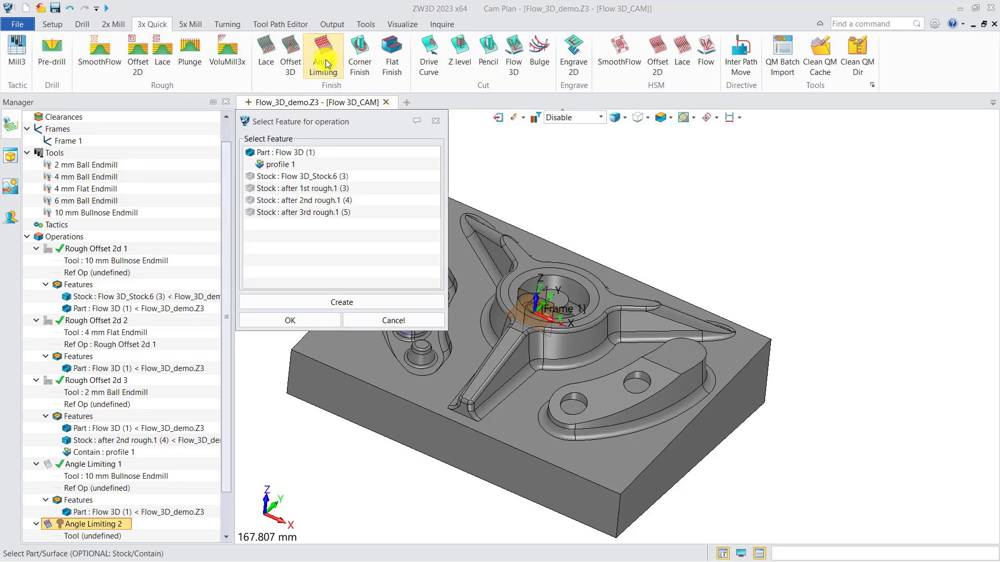
click(311, 153)
click(311, 319)
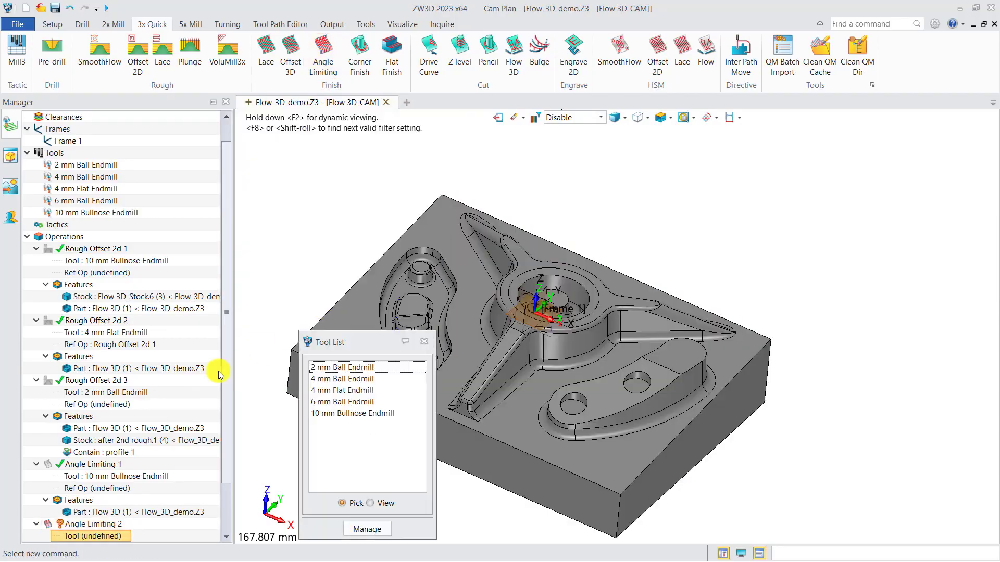
click(349, 368)
Set Angle Limiting 2's total surface thickness to 0.1 and its flat-region cut angle to 45.
scroll(141, 437, down, 3)
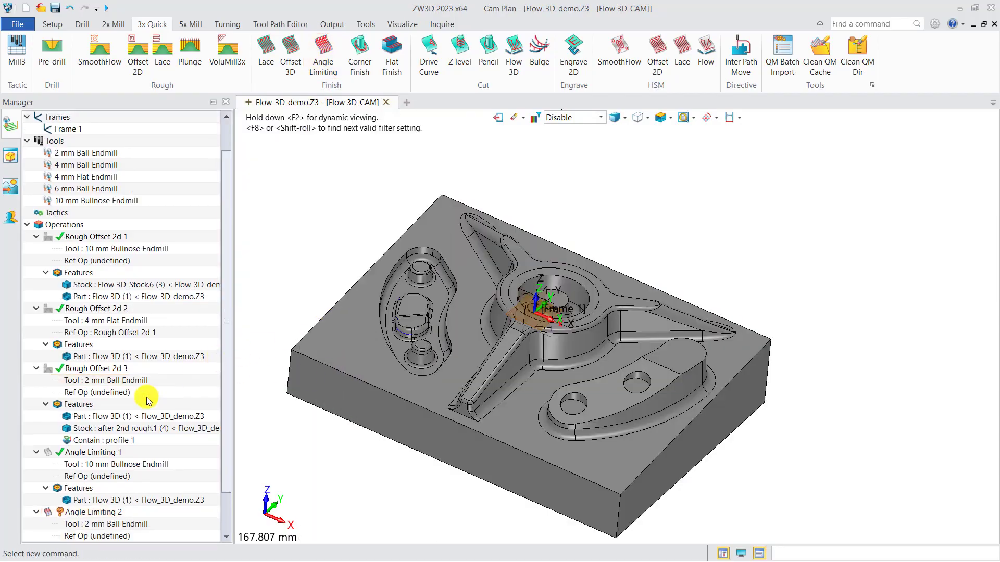
double_click(104, 464)
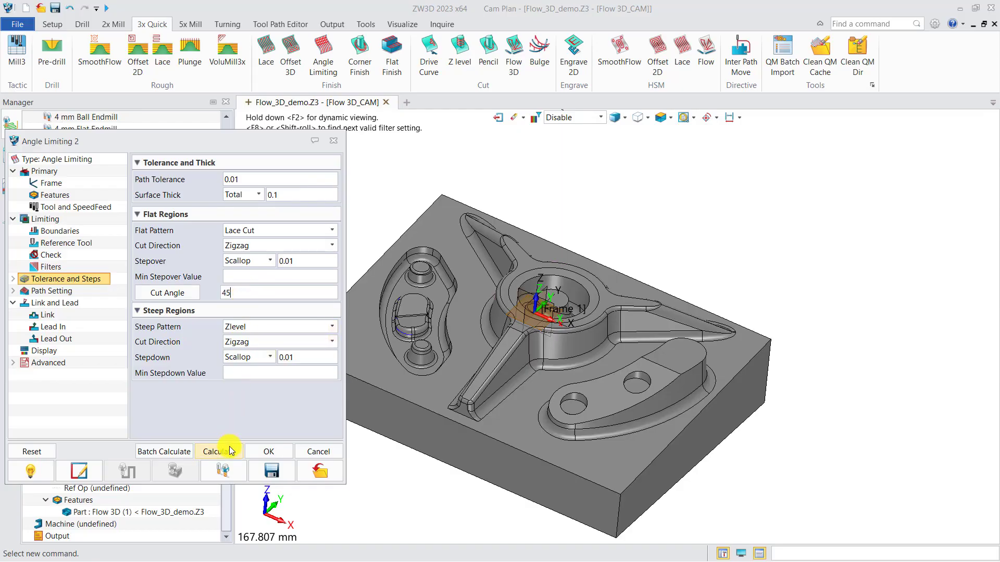
click(268, 451)
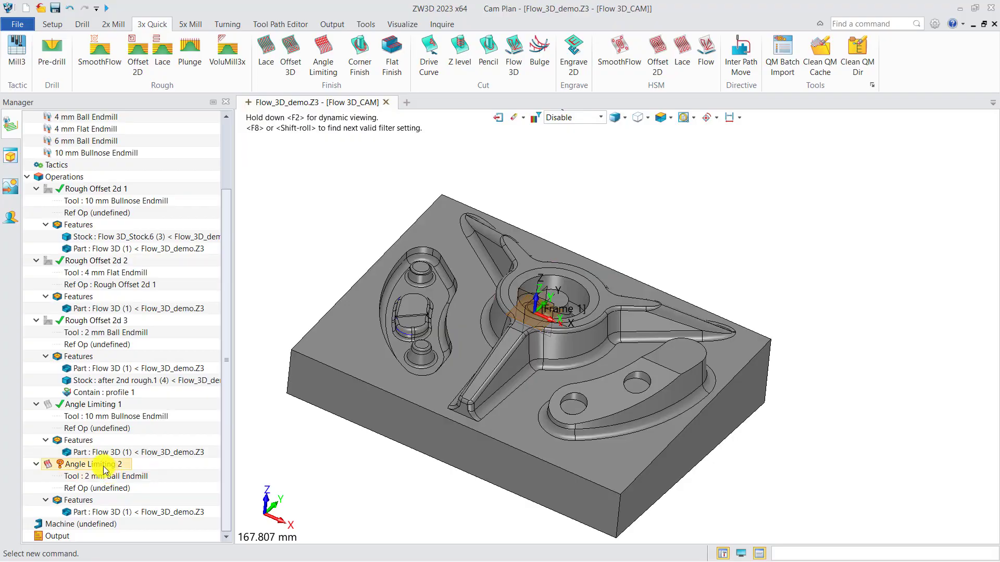
Add a containment profile to Angle Limiting 2 from the curved pocket's outer contour, the central bore edge and the two small hole edges.
right_click(79, 500)
click(104, 506)
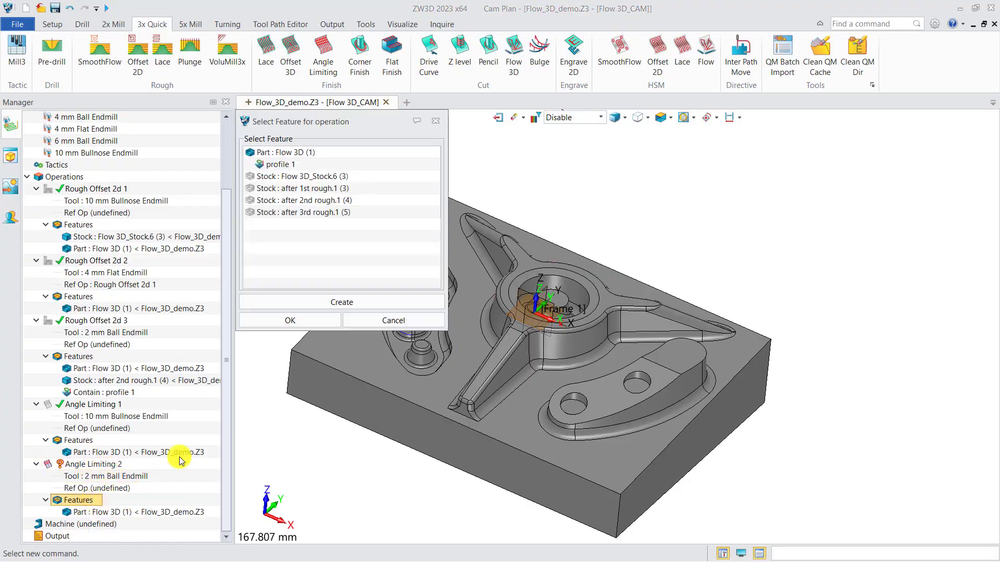
click(290, 301)
click(289, 320)
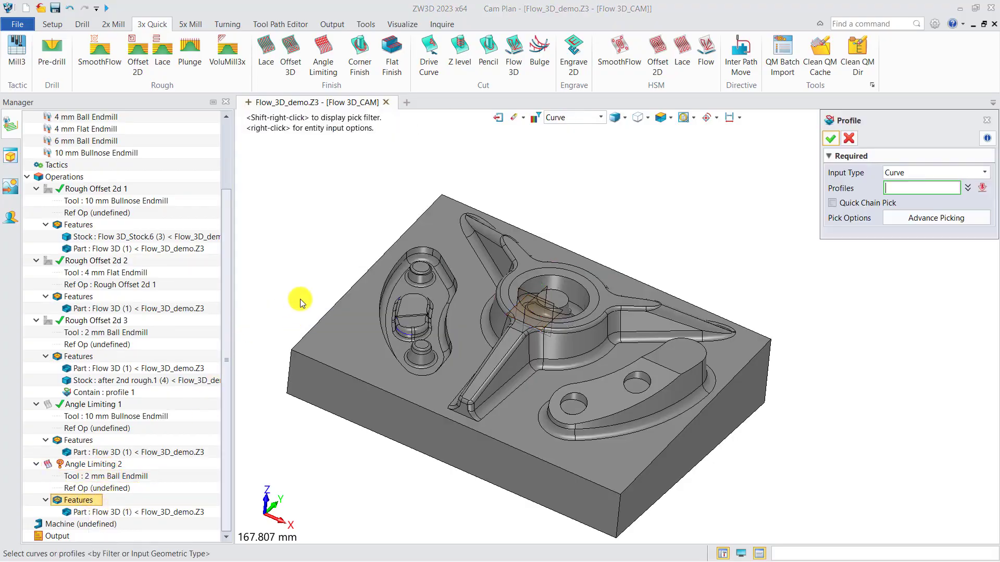
click(451, 330)
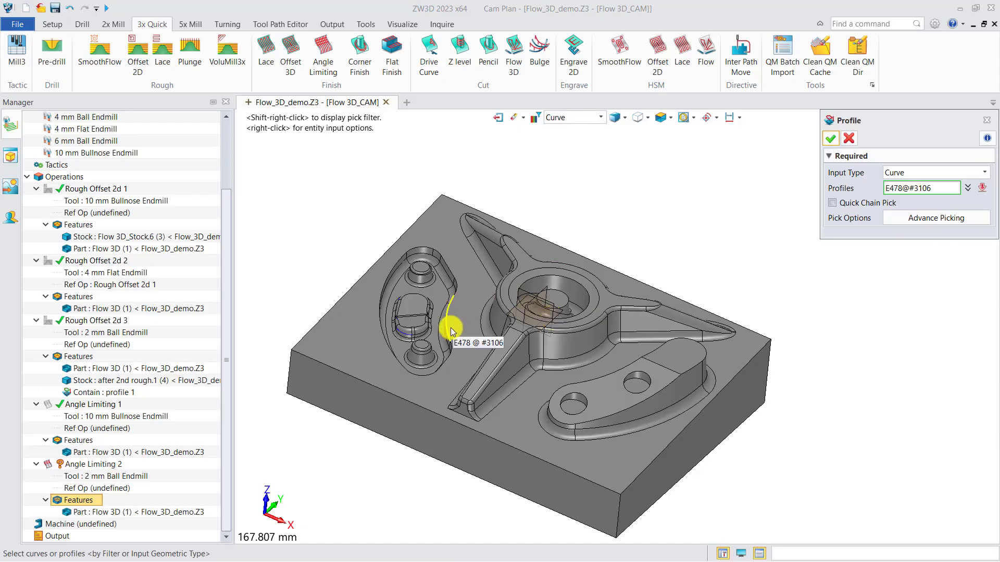
click(450, 328)
scroll(520, 286, up, 2)
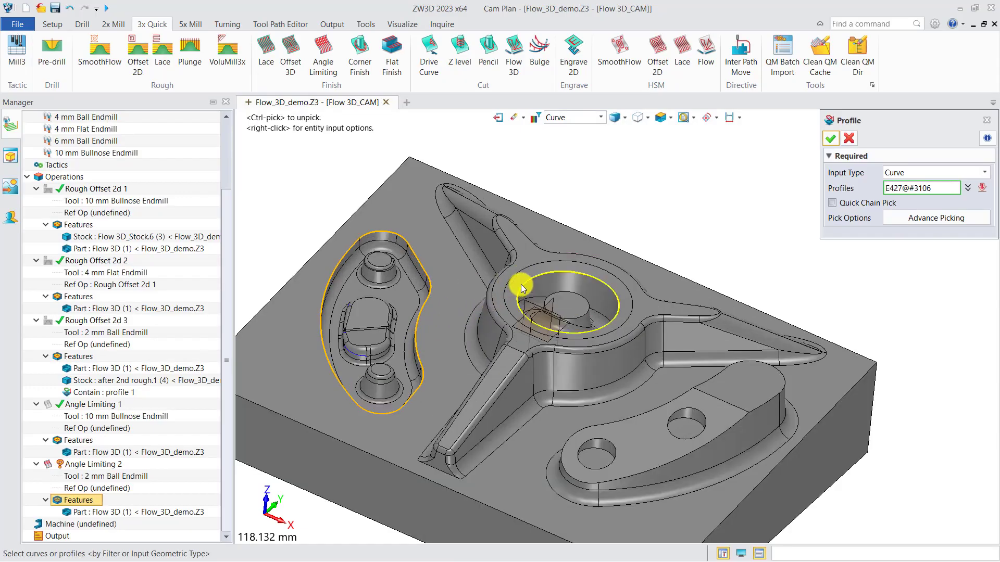
click(522, 287)
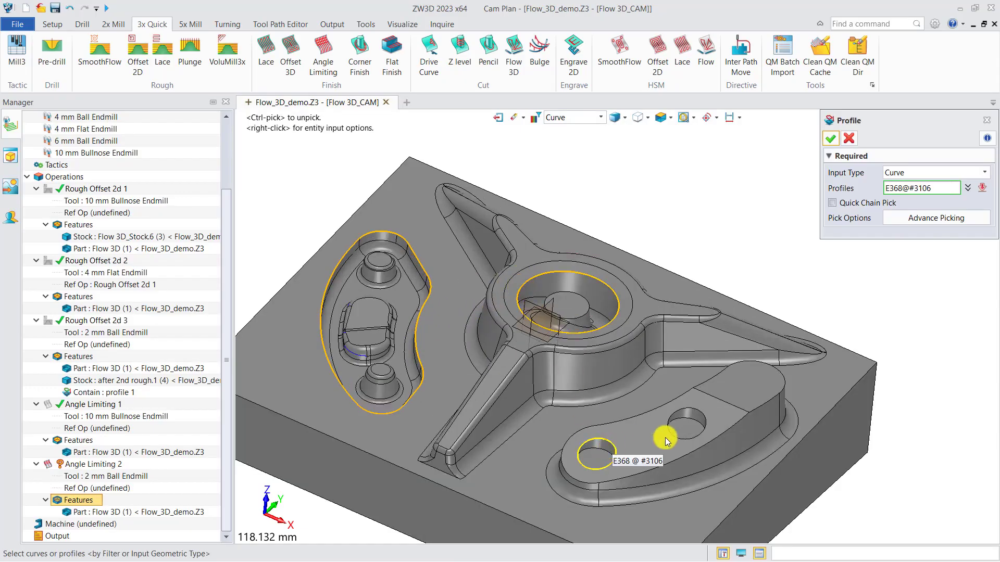
click(612, 451)
click(677, 426)
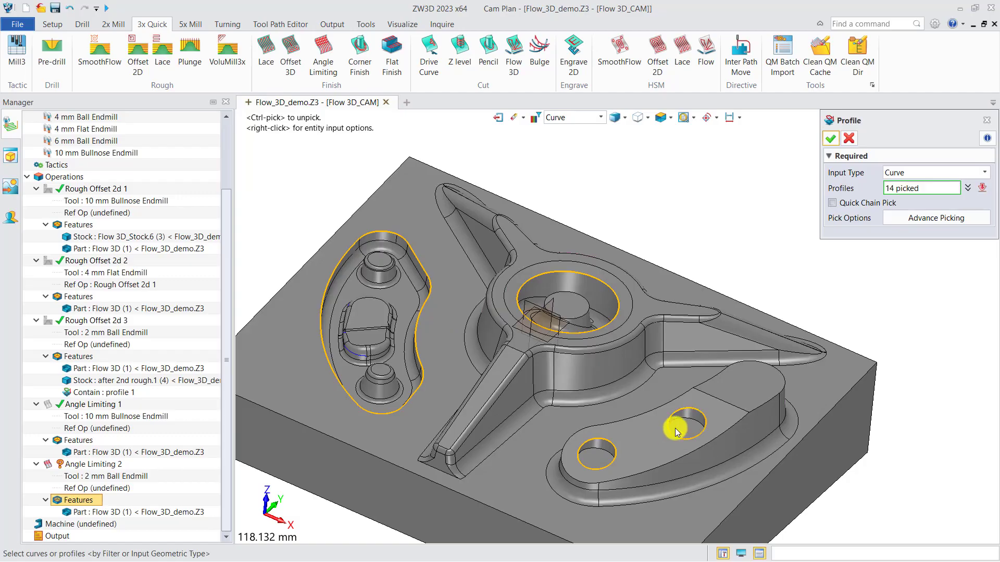
click(830, 139)
click(91, 551)
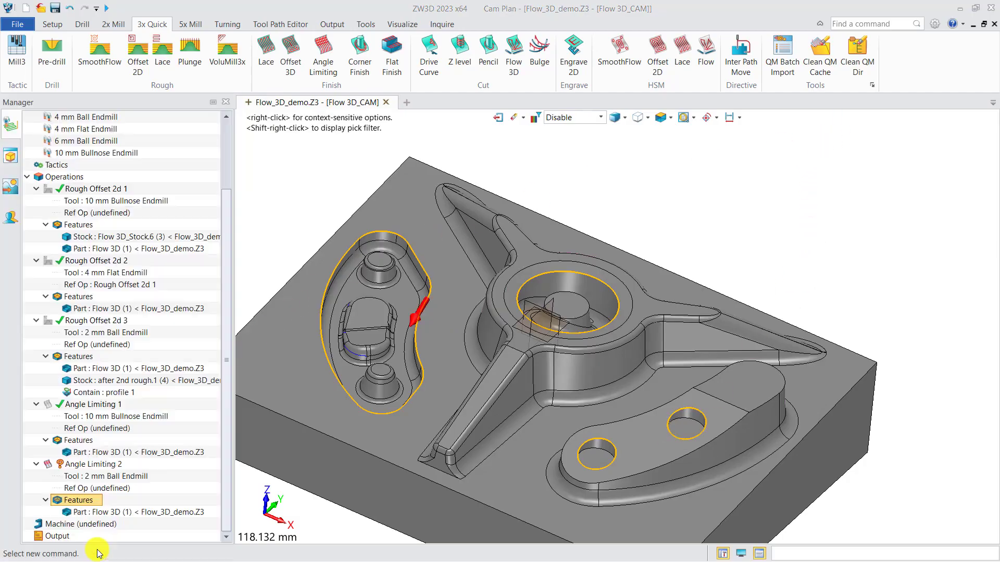
Calculate the Angle Limiting 2 toolpath and inspect it around the contained regions.
right_click(99, 467)
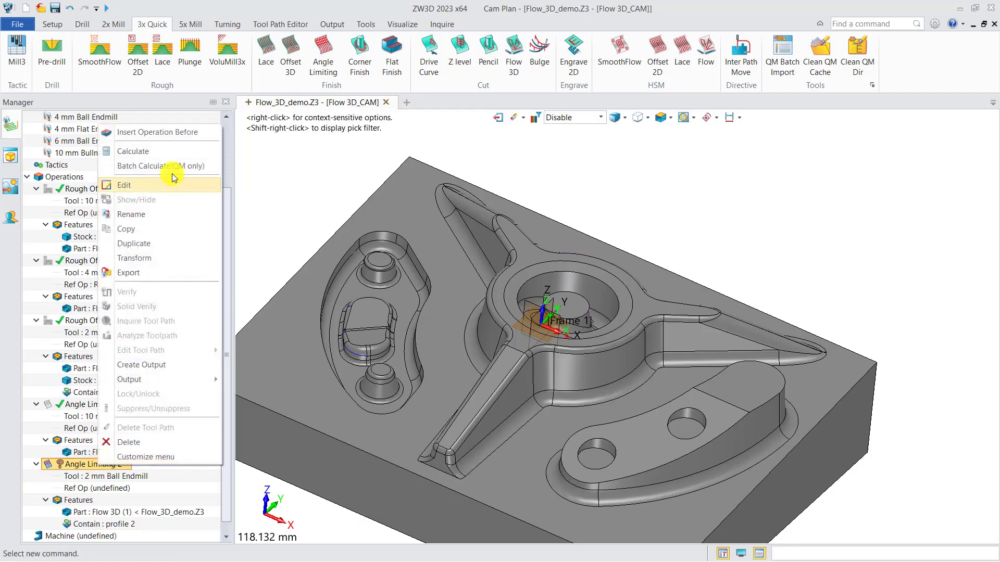
click(132, 151)
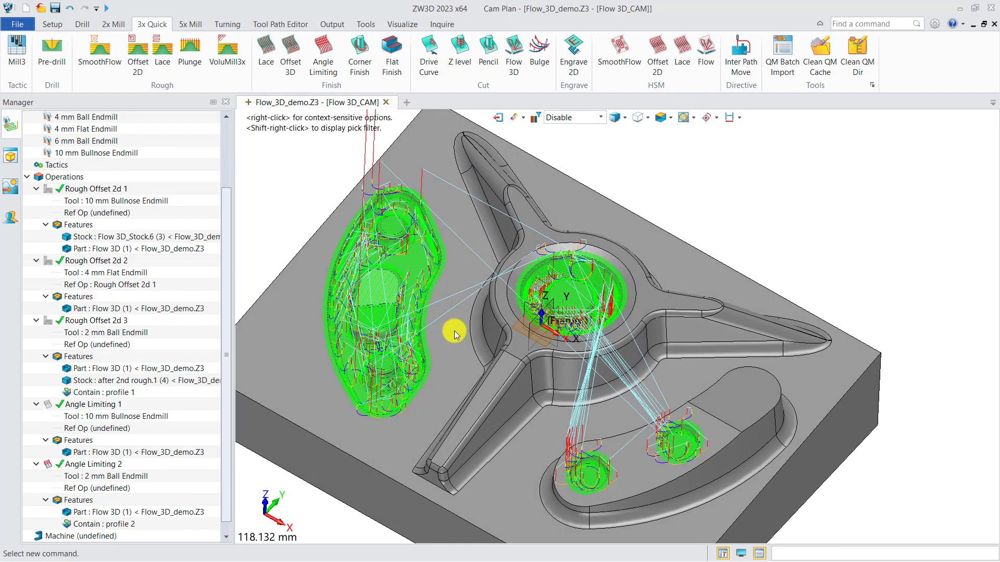
scroll(458, 323, up, 4)
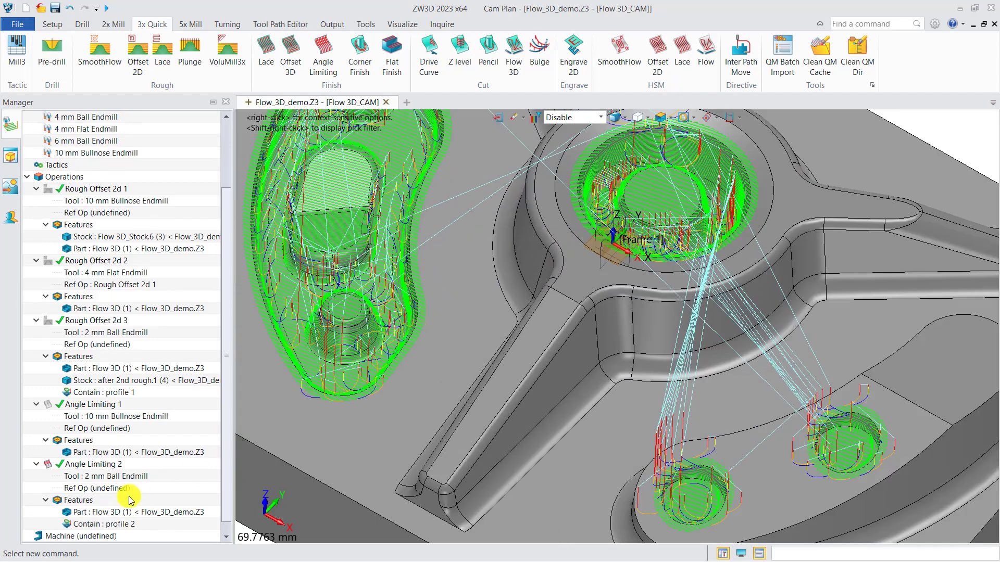
Recalculate Angle Limiting 2 with a containment % Offset of 0 and hide its toolpath.
double_click(92, 464)
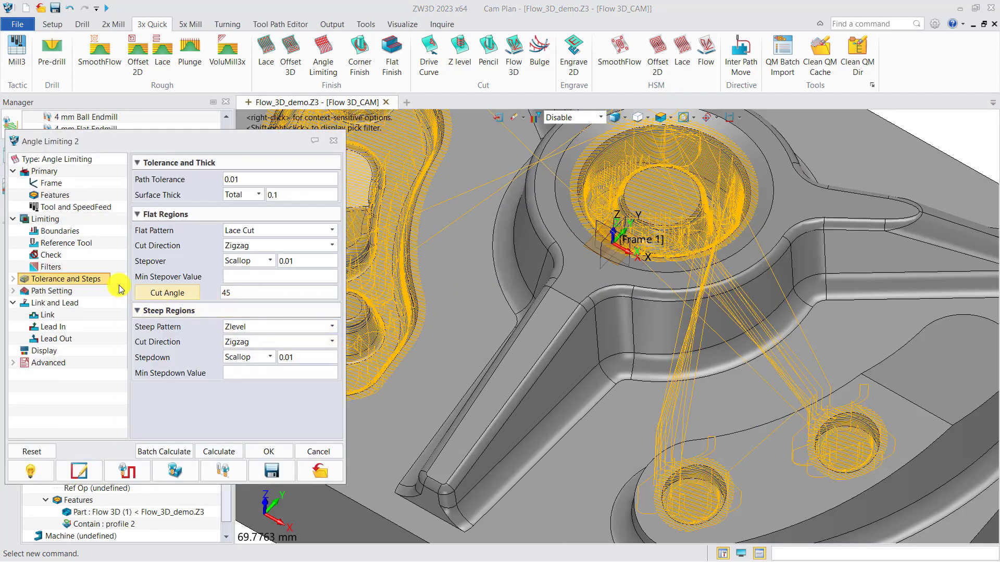
click(52, 219)
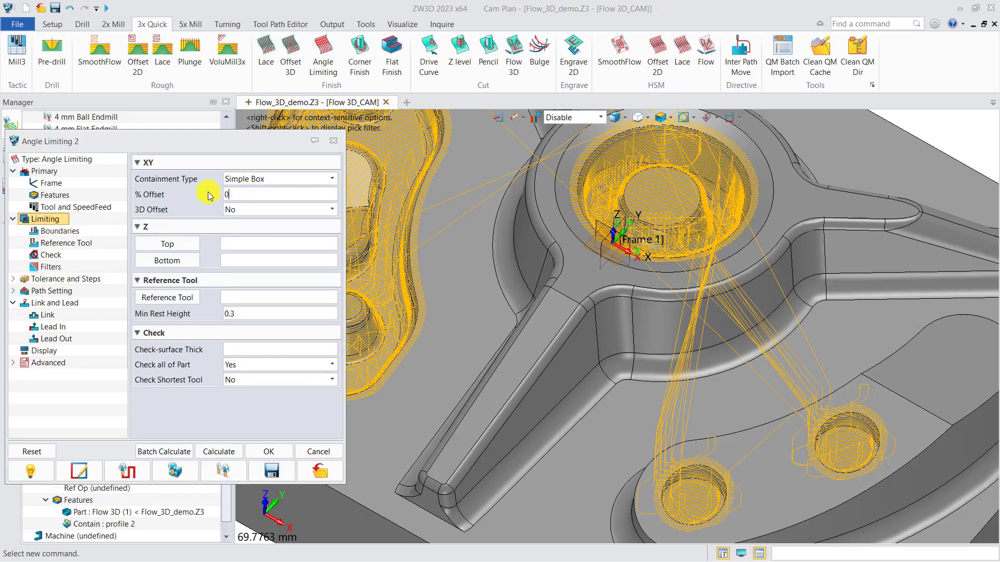
click(217, 451)
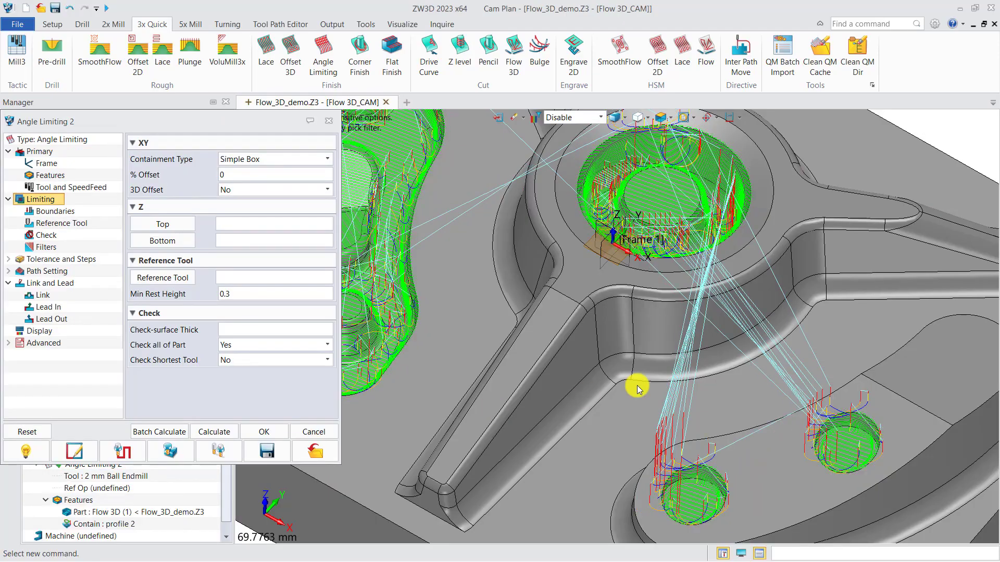
scroll(638, 389, down, 3)
mouse_move(642, 397)
middle_down()
mouse_move(642, 380)
mouse_move(651, 382)
middle_up()
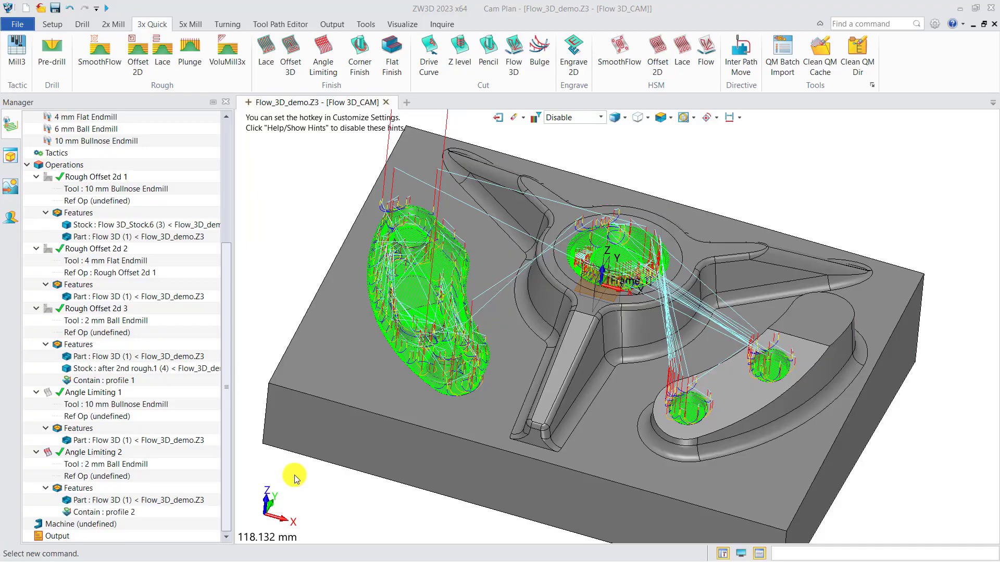
click(49, 456)
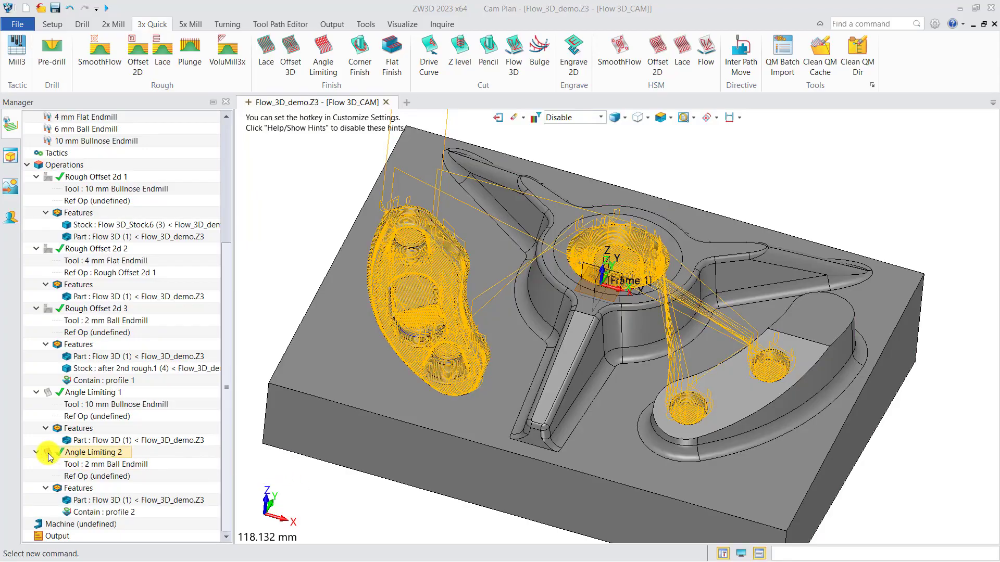
click(50, 456)
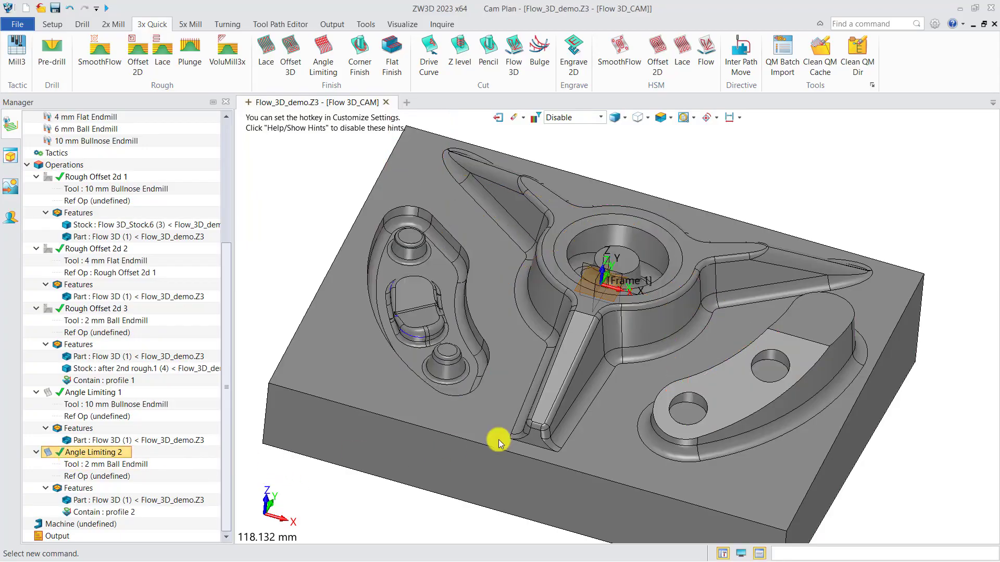
Create a Z level cutting operation without picking a feature and assign it the 6 mm Ball Endmill.
mouse_move(519, 421)
right_down()
mouse_move(502, 420)
mouse_move(513, 432)
right_up()
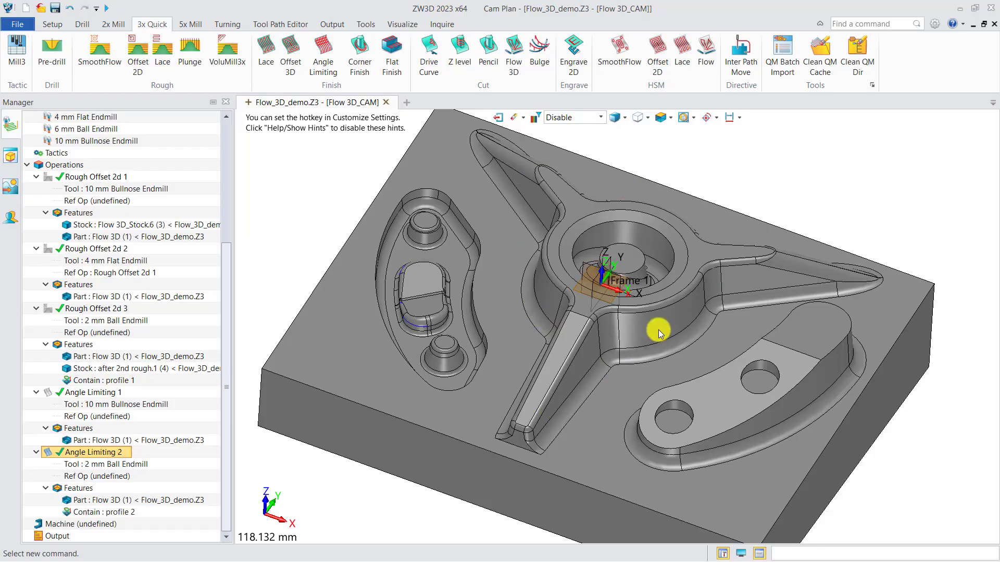
click(461, 54)
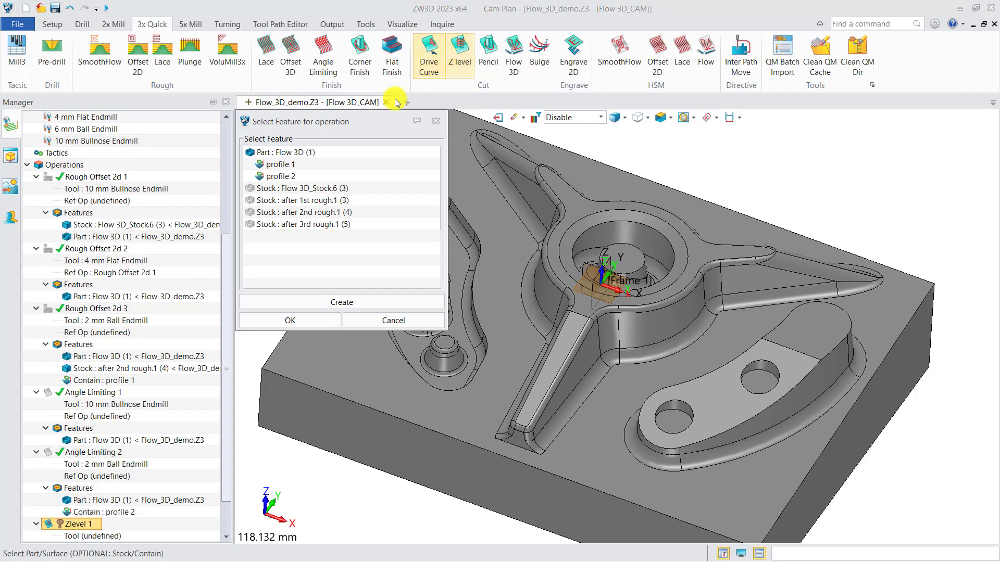
scroll(596, 356, up, 5)
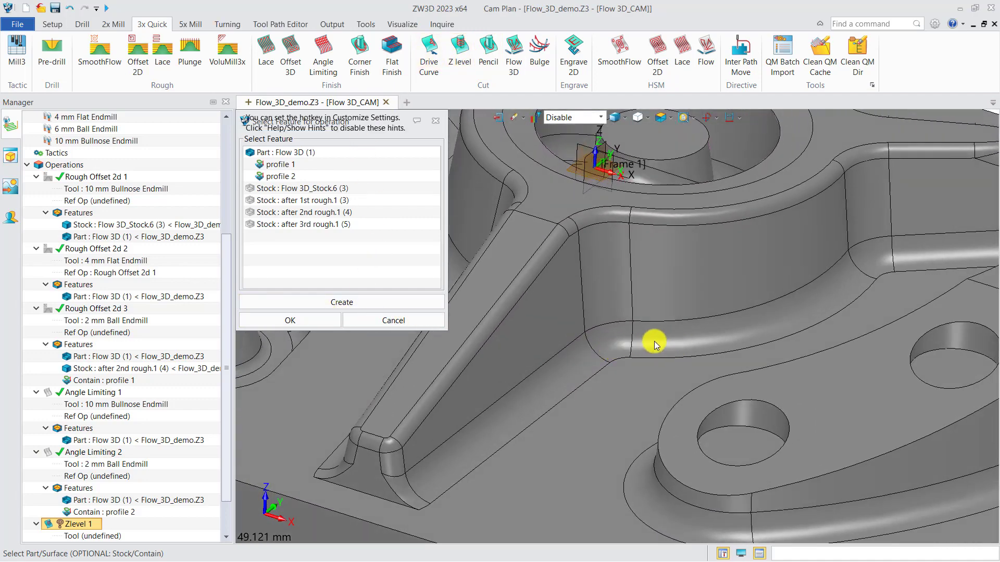
click(310, 320)
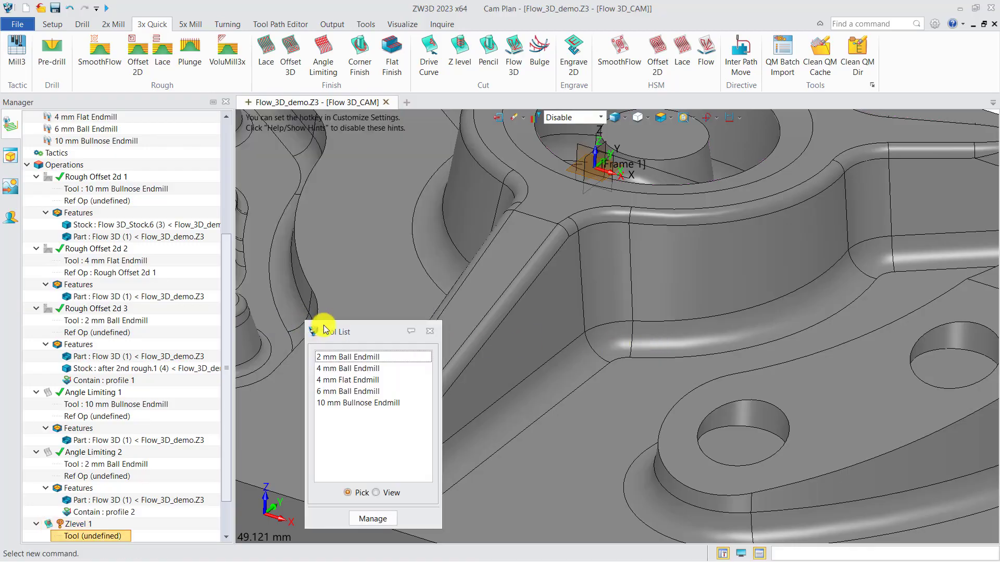
drag(368, 335, 344, 326)
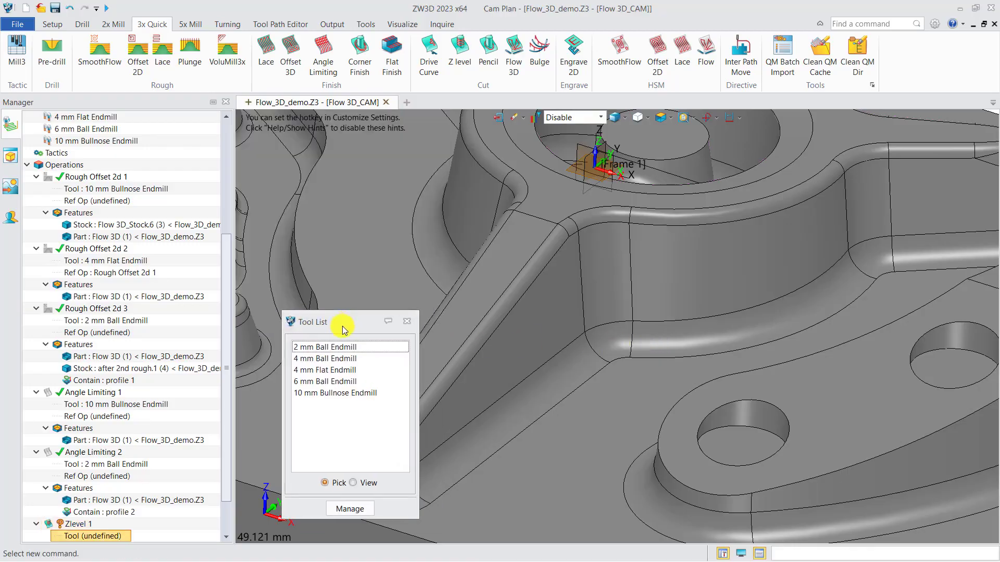
click(329, 383)
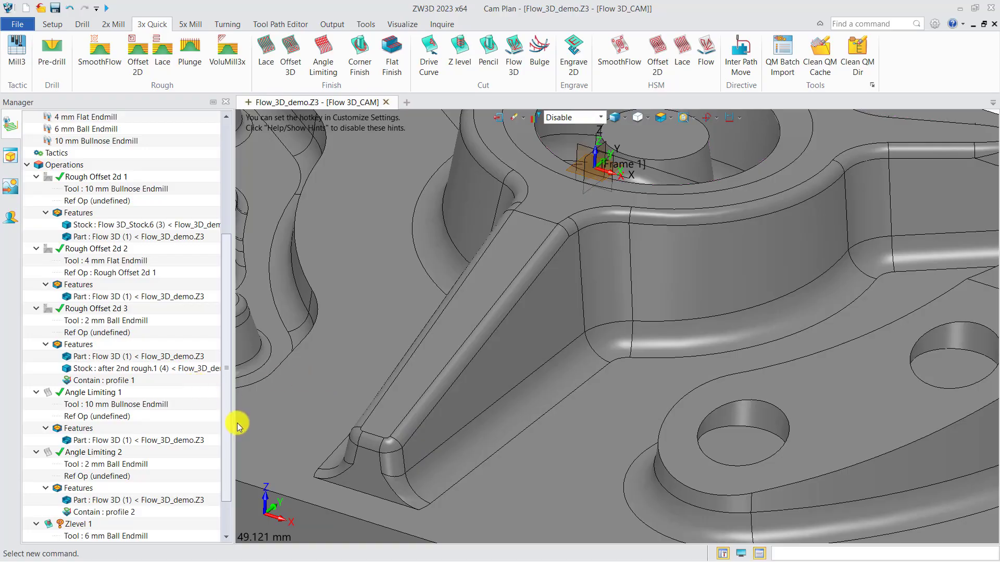
Add a containment profile to Zlevel 1 from the three-armed star's outer base contour and the circular edge around the central bore.
scroll(224, 458, down, 2)
scroll(444, 363, down, 4)
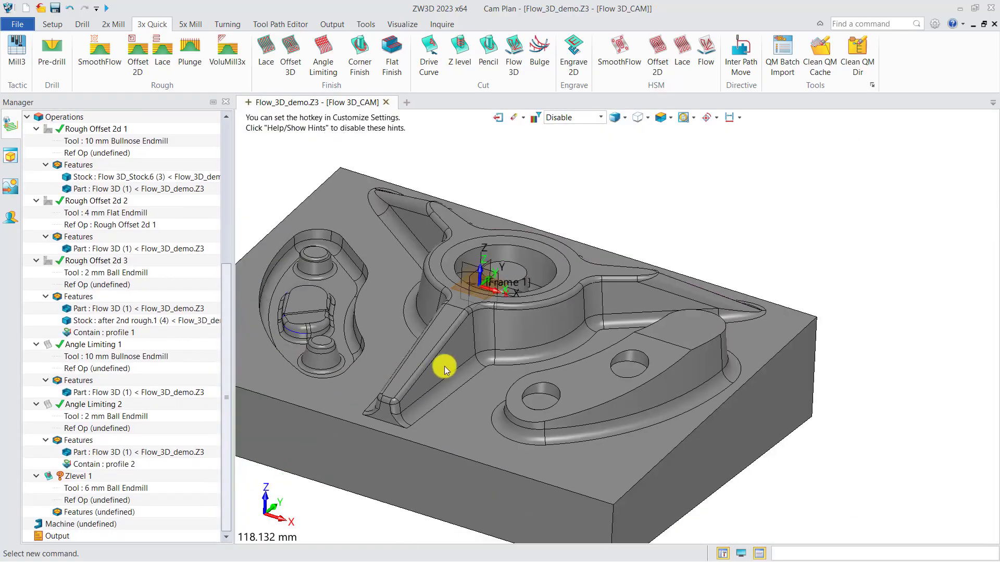
right_click(115, 519)
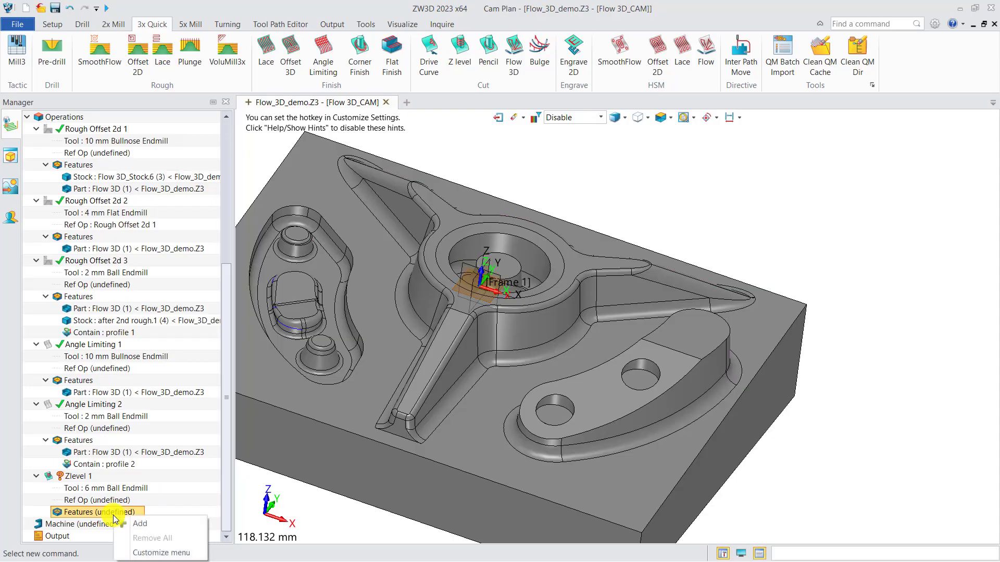
click(146, 523)
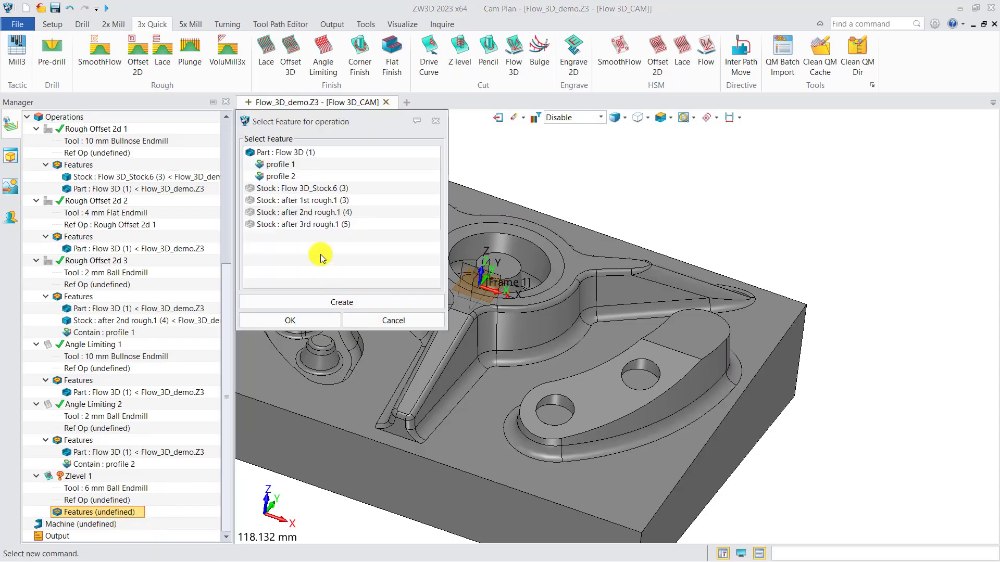
click(318, 312)
click(254, 333)
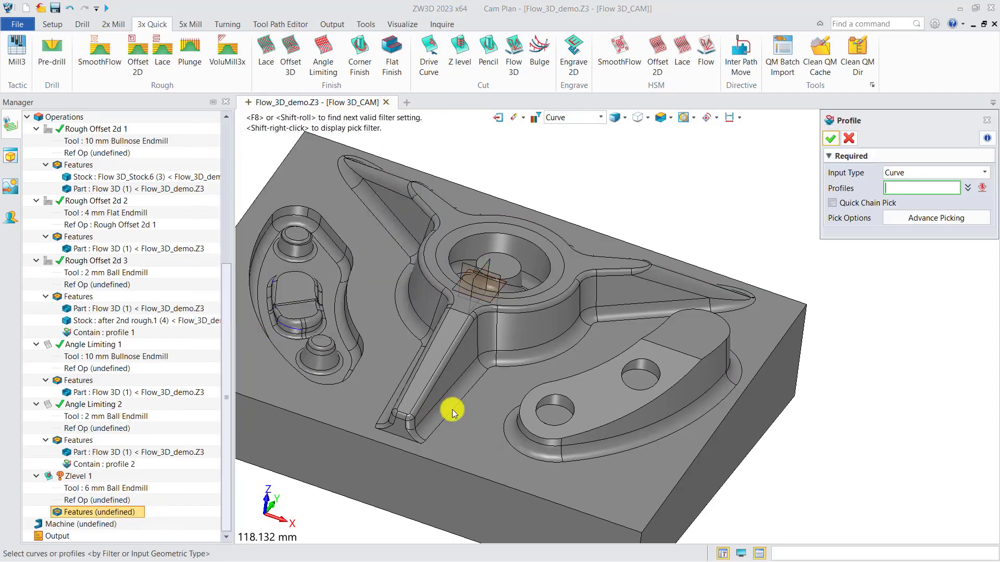
click(454, 409)
click(454, 409)
scroll(443, 416, up, 3)
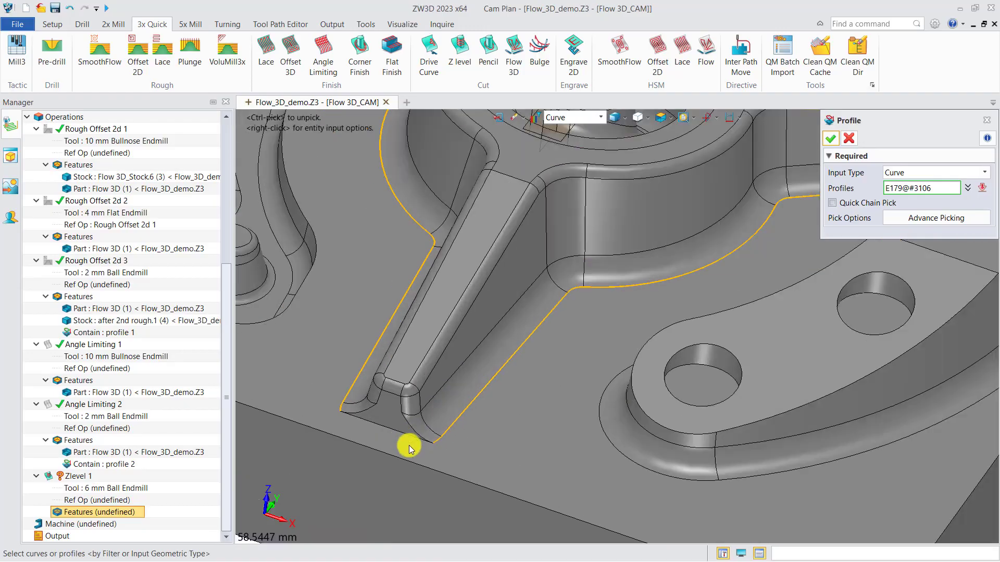
scroll(400, 439, down, 3)
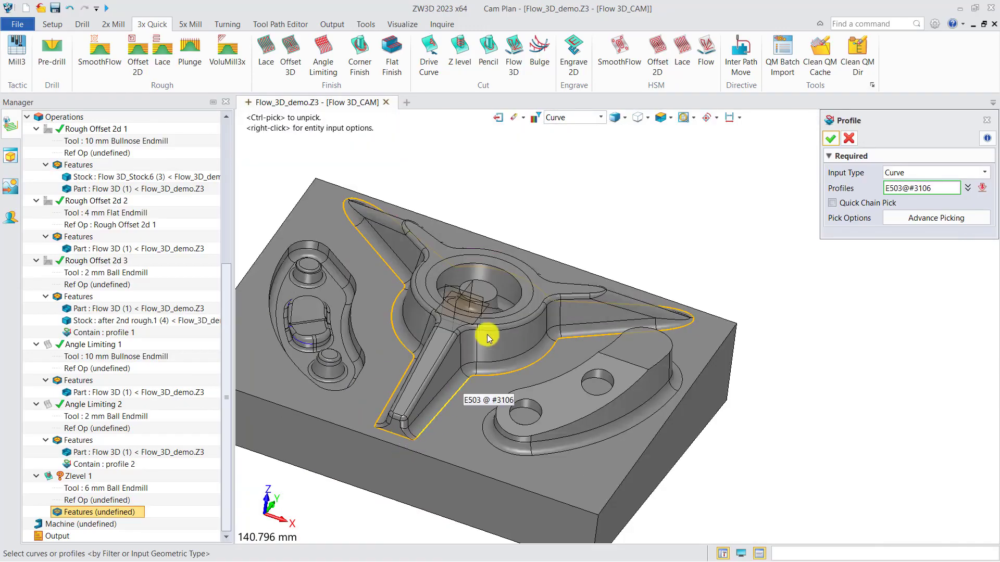
click(427, 290)
click(830, 138)
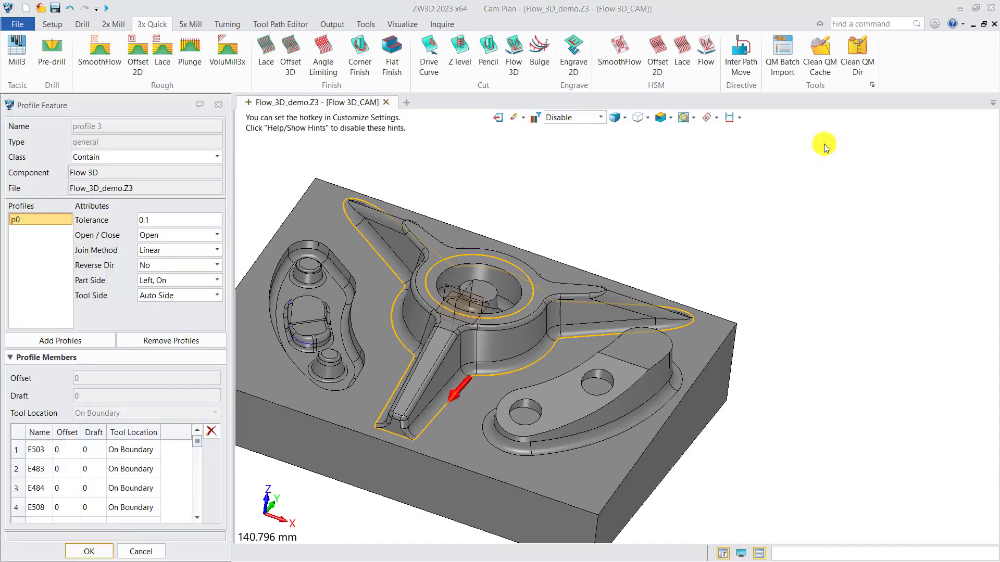
click(89, 551)
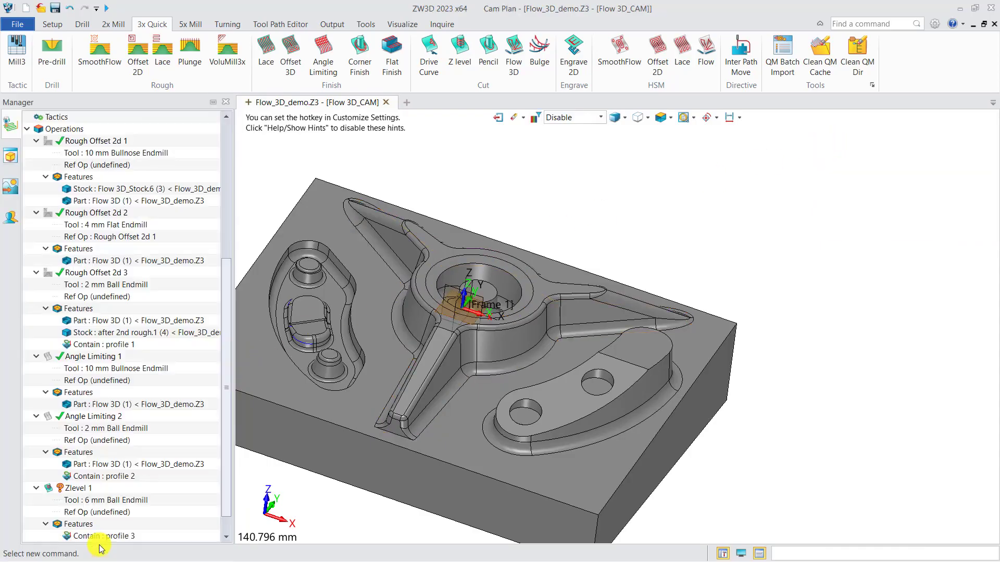
Check the new containment profile on the model and add the Flow 3D part to Zlevel 1's features.
scroll(116, 500, down, 1)
click(113, 513)
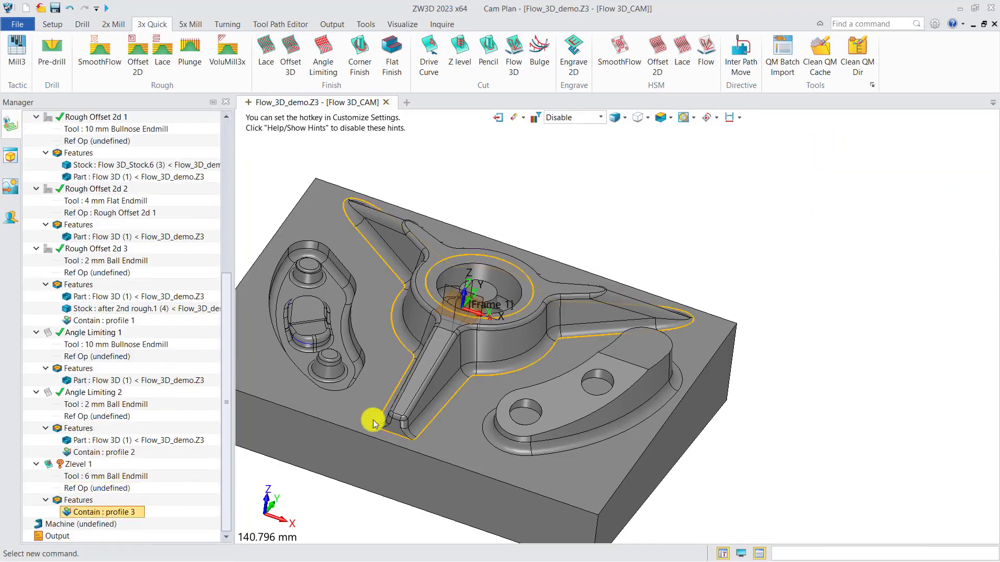
scroll(448, 406, up, 3)
right_drag(441, 404, 450, 395)
middle_drag(474, 366, 459, 369)
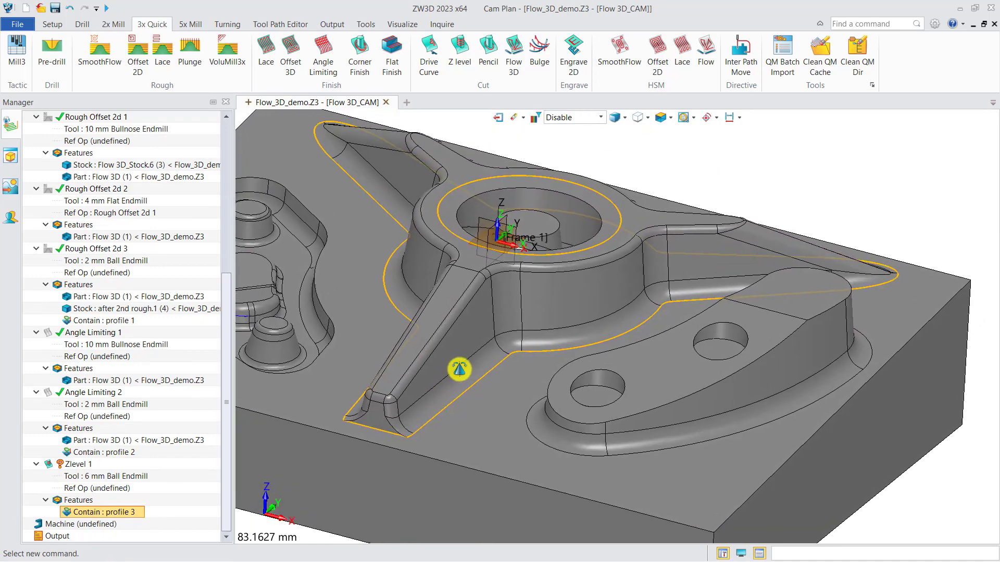
right_click(83, 503)
click(117, 508)
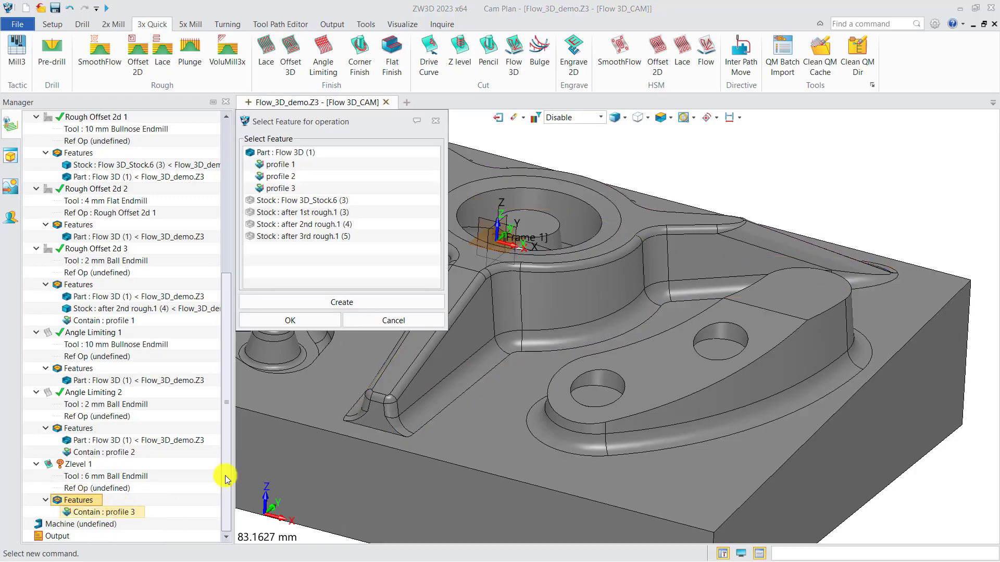
click(295, 152)
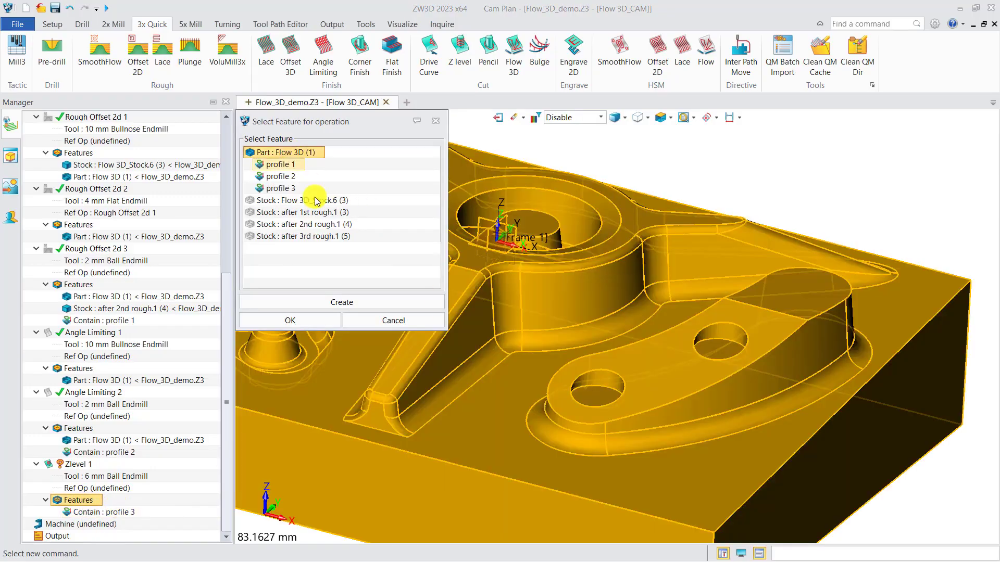
click(308, 320)
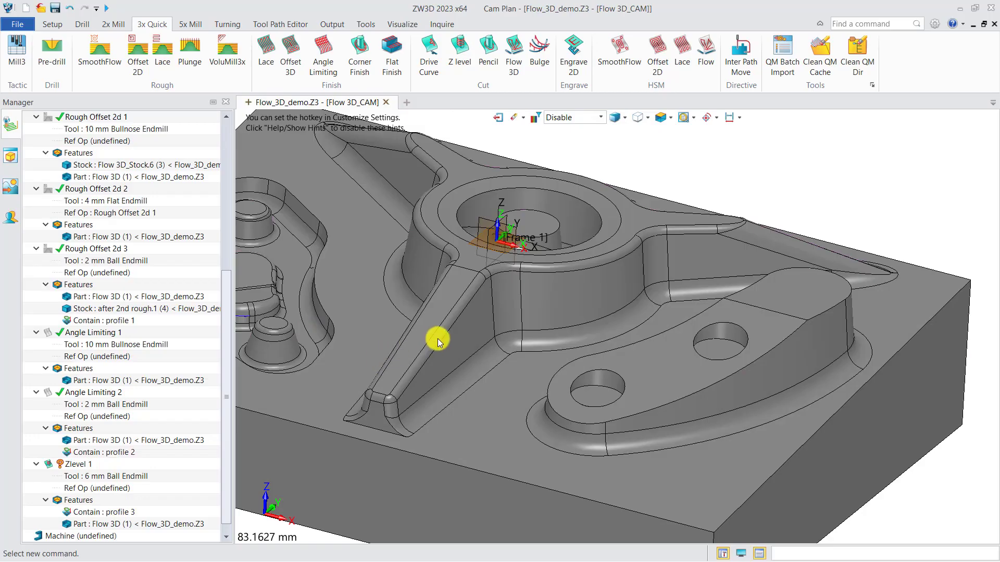
Calculate the Zlevel 1 toolpath and inspect the passes along the star's arms and hub walls.
scroll(437, 338, down, 2)
right_drag(463, 335, 467, 343)
middle_drag(442, 345, 487, 350)
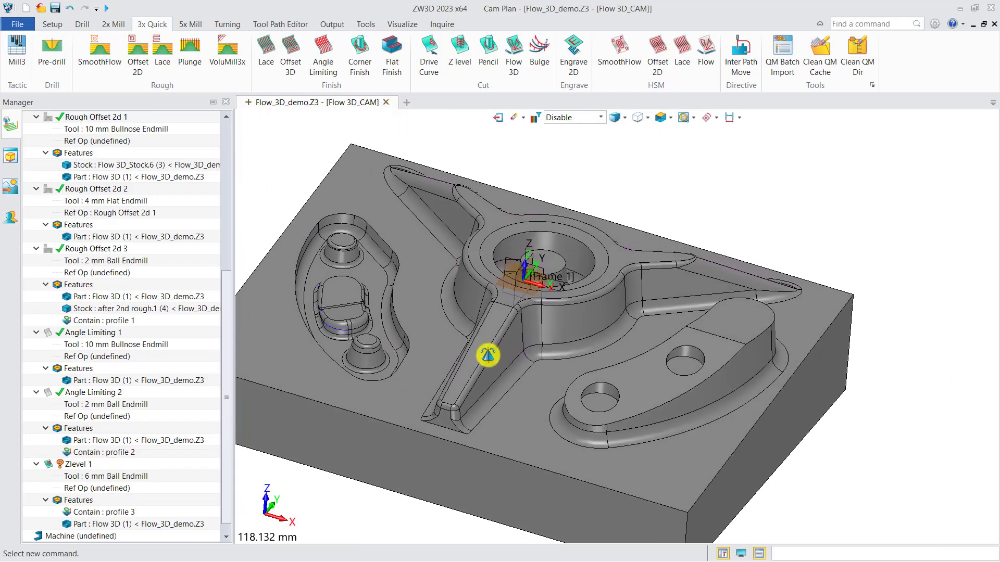
double_click(78, 464)
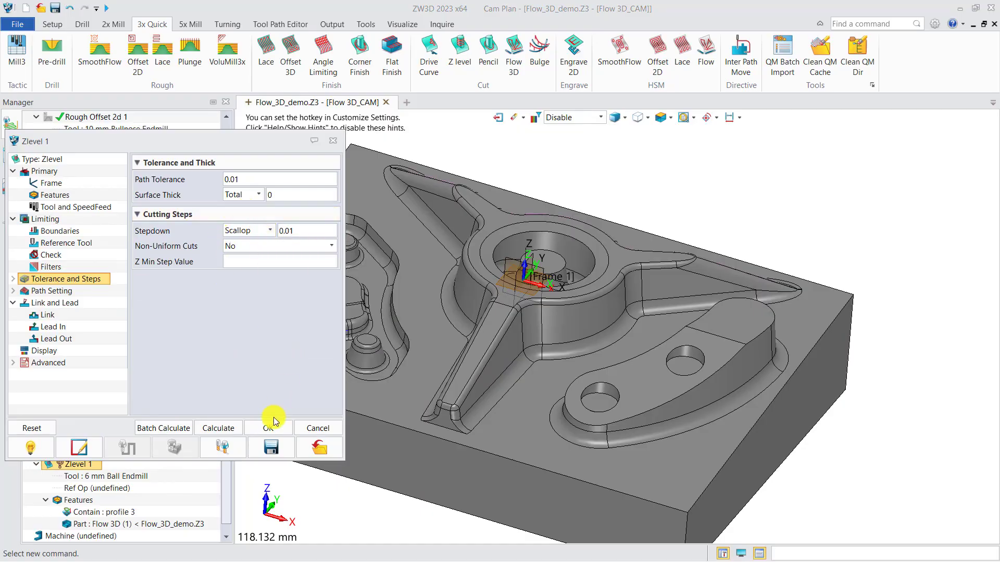
click(217, 427)
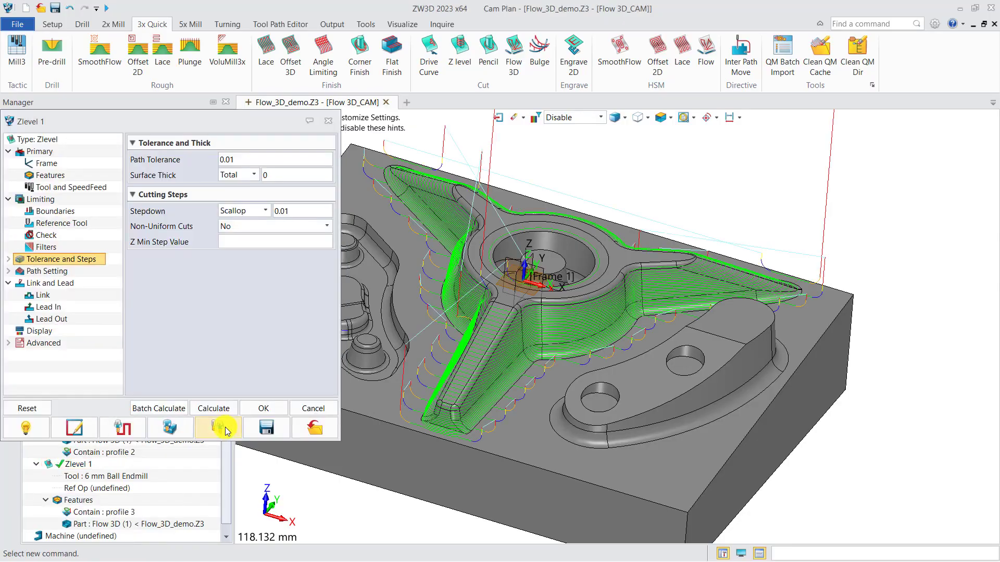
right_drag(501, 431, 522, 430)
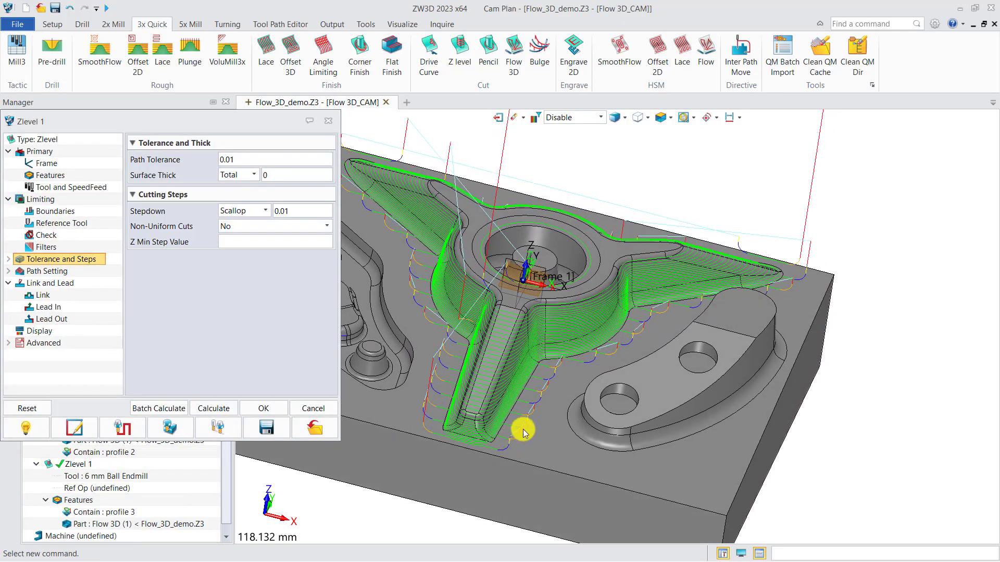
middle_drag(614, 344, 657, 356)
right_drag(640, 351, 581, 364)
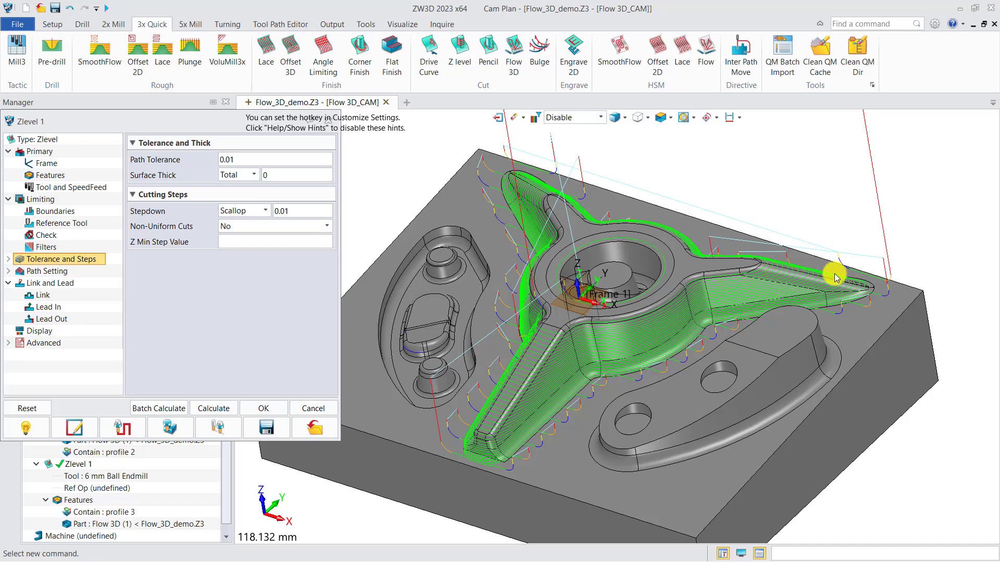
scroll(812, 276, up, 5)
scroll(833, 296, down, 5)
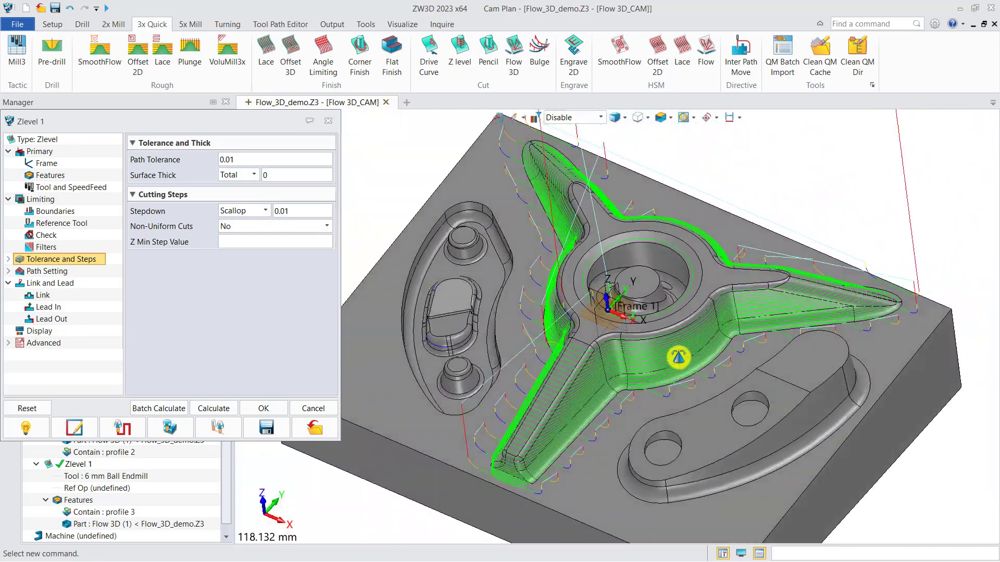
right_drag(678, 358, 678, 356)
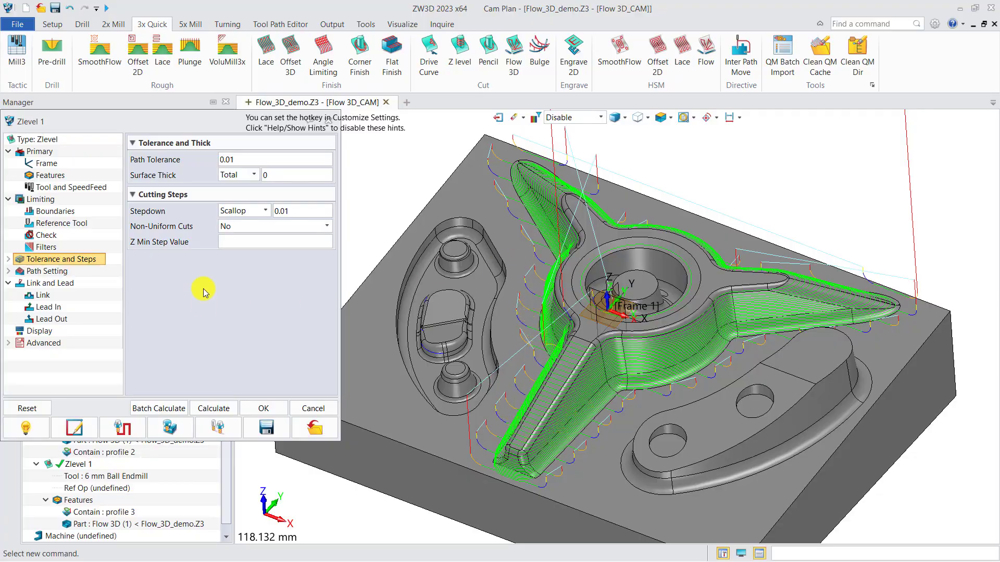
Set Zlevel 1's stepdown to Absolute 0.2 and the lower limit of its filter angle range to 10.
drag(150, 122, 263, 128)
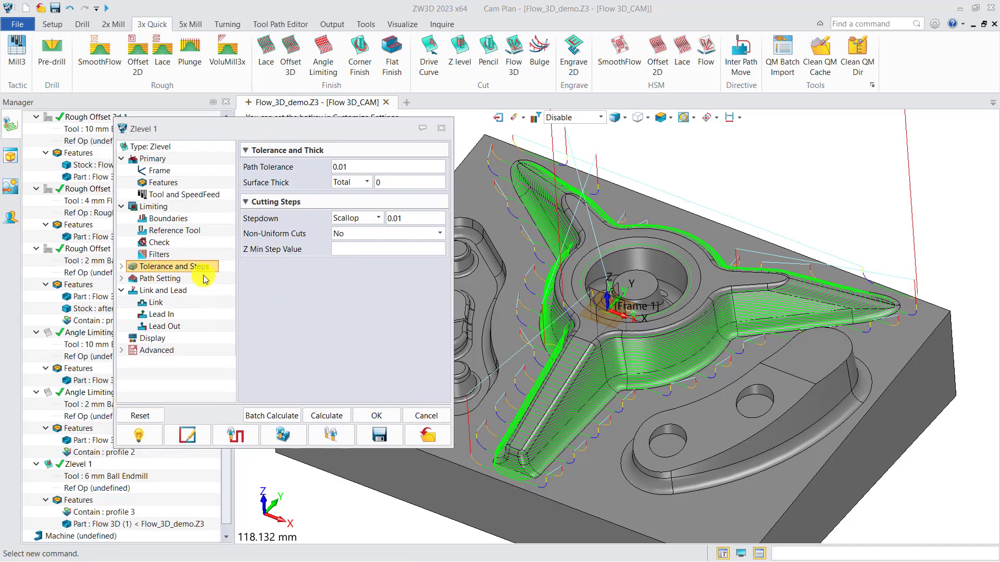
click(365, 218)
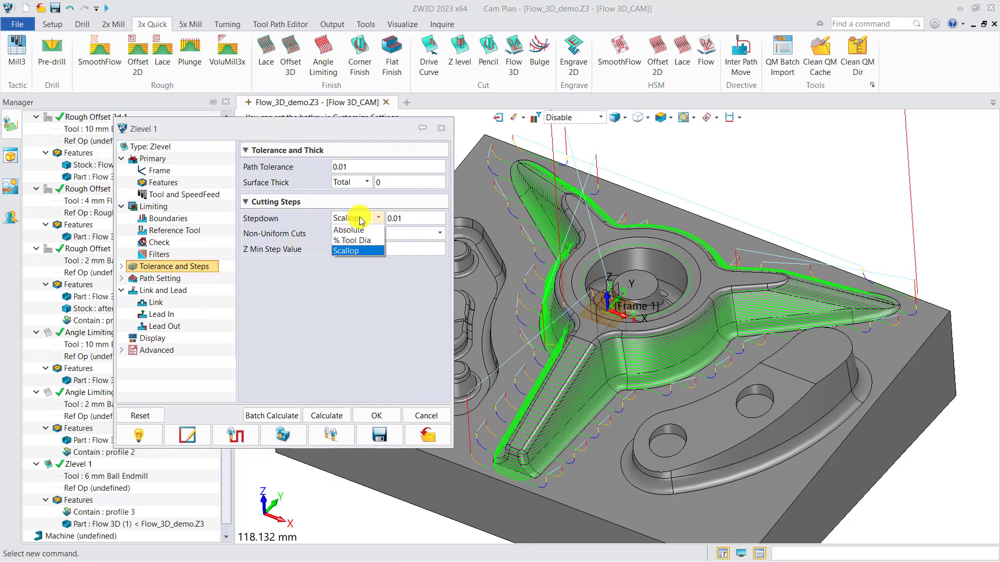
click(350, 228)
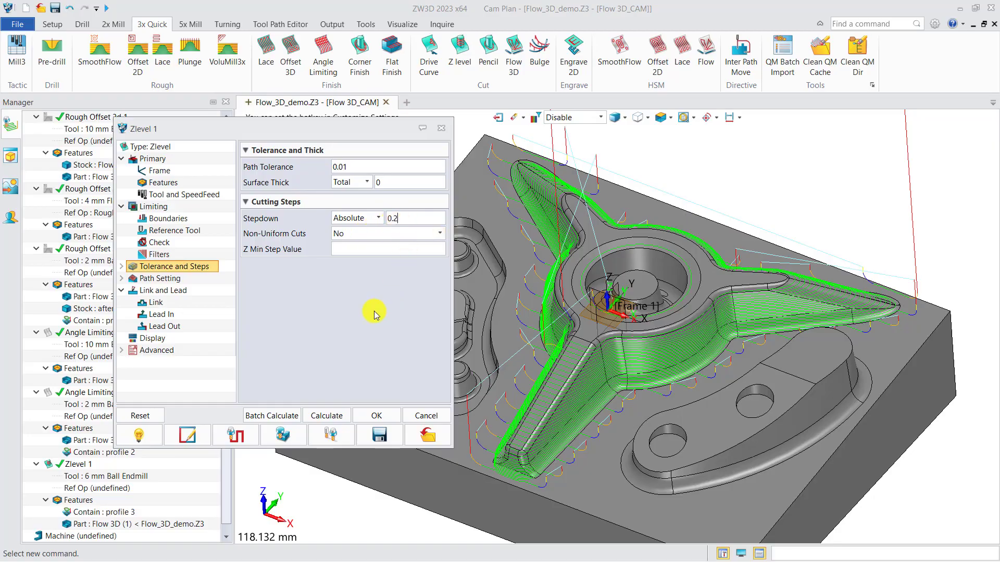
click(168, 257)
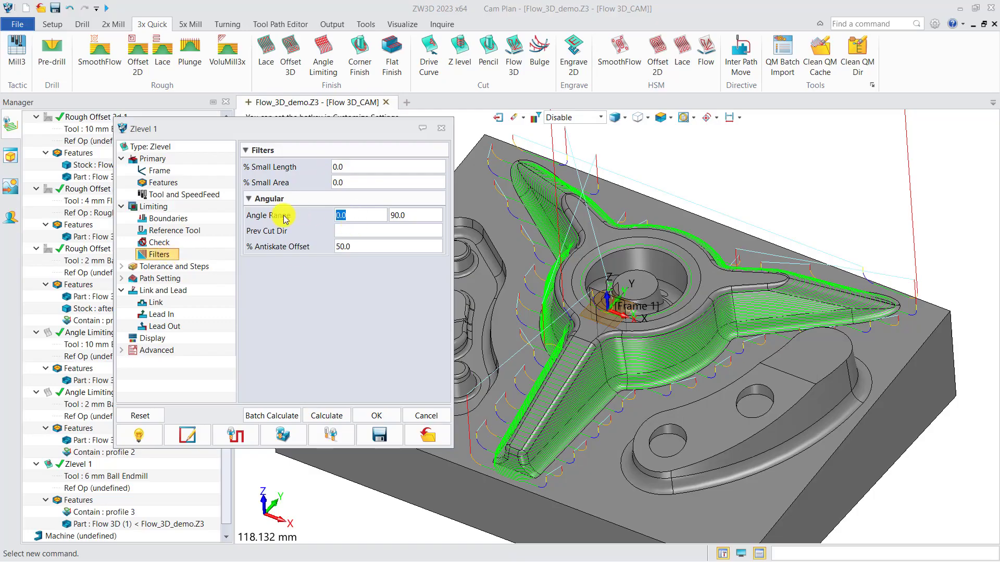
text(10)
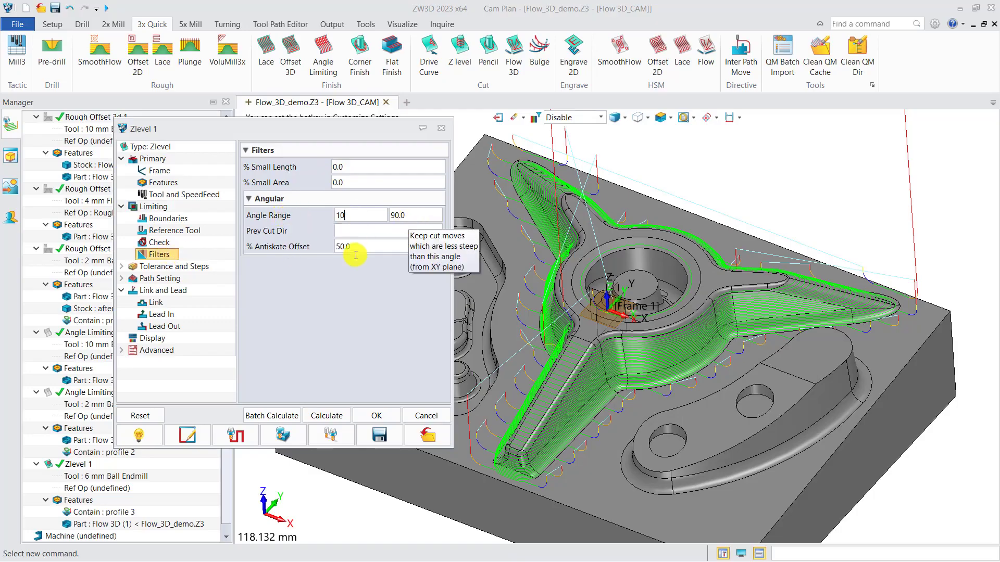
Recalculate Zlevel 1 with the short link type On Surface and inspect the toolpath on the star's side walls.
click(158, 303)
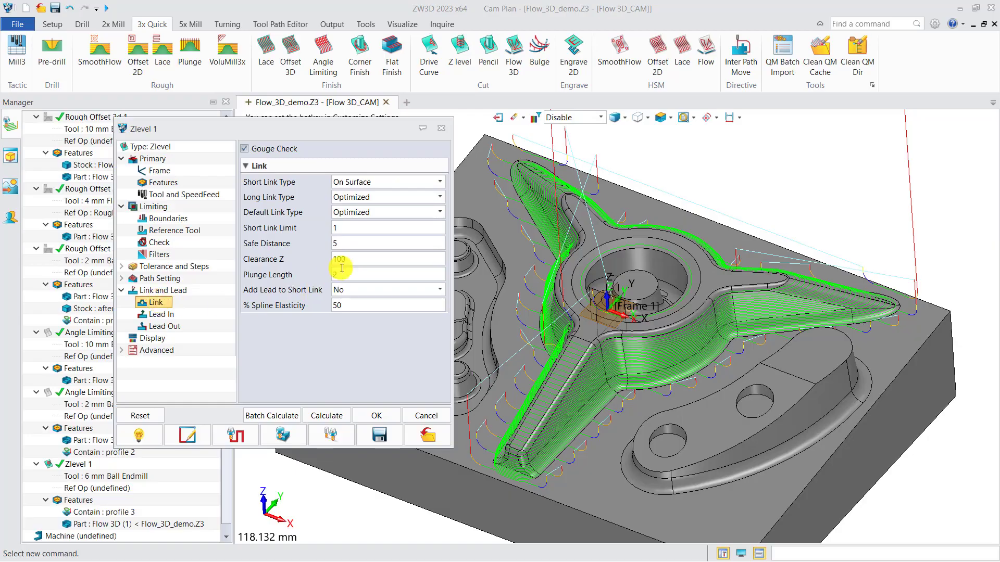
click(325, 415)
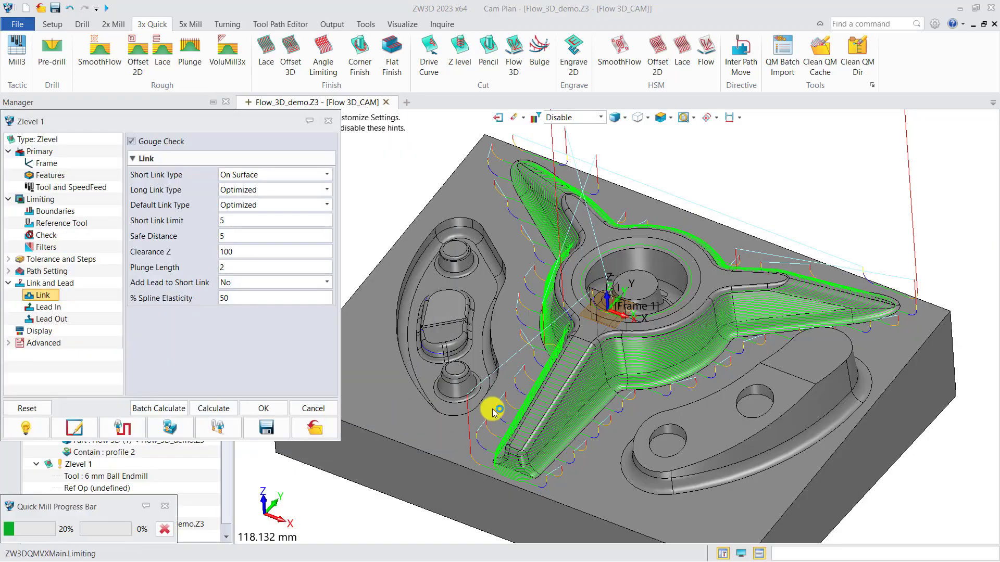
scroll(595, 402, up, 5)
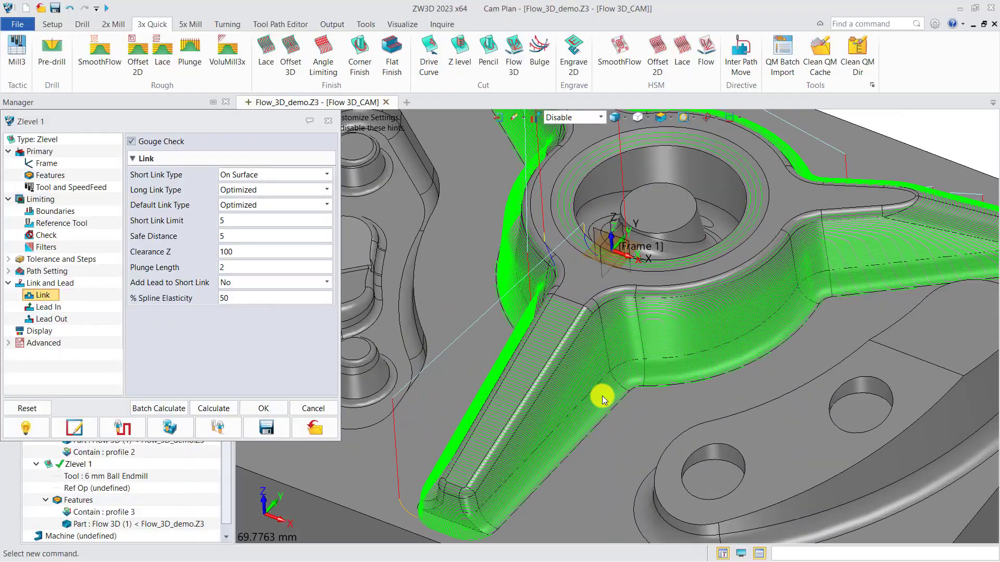
middle_drag(596, 383, 565, 368)
right_drag(565, 368, 556, 386)
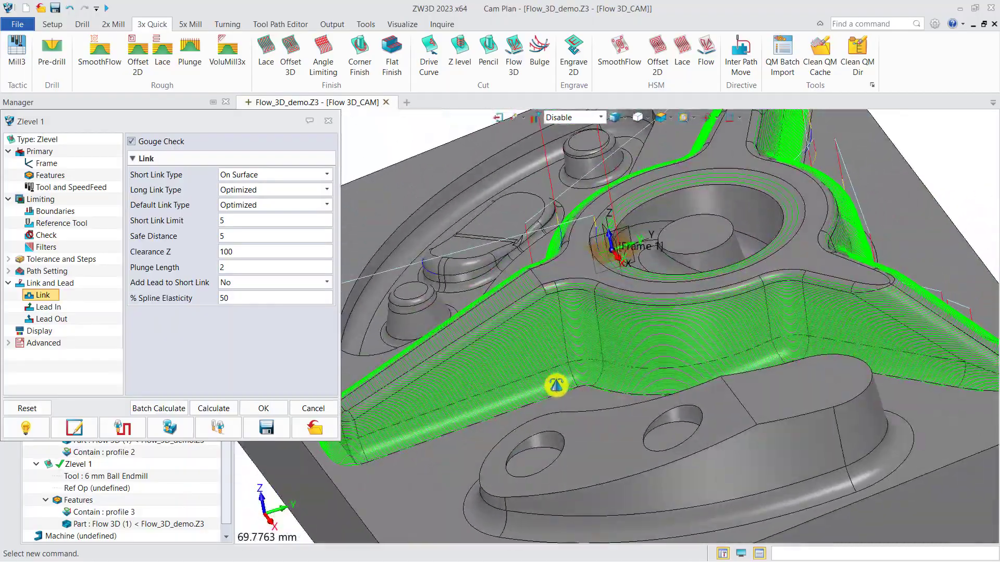
Inspect Zlevel 1's toolpath around the whole star, close its settings and hide the toolpath.
middle_drag(785, 296, 633, 490)
right_drag(633, 491, 589, 441)
scroll(657, 371, down, 5)
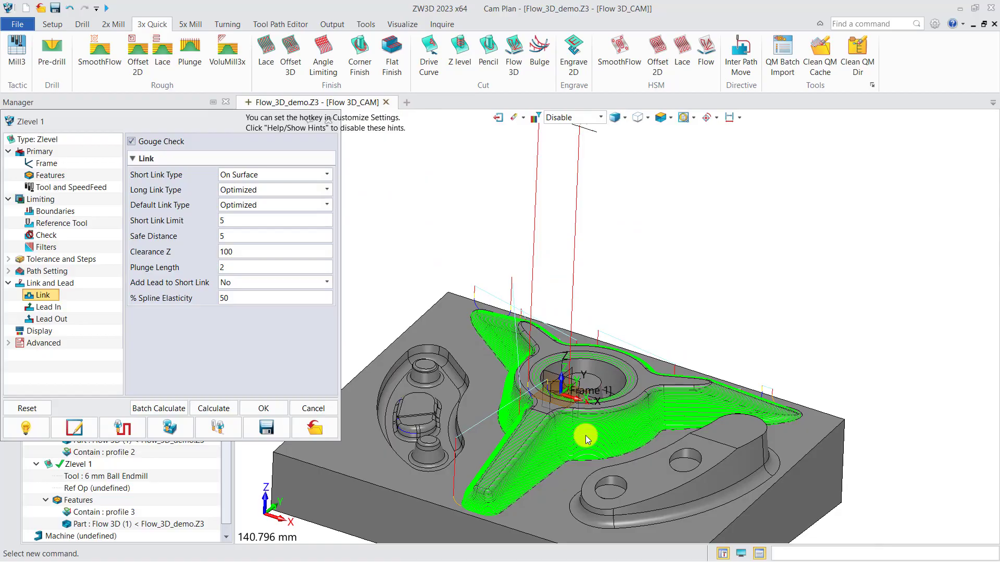
drag(199, 124, 198, 152)
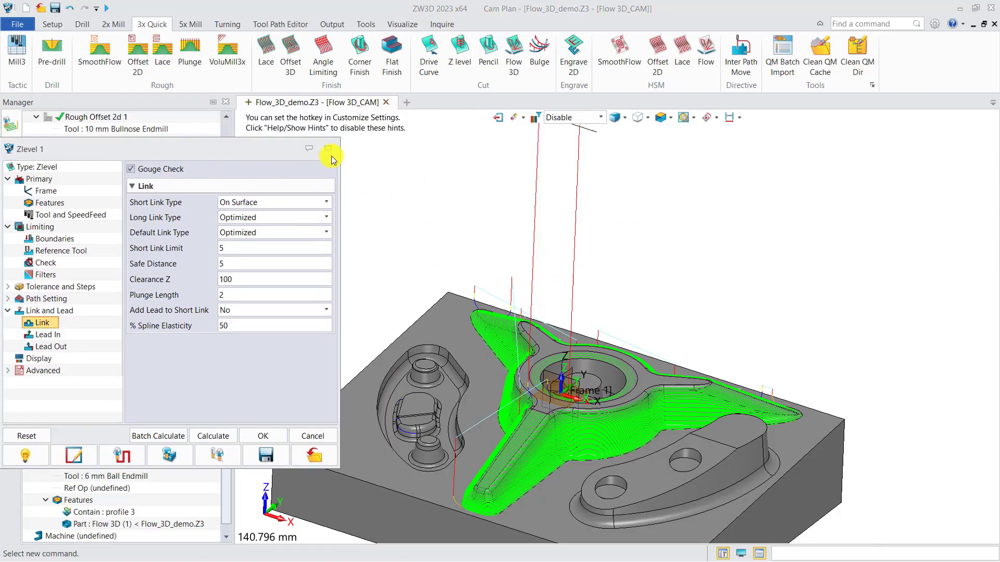
click(328, 149)
scroll(552, 347, up, 5)
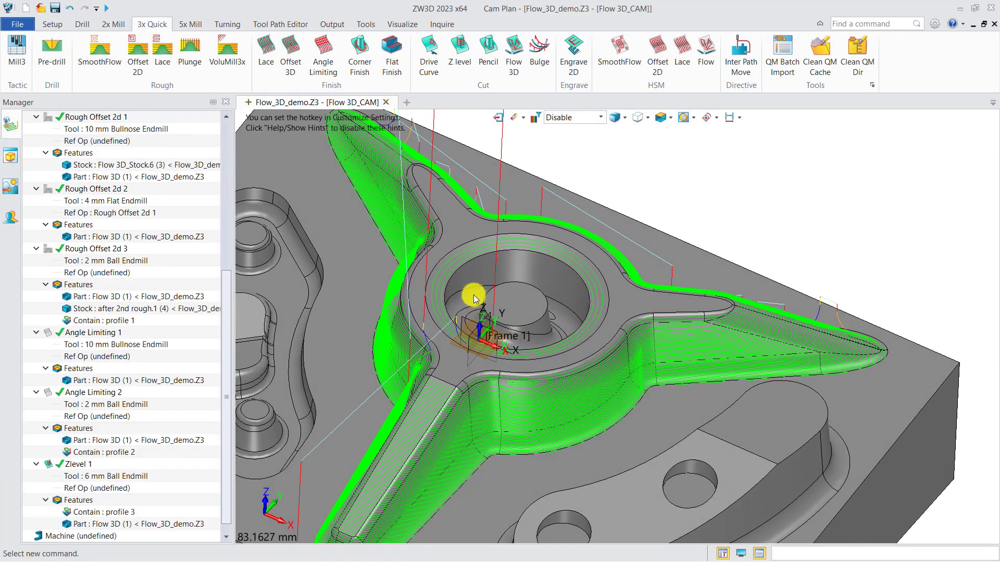
click(48, 469)
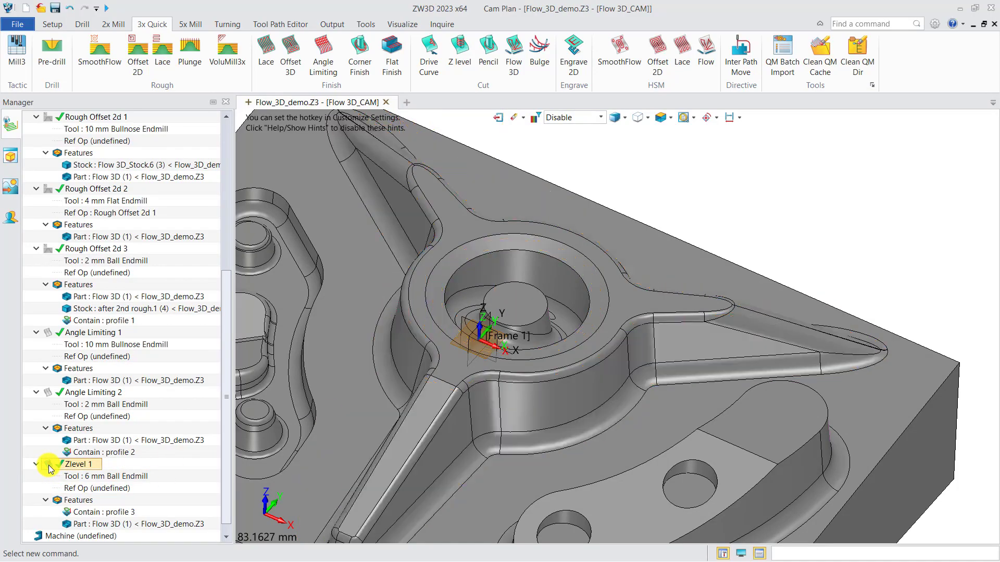
Add an Offset 3D finishing operation with a new Contain profile made from the hub bore's inner edge and the central boss's top edge.
right_drag(537, 345, 536, 354)
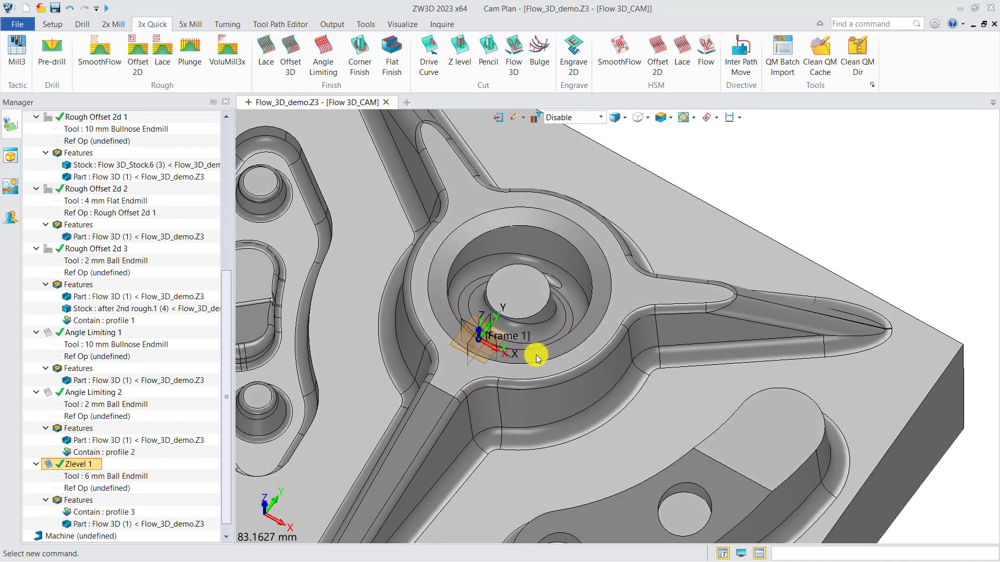
scroll(556, 352, down, 2)
middle_drag(557, 351, 599, 338)
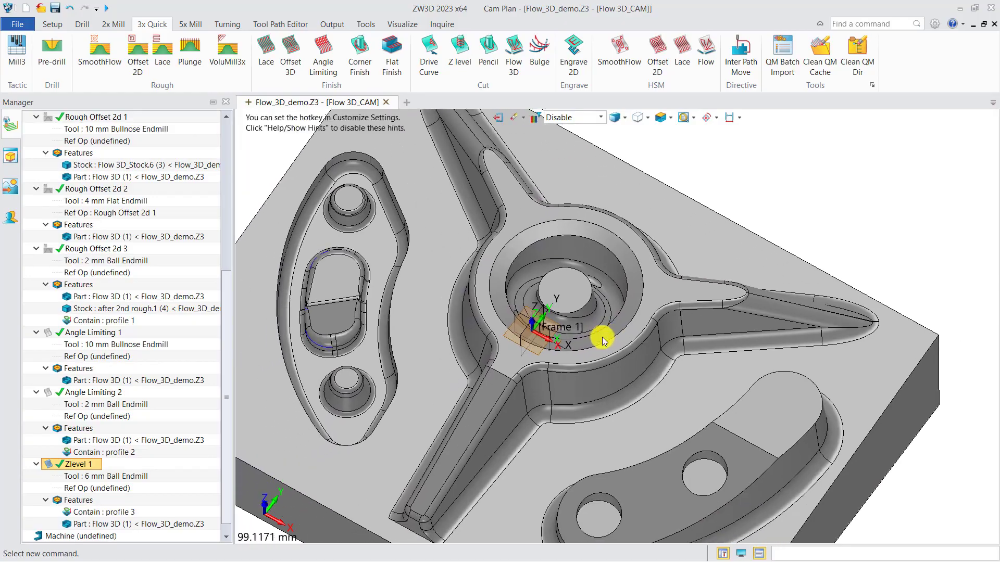
click(292, 52)
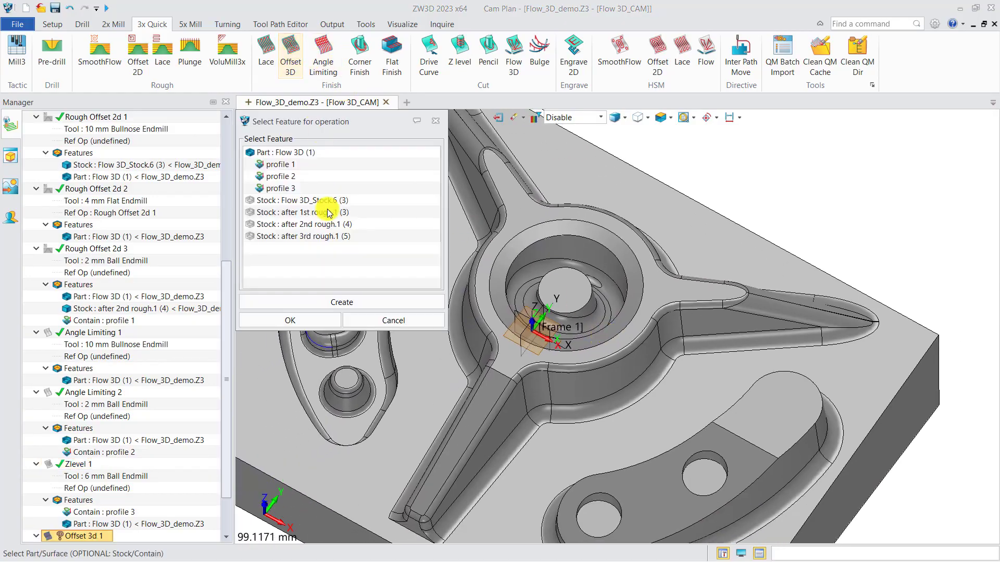
click(333, 302)
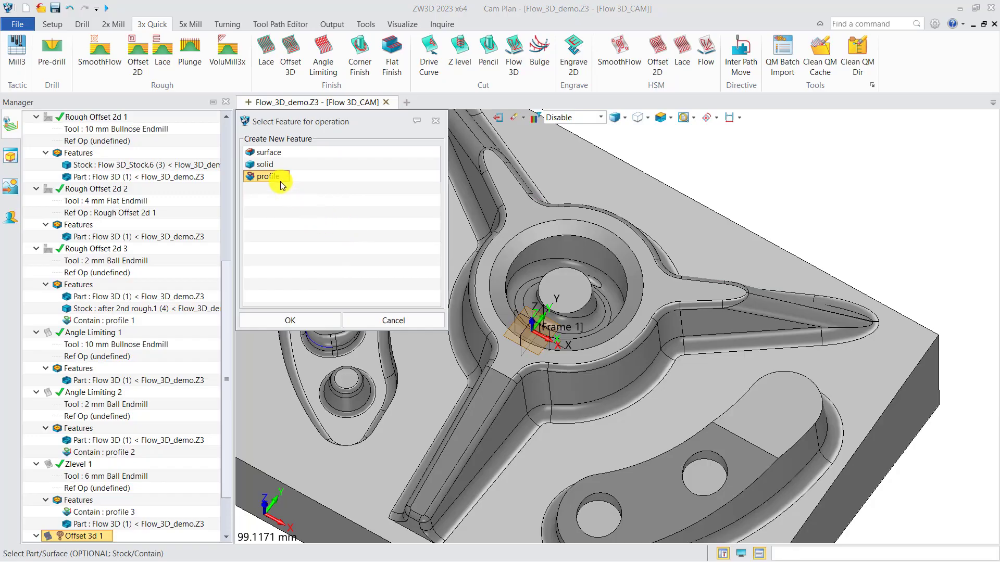
click(287, 319)
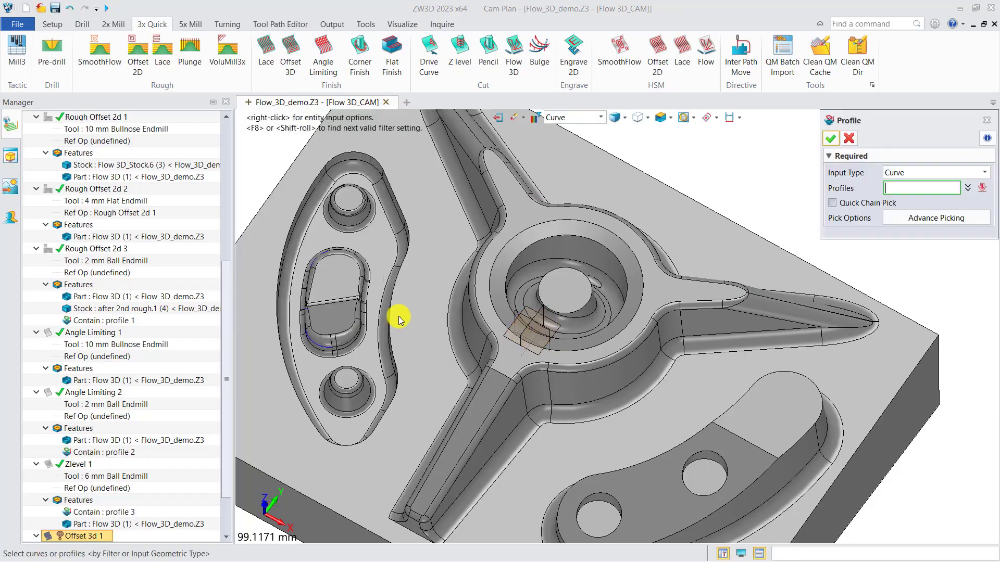
click(506, 287)
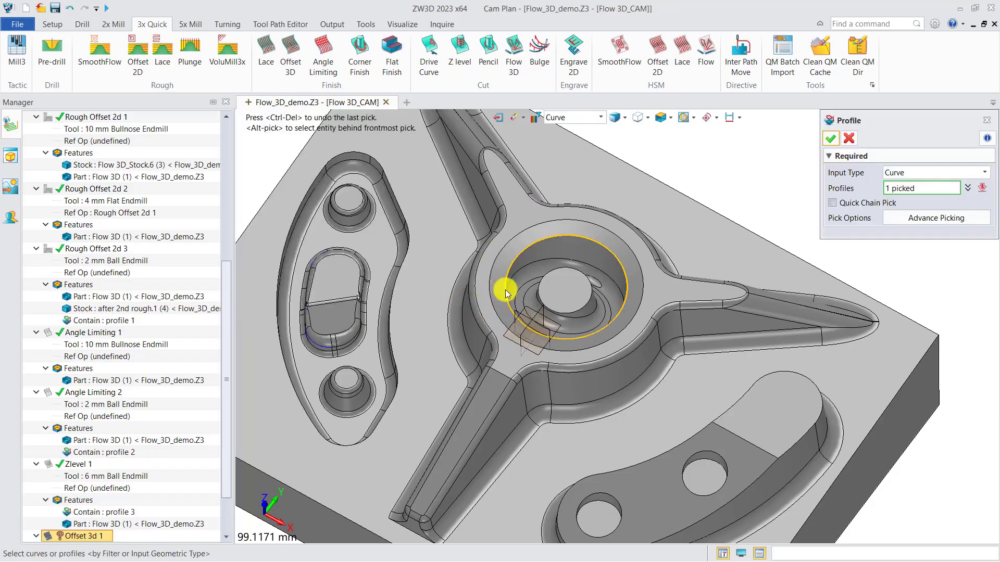
click(541, 290)
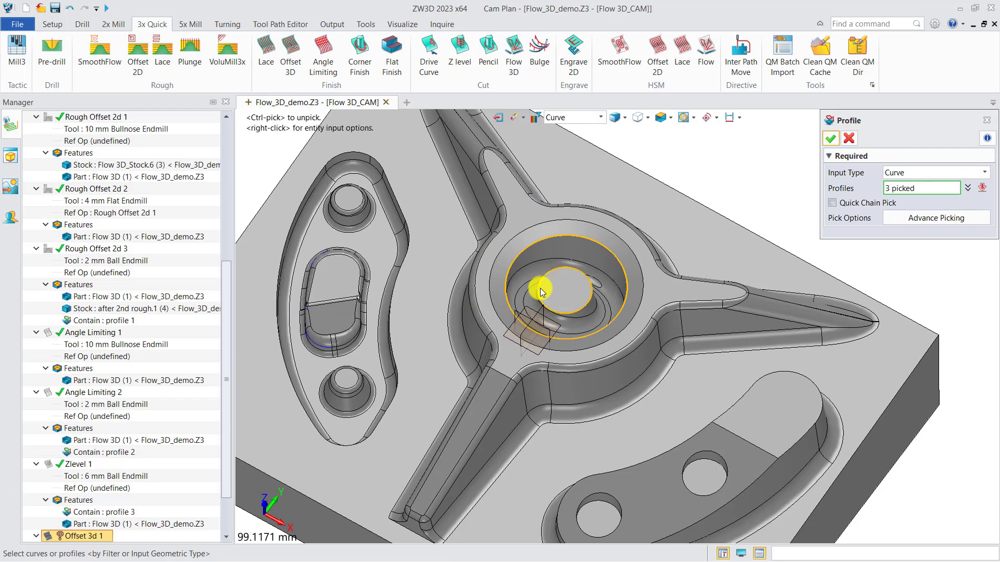
click(830, 138)
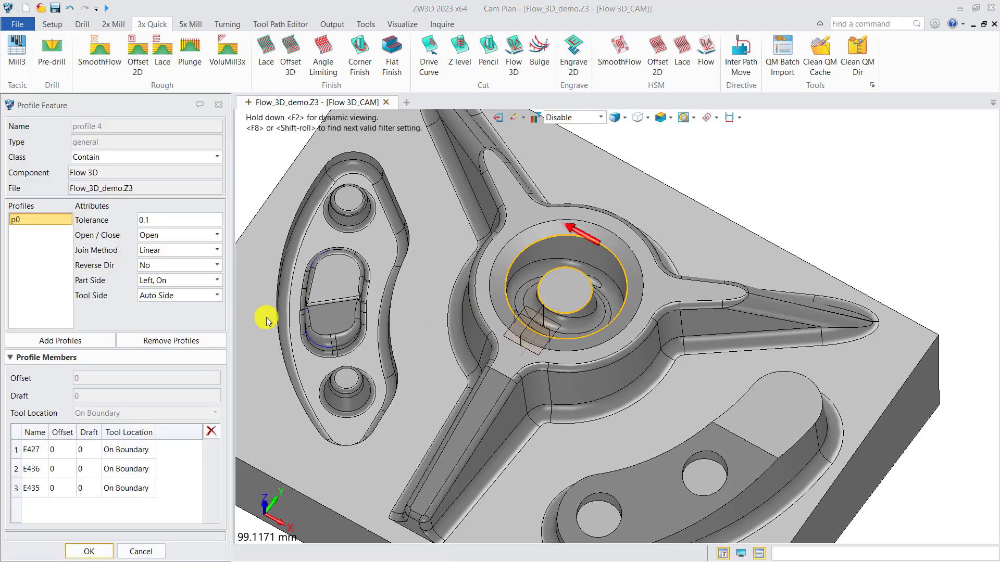
click(89, 552)
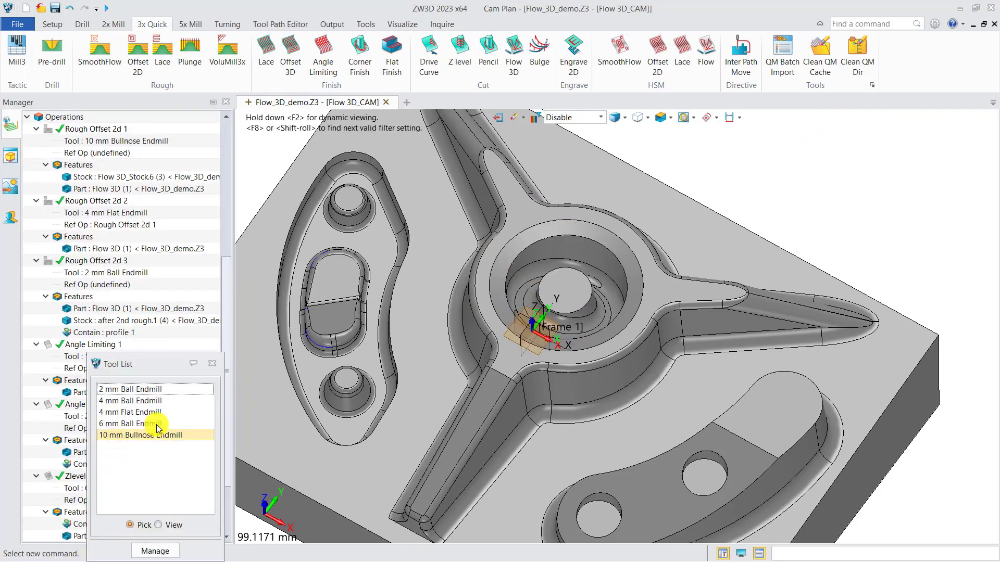
Assign the 2 mm Ball Endmill to Offset 3d 1 and add the Flow 3D part to its features.
click(133, 390)
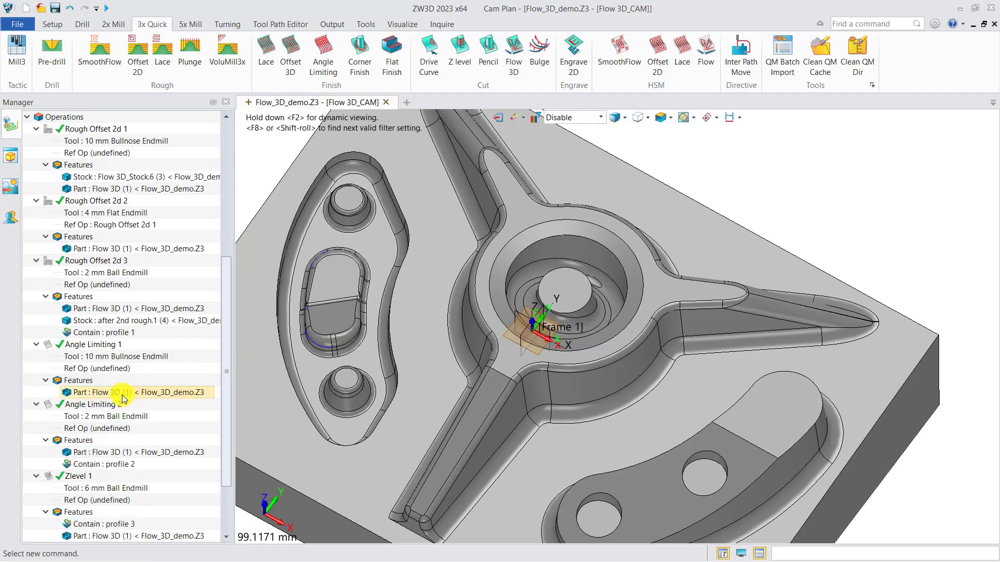
right_click(79, 512)
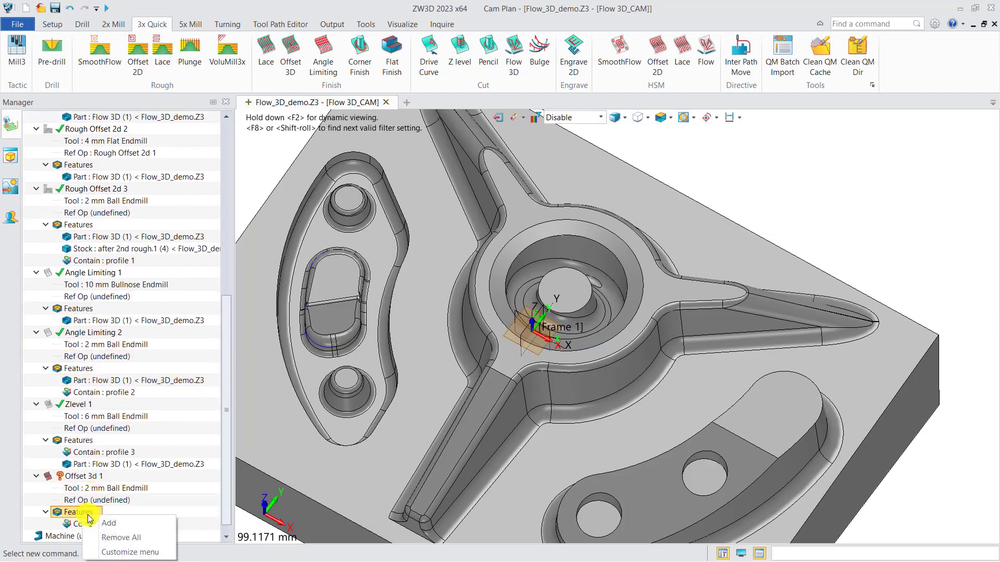
click(83, 520)
click(275, 153)
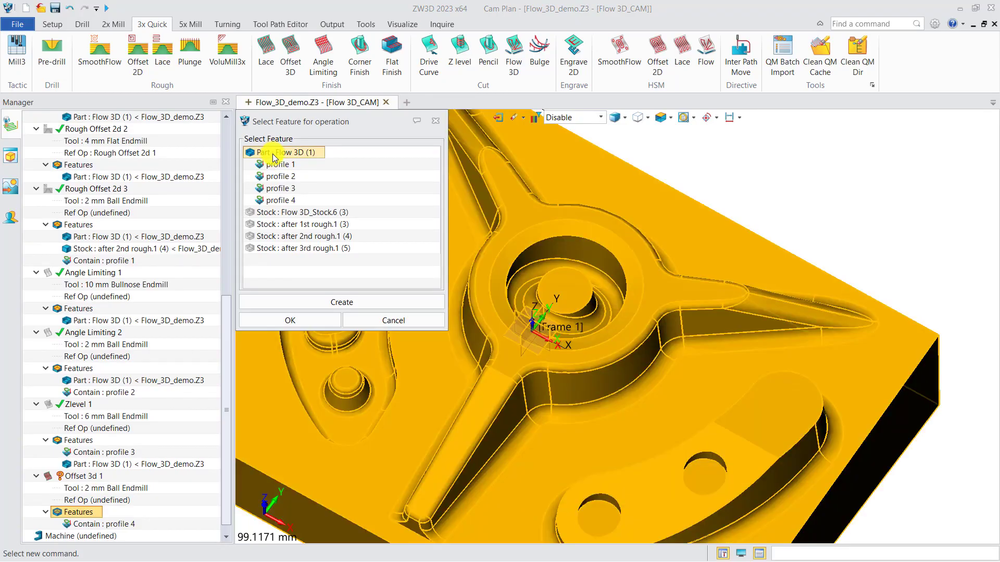
click(285, 328)
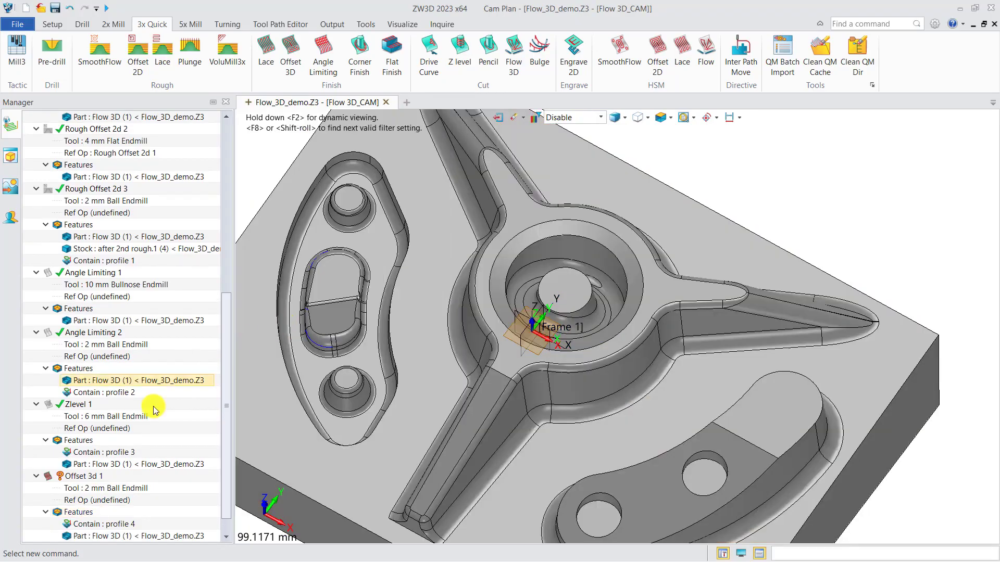
Calculate the Offset 3d 1 toolpath and inspect the passes inside the hub bore around the central boss.
right_click(92, 477)
click(140, 162)
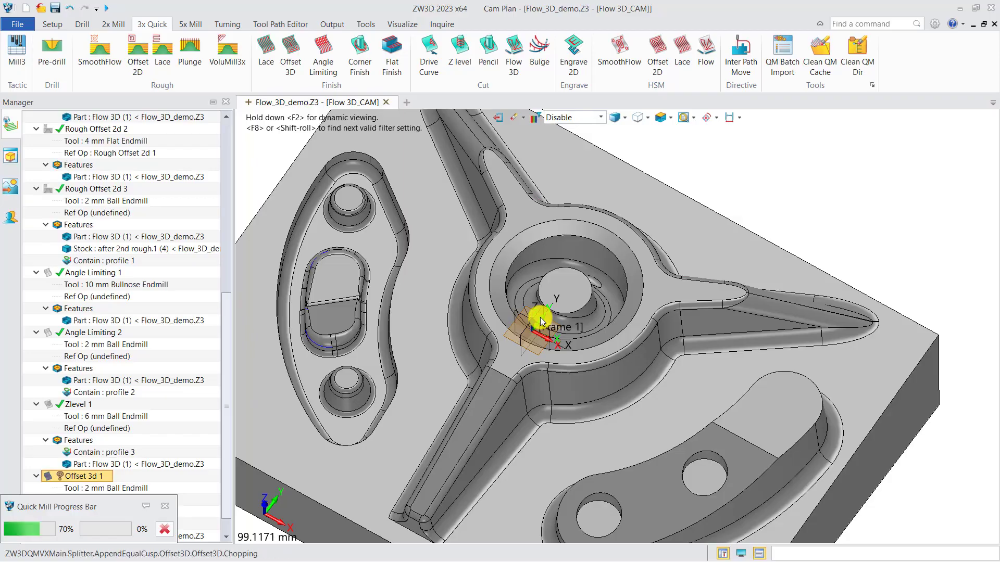
middle_drag(561, 309, 518, 306)
right_drag(518, 306, 579, 301)
scroll(566, 288, down, 3)
scroll(592, 326, up, 5)
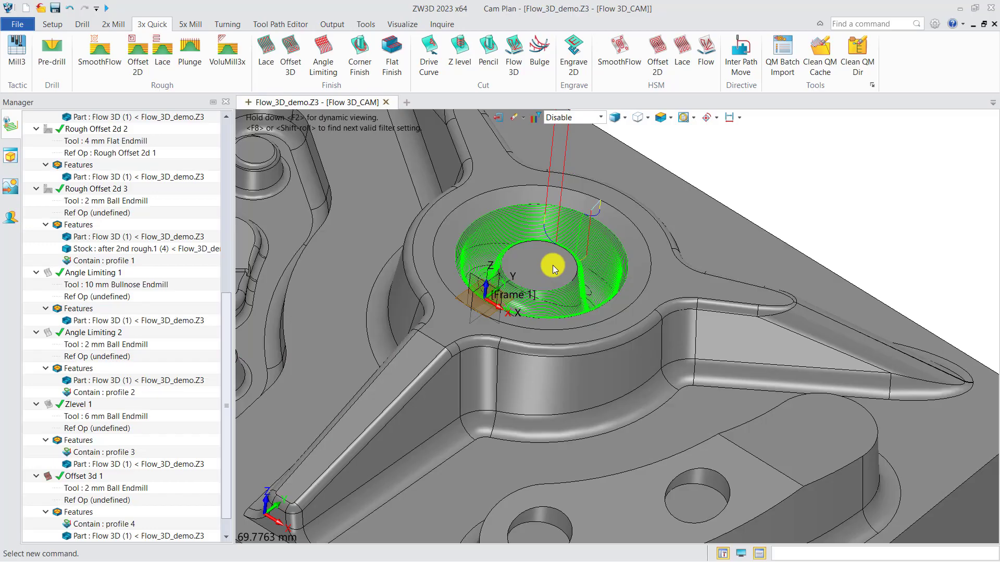
scroll(493, 294, down, 1)
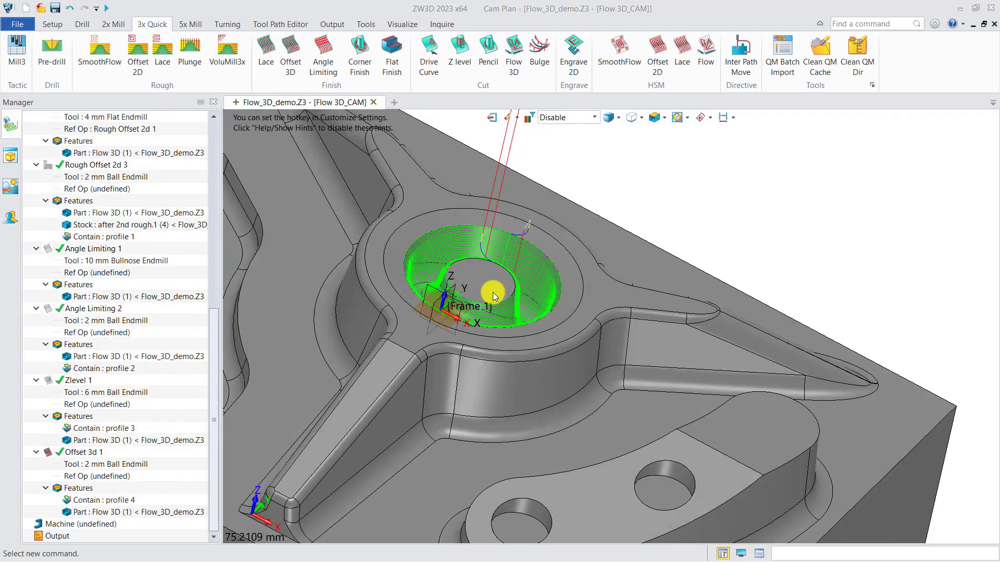
Examine the side wall and base fillet of the curved boss with the two holes.
middle_drag(596, 464, 498, 297)
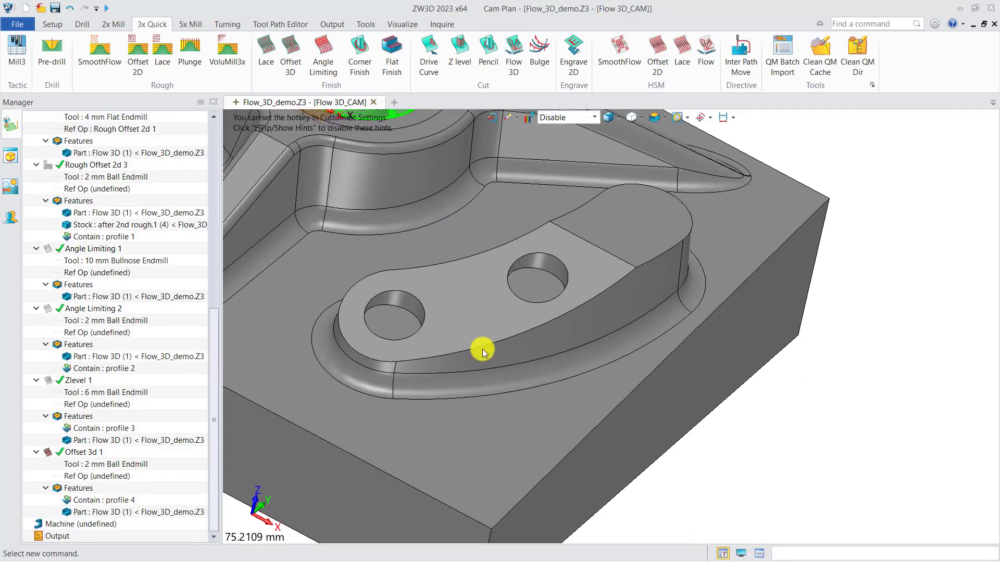
scroll(482, 350, up, 4)
middle_drag(482, 346, 530, 373)
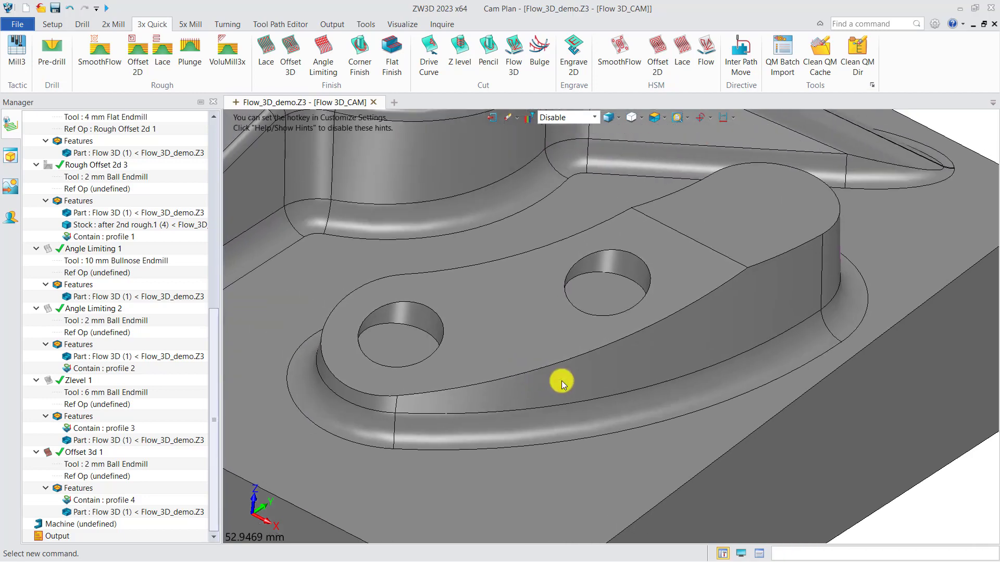
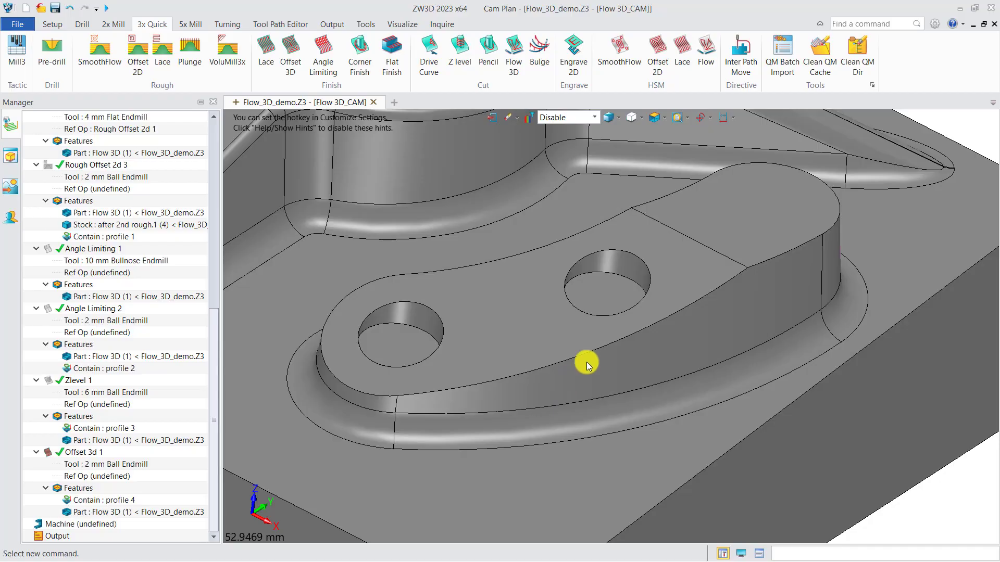
Add a Flow 3D cutting operation driven by profile 5 and assign the 2 mm Ball Endmill to it.
click(517, 56)
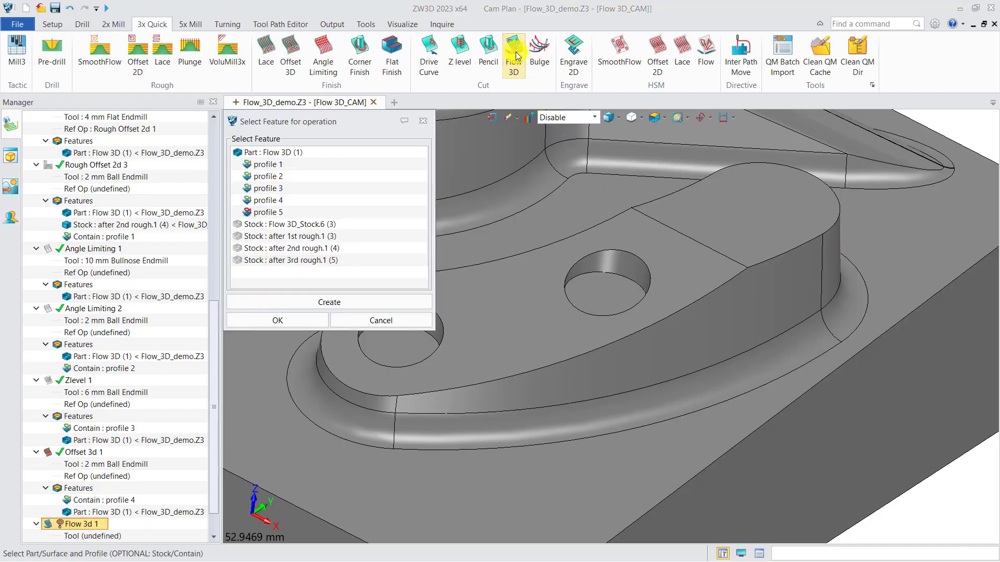
click(264, 212)
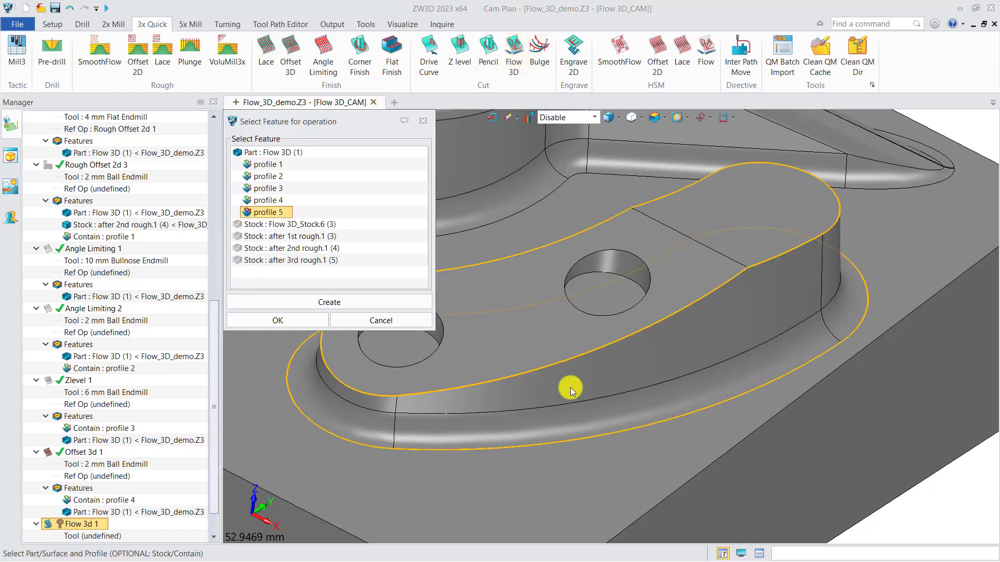
click(298, 320)
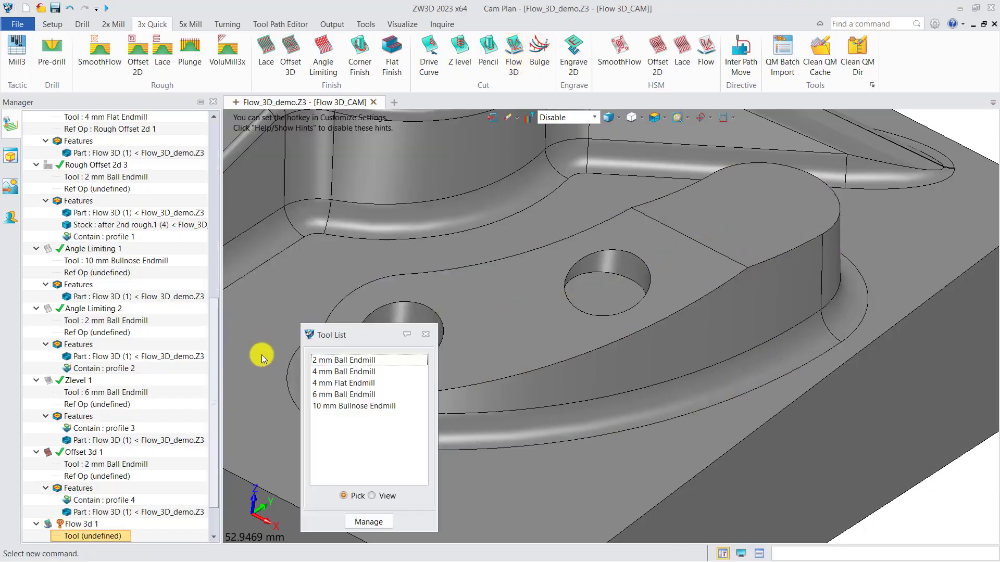
double_click(323, 363)
Add the Flow 3D part to the features of Flow 3d 1 and calculate its toolpath.
scroll(158, 426, down, 2)
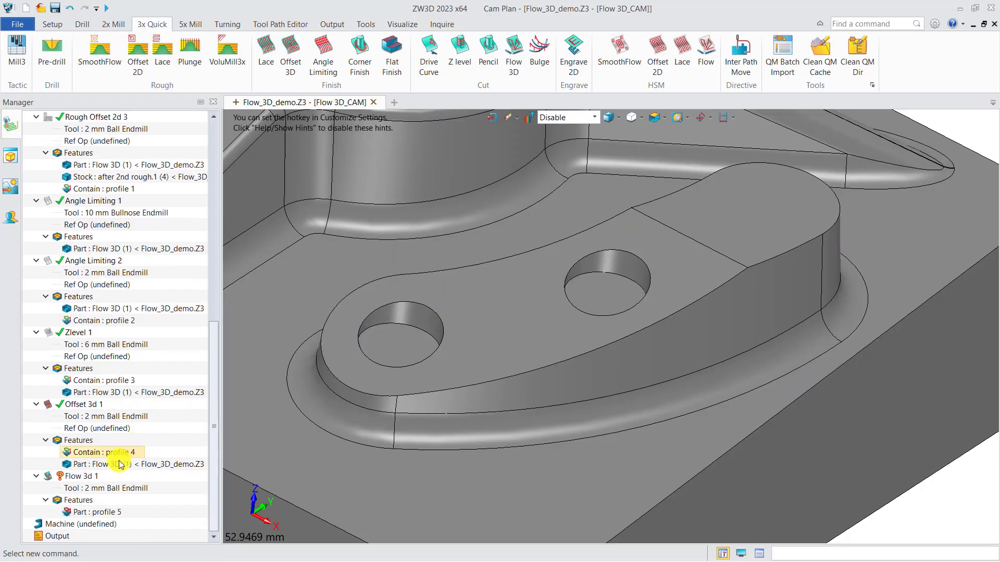
right_click(77, 501)
click(96, 512)
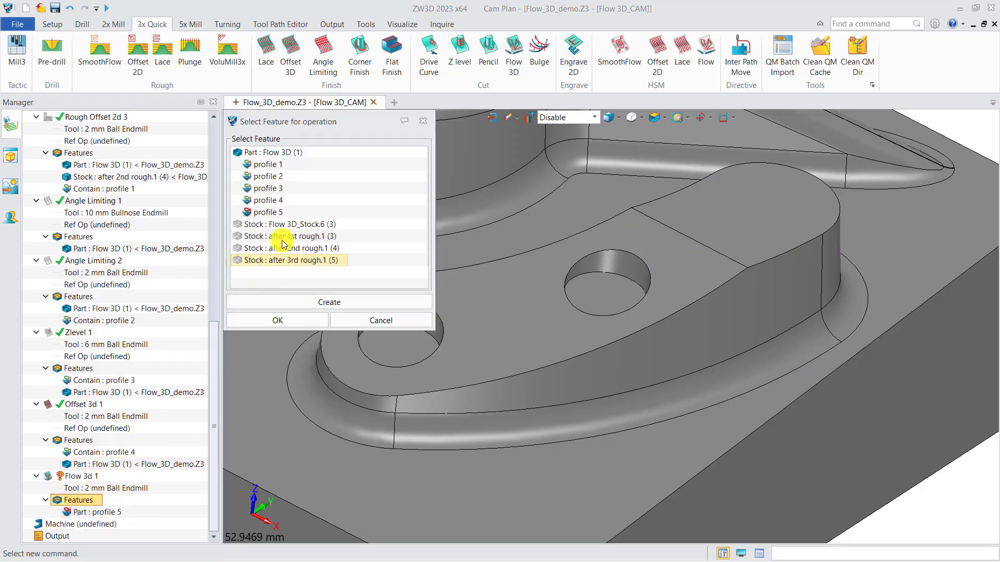
click(265, 152)
click(277, 320)
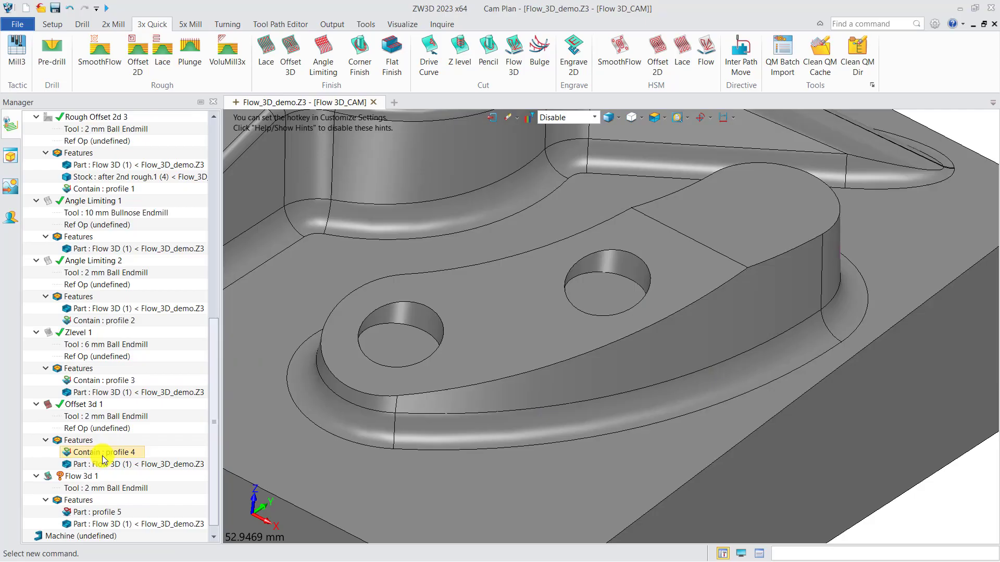
right_click(81, 476)
click(130, 162)
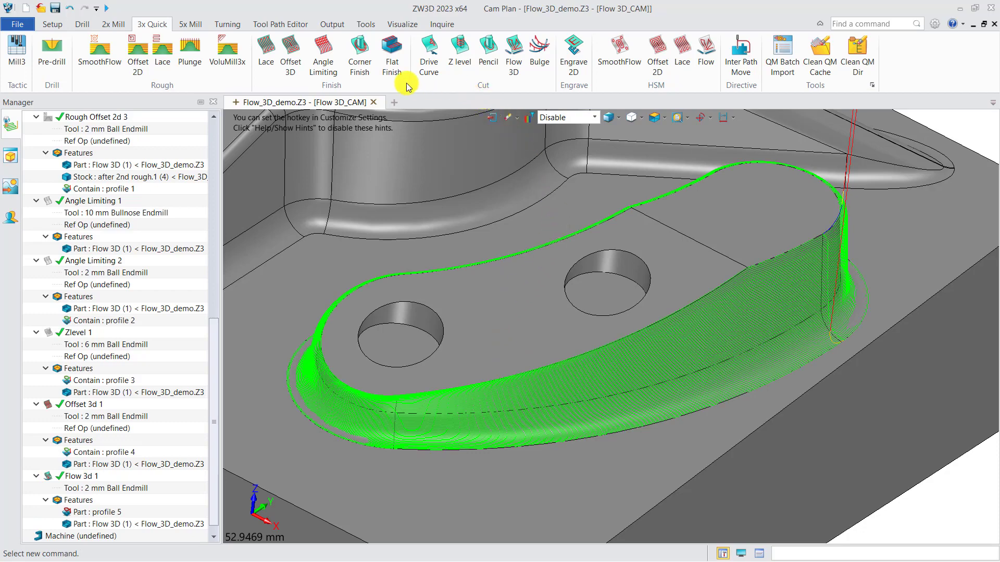
Add a Lace finishing operation with a new Contain profile made from the four edges bounding the curved boss's top face with the two holes.
click(266, 55)
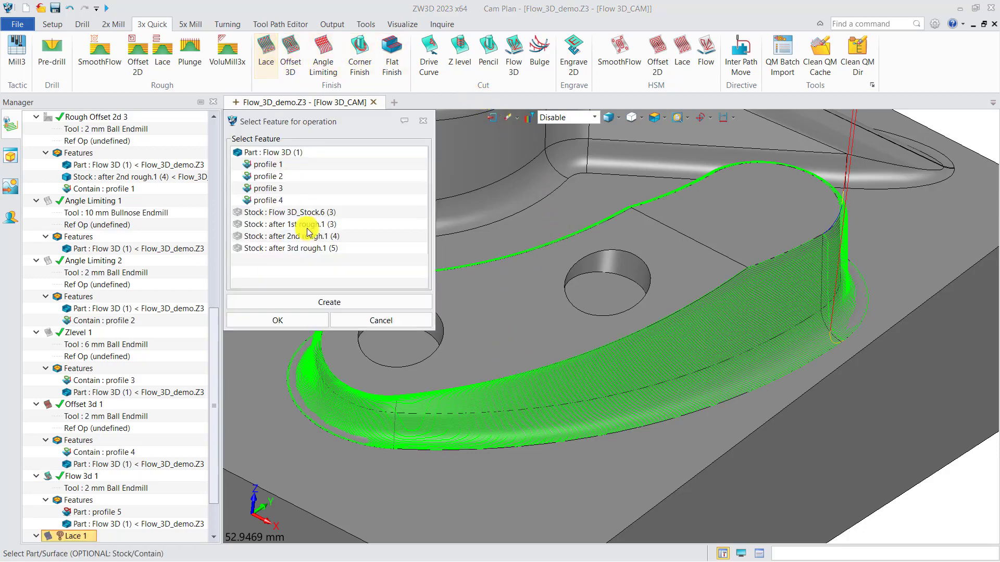
click(323, 302)
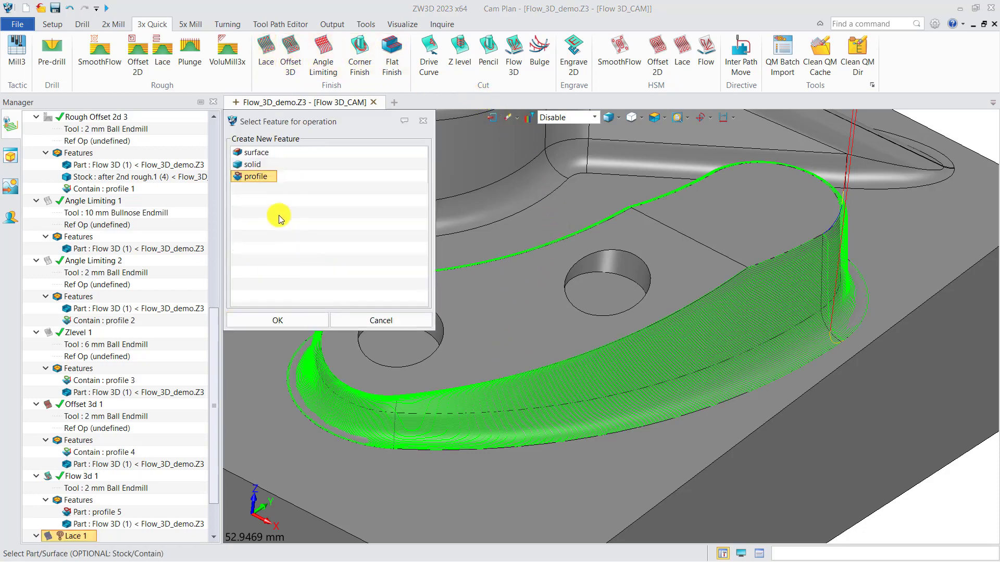
click(277, 320)
click(462, 392)
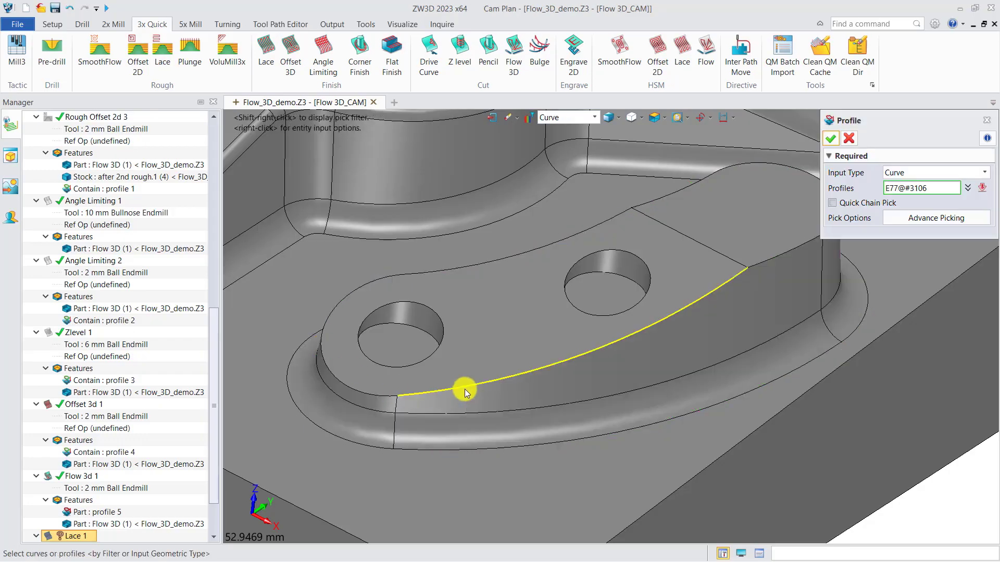
click(692, 239)
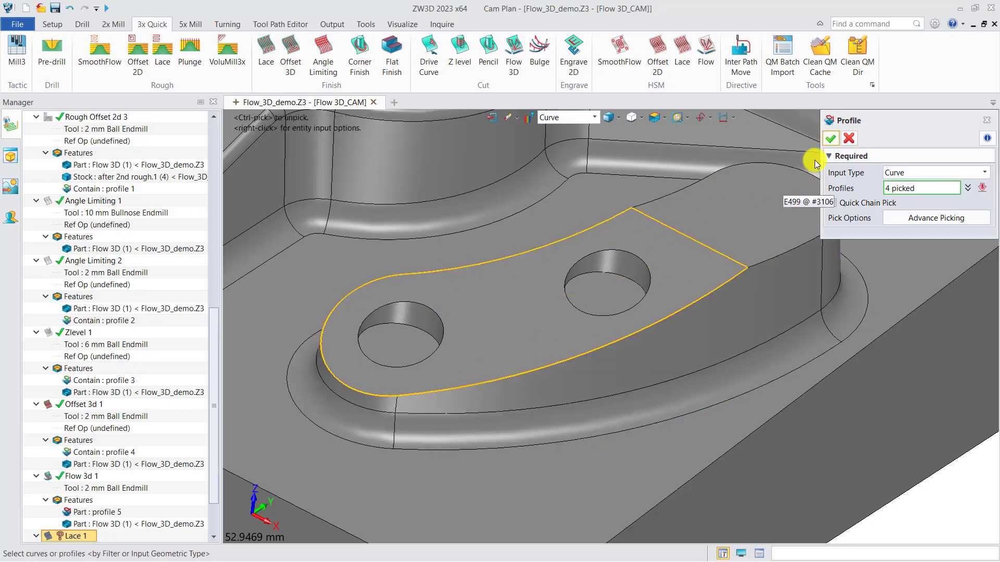
click(830, 138)
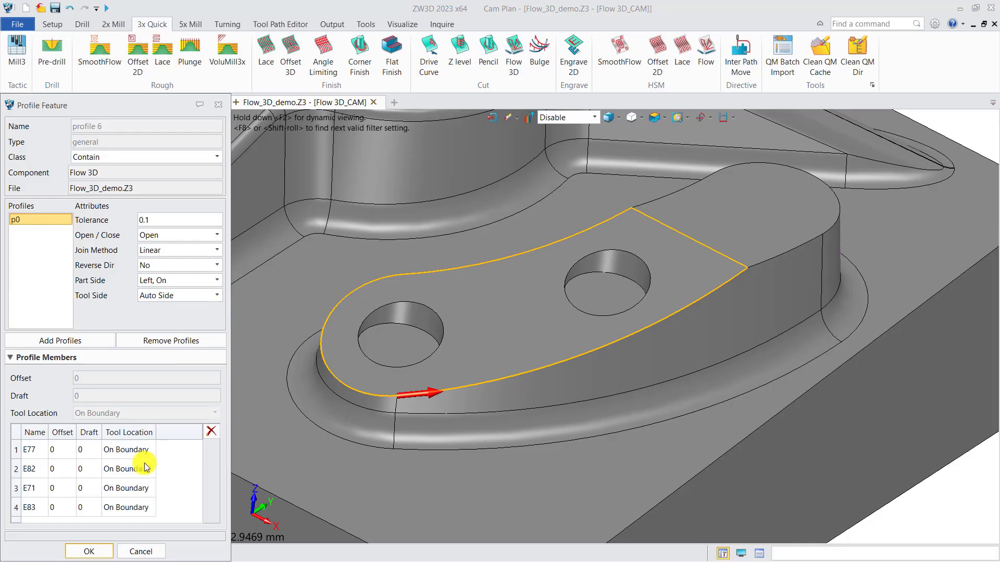
click(89, 552)
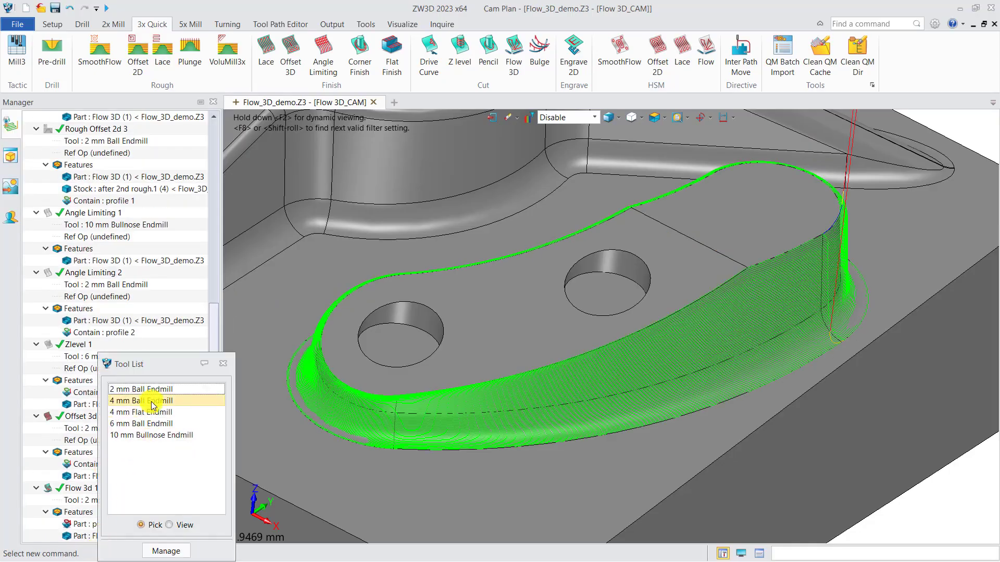
Assign the 2 mm Ball Endmill to Lace 1 and add the Flow 3D part to its features.
click(152, 390)
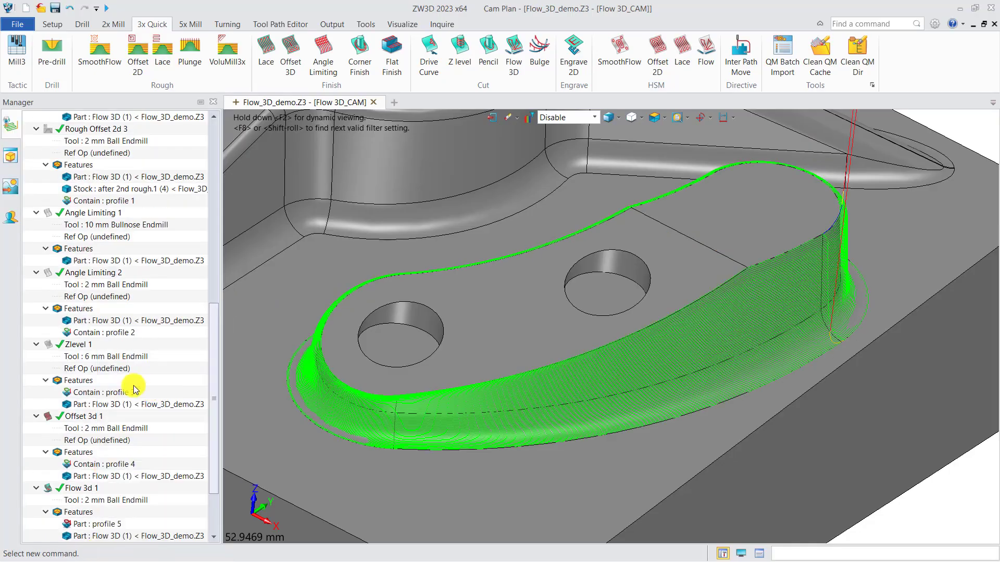
scroll(130, 396, down, 4)
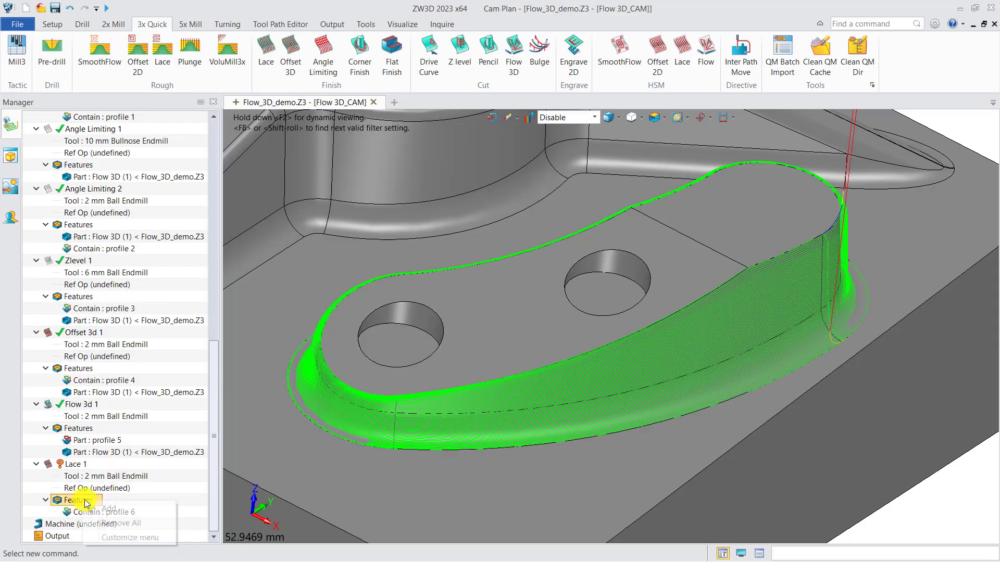
double_click(79, 501)
click(266, 156)
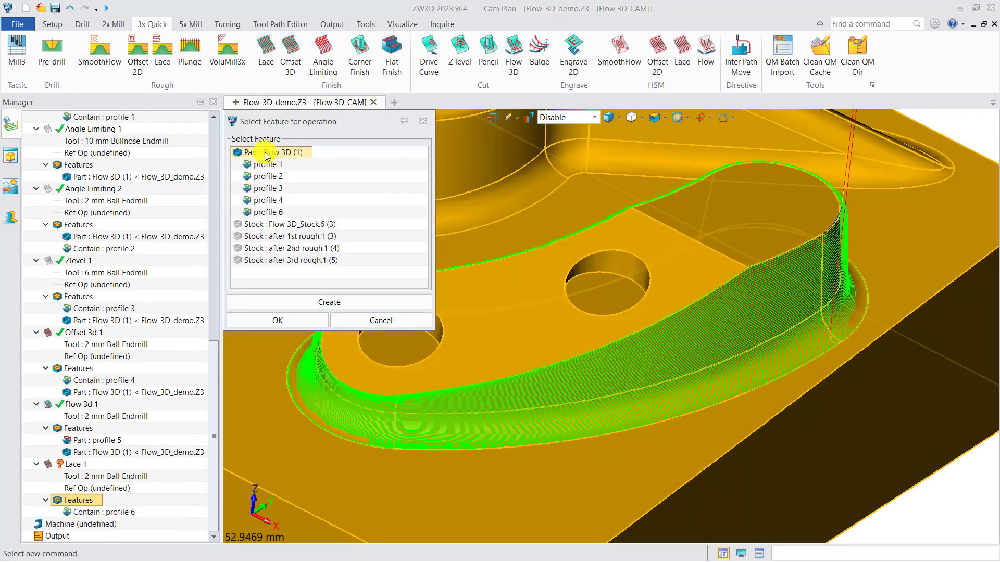
click(271, 320)
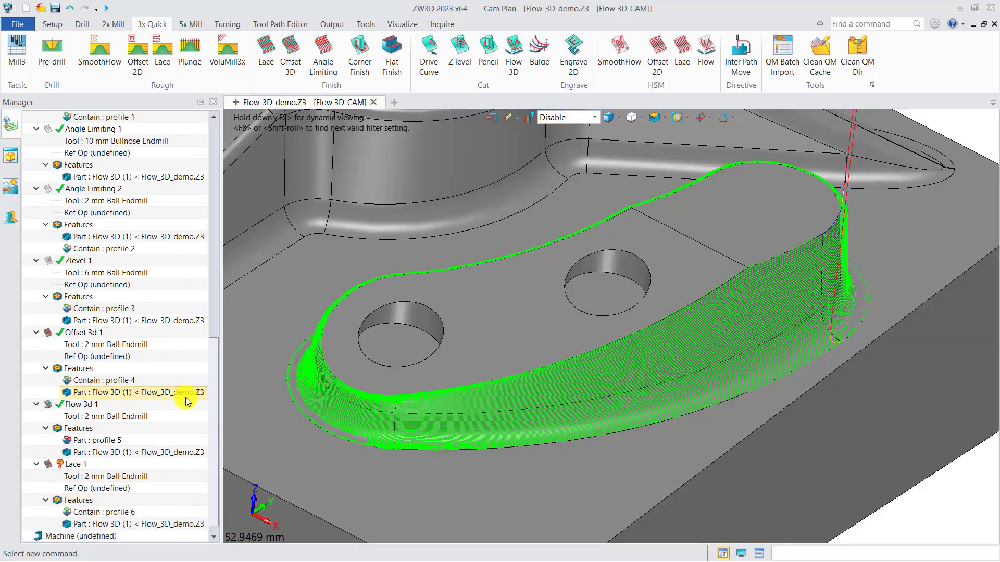
Calculate the Lace 1 toolpath and hide the Flow 3d 1 toolpath.
right_click(67, 463)
click(117, 152)
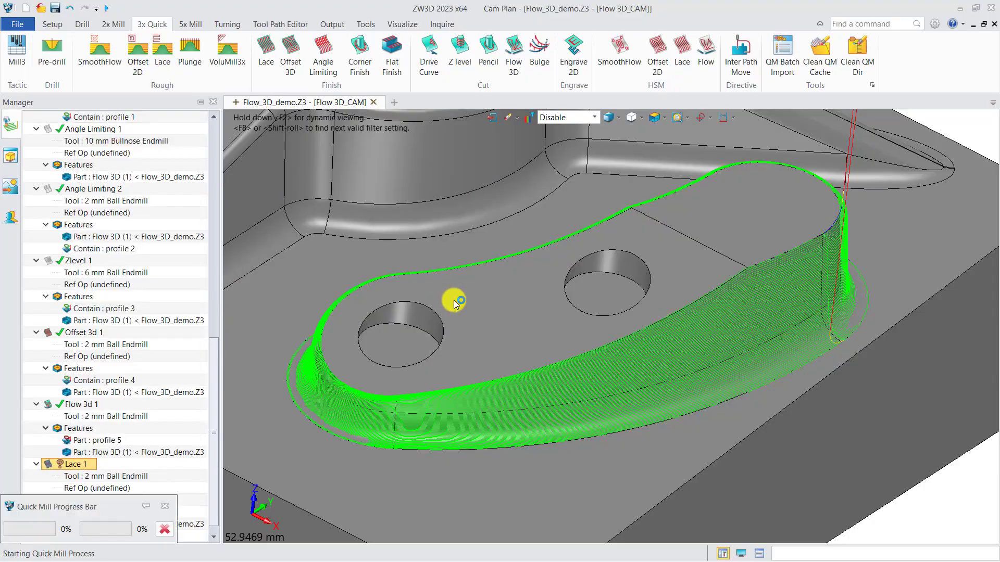
middle_drag(465, 321, 423, 345)
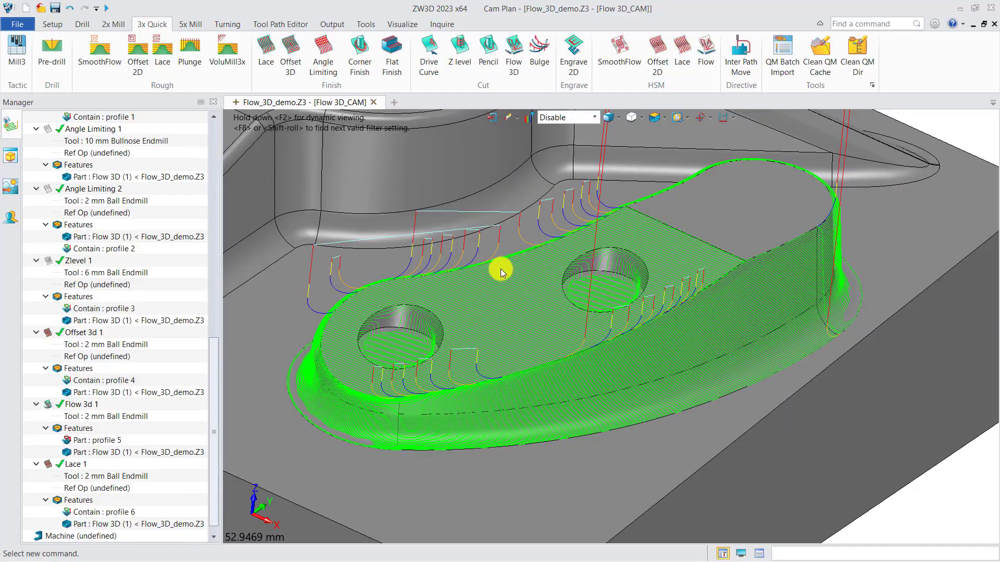
click(53, 407)
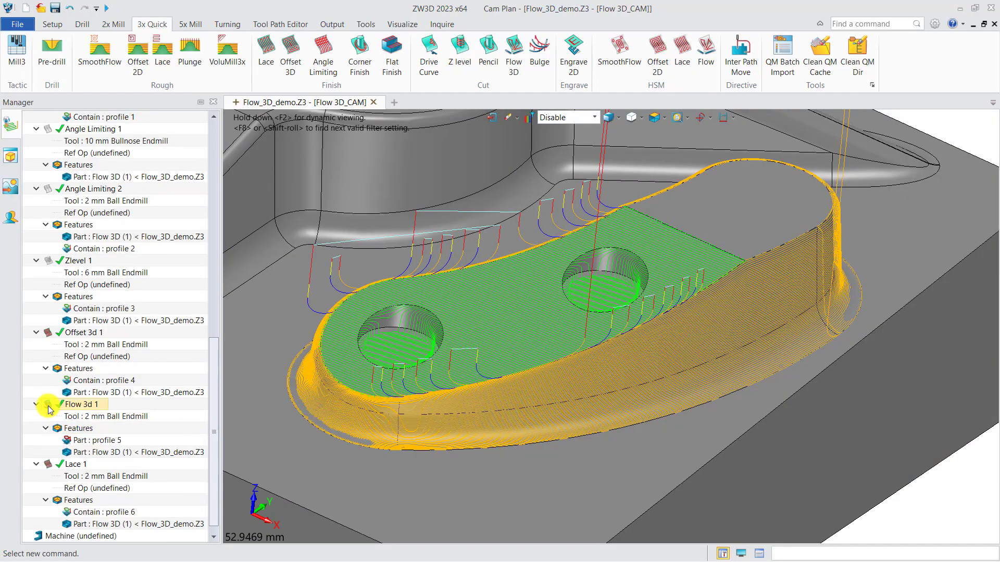
mouse_move(422, 430)
middle_down()
mouse_move(430, 423)
mouse_move(439, 432)
mouse_move(428, 416)
mouse_move(425, 427)
middle_up()
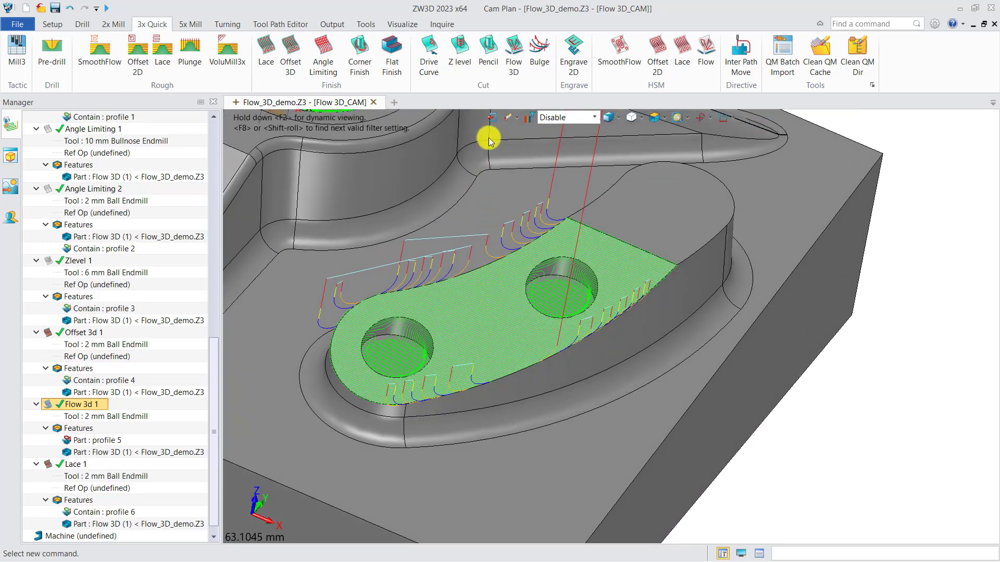
Return to the file's root object list, duplicate the Flow 3D part and name the copy auxi.
click(492, 118)
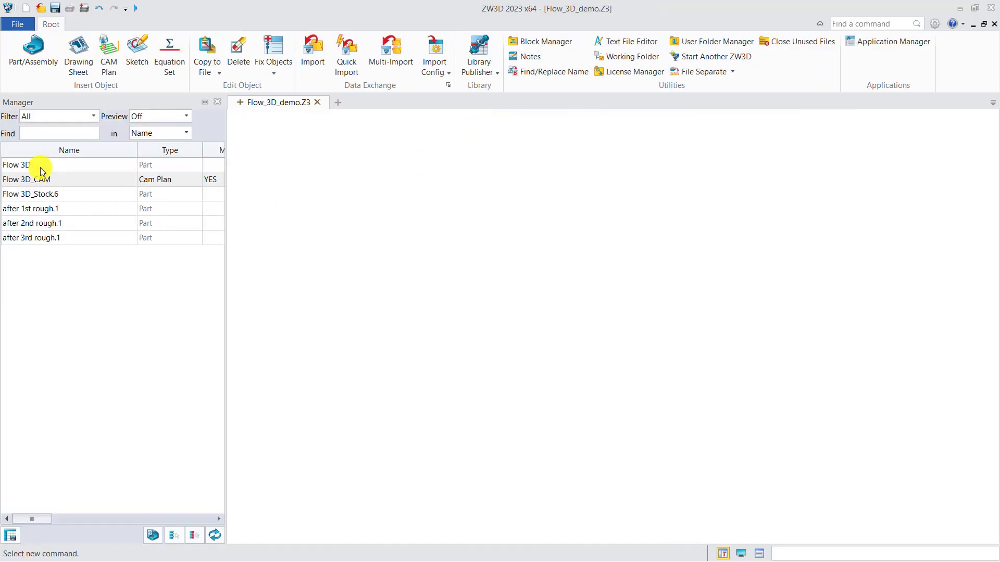
right_click(60, 165)
click(75, 233)
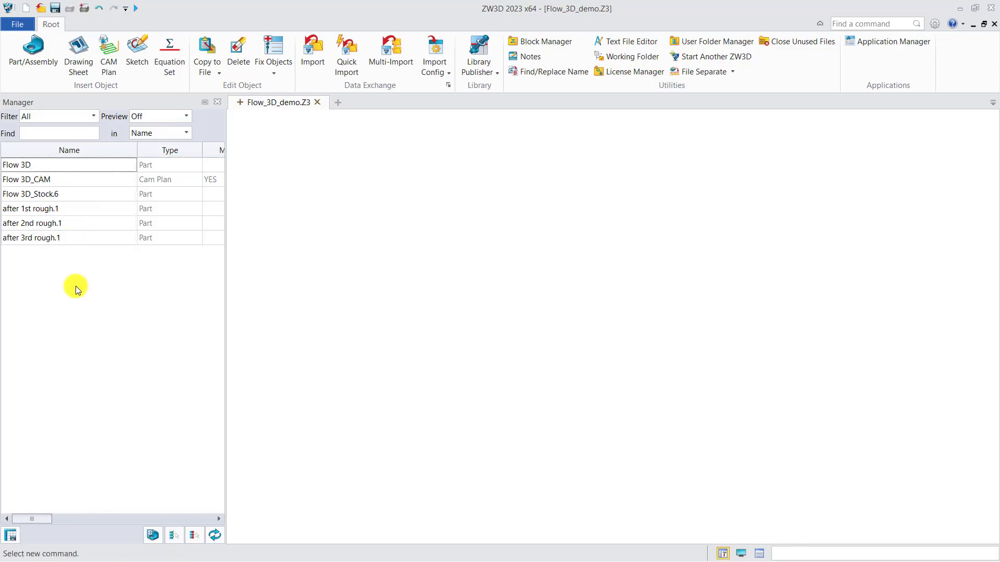
click(33, 179)
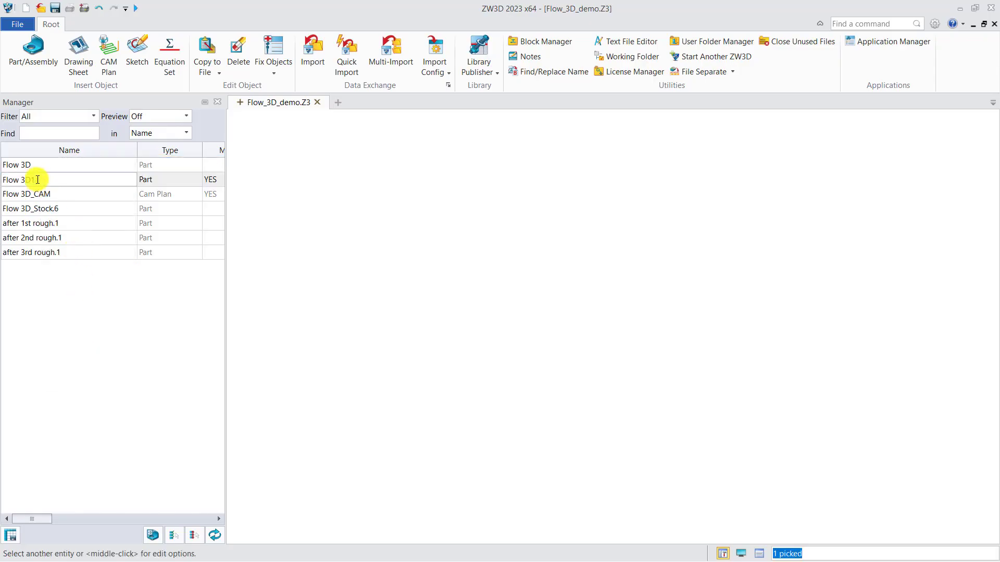
key(Return)
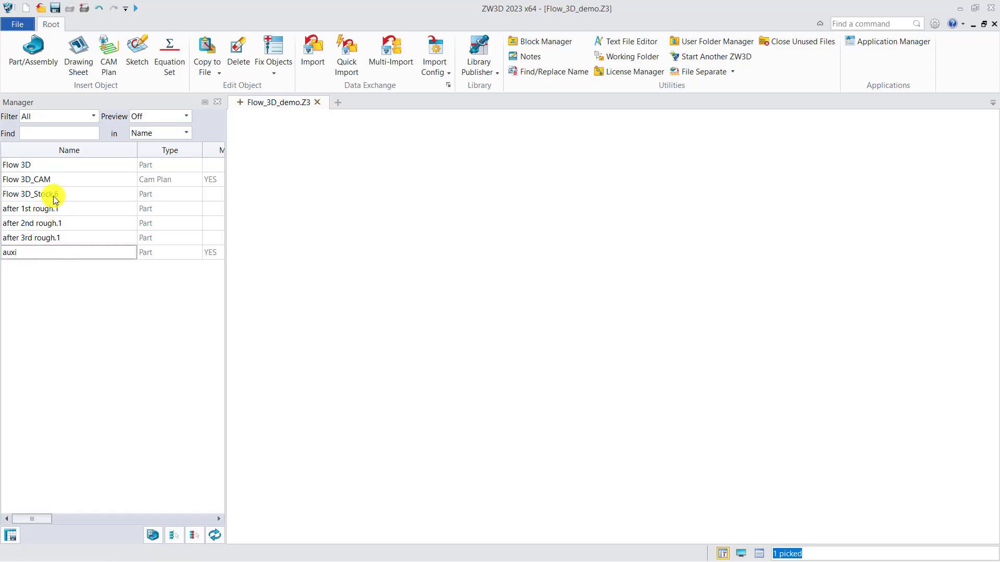
Open the auxi part and cap the curved boss's hole nearest its narrow end with a Trimmed Plane from the hole's two rim edges.
double_click(46, 252)
middle_drag(704, 379, 580, 366)
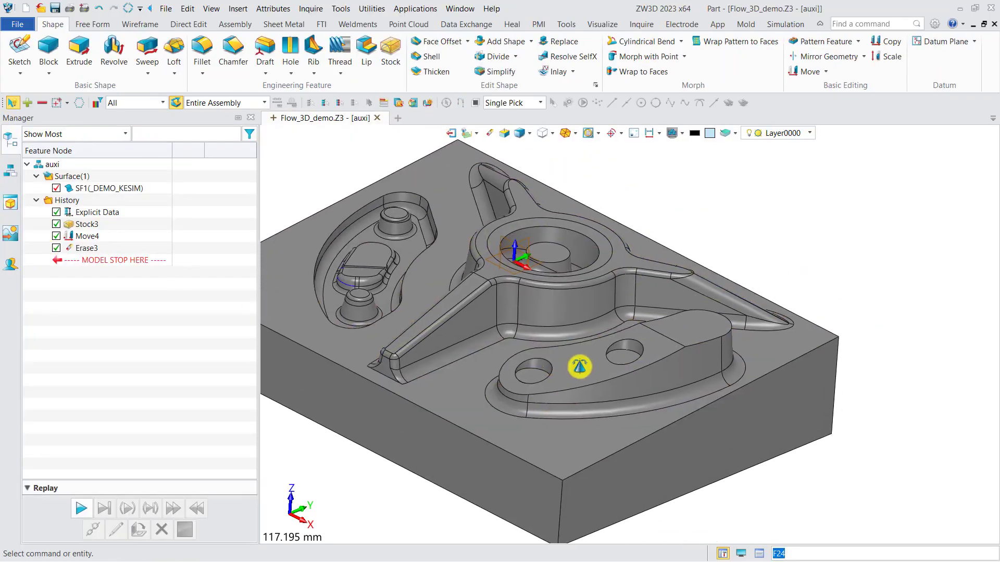
click(105, 24)
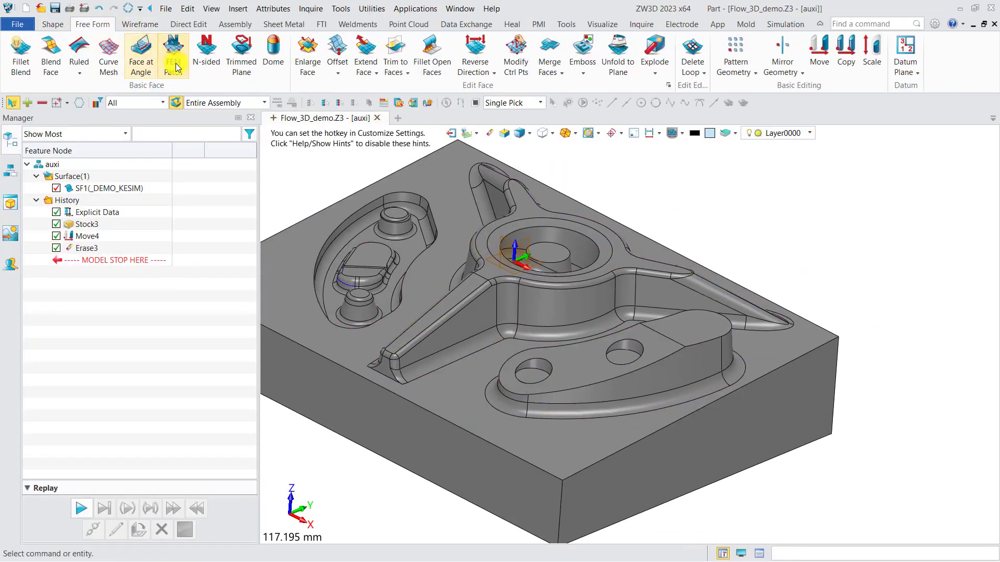
click(242, 52)
scroll(518, 367, up, 3)
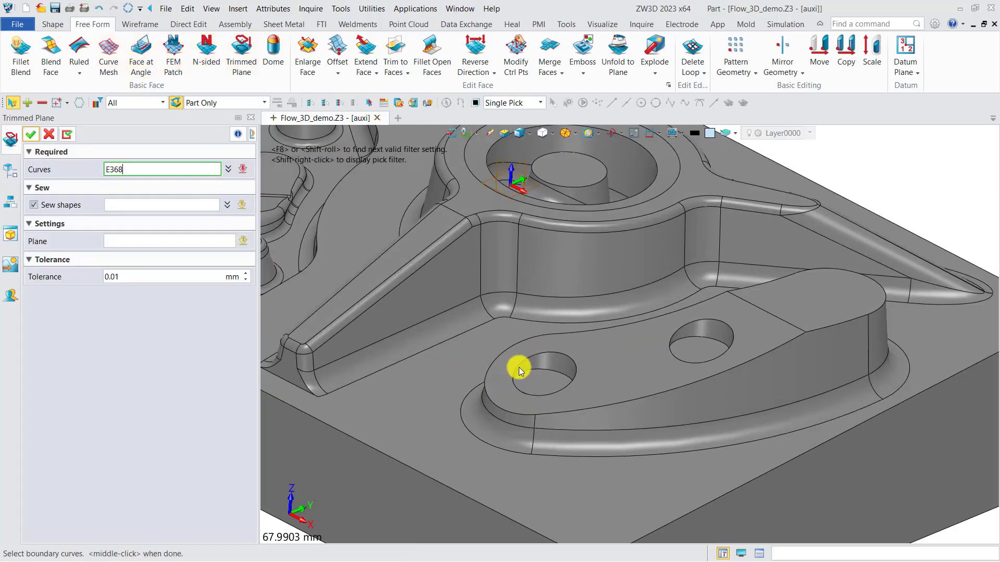
click(519, 368)
scroll(563, 353, up, 6)
click(567, 352)
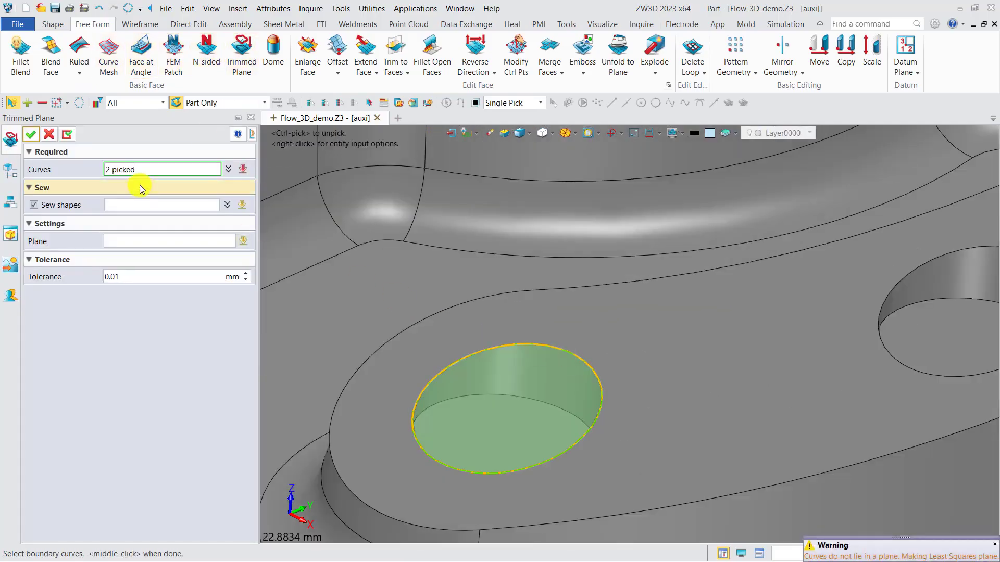
click(36, 136)
Cap the curved boss's other hole with a second Trimmed Plane built from its two rim edges.
scroll(389, 279, down, 3)
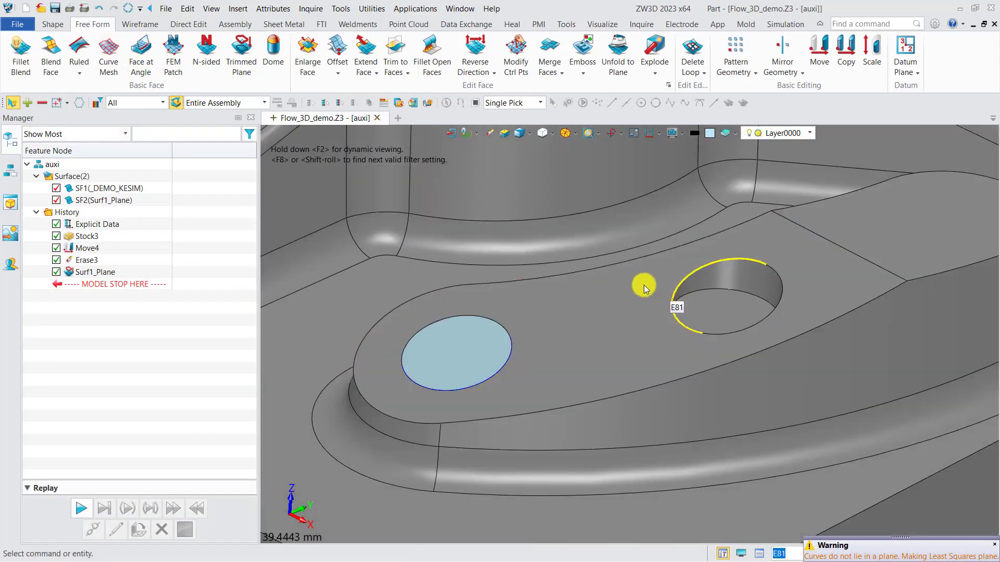
middle_click(674, 285)
click(673, 286)
click(781, 289)
click(30, 135)
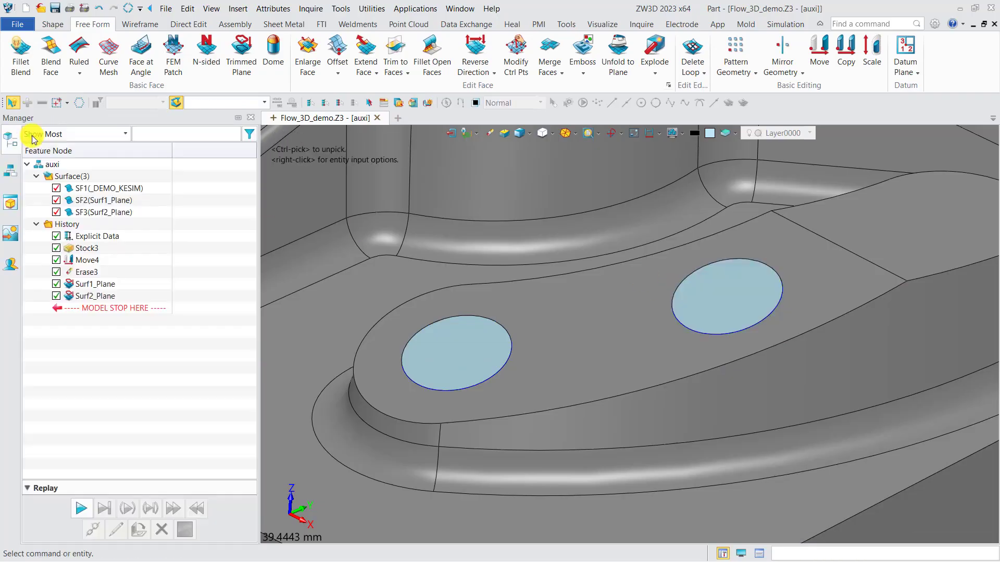
Hide the original SF1 surface so only the two cap planes show, and reopen the Flow 3D_CAM plan.
click(56, 188)
scroll(475, 221, down, 3)
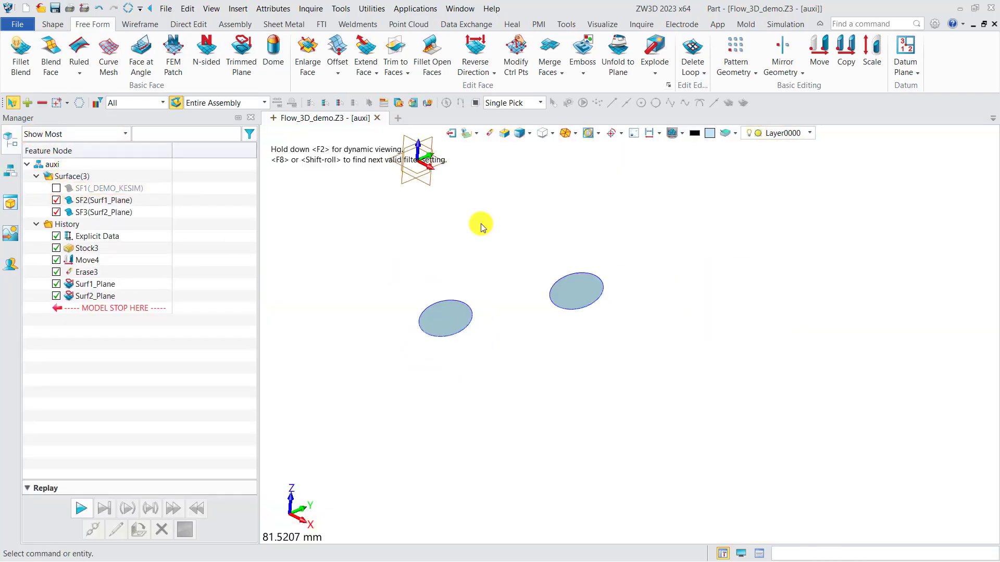
click(450, 133)
double_click(79, 180)
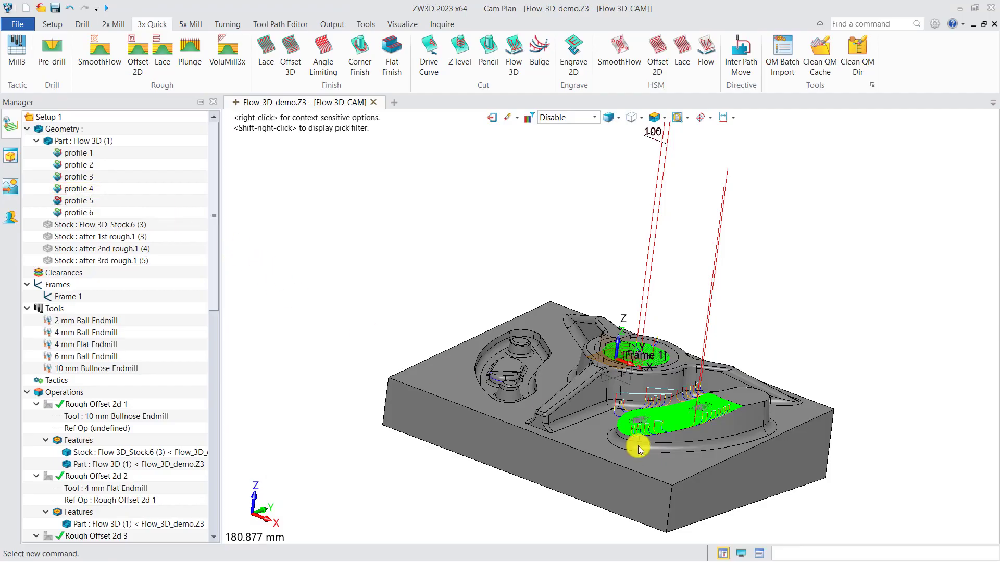
Insert the auxi part from Flow_3D_demo.Z3 as a component in the CAM plan's geometry.
middle_drag(640, 444, 327, 290)
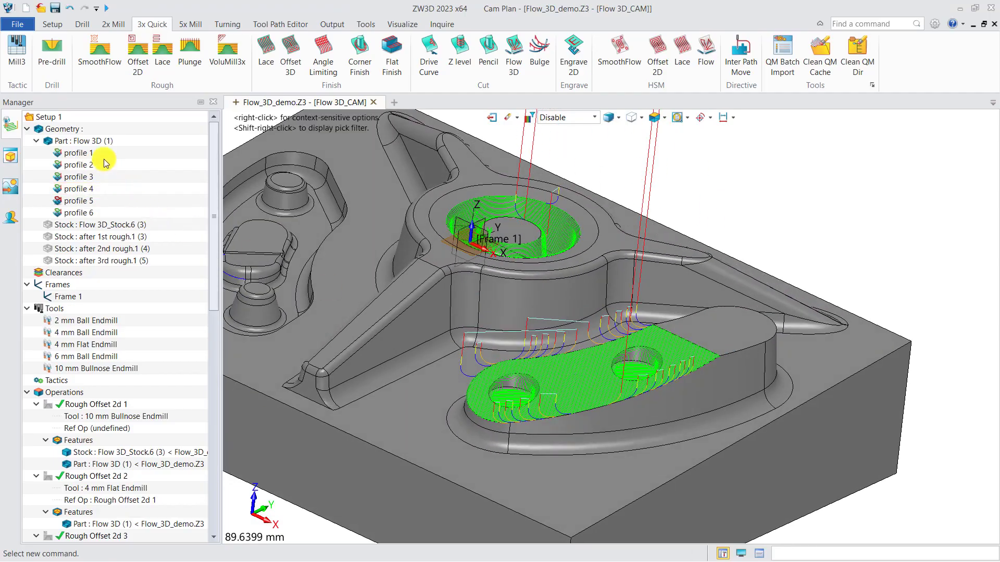
right_click(68, 129)
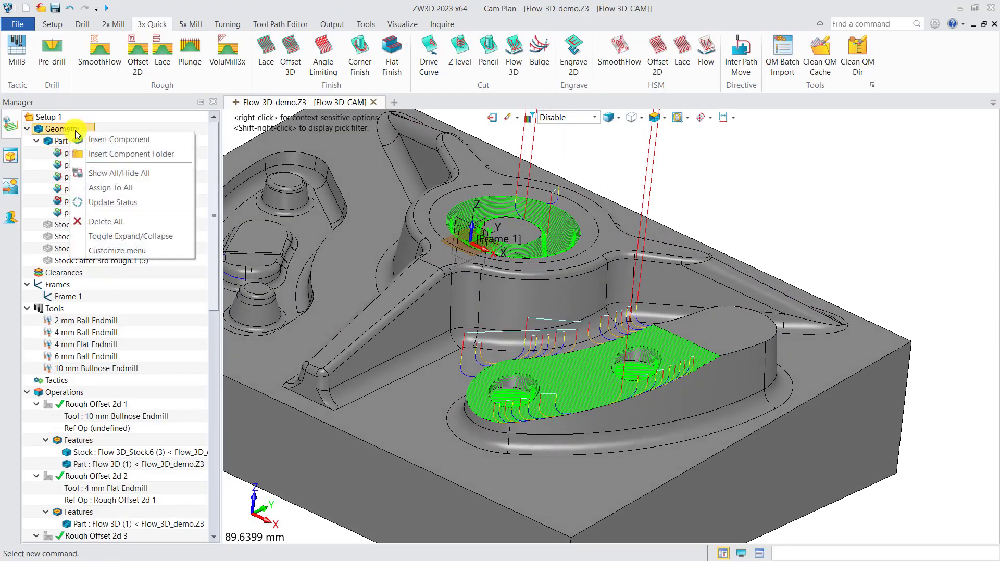
click(114, 147)
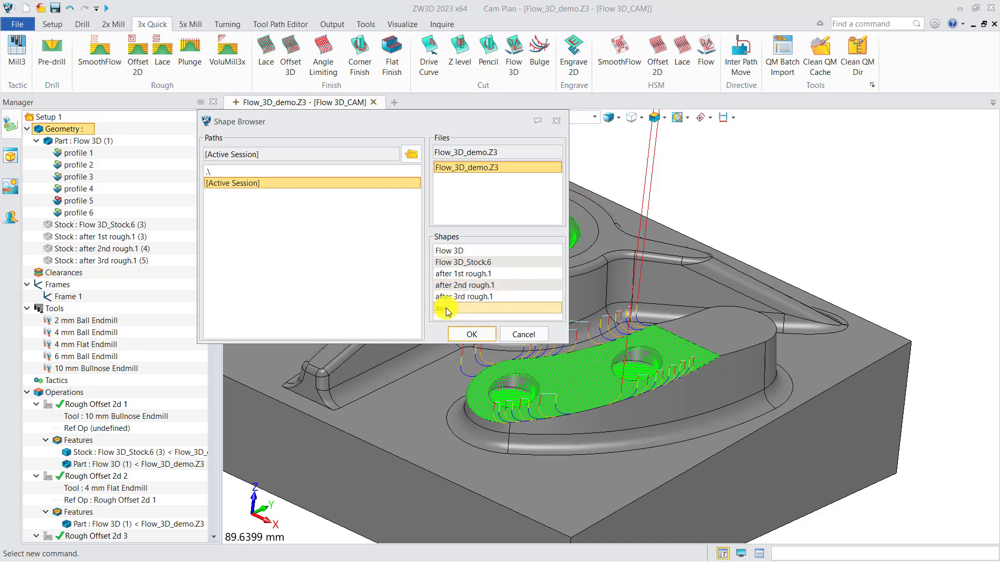
click(458, 333)
scroll(524, 404, up, 2)
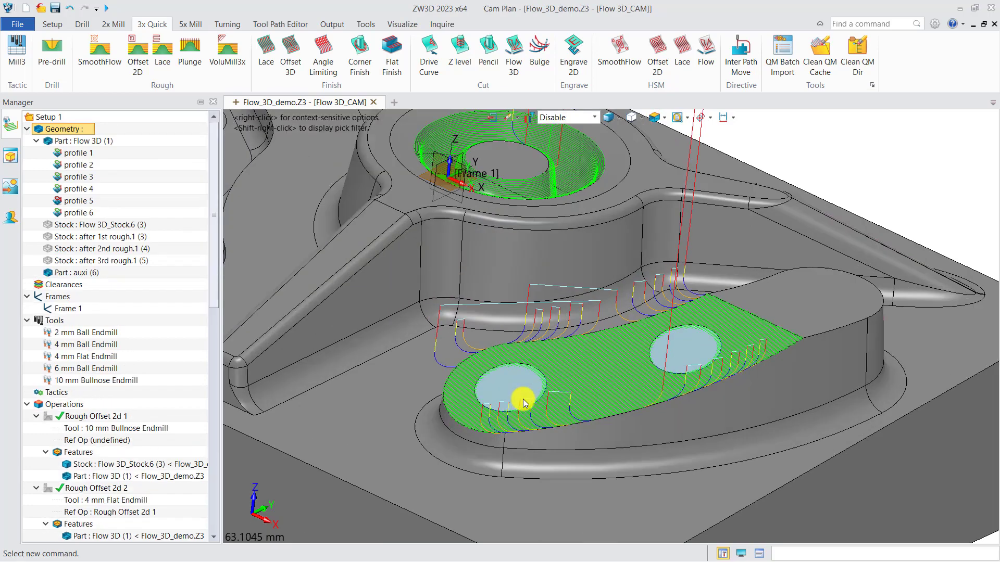
scroll(523, 403, up, 2)
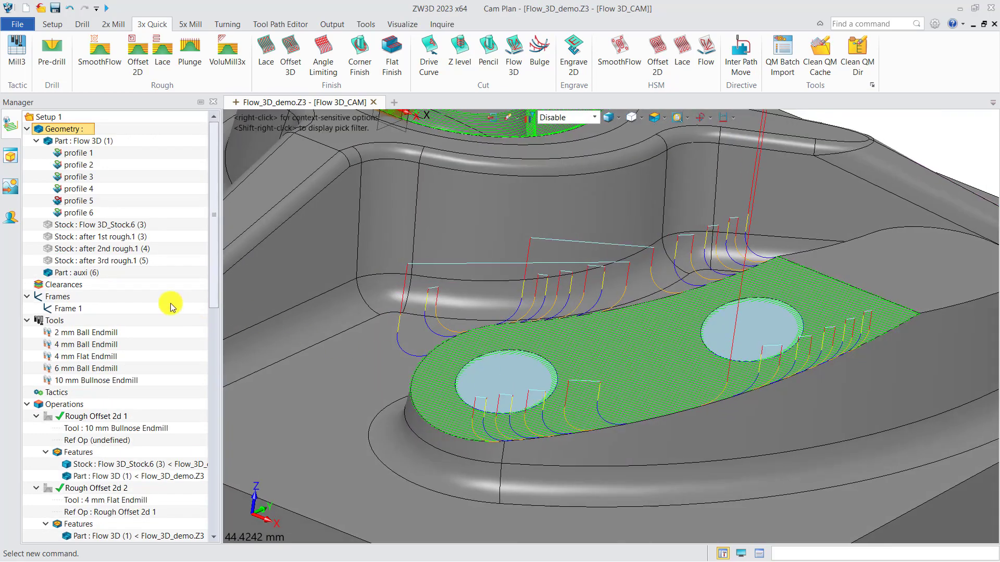
Add the auxi part to the features of the Lace 1 operation.
scroll(67, 312, down, 2)
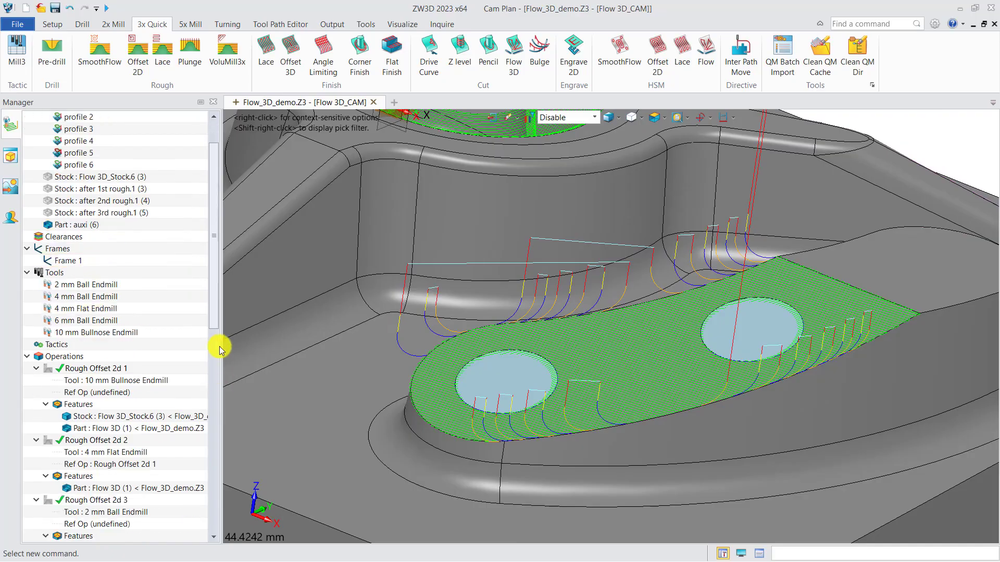
drag(212, 341, 206, 543)
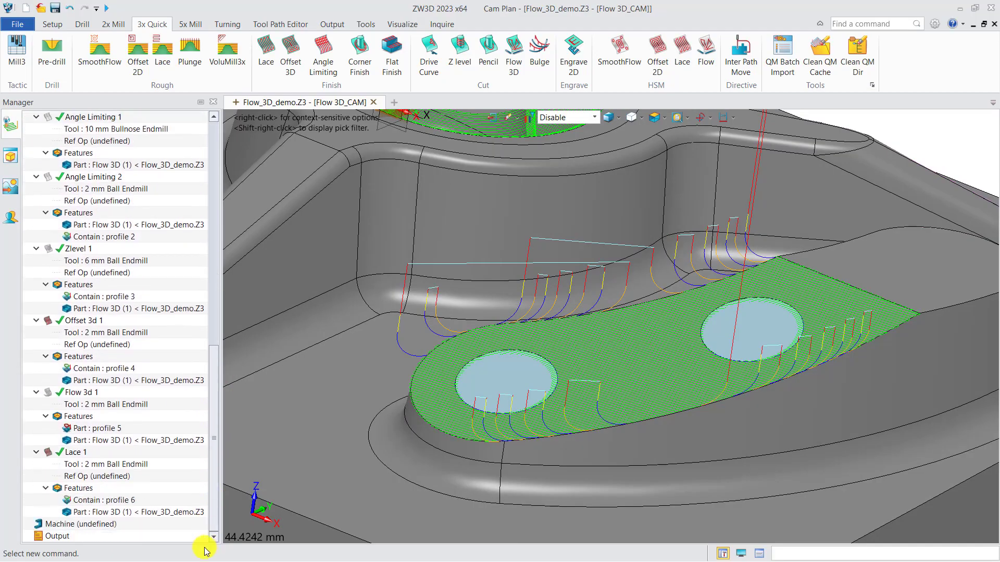
right_click(87, 489)
click(111, 499)
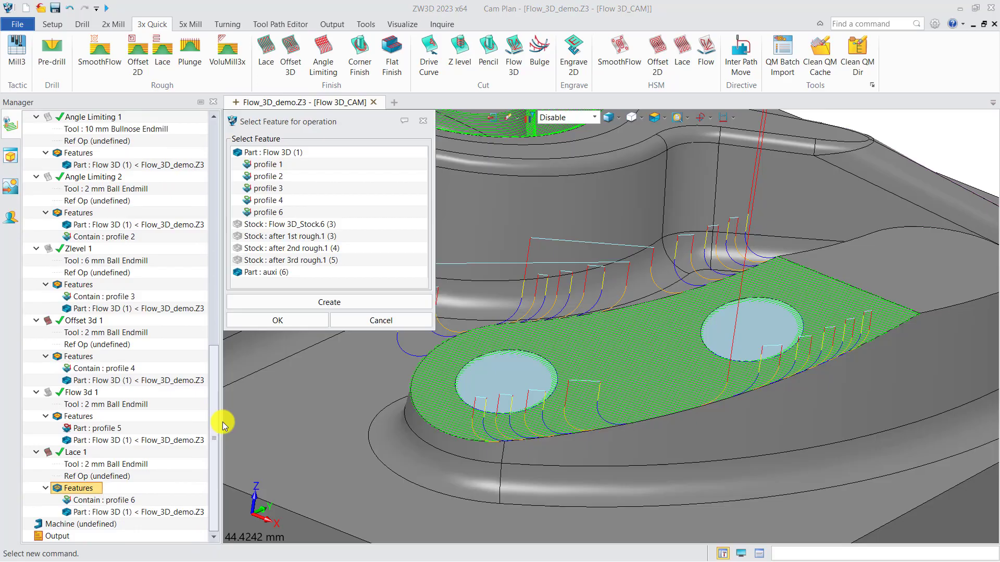
click(272, 273)
click(278, 320)
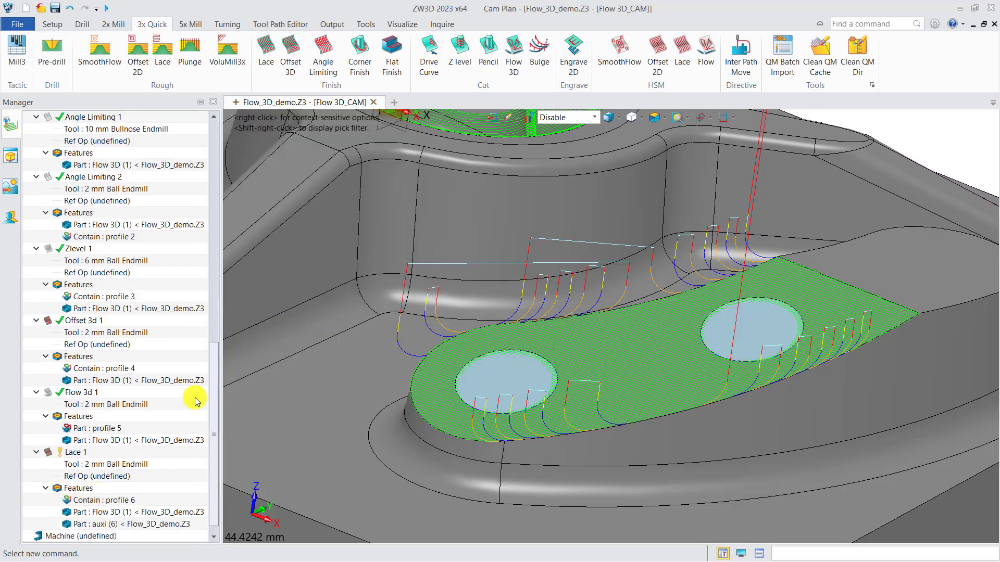
Recalculate the Lace 1 toolpath with the auxi caps included and inspect it over the curved boss.
double_click(78, 453)
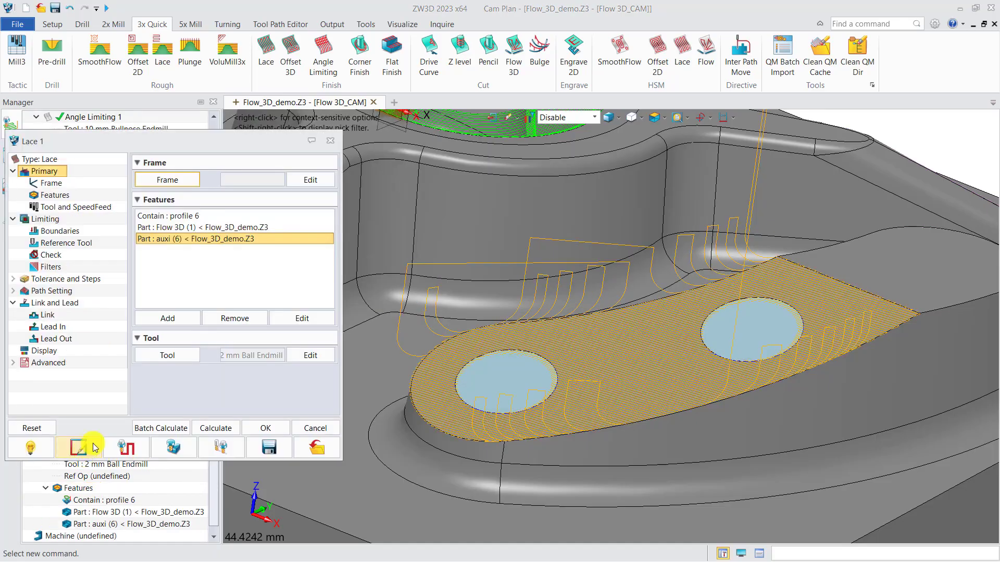
click(67, 292)
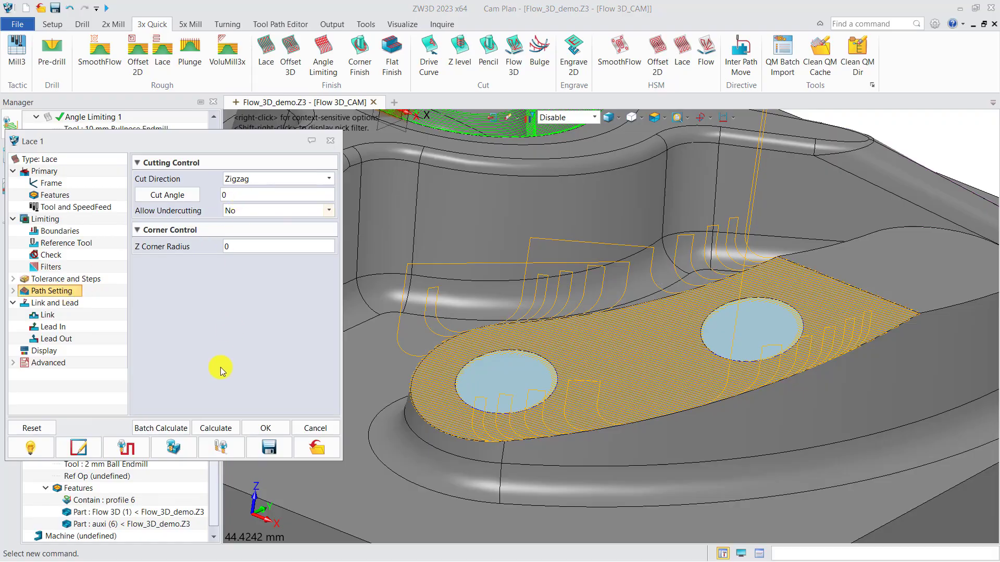
click(209, 429)
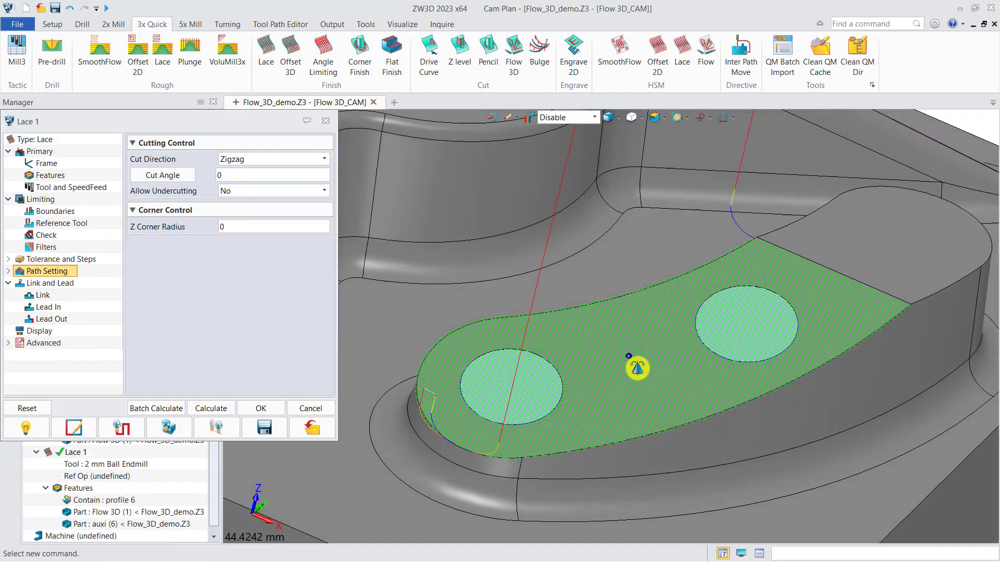
middle_drag(585, 395, 590, 424)
scroll(582, 395, down, 5)
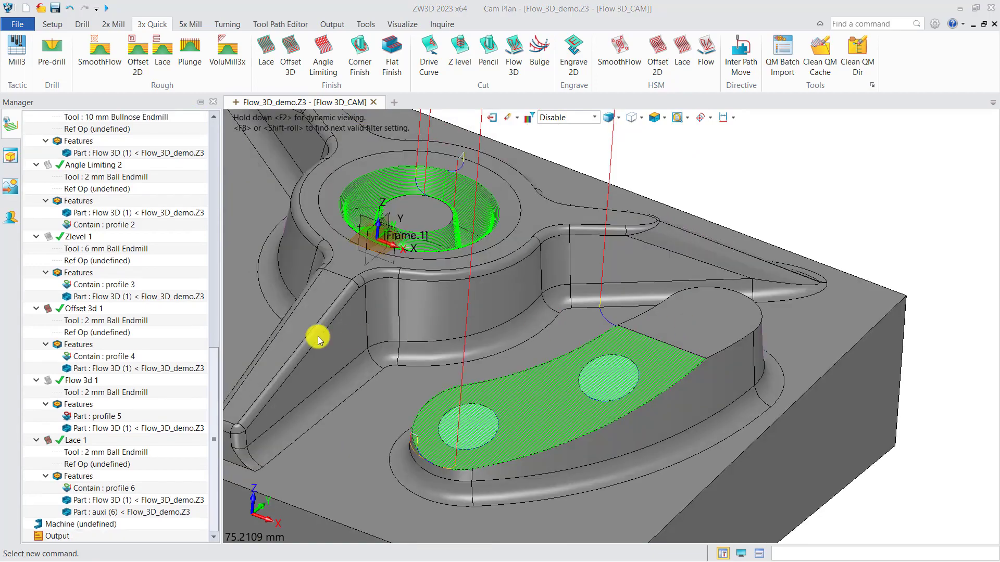
Create an Offset 3D finishing operation with a new Contain profile from the base edges of the pocket's two round bosses and oblong island.
middle_drag(326, 338, 574, 428)
right_drag(474, 408, 475, 420)
middle_drag(458, 393, 511, 415)
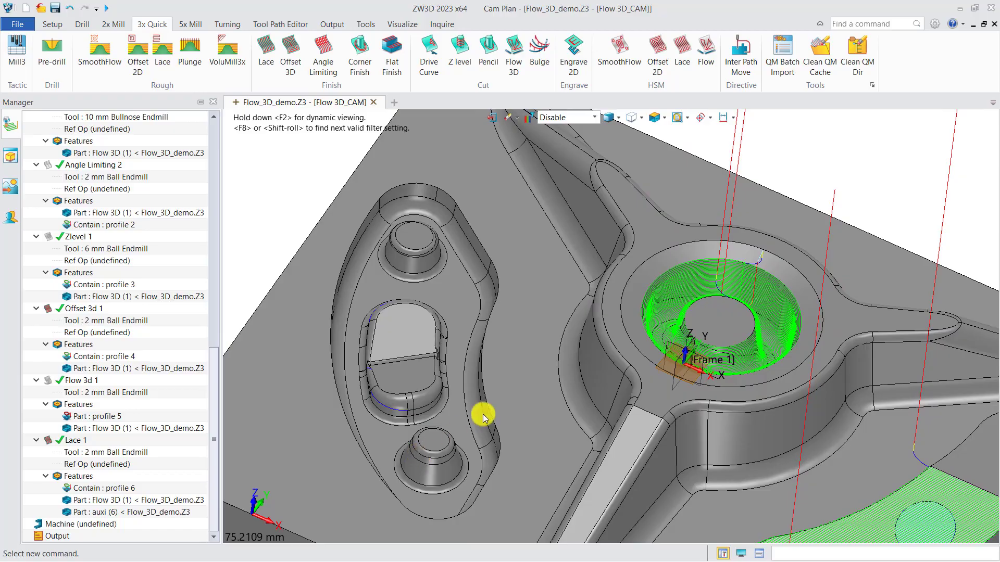
click(292, 53)
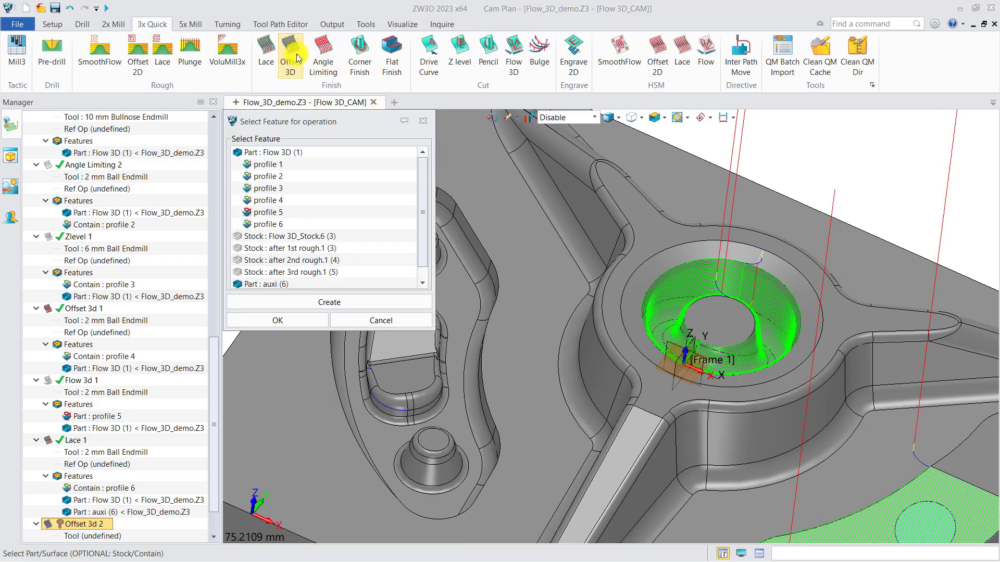
click(335, 303)
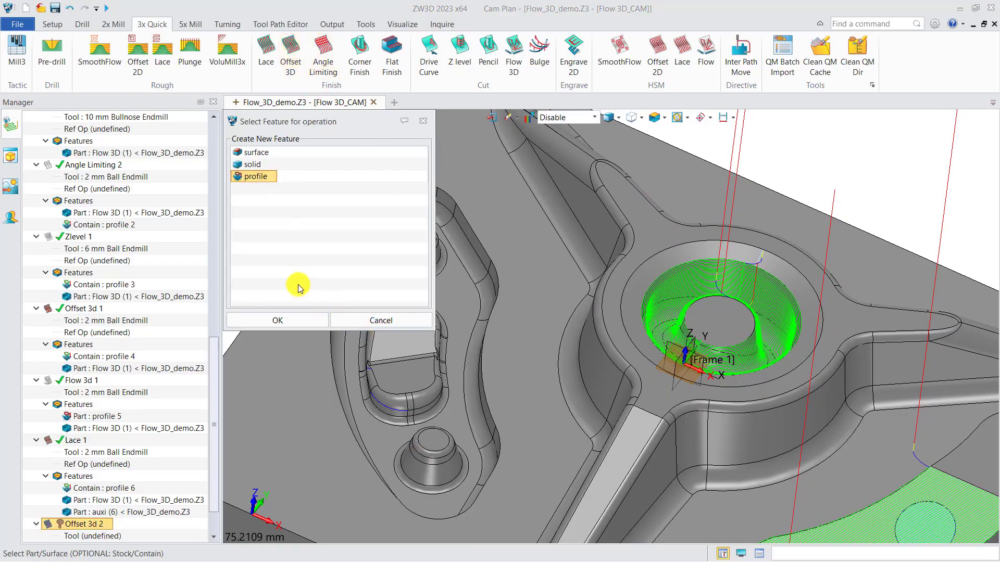
click(295, 319)
click(286, 268)
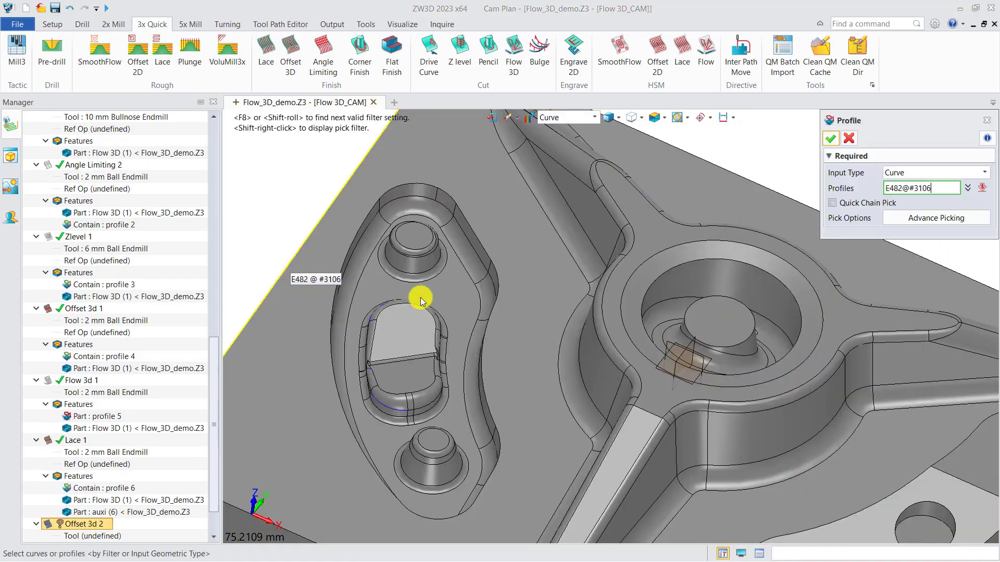
click(432, 277)
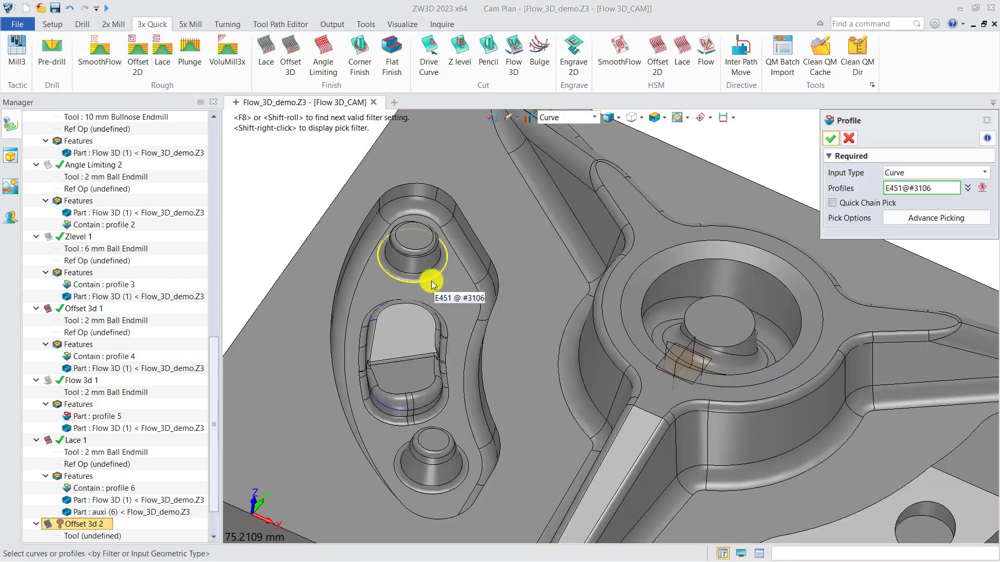
click(442, 415)
click(463, 483)
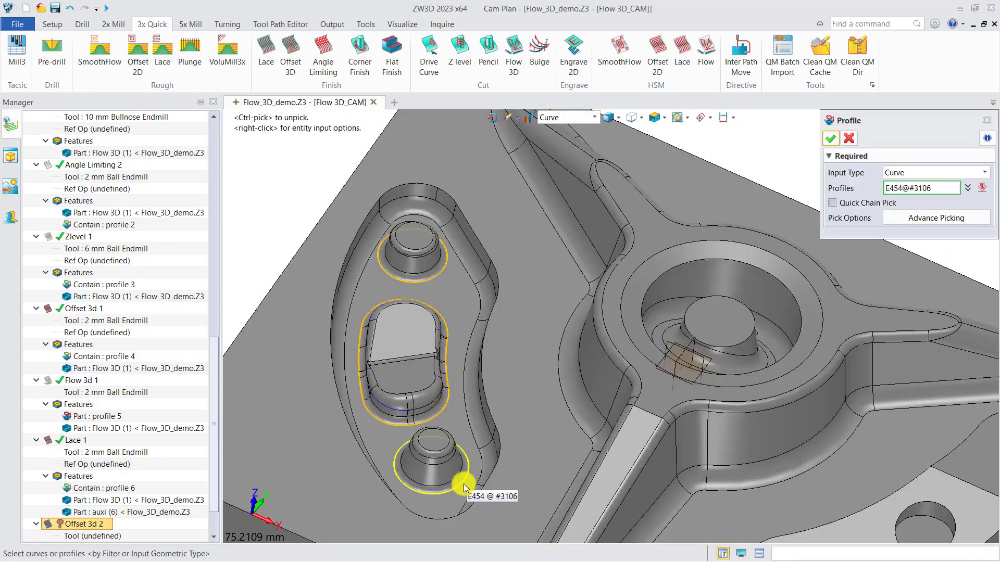
click(830, 138)
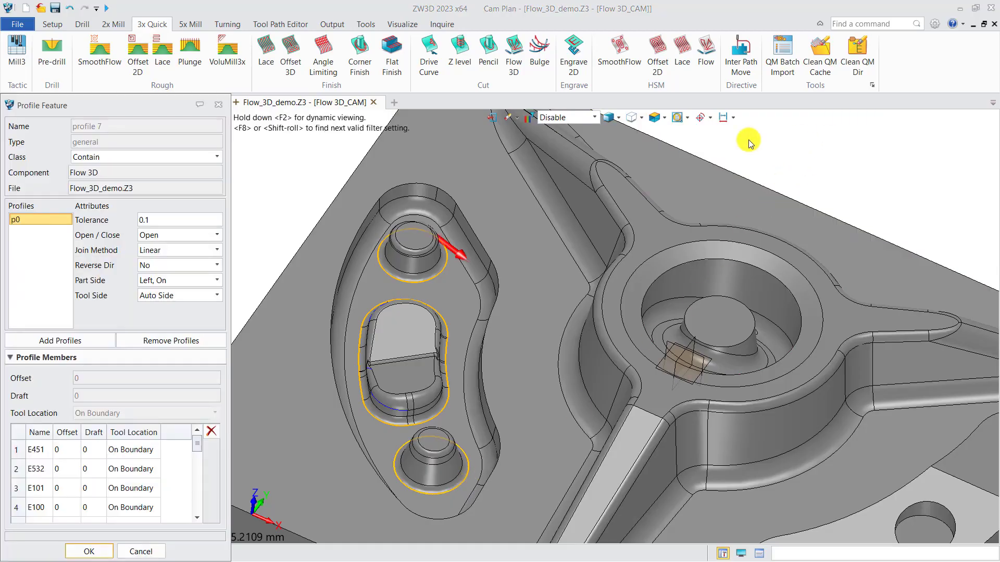
click(102, 550)
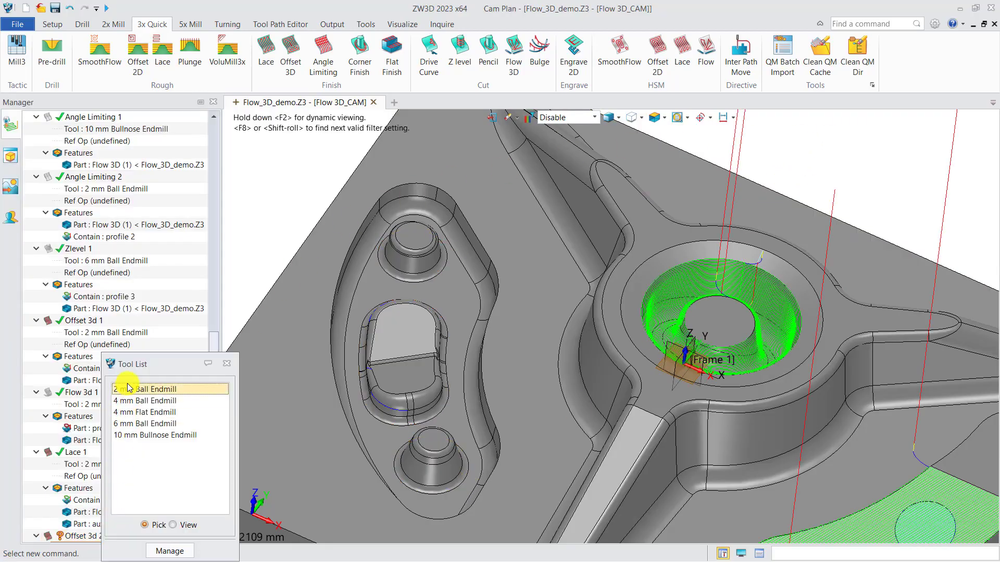
Assign the 2 mm Ball Endmill to the new Offset 3D operation and add the Flow 3D part to its features.
click(146, 390)
scroll(138, 416, down, 2)
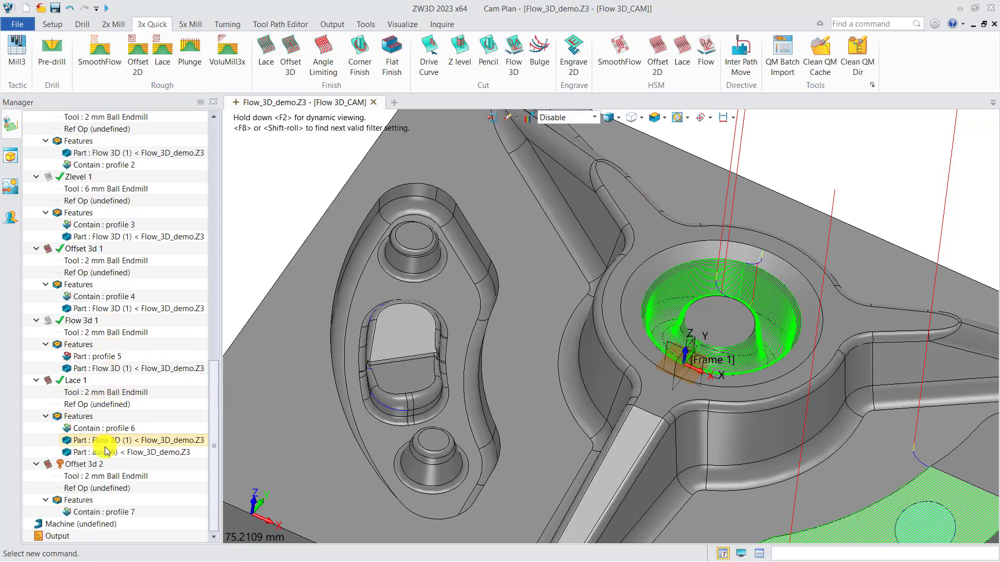
right_click(113, 503)
click(116, 508)
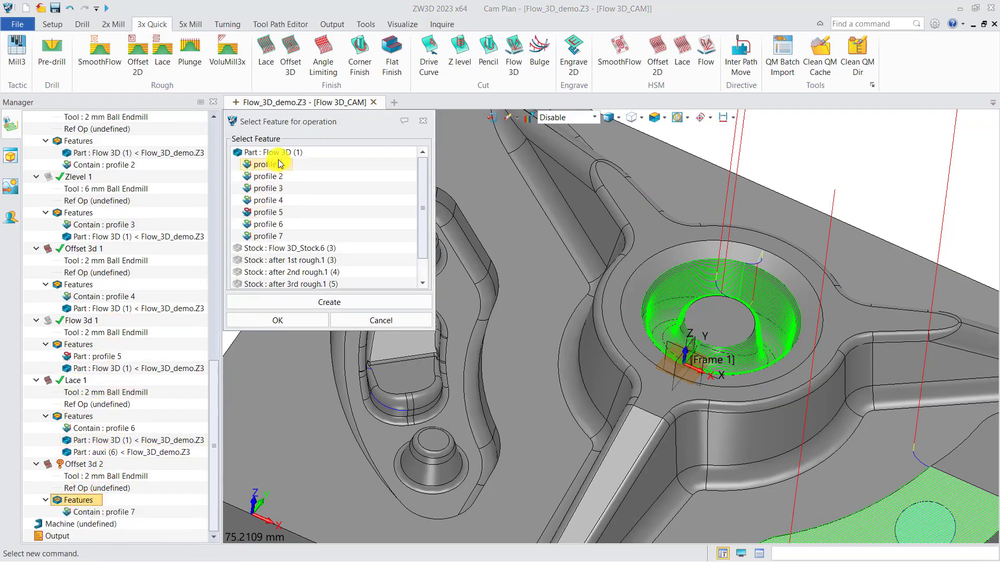
click(265, 153)
click(278, 320)
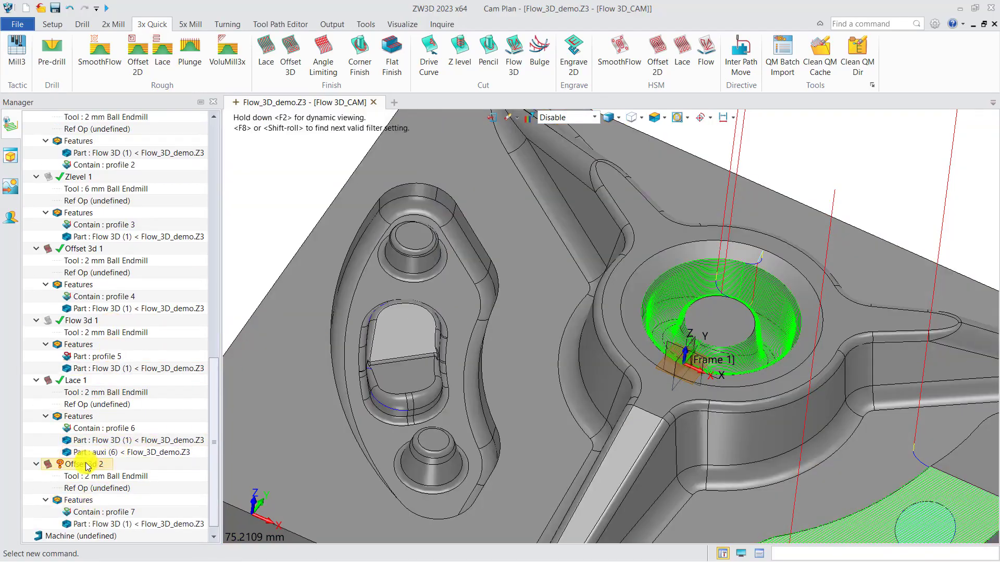
Calculate the new Offset 3D operation and inspect its toolpath on the oblong island.
right_click(85, 463)
click(135, 162)
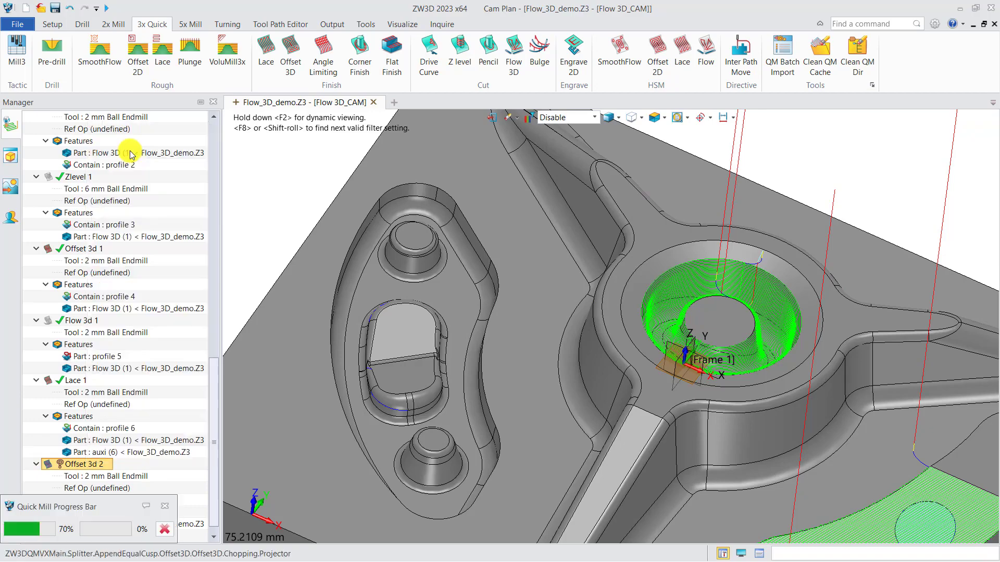
scroll(397, 397, up, 6)
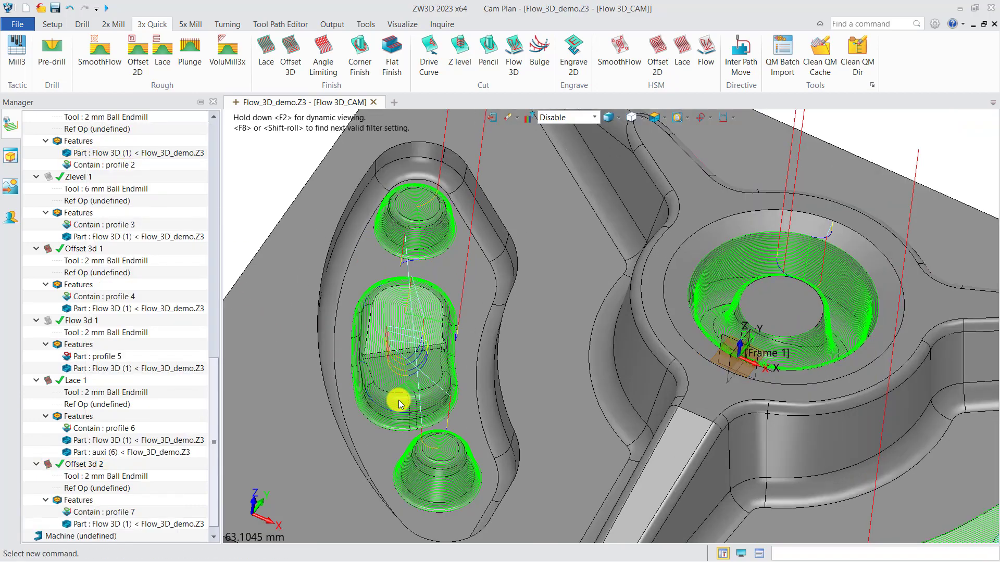
mouse_move(415, 392)
right_down()
mouse_move(453, 412)
mouse_move(422, 414)
mouse_move(417, 401)
right_up()
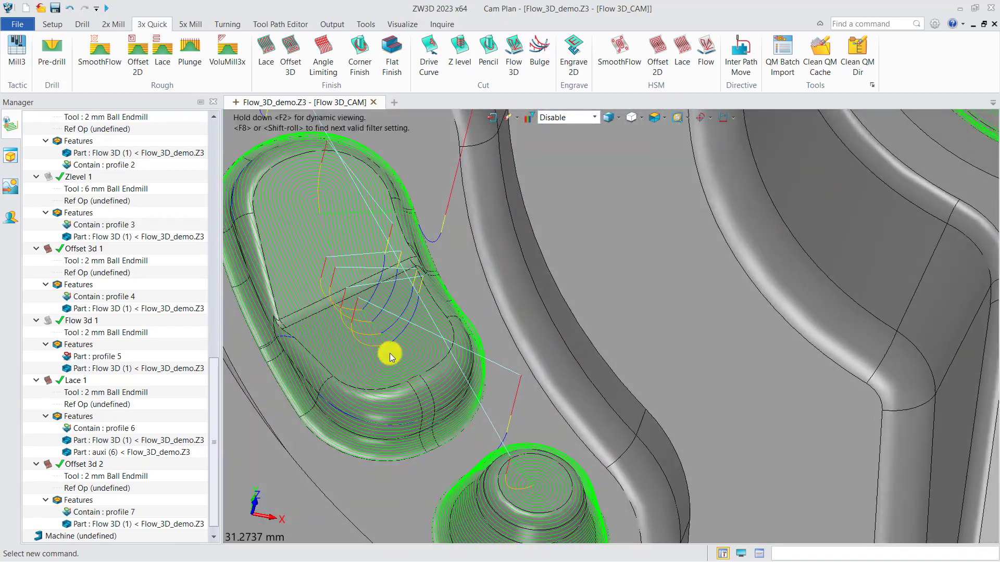
middle_drag(390, 354, 437, 398)
scroll(416, 362, up, 2)
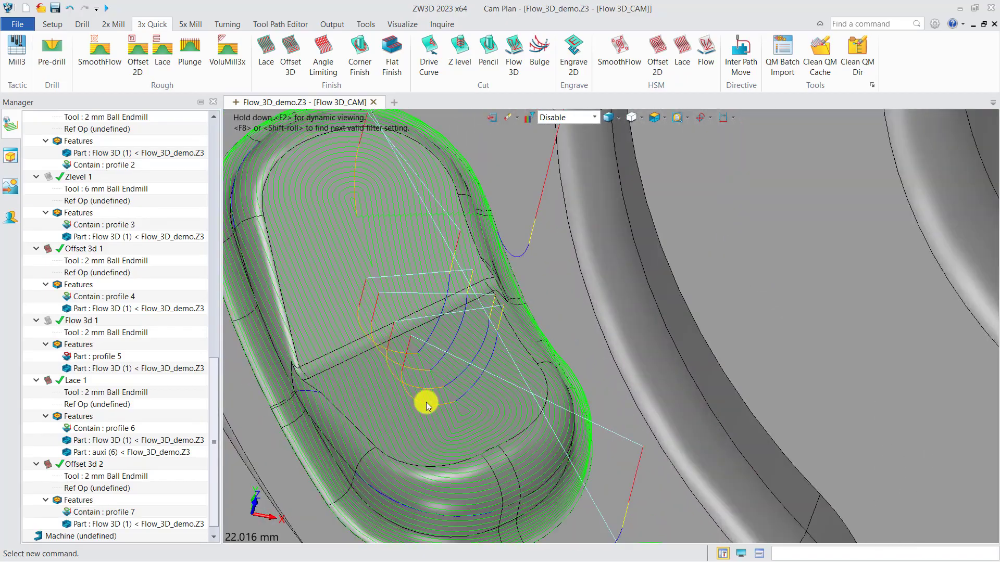
Set the stepover of the Offset 3d 2 operation to Absolute with a value of 0.1.
double_click(84, 464)
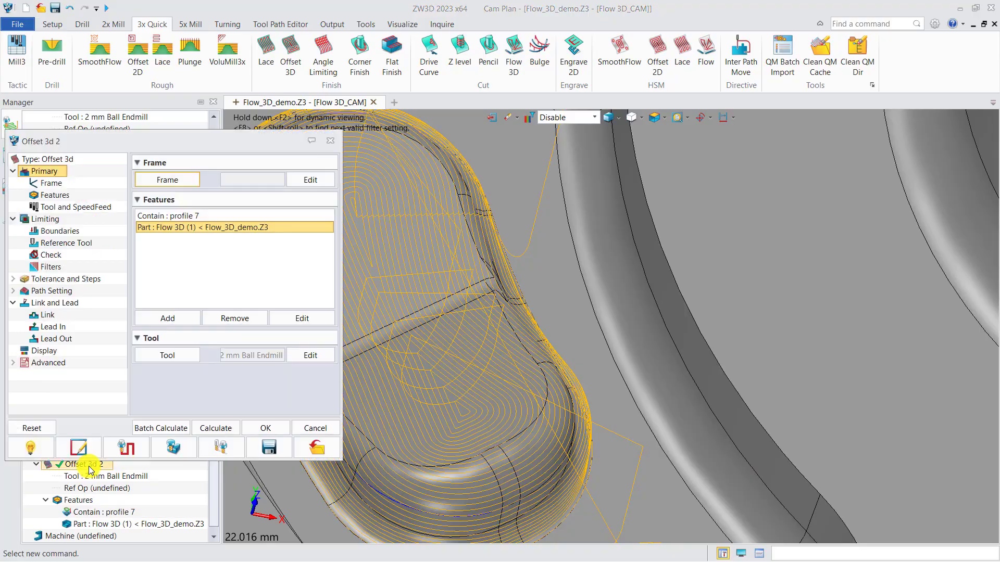
right_drag(517, 402, 375, 328)
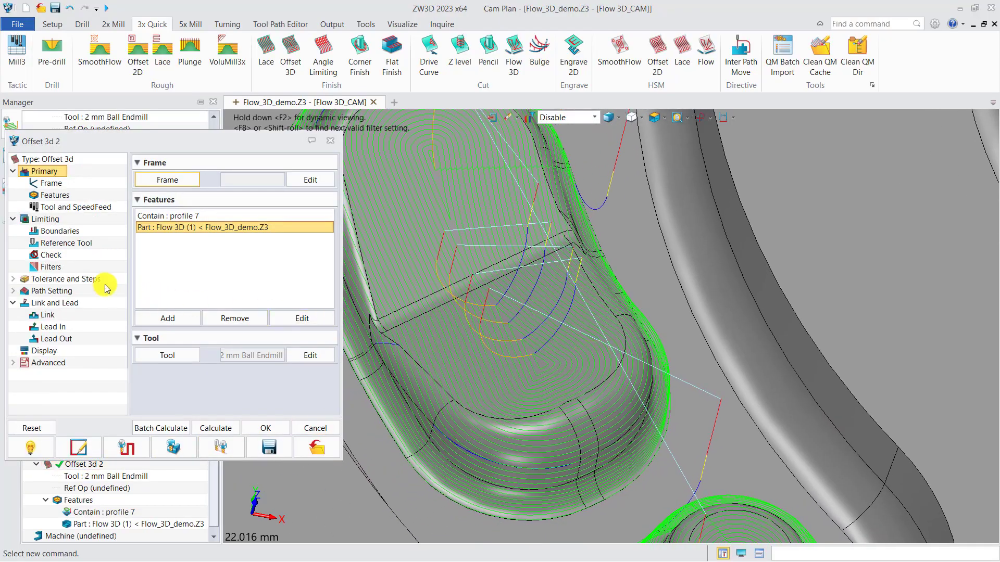
click(85, 282)
click(246, 236)
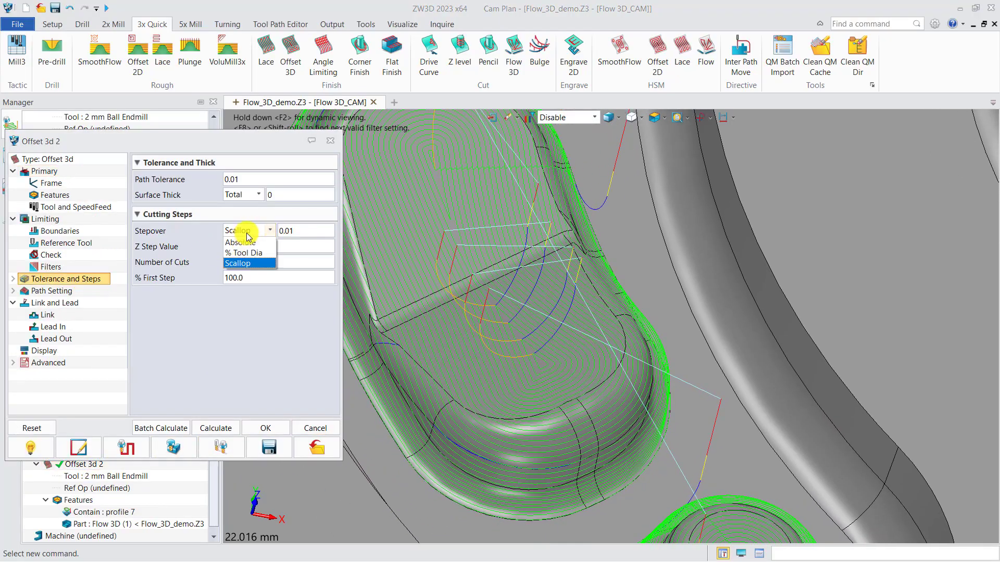
click(250, 243)
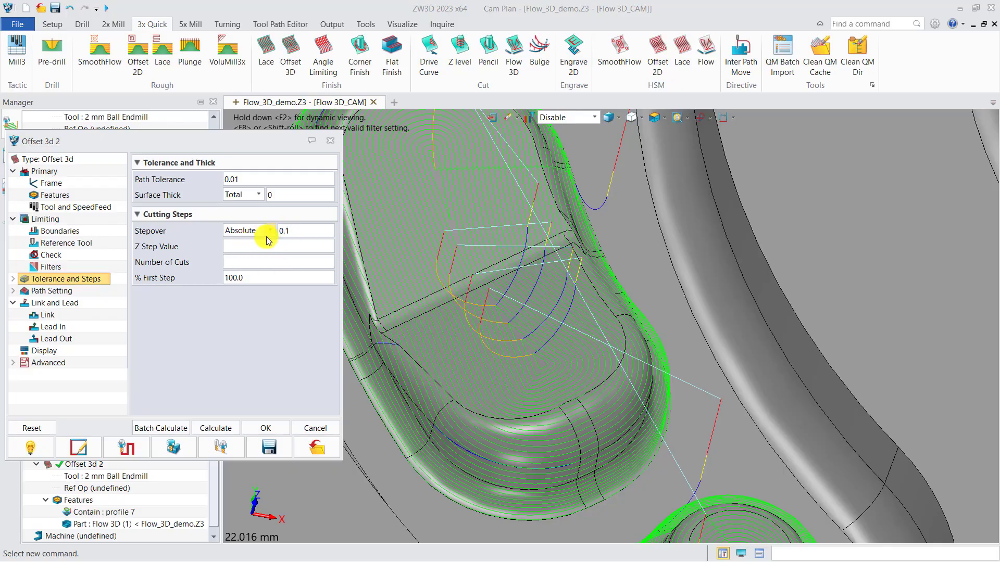
Set the short link type of the Offset 3d 2 operation to On Surface.
click(50, 316)
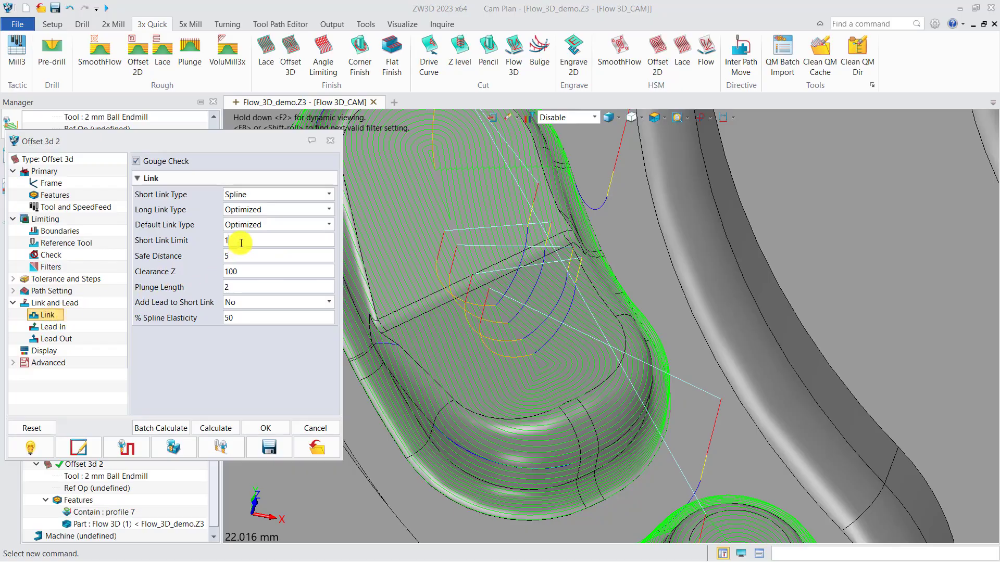
click(262, 196)
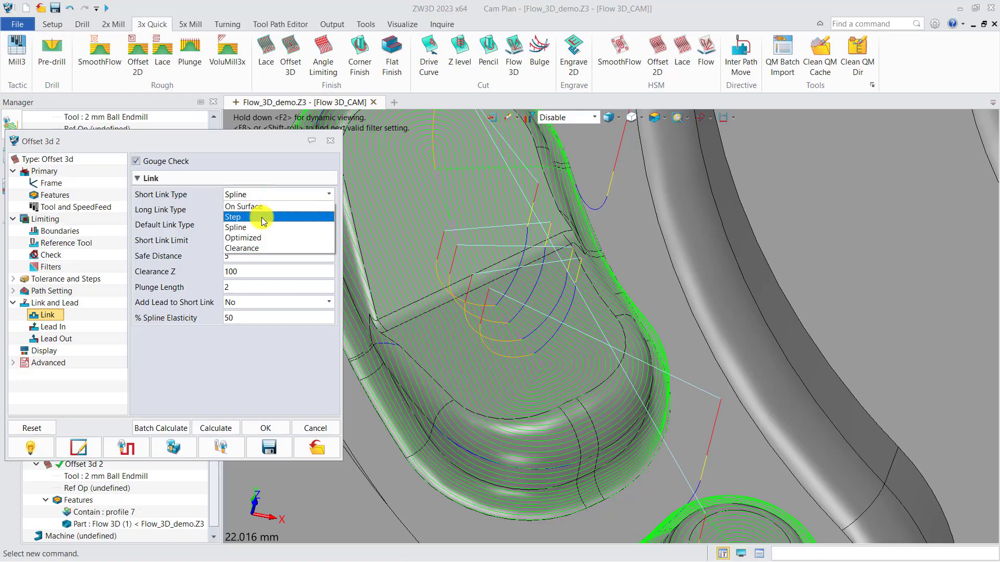
click(260, 208)
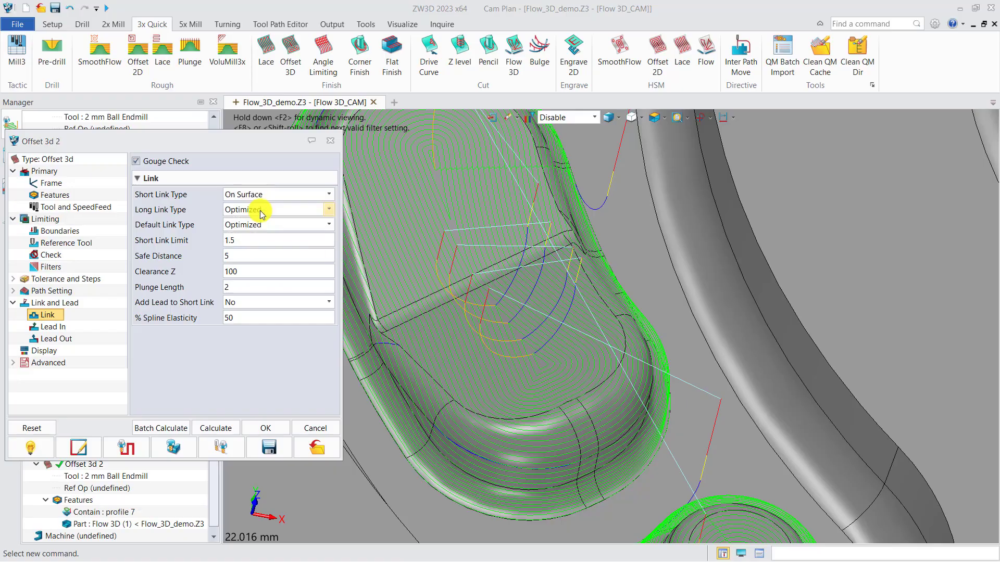
Recalculate the Offset 3d 2 operation, close its settings and inspect the toolpaths on the oblong island and both round bosses.
click(216, 428)
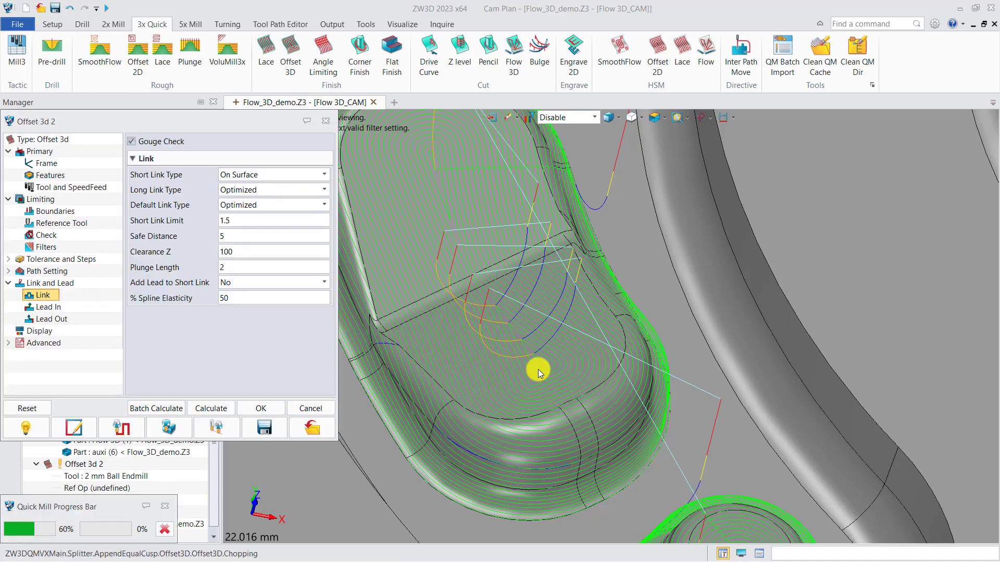
scroll(483, 346, down, 3)
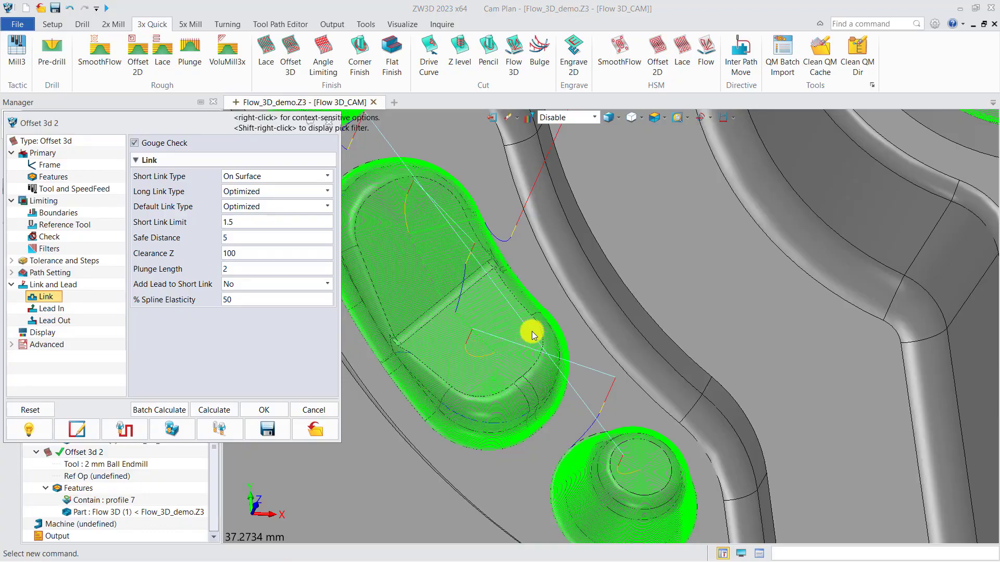
click(330, 123)
right_drag(599, 287, 572, 375)
scroll(550, 341, down, 6)
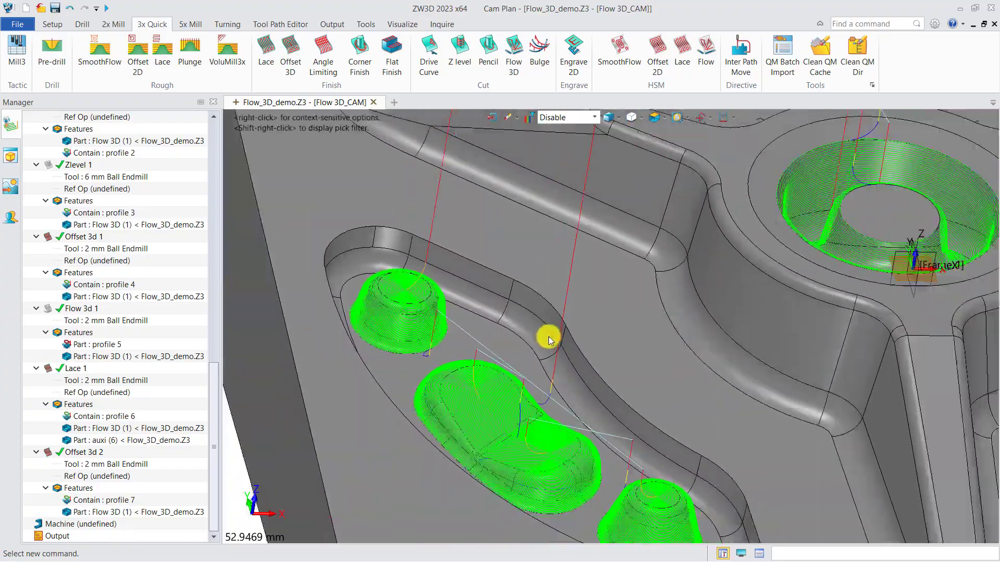
scroll(549, 351, up, 5)
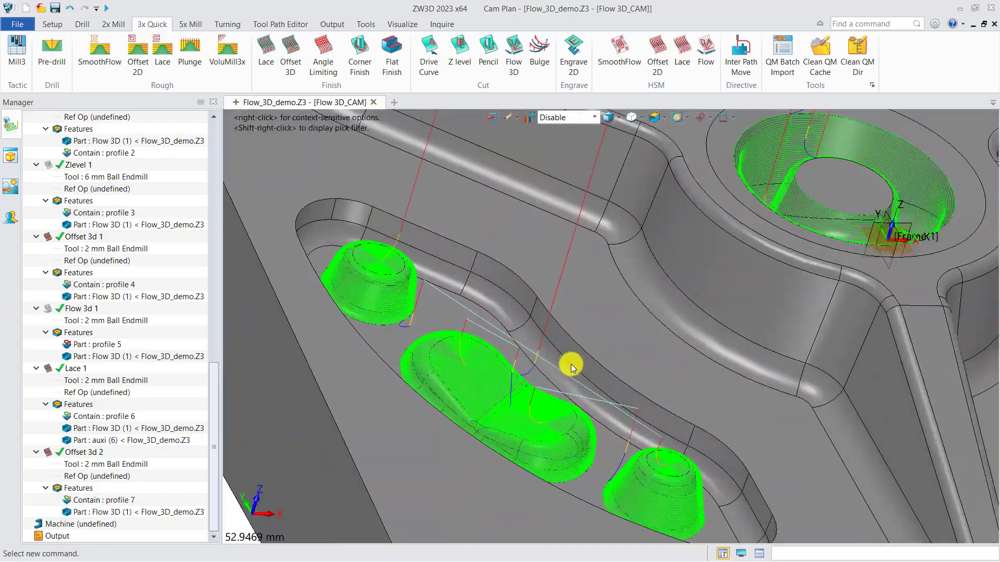
right_drag(567, 366, 558, 368)
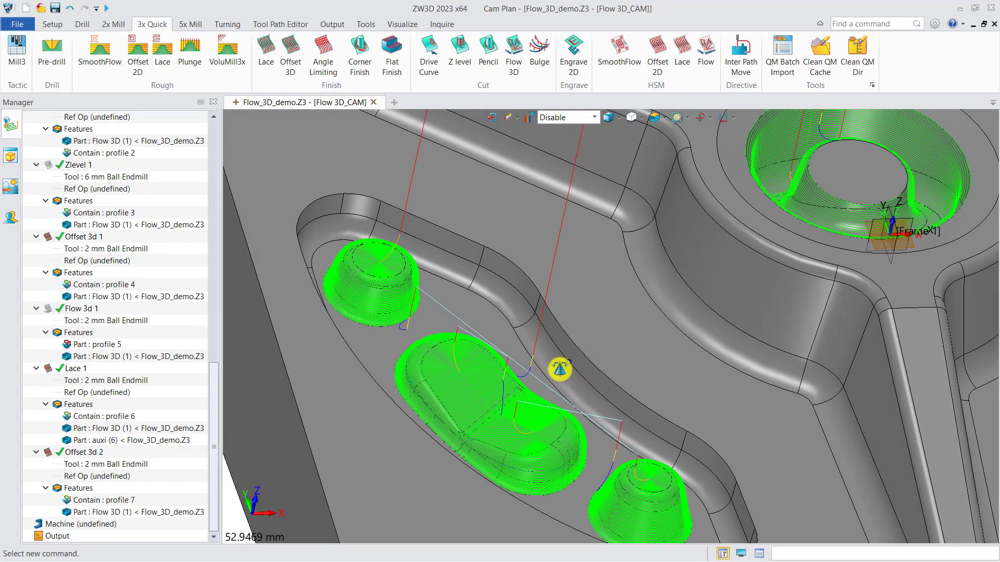
Create a Flow 3D operation with a new profile feature on the Flow 3D part, made from the lower edge loop of the curved pocket wall.
click(514, 63)
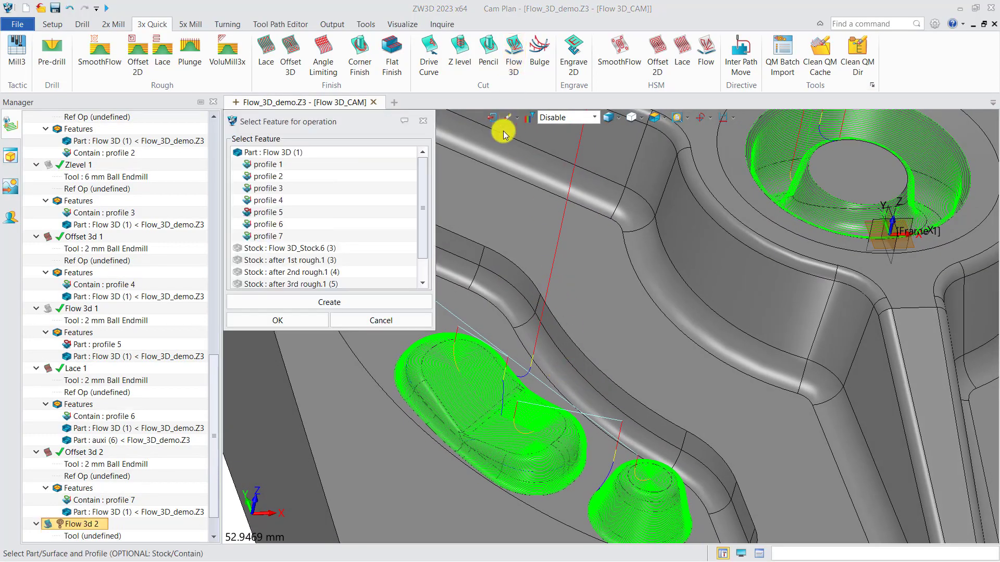
click(320, 304)
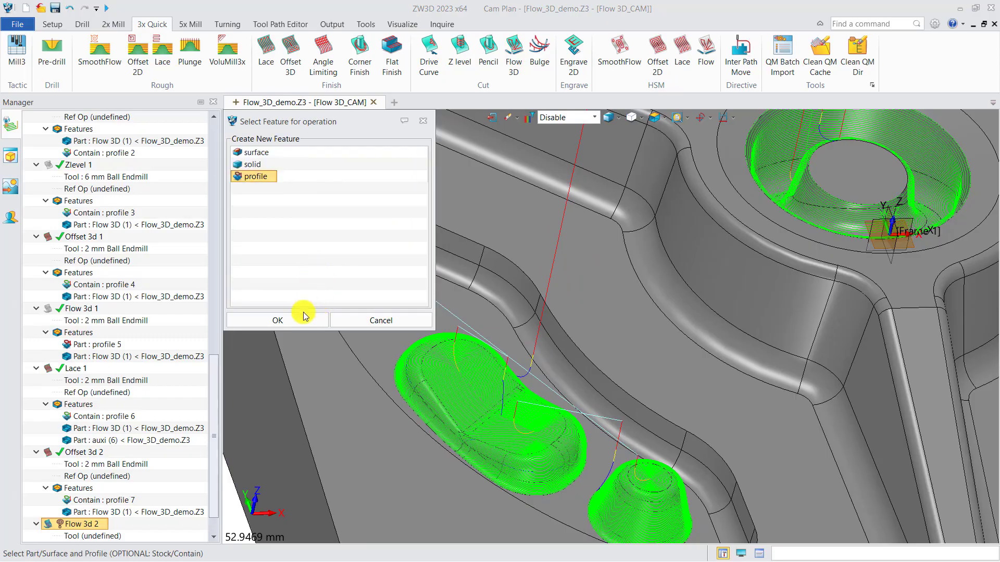
click(278, 320)
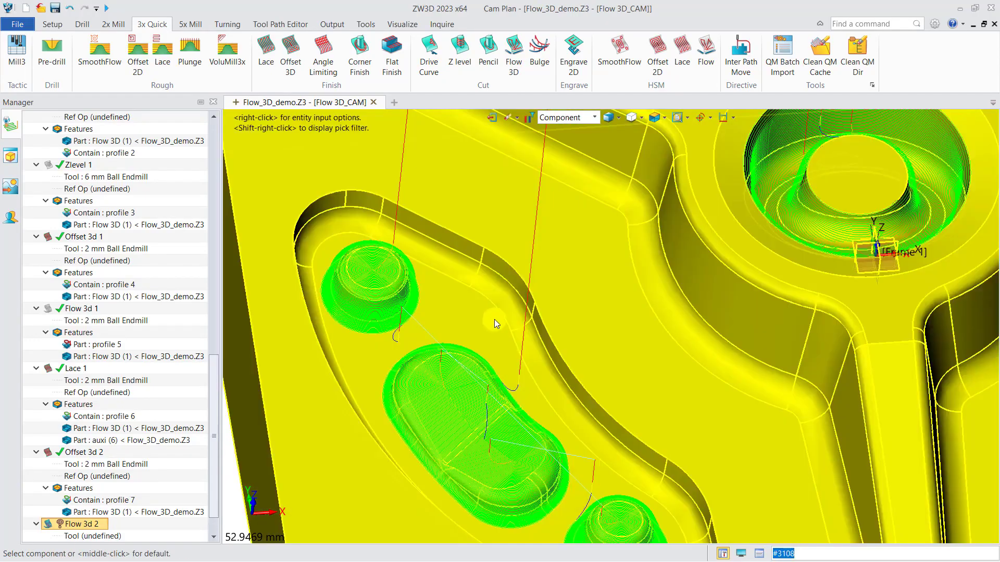
click(495, 320)
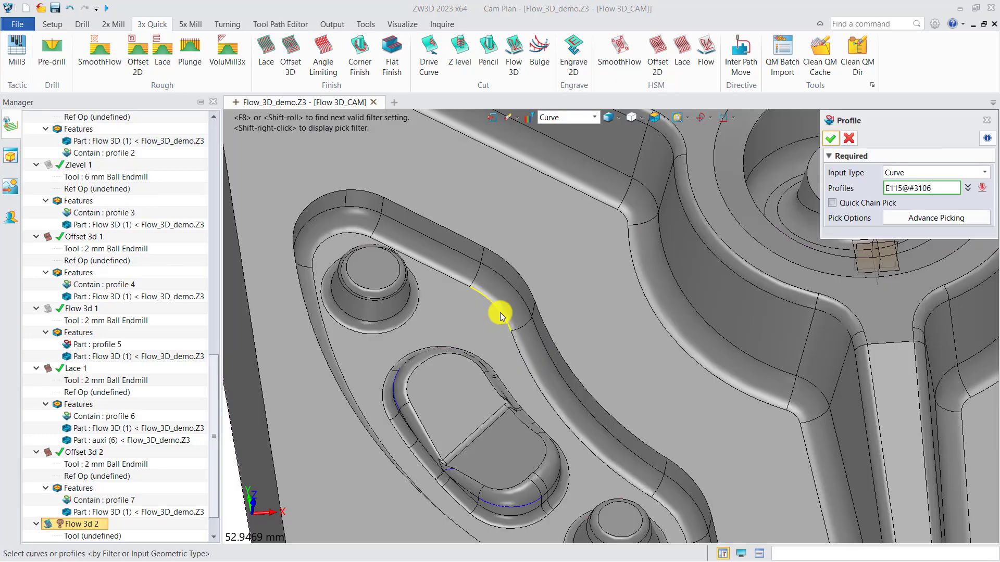
click(502, 316)
click(831, 138)
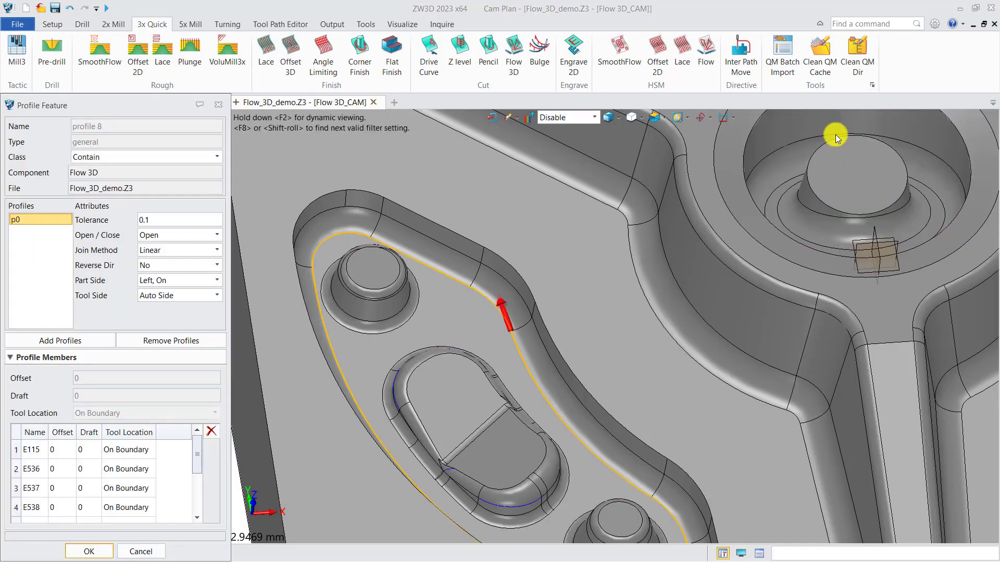
Add the pocket wall's upper edge loop as a second profile and set its Reverse Dir to Yes.
click(90, 339)
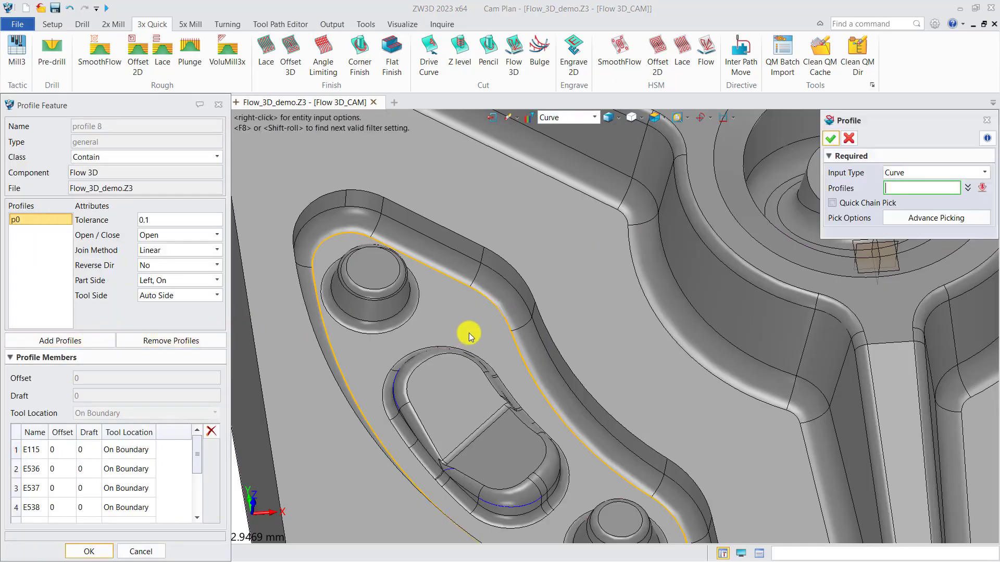
click(544, 319)
click(832, 138)
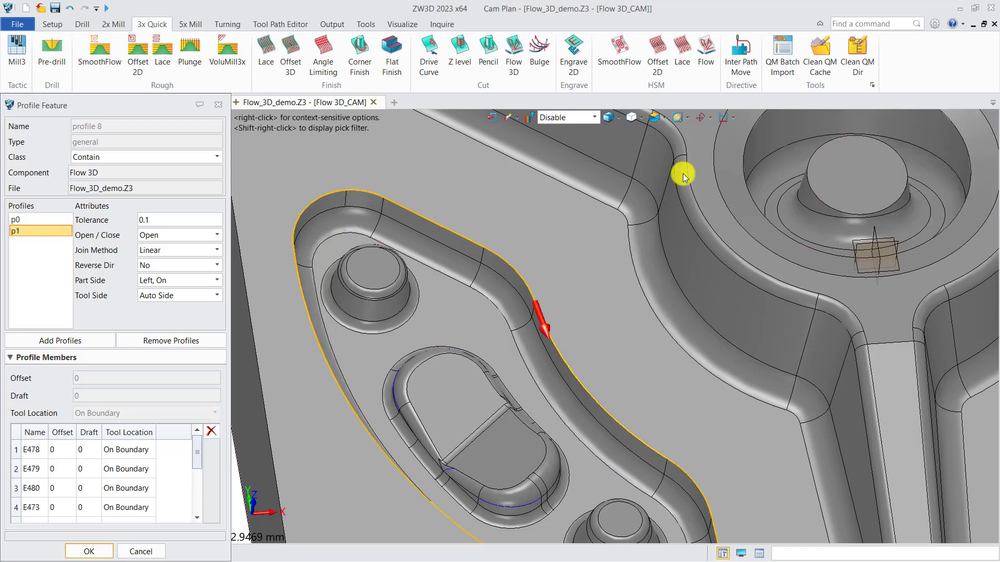
click(167, 270)
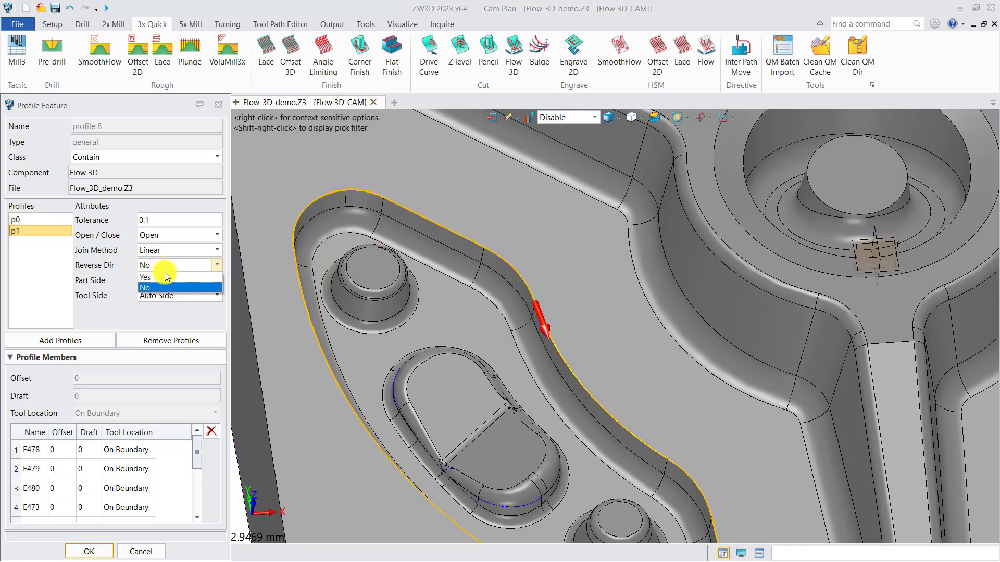
click(159, 282)
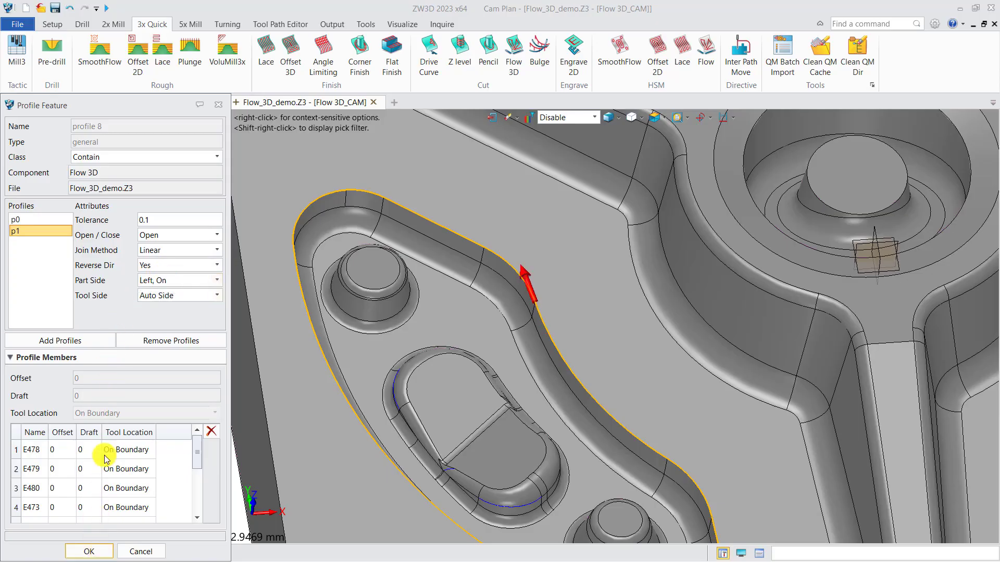
Set the class of the new profile feature to Part and accept the feature.
click(102, 157)
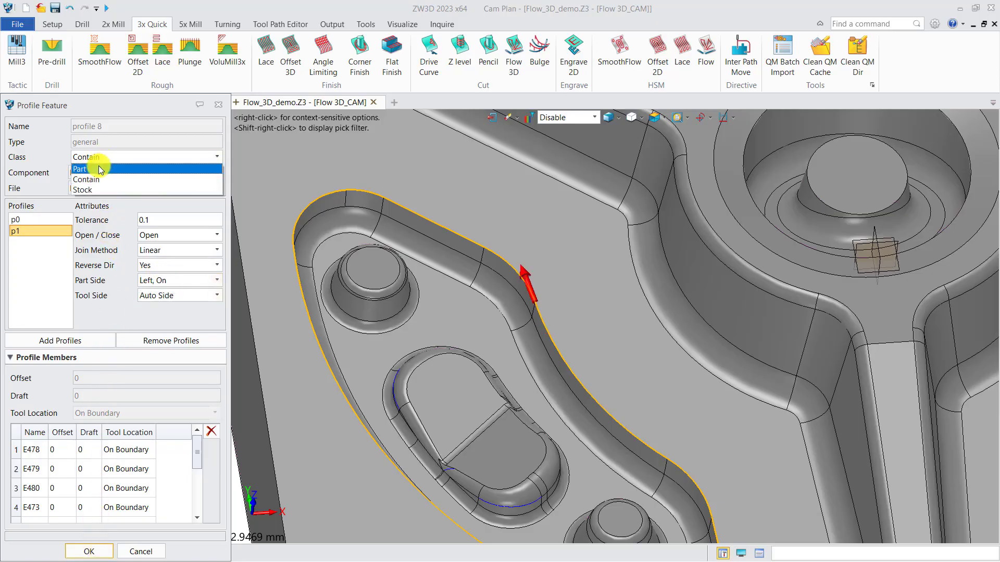
click(92, 169)
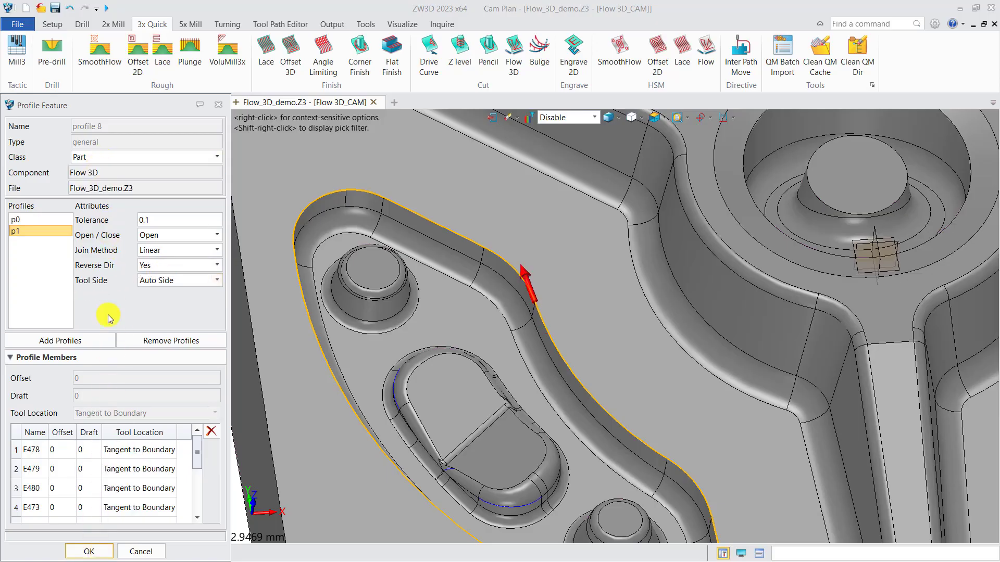
click(90, 552)
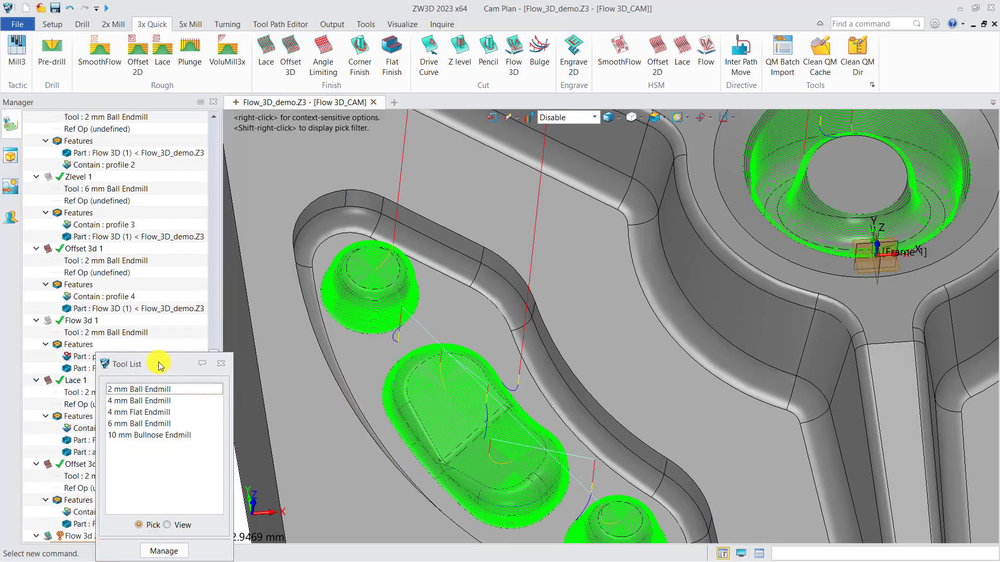
Assign the 2 mm Ball Endmill to the Flow 3d 2 operation and add the Flow 3D part to its features.
drag(159, 366, 194, 308)
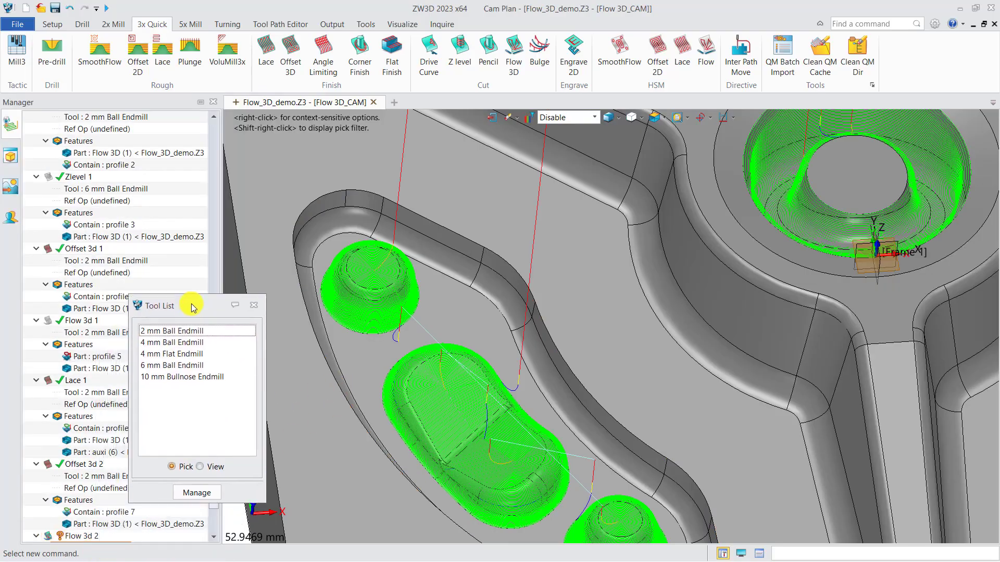
click(186, 332)
scroll(175, 346, down, 3)
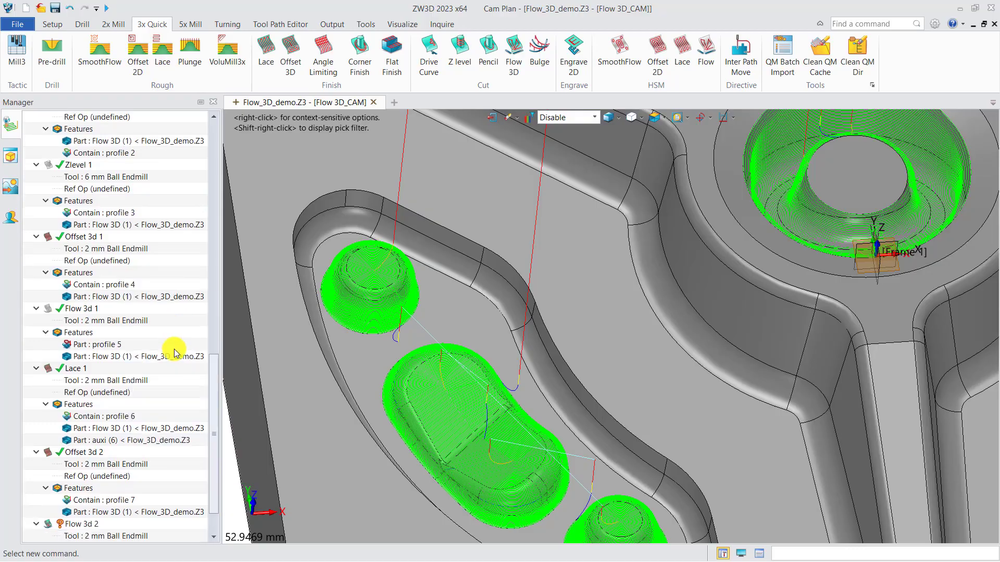
right_click(91, 504)
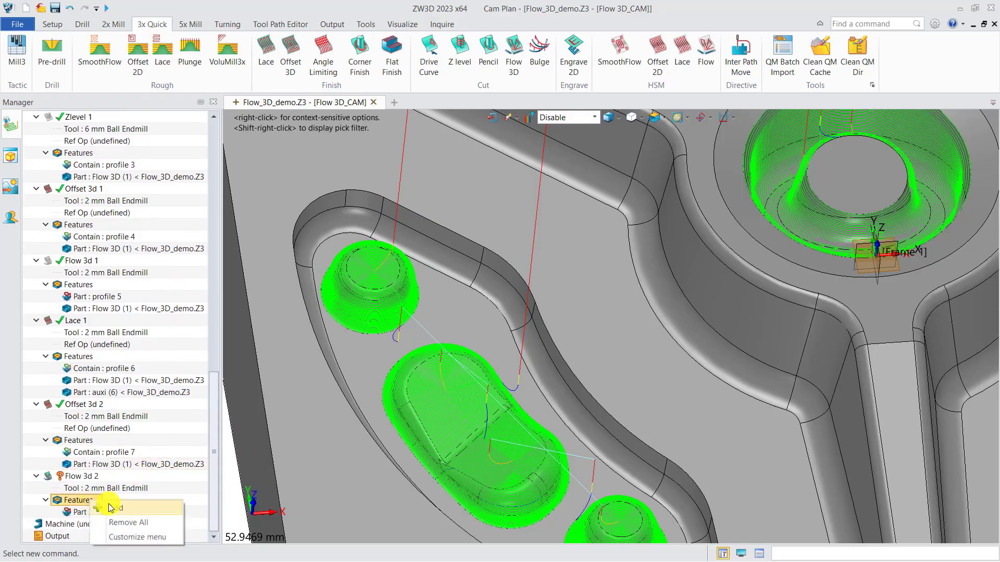
click(135, 499)
click(290, 153)
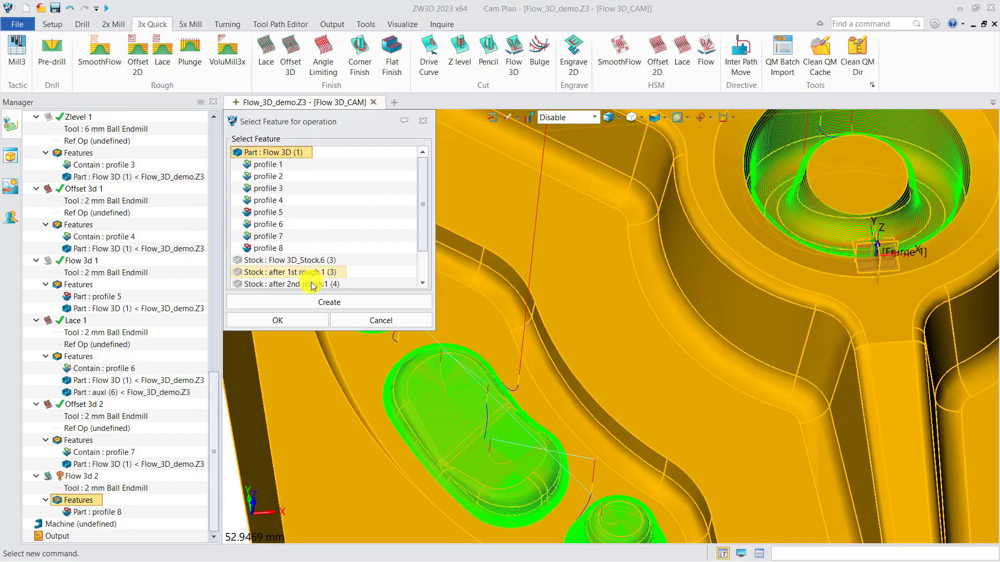
click(284, 321)
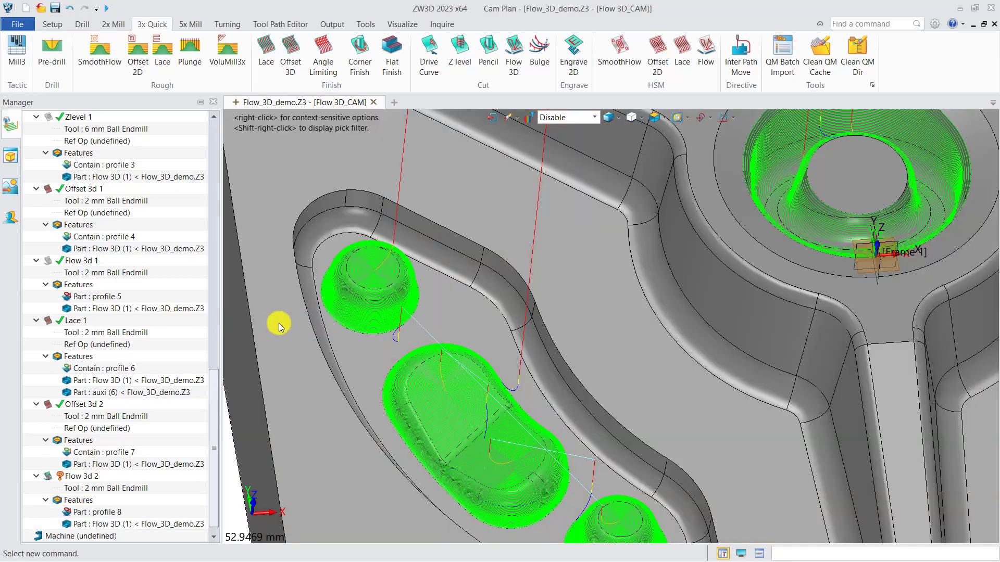
Calculate the Flow 3d 2 operation and inspect its toolpath along the curved pocket wall.
right_click(81, 476)
click(130, 163)
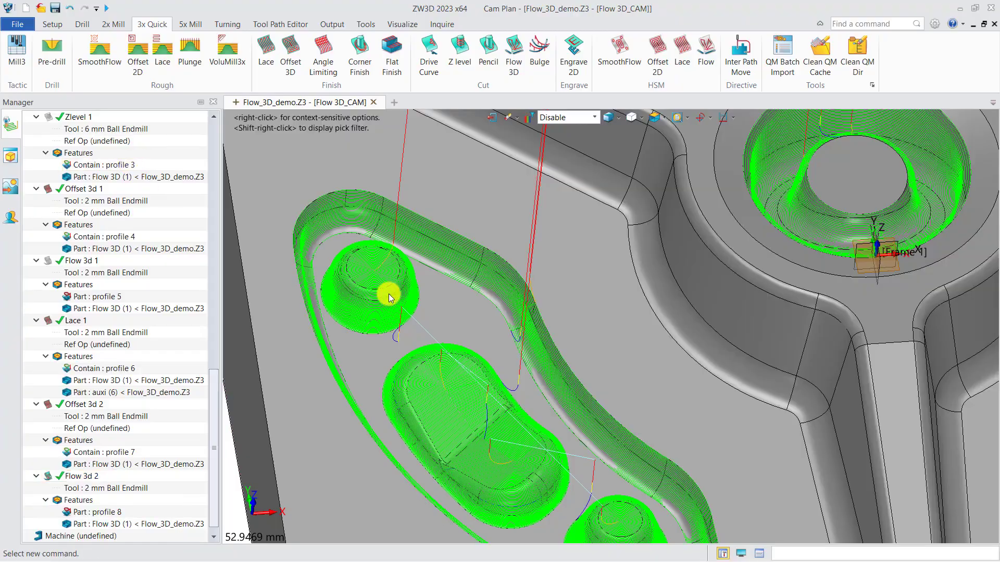
scroll(553, 364, up, 5)
scroll(551, 349, down, 5)
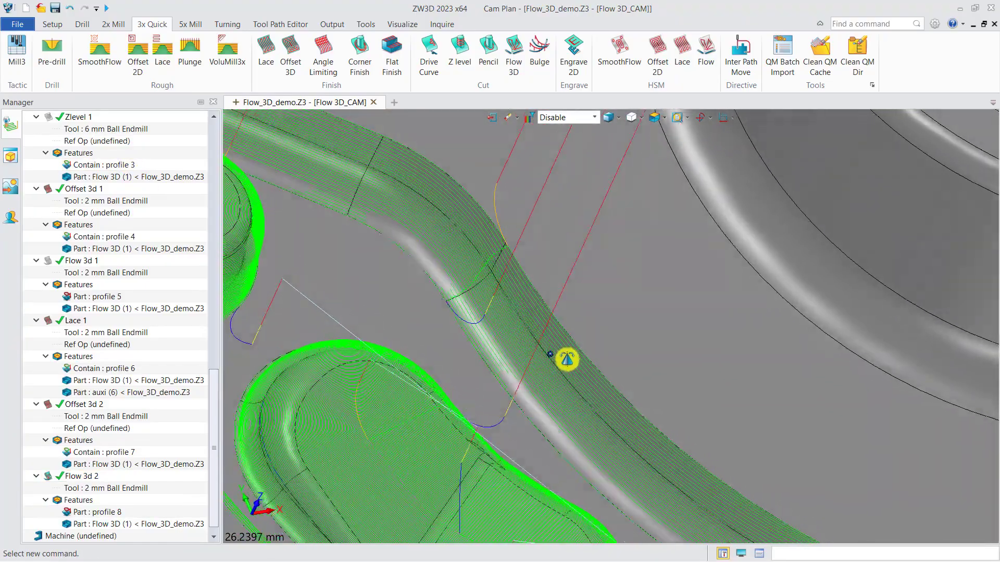
scroll(552, 348, up, 3)
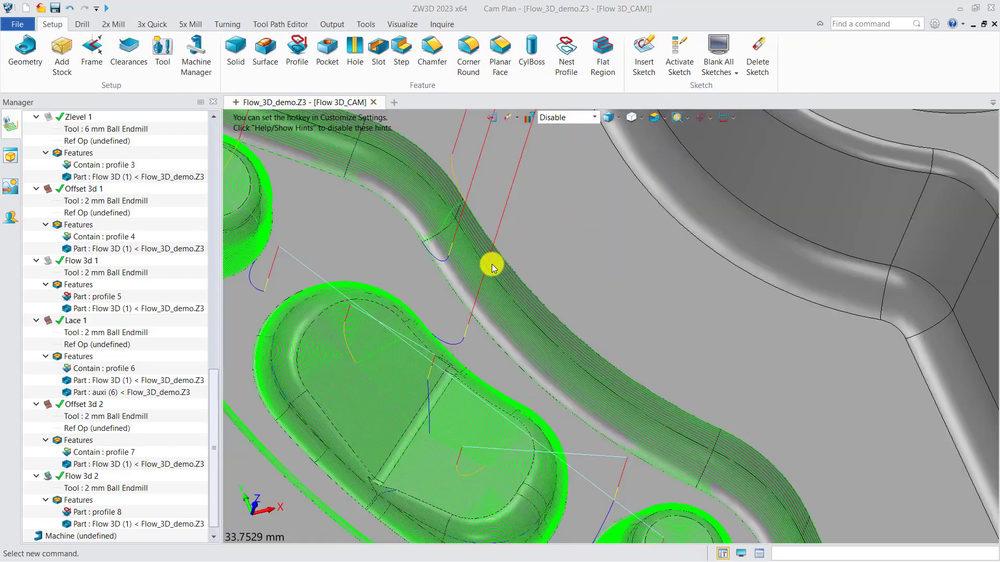
middle_drag(498, 291, 529, 257)
scroll(528, 250, down, 2)
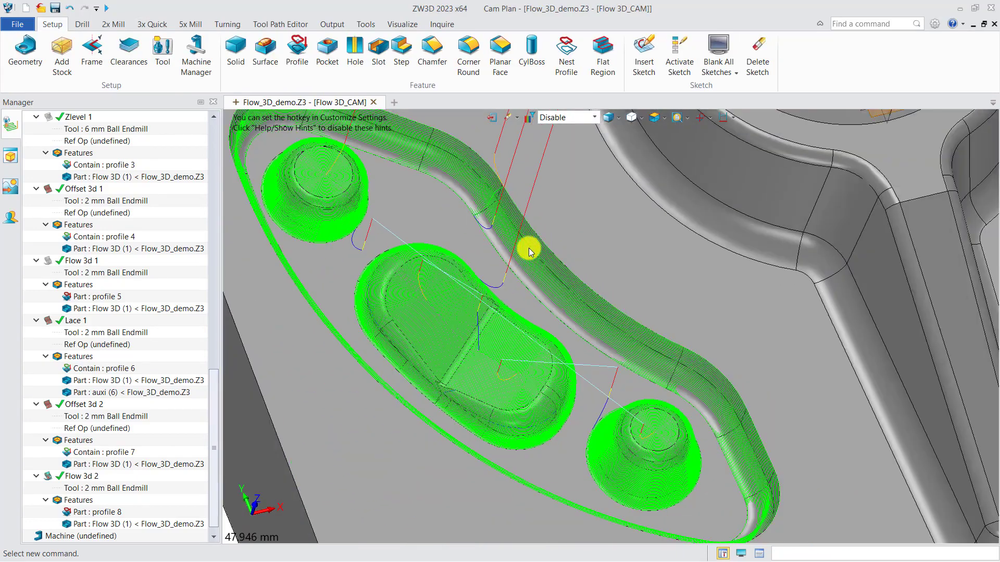
Set the selection filter to Face and hide the toolpaths of the Offset 3d 2 and Flow 3d 2 operations.
click(572, 119)
click(551, 136)
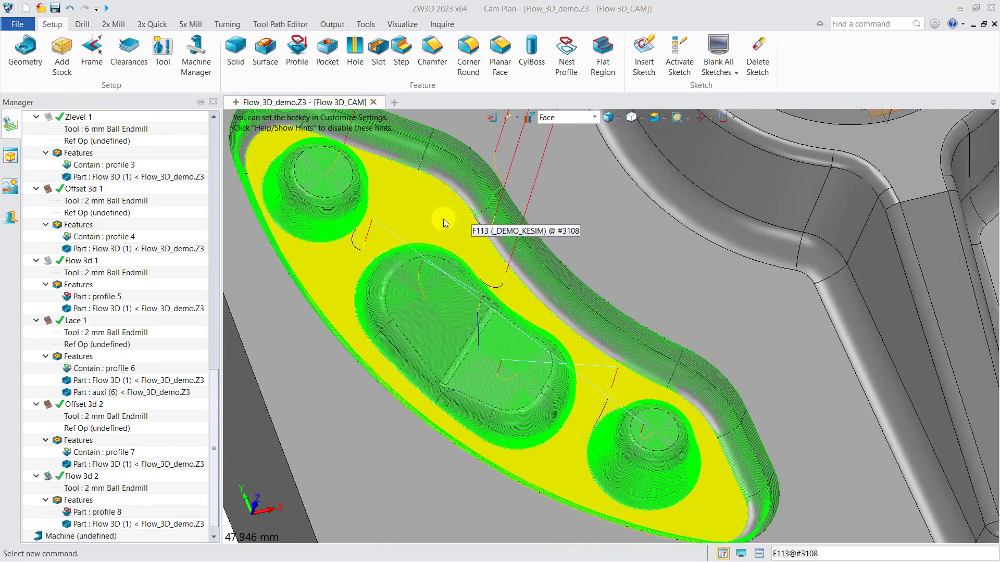
scroll(628, 255, down, 2)
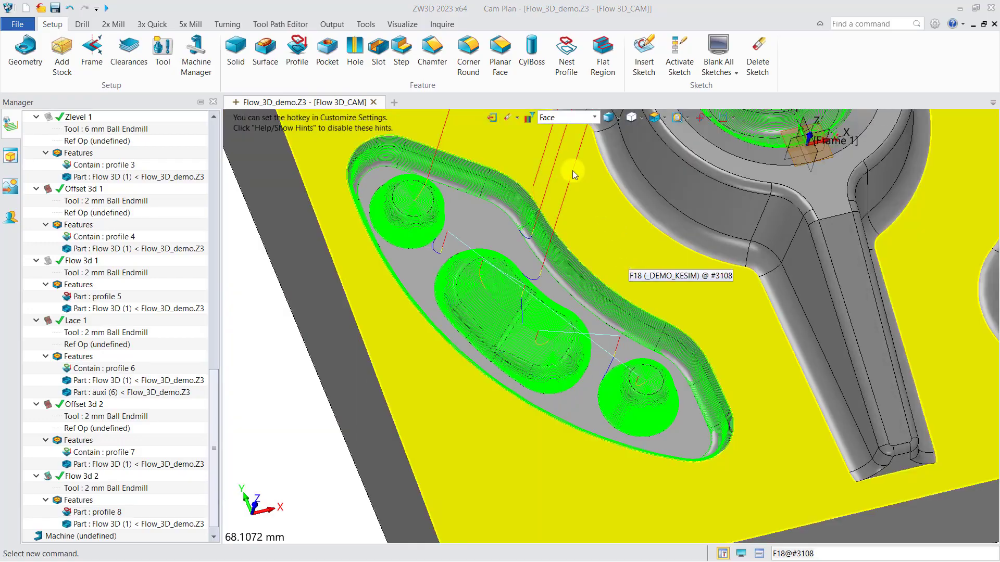
click(46, 475)
right_drag(498, 226, 491, 224)
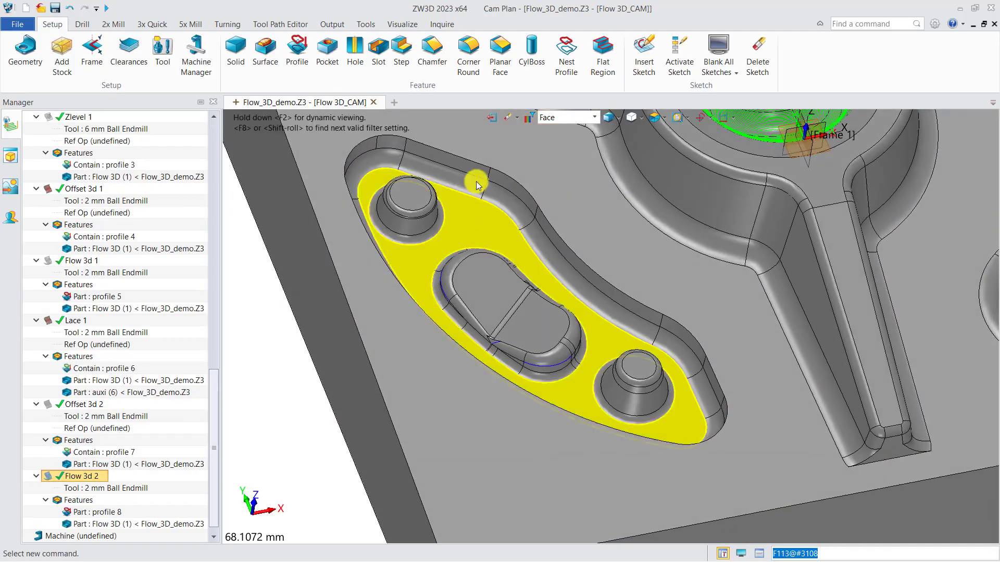
Create a Lace finishing operation and start a new profile feature on the Flow 3D part for it.
click(151, 24)
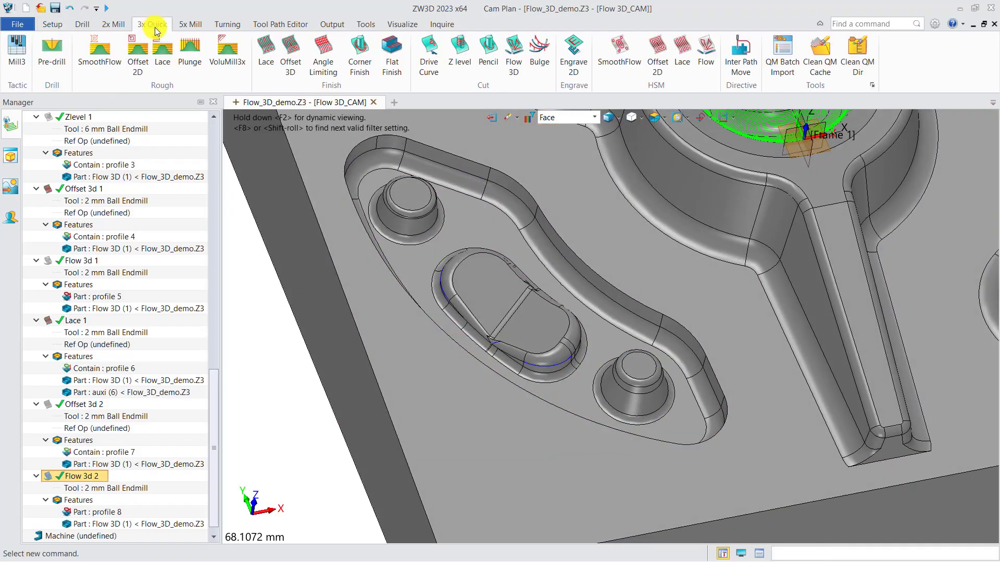
click(271, 52)
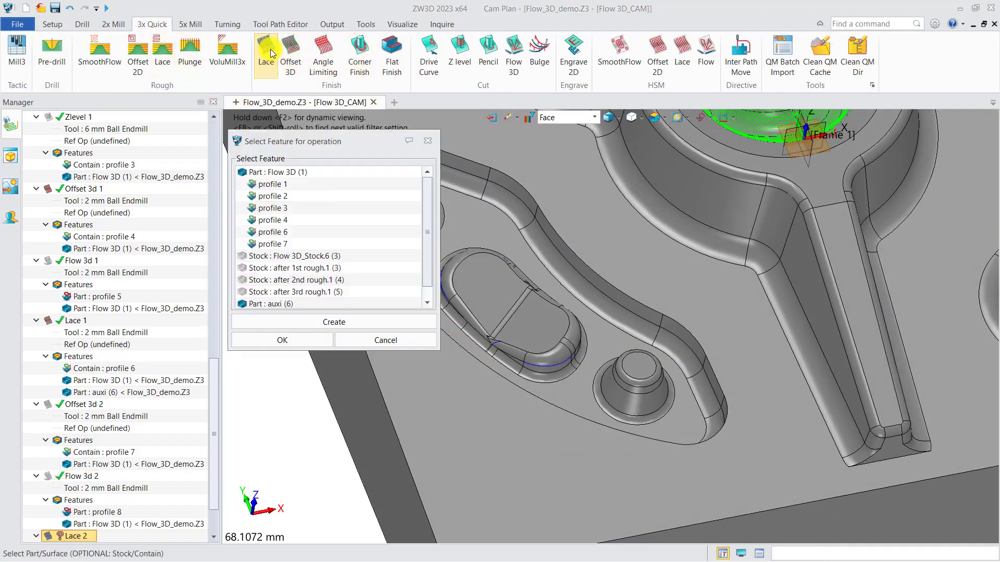
click(311, 320)
click(286, 340)
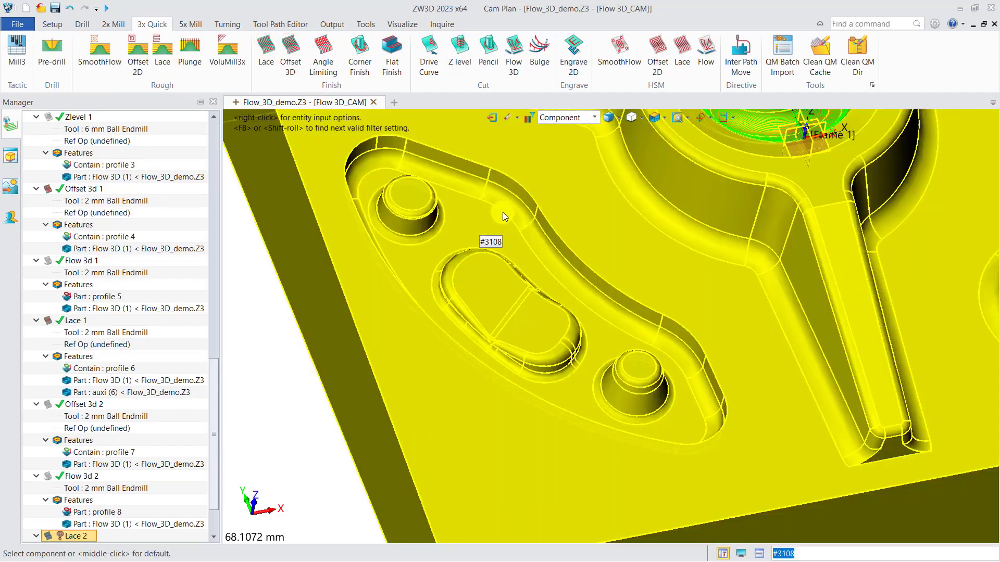
click(503, 214)
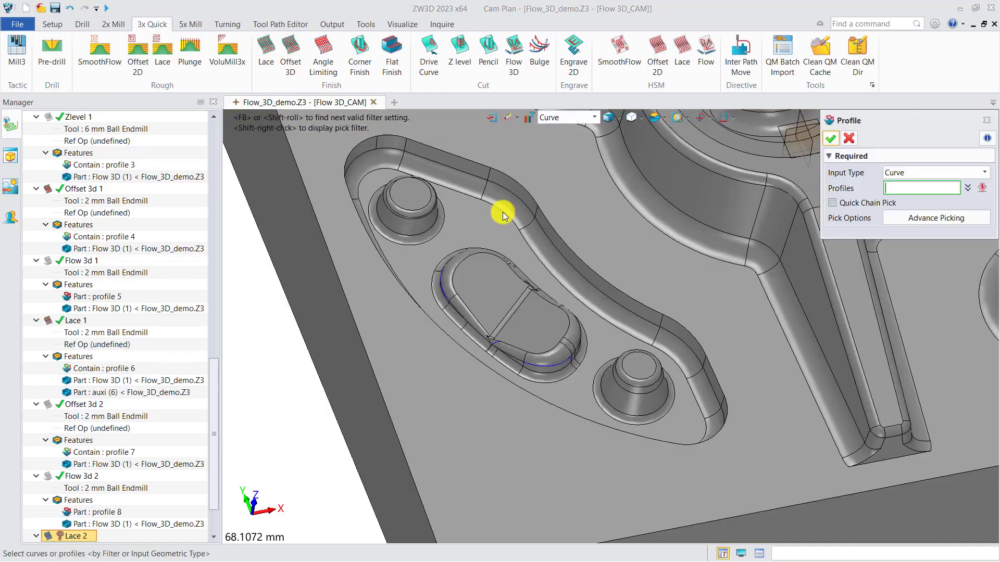
Pick the curved pocket's floor boundary and the outlines of its three islands as a Contain profile.
click(503, 213)
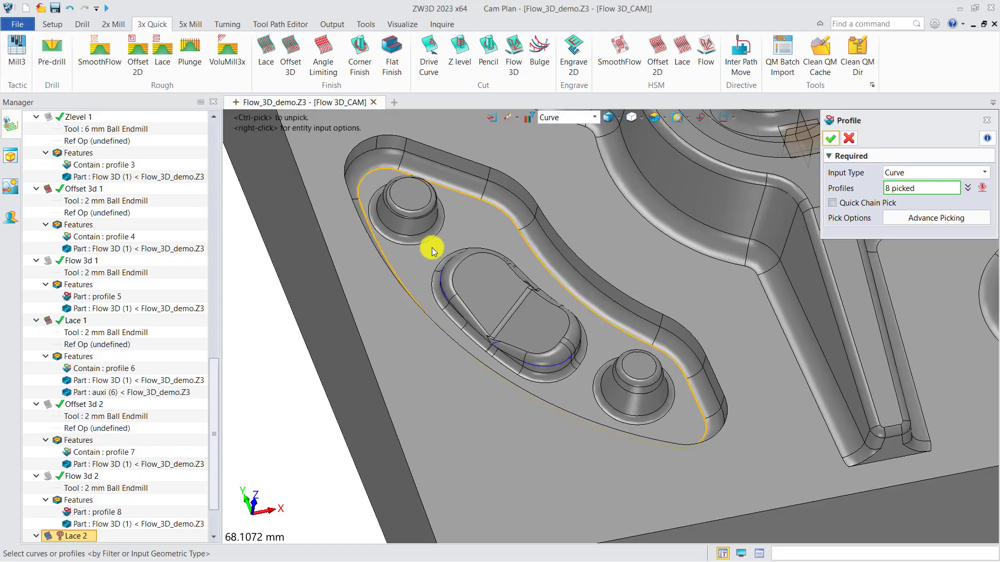
scroll(433, 250, up, 2)
click(441, 309)
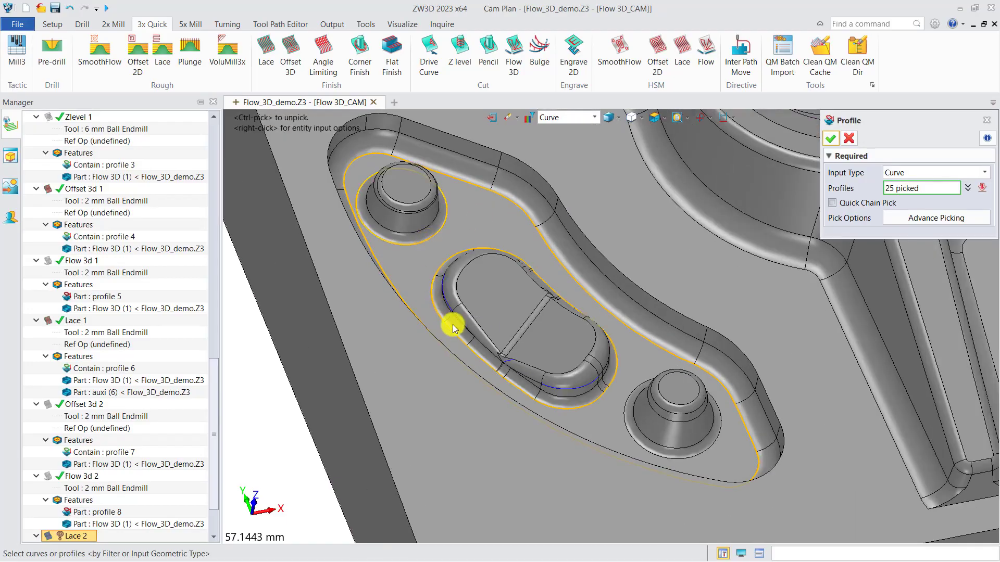
click(625, 426)
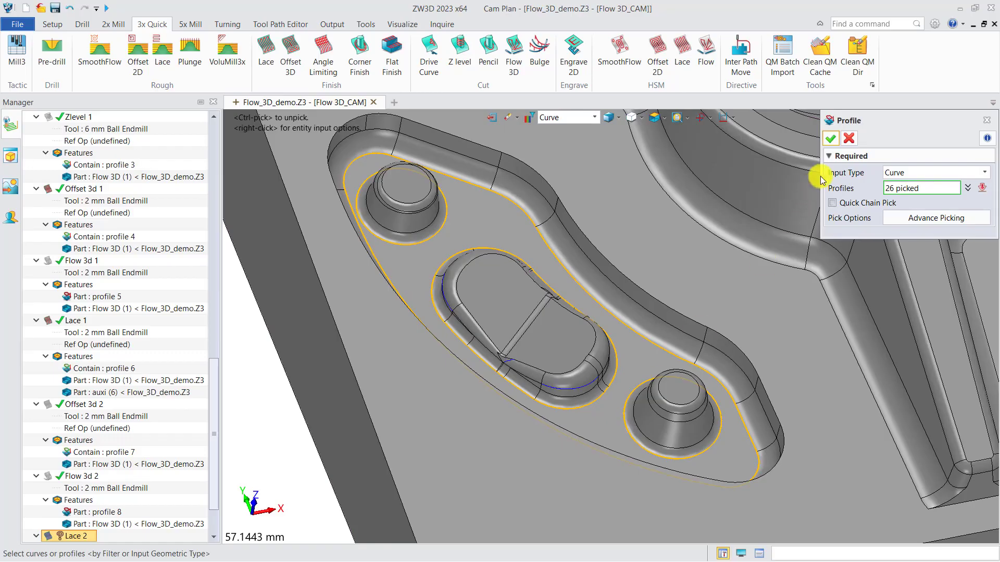
click(832, 139)
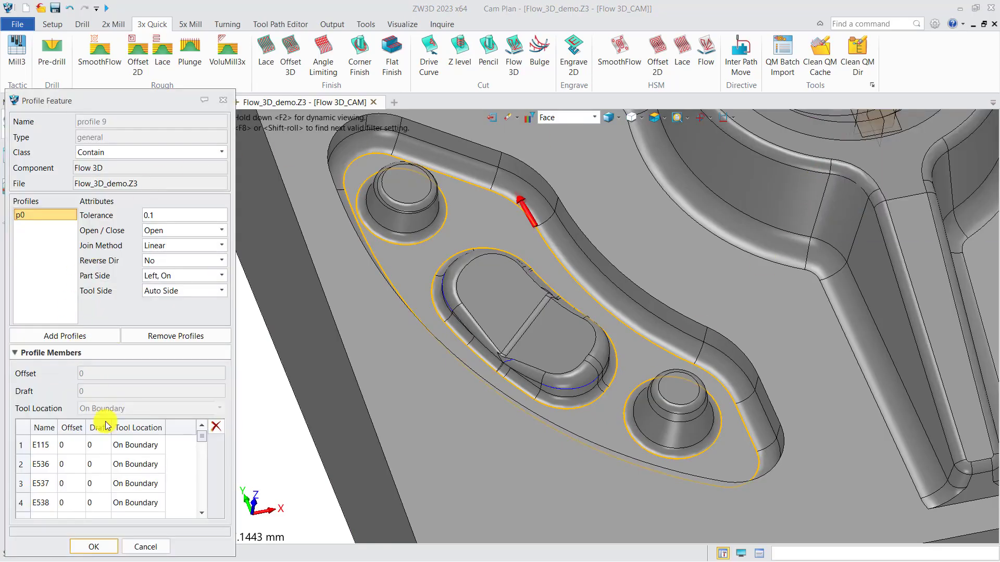
click(106, 550)
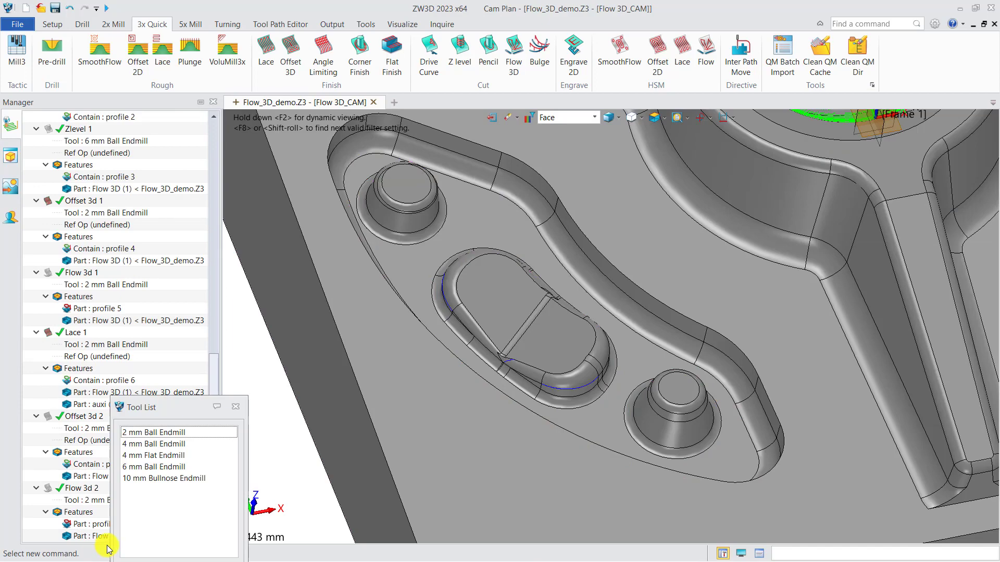
Assign the 2 mm Ball Endmill to the Lace 2 operation and add the Flow 3D part to its features.
double_click(187, 433)
scroll(159, 443, down, 1)
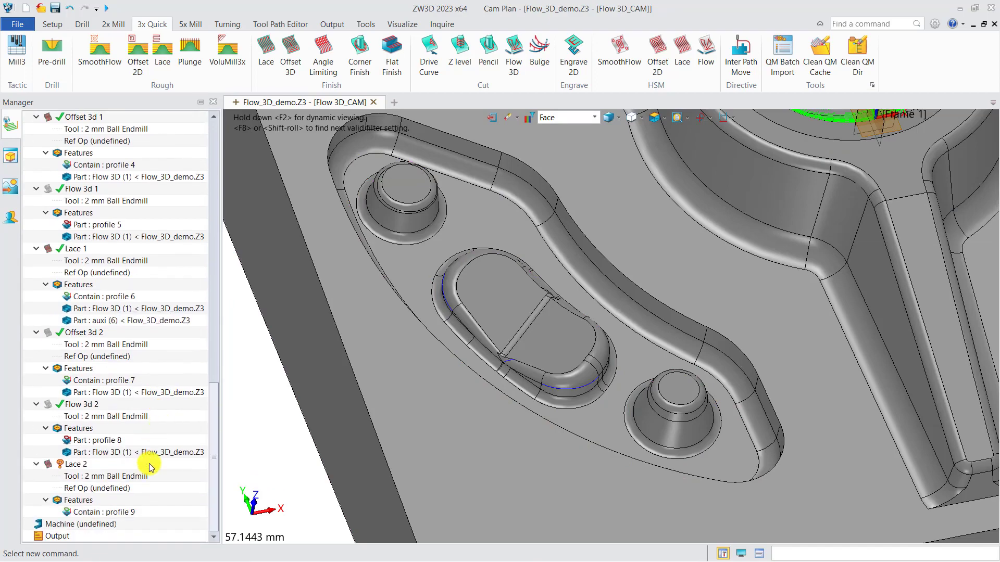
right_click(87, 501)
click(106, 509)
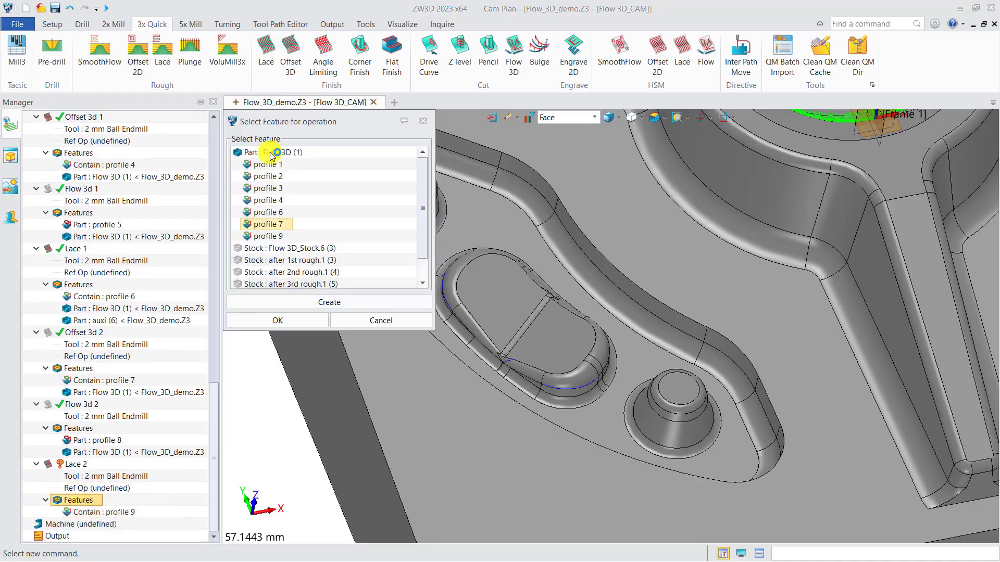
click(267, 152)
click(284, 320)
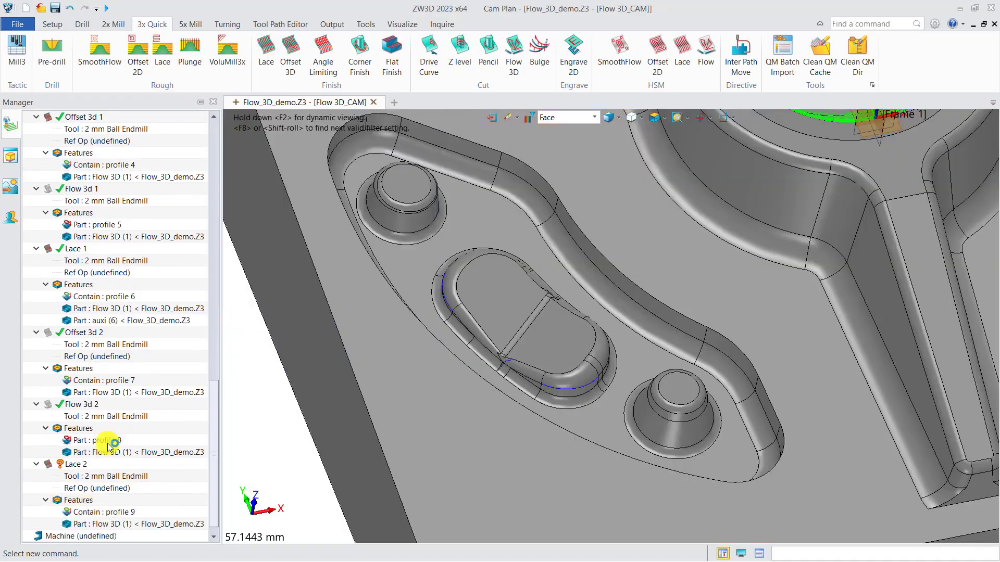
Calculate the Lace 2 operation and inspect its toolpath on the curved pocket floor.
right_click(71, 464)
click(134, 162)
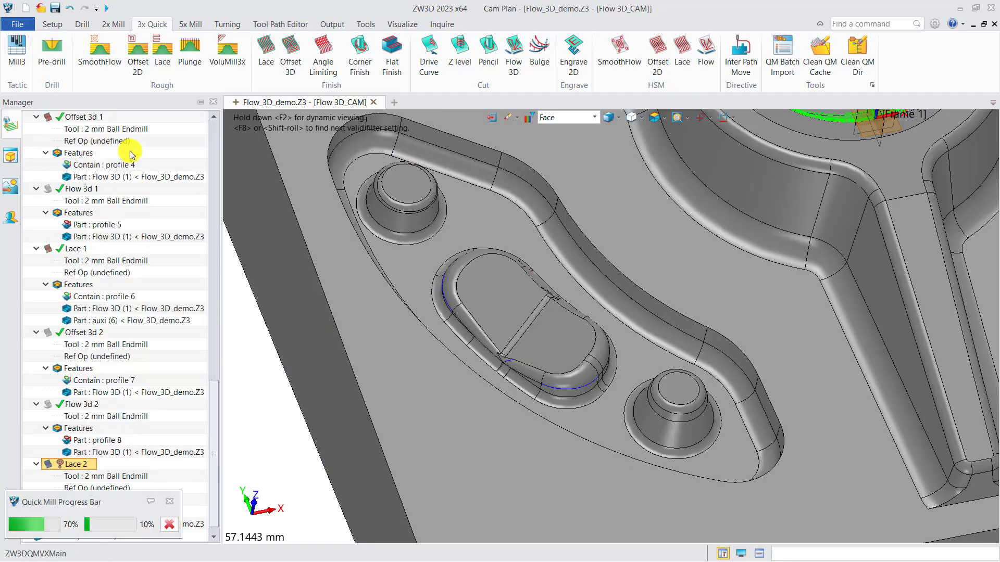
scroll(414, 242, up, 5)
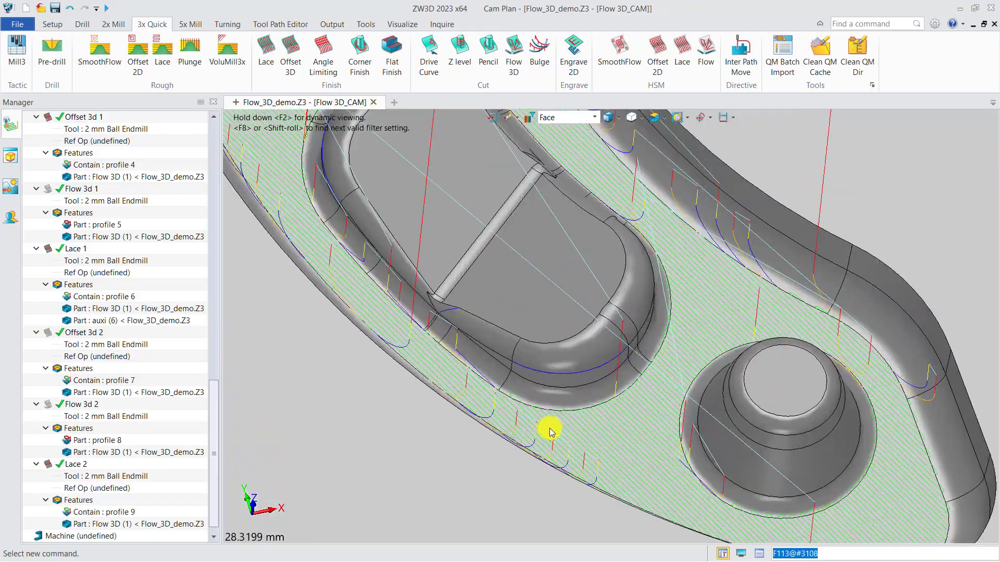
scroll(550, 429, up, 3)
mouse_move(513, 404)
right_down()
mouse_move(495, 381)
mouse_move(510, 390)
right_up()
scroll(510, 391, down, 5)
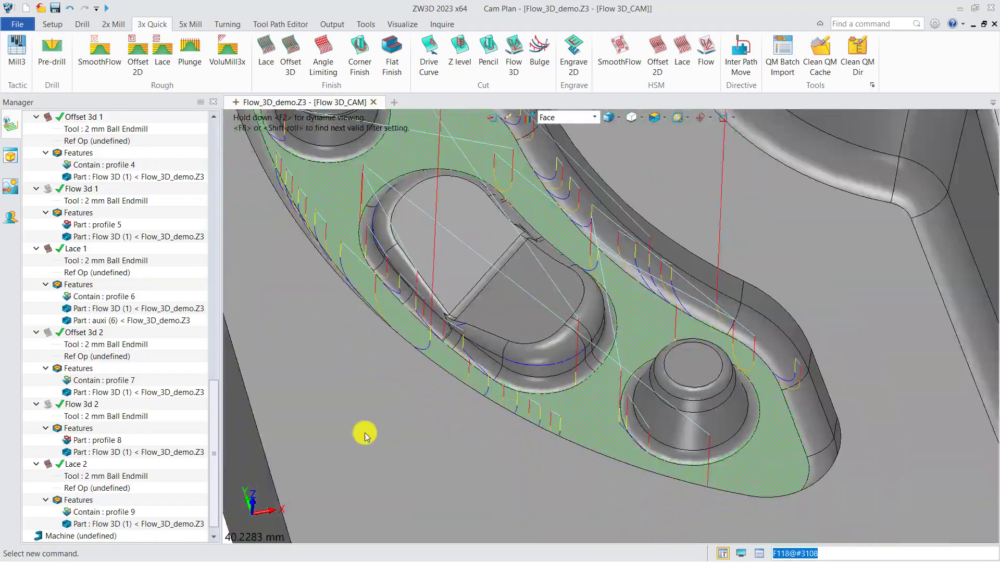
Set the Short Link Type of the Lace 2 operation to On Surface.
double_click(89, 465)
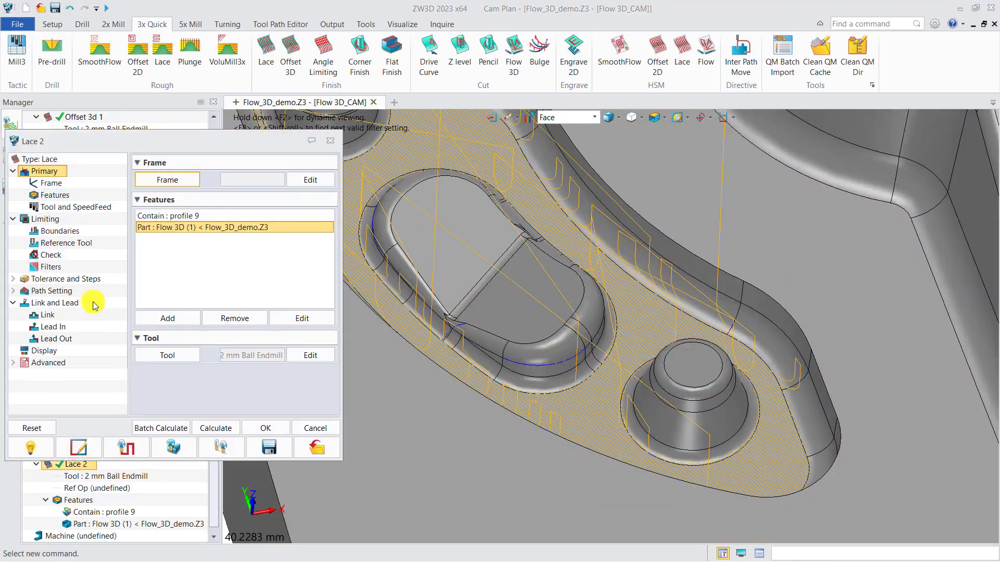
click(64, 292)
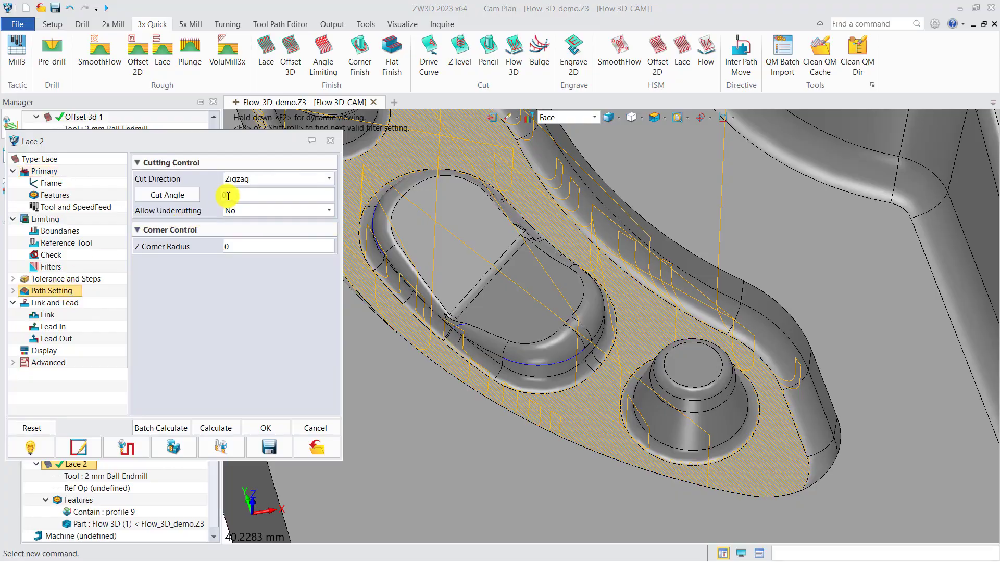
click(51, 315)
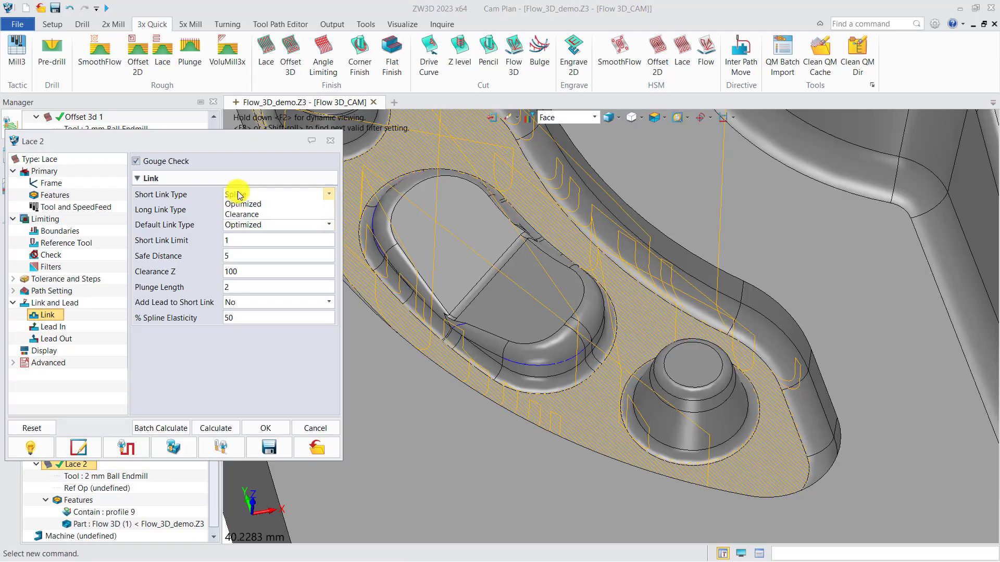
click(329, 194)
click(253, 206)
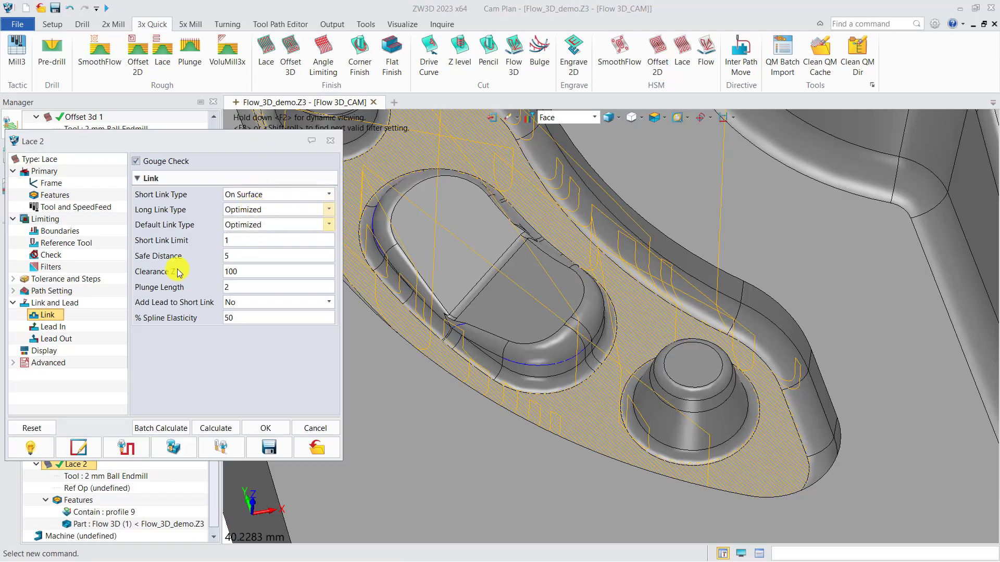
Set the Lace 2 stepover to Absolute 0.2, recalculate the toolpath and inspect it at the pocket's rounded end.
click(65, 279)
click(258, 233)
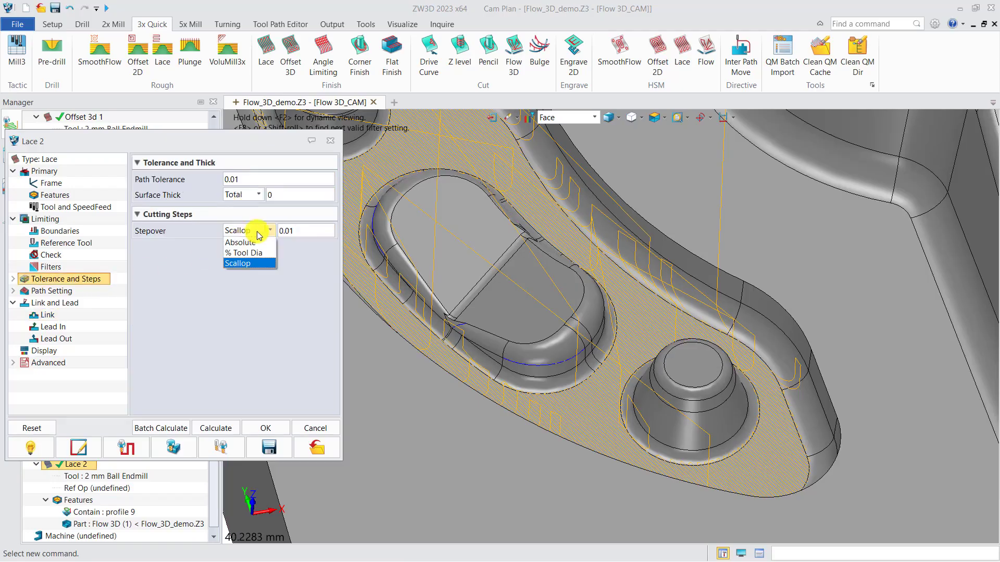
click(262, 243)
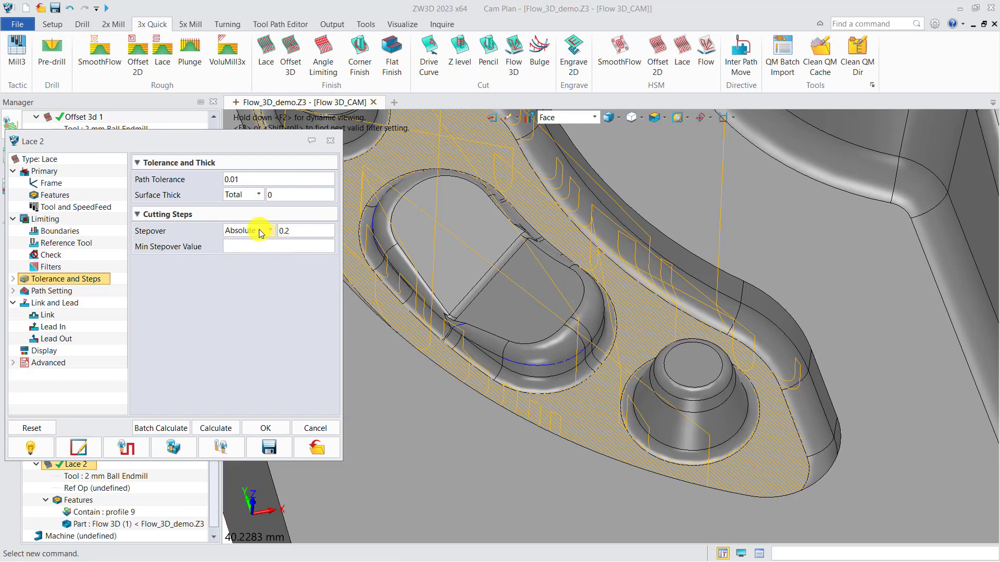
click(208, 428)
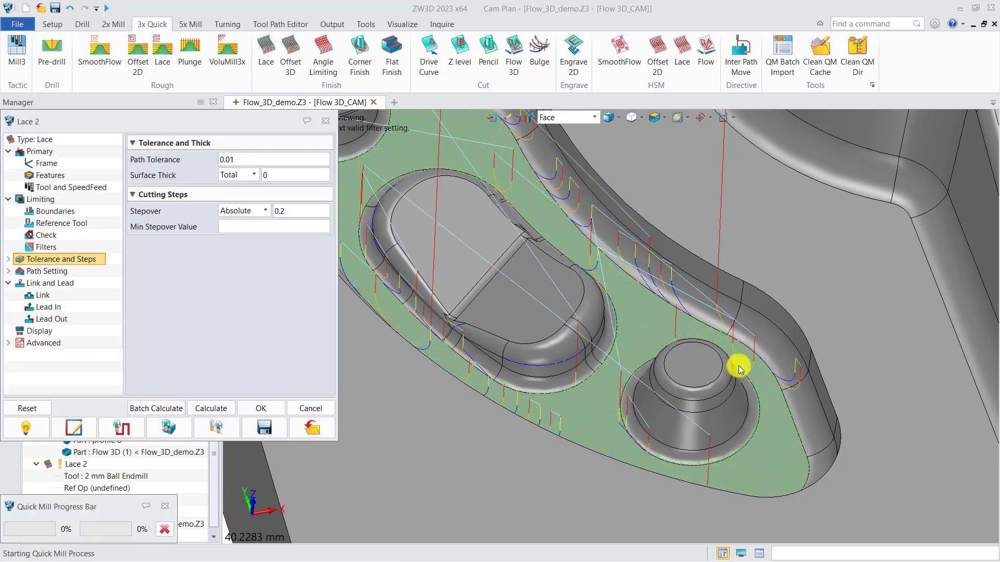
scroll(738, 366, down, 3)
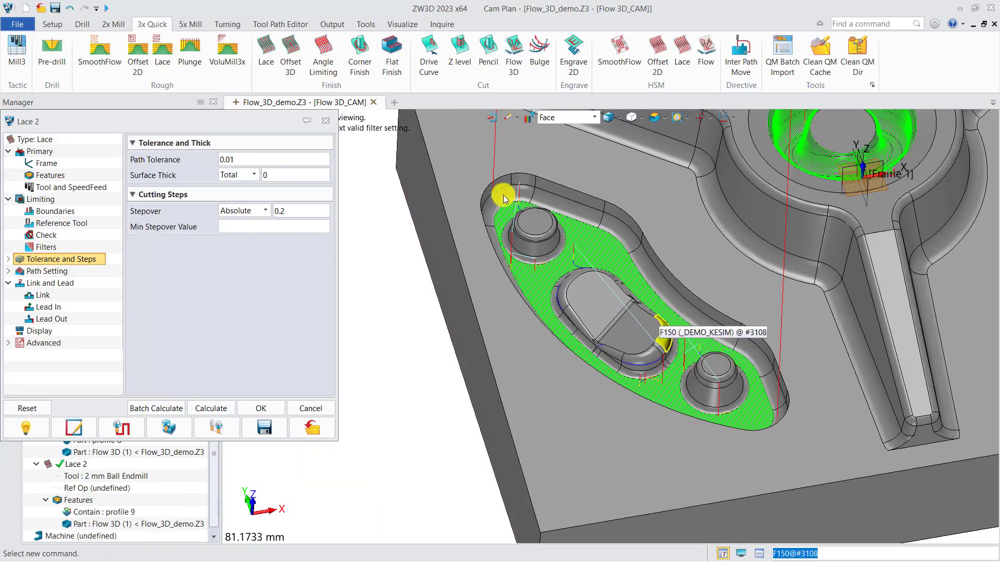
scroll(640, 339, up, 6)
middle_drag(519, 246, 525, 254)
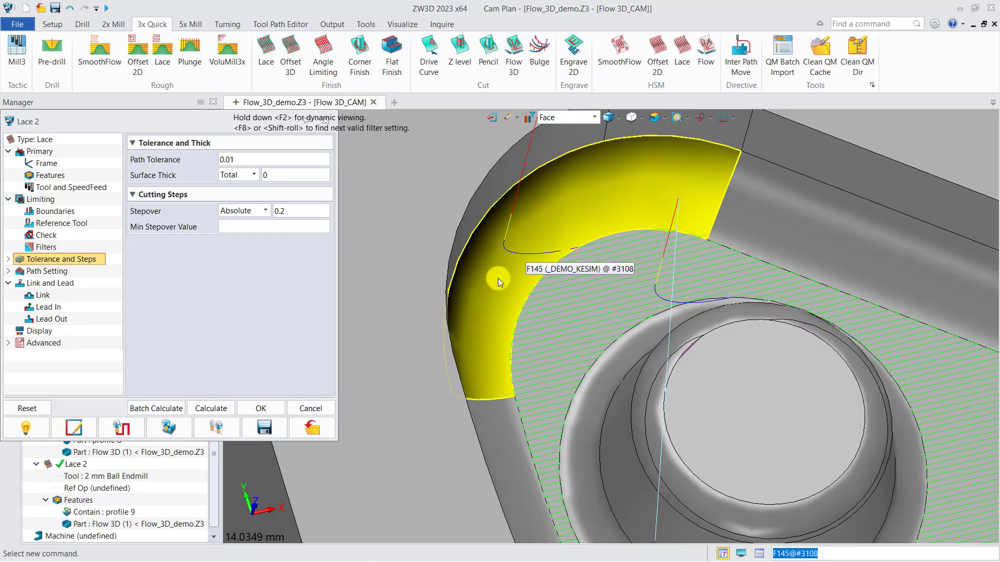
Set the lead-in Engage Arc Radius of Lace 2 to 2 and recalculate the toolpath.
click(57, 309)
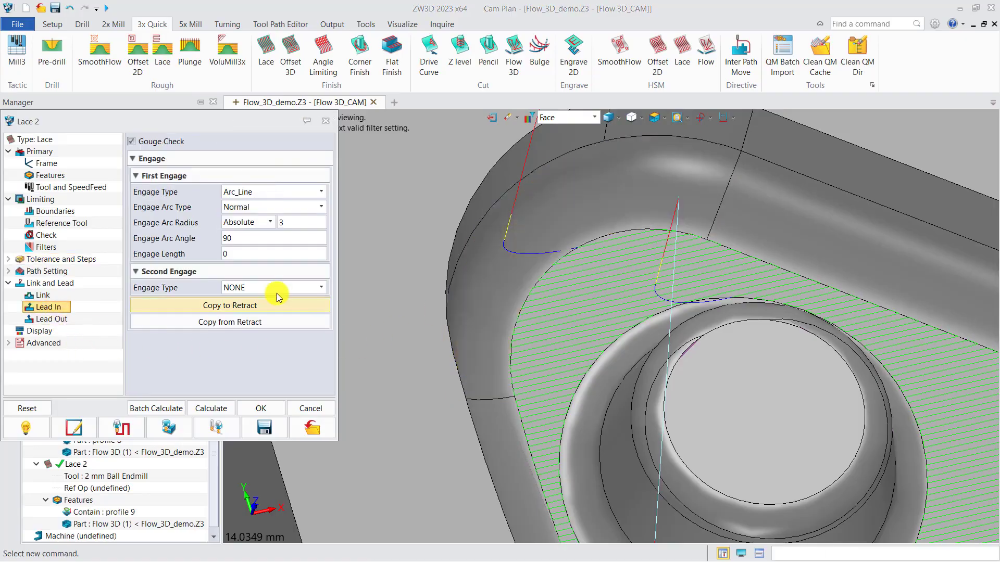
text(2)
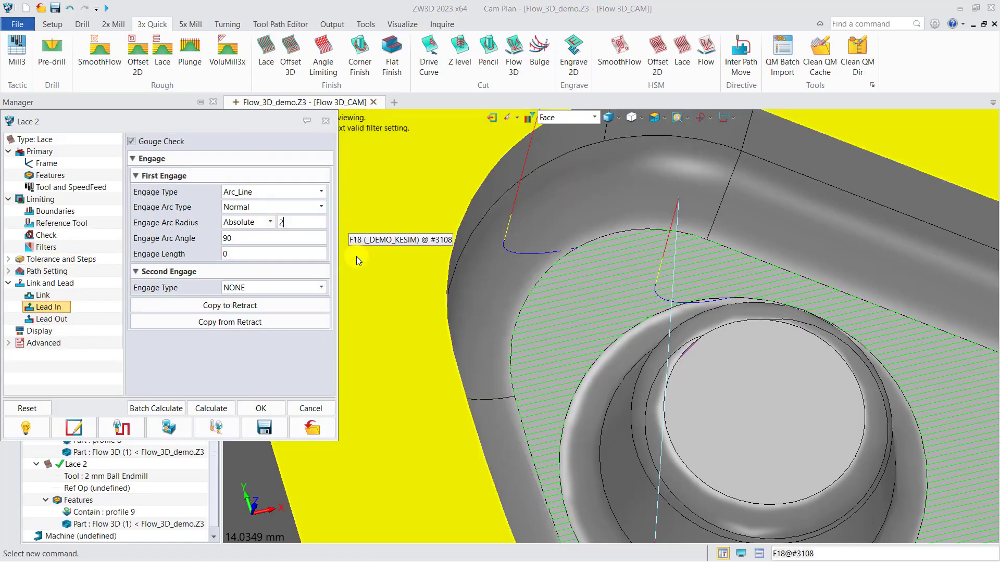
click(211, 409)
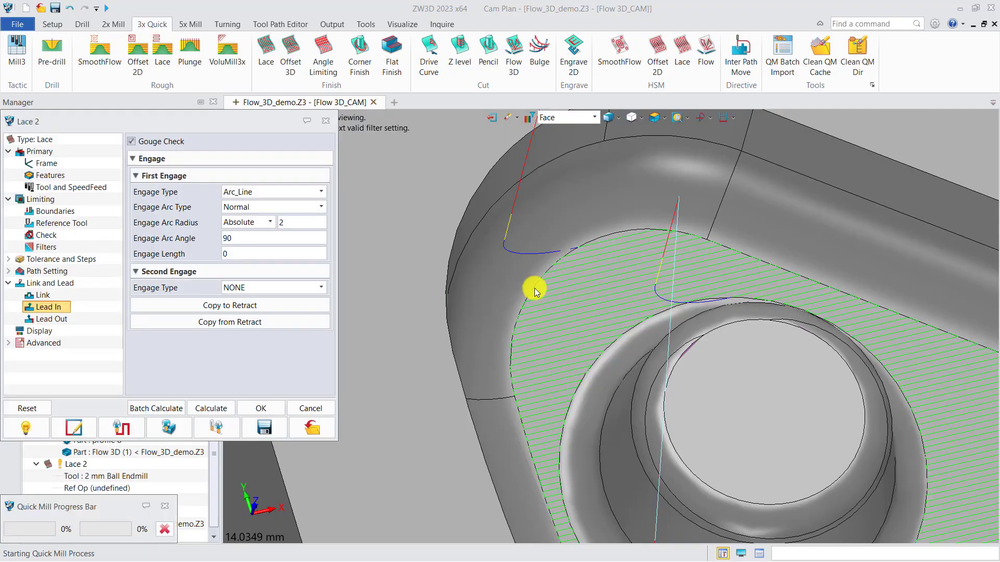
middle_drag(534, 288, 581, 293)
Copy the Lace 2 lead-in settings to the retract, recalculate and inspect the toolpath around the pocket's islands.
click(251, 309)
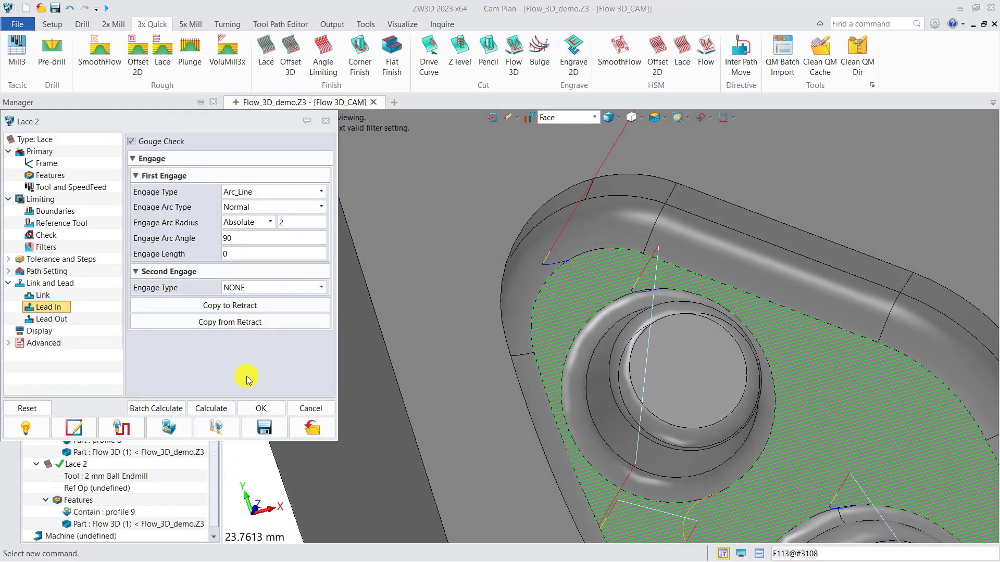
click(217, 410)
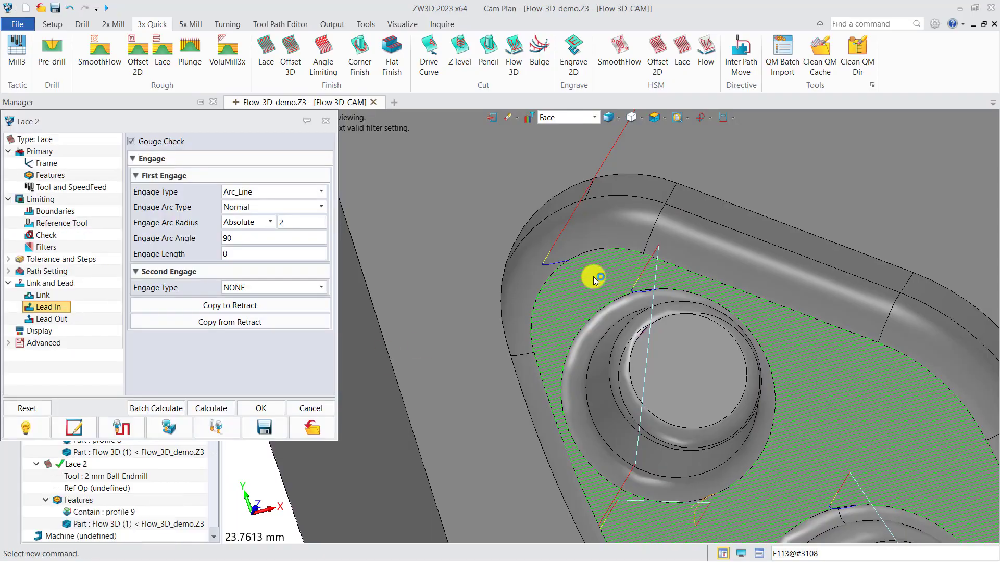
middle_drag(596, 276, 581, 263)
scroll(580, 260, down, 8)
scroll(761, 462, up, 6)
right_drag(761, 462, 775, 470)
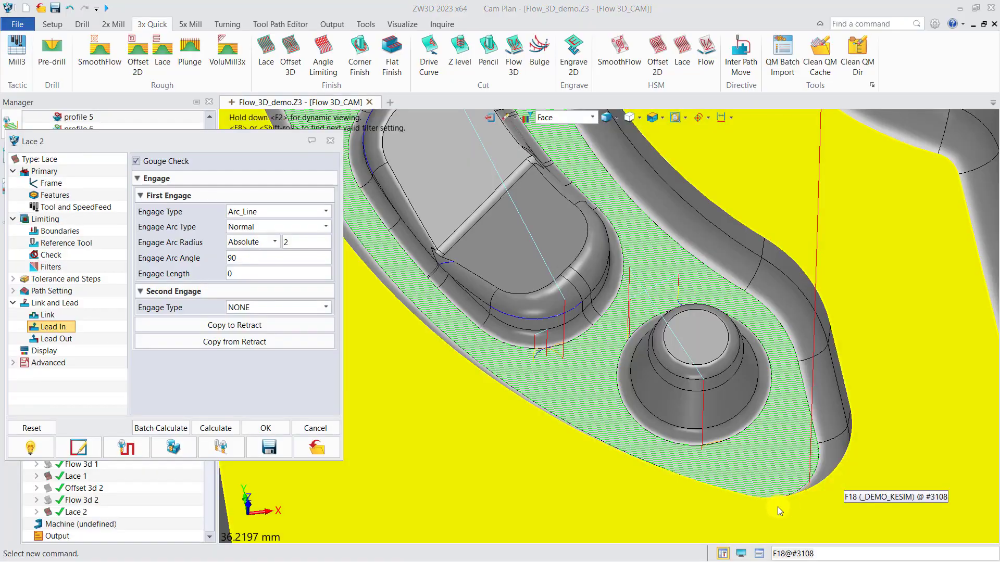
Set the selection filter to Disable and close the Lace 2 settings.
click(558, 118)
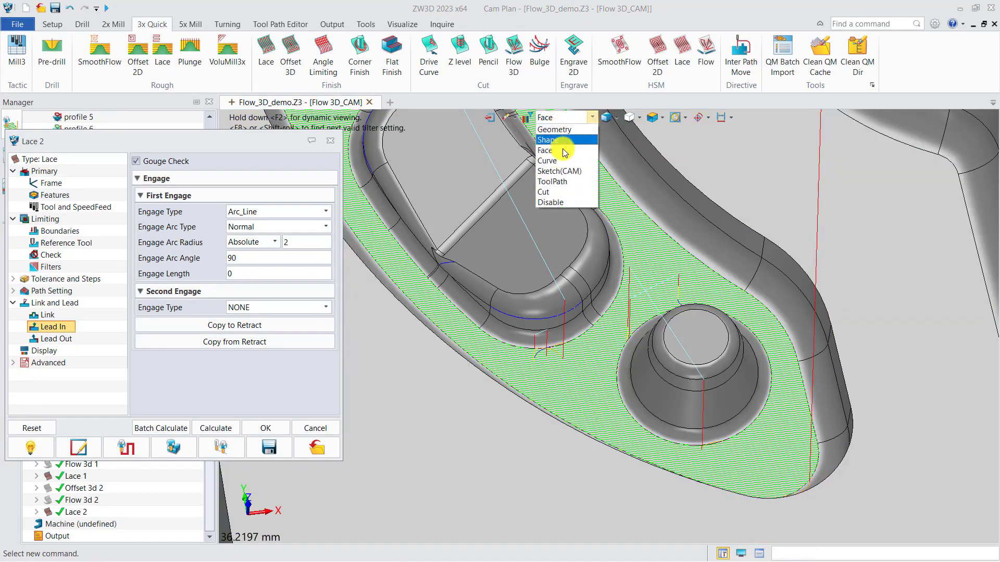
click(553, 203)
scroll(539, 380, down, 4)
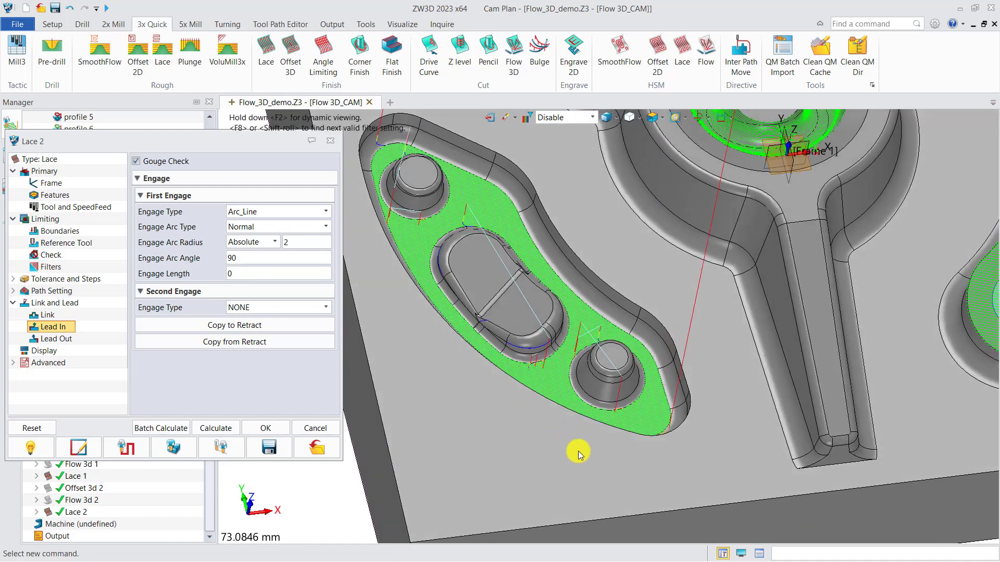
click(333, 141)
Create another Lace finishing operation and start a new profile feature on the Flow 3D part for it.
click(265, 54)
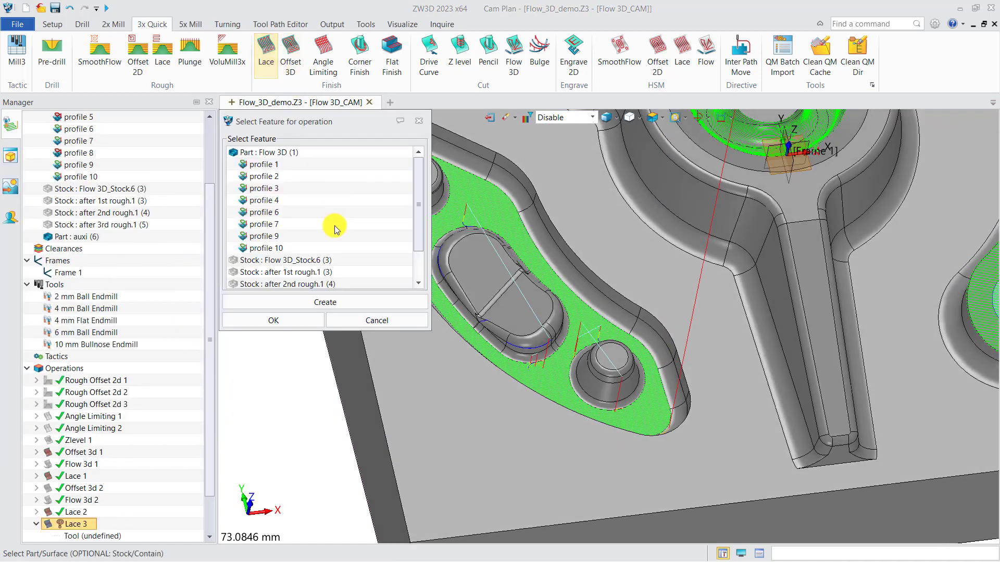
click(310, 302)
click(298, 320)
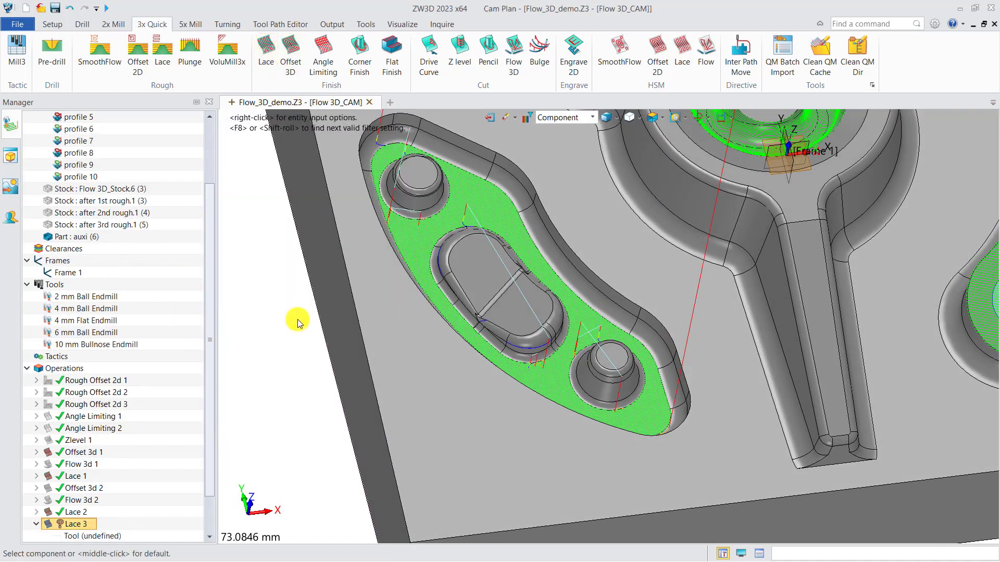
click(509, 391)
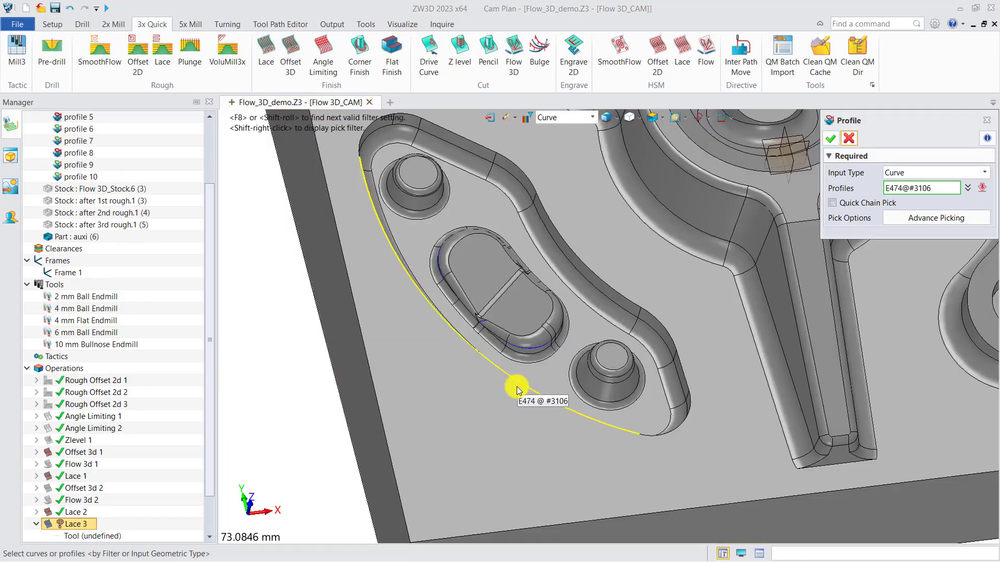
Pick the top edge loops of the left curved pocket, the central three-armed cavity and the right curved pocket for the Lace 3 profile.
click(517, 390)
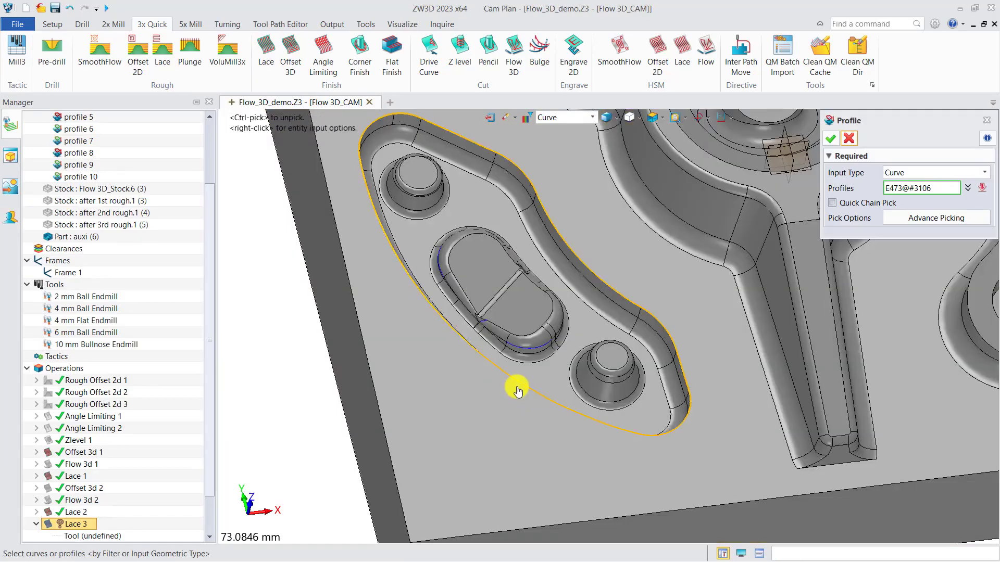
click(750, 320)
click(825, 467)
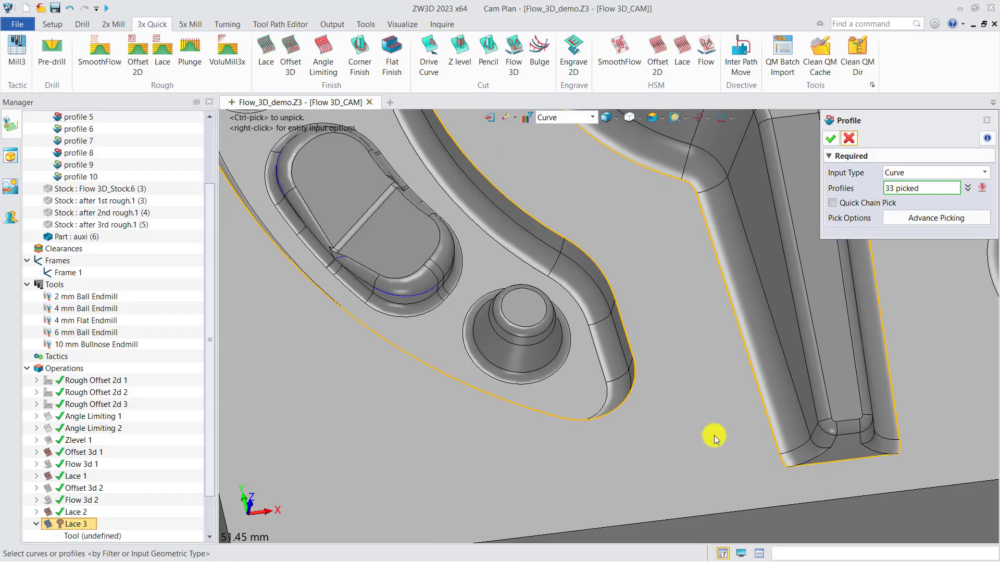
scroll(709, 437, down, 3)
click(720, 393)
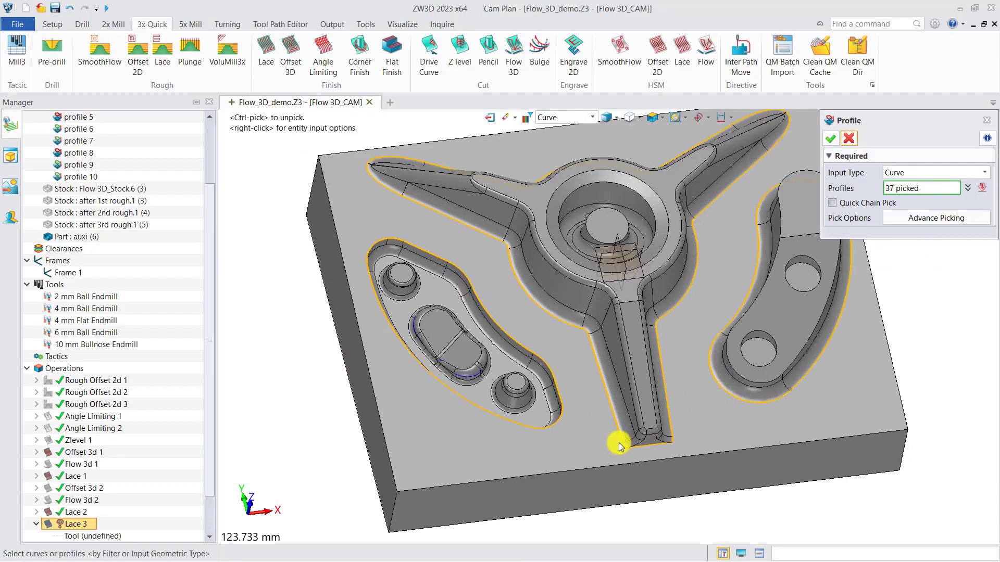
Add the outer edges of the block's top face to the profile and accept the Contain profile feature.
click(541, 474)
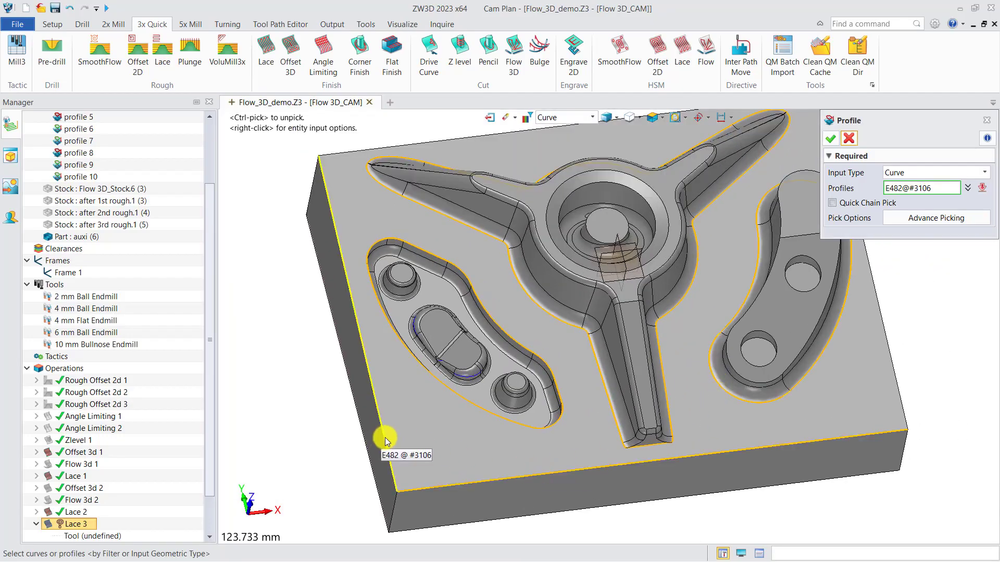
click(385, 439)
click(337, 160)
scroll(516, 297, down, 2)
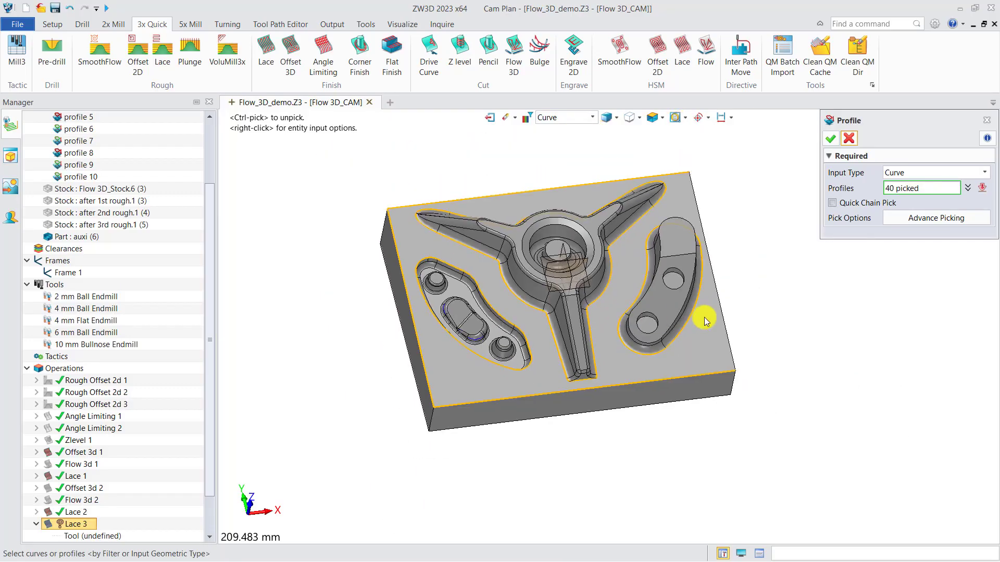
click(830, 139)
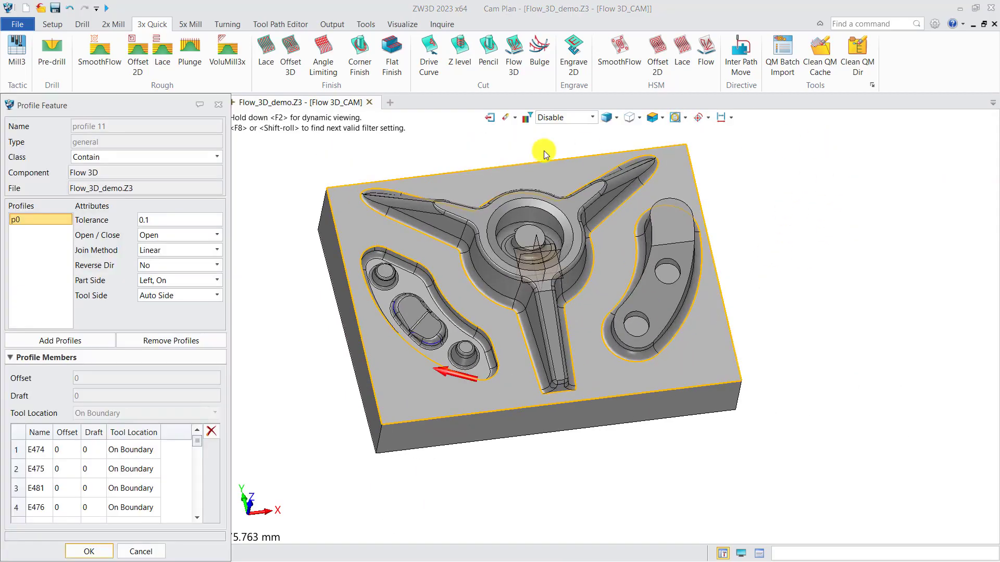
click(94, 542)
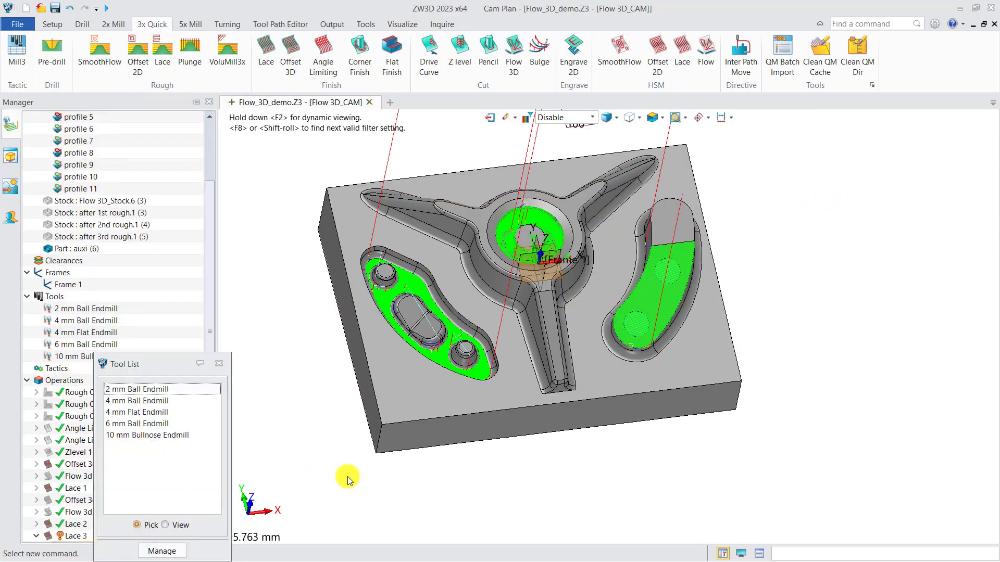
Assign the 2 mm Ball Endmill to Lace 3 and add Part: Flow 3D (1) to its features.
click(154, 390)
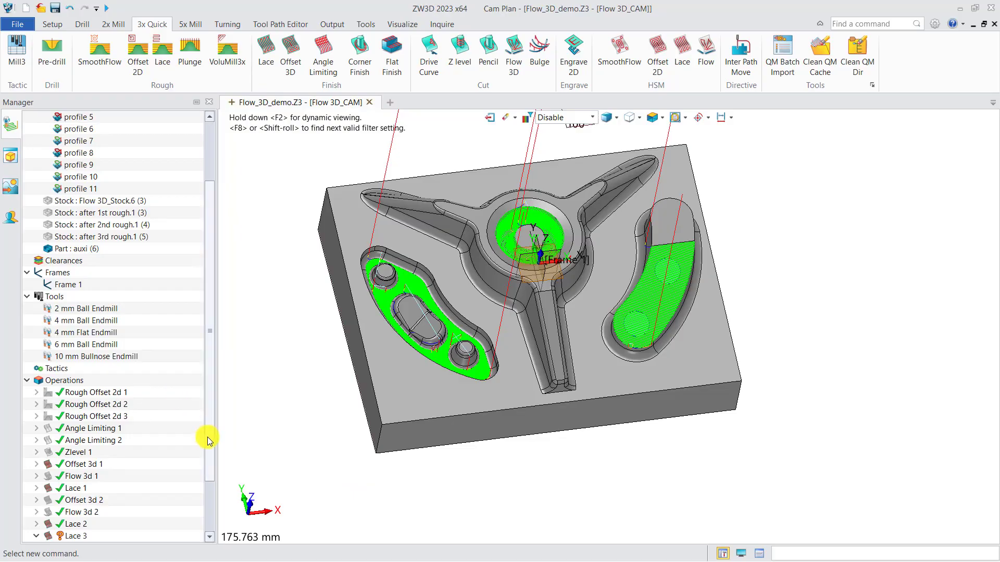
scroll(207, 436, down, 2)
right_click(100, 504)
click(118, 510)
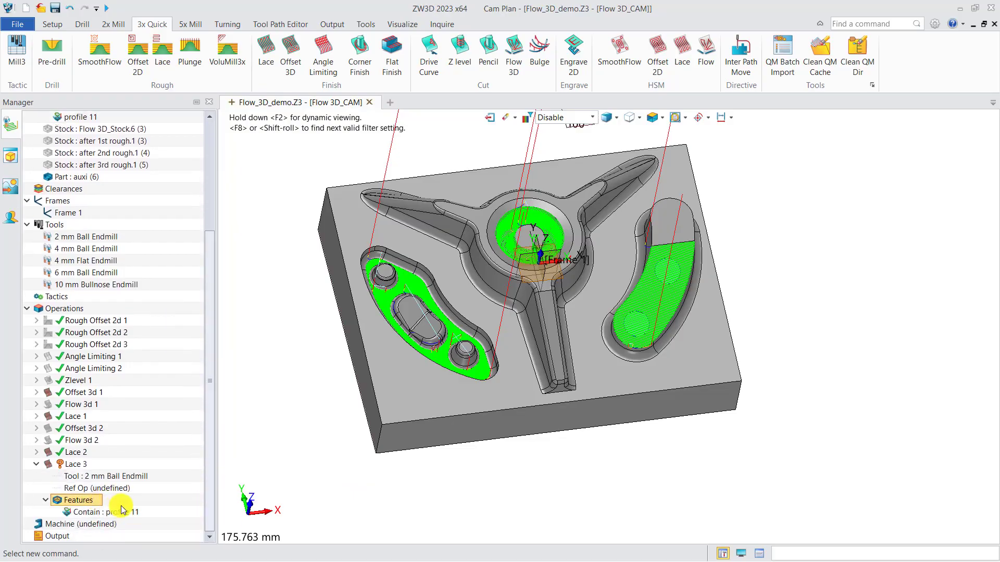
click(259, 154)
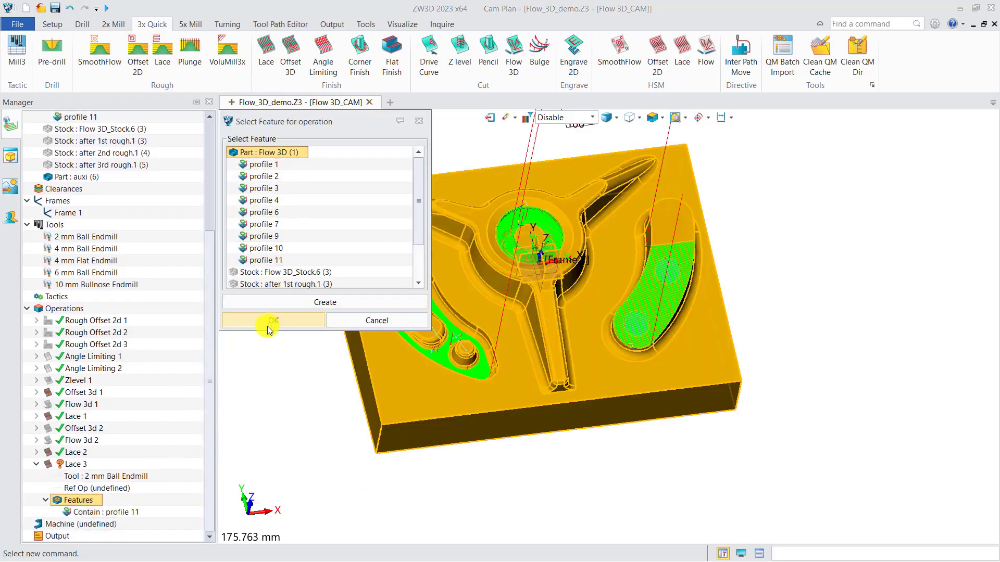
click(267, 321)
Calculate the Lace 3 toolpath and inspect it around the end of the central cavity's front arm.
right_click(76, 465)
click(156, 167)
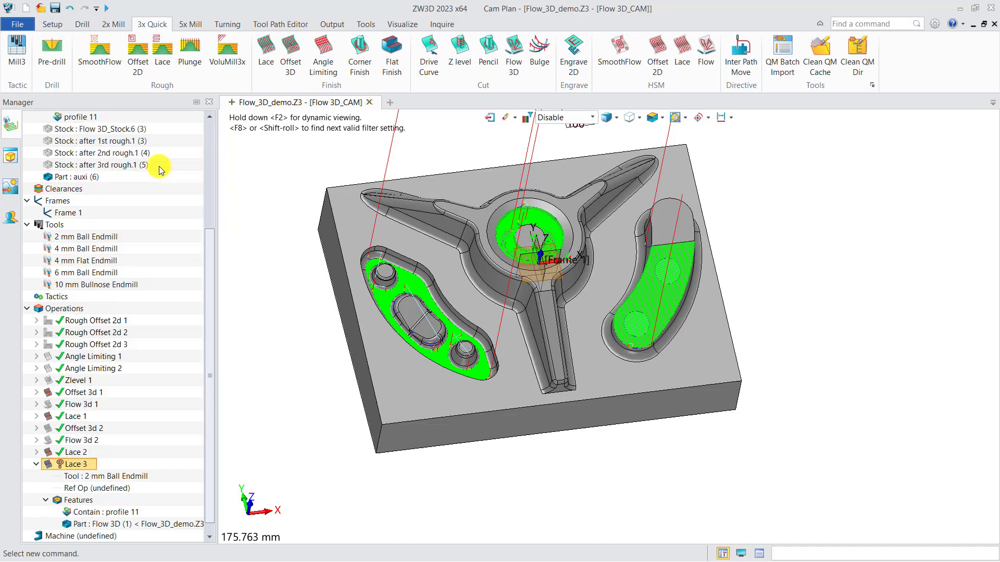
scroll(555, 448, up, 5)
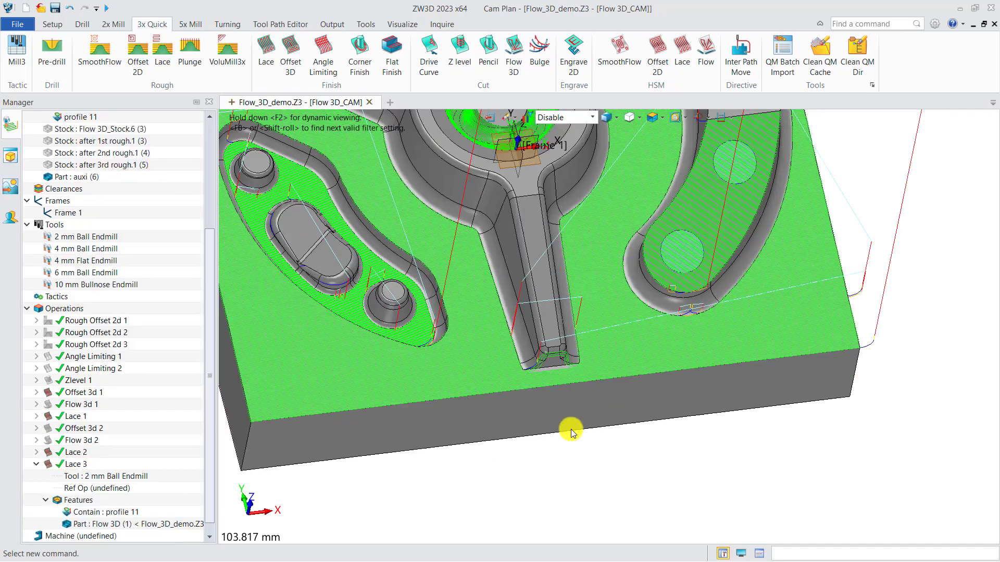
scroll(566, 432, up, 5)
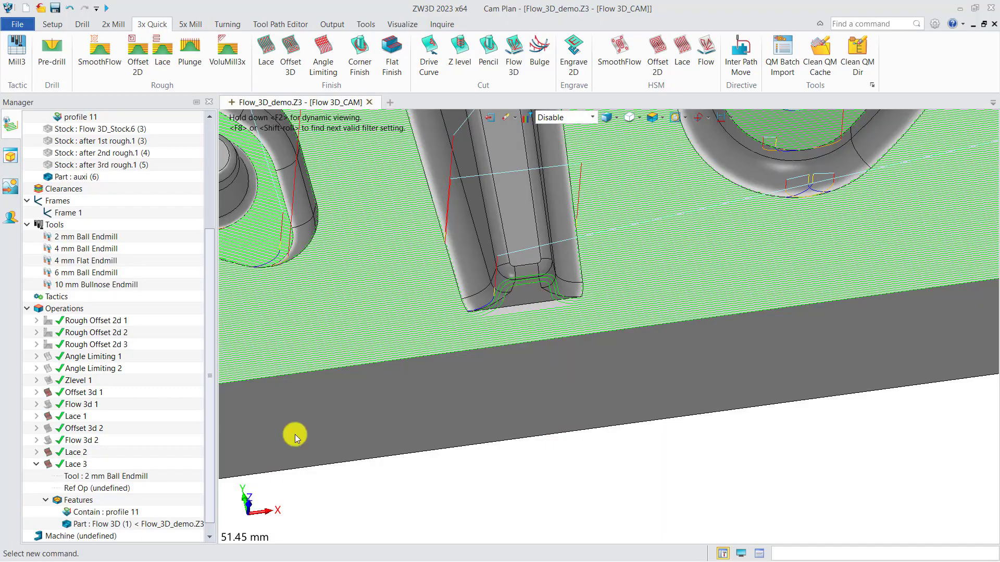
Set the upper limit of the Lace 3 Angle Range filter to 10, recalculate and close the operation settings.
double_click(79, 465)
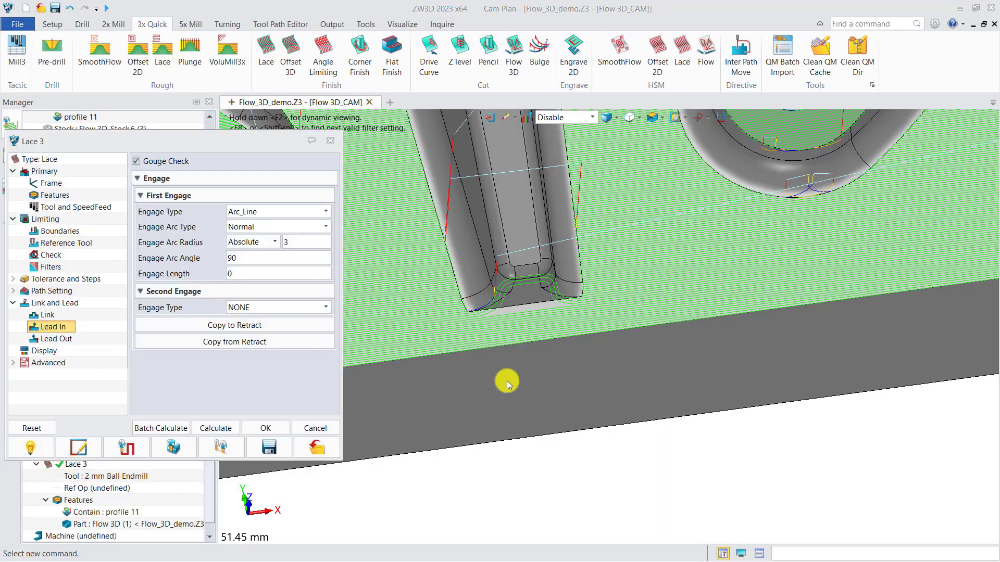
click(56, 268)
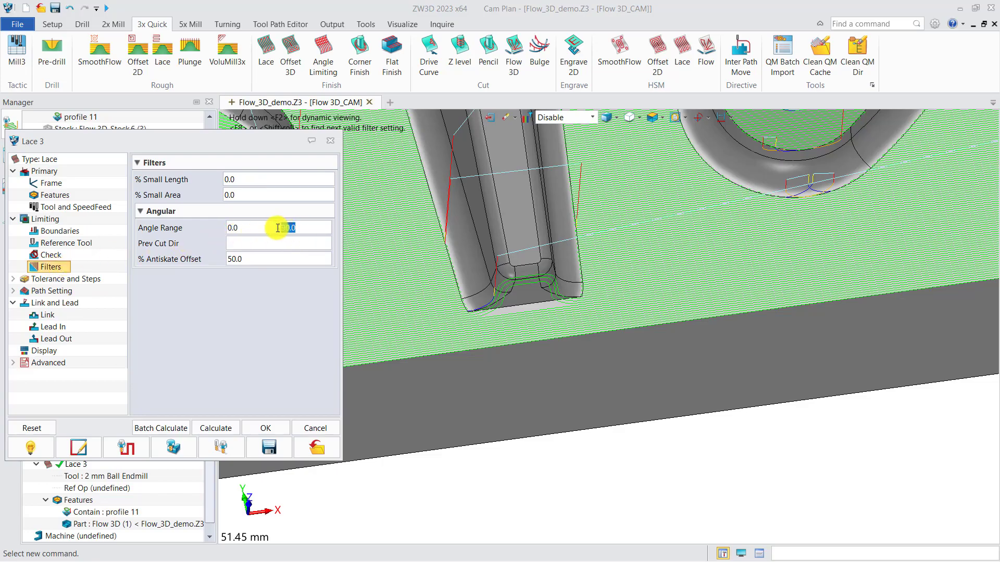
click(223, 429)
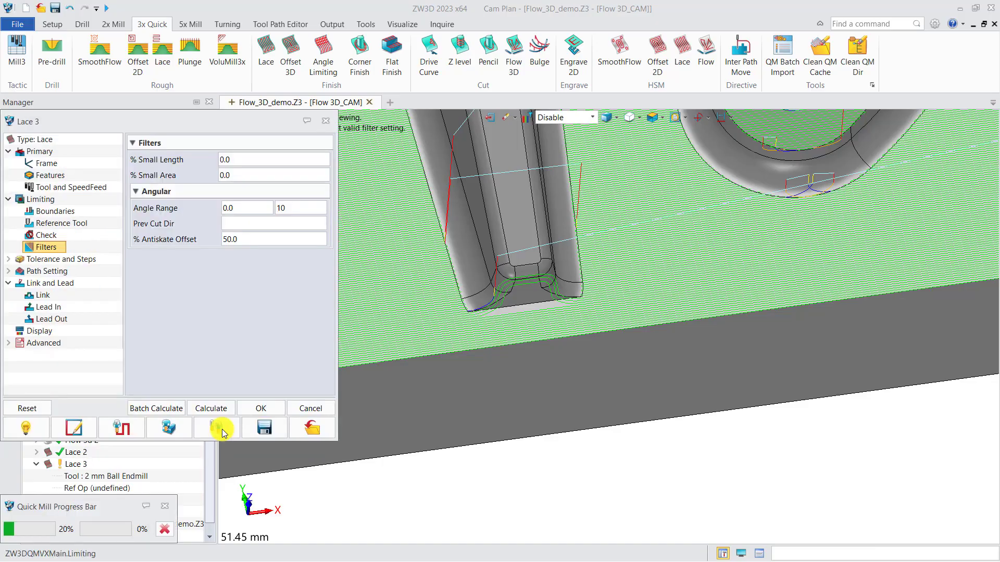
click(325, 122)
Hide the toolpaths of Lace 2, Lace 1 and Offset 3d 1 so that Lace 3 can be viewed alone.
click(52, 451)
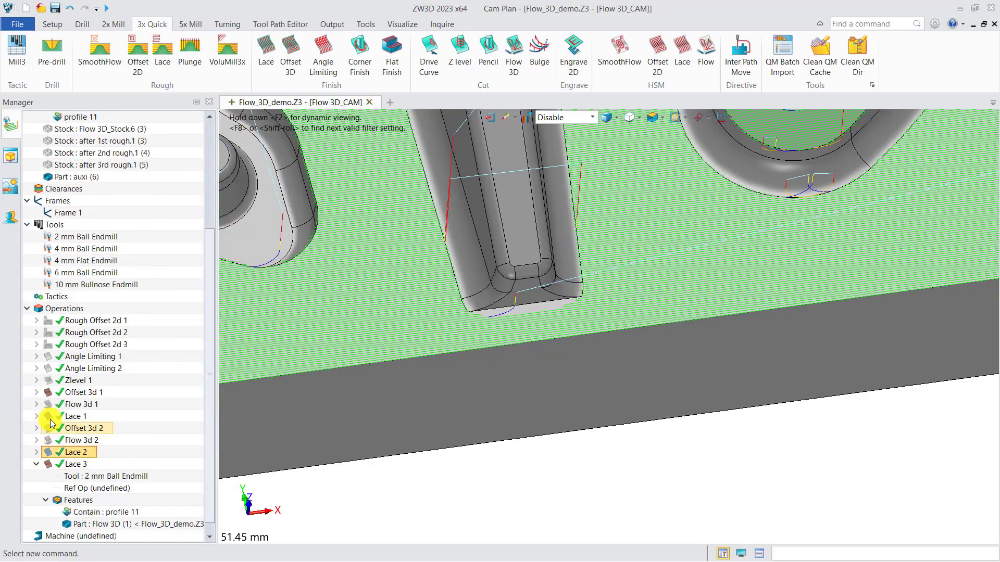
click(52, 416)
click(51, 394)
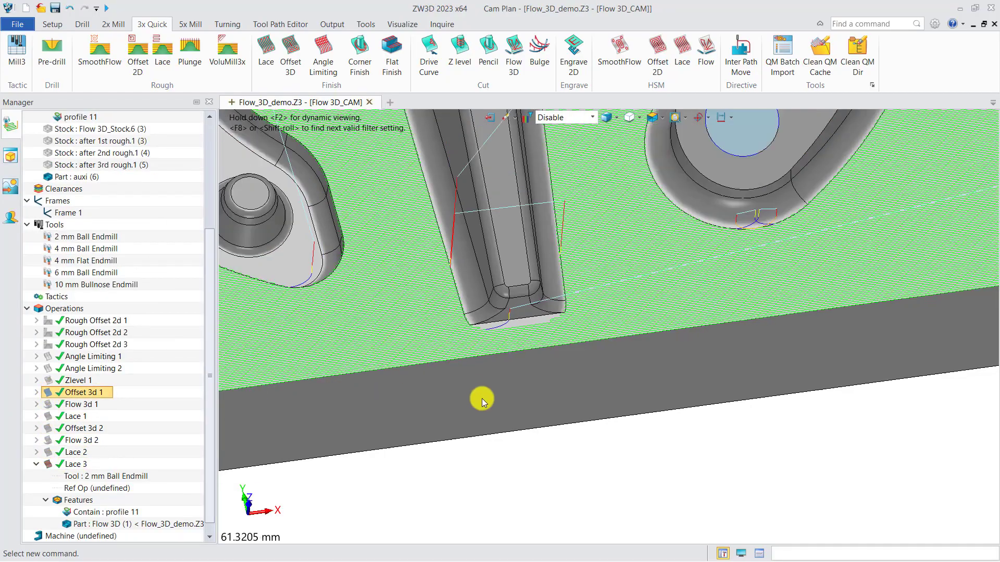
scroll(520, 401, down, 7)
mouse_move(562, 441)
middle_down()
mouse_move(568, 453)
mouse_move(553, 419)
mouse_move(562, 408)
mouse_move(560, 427)
middle_up()
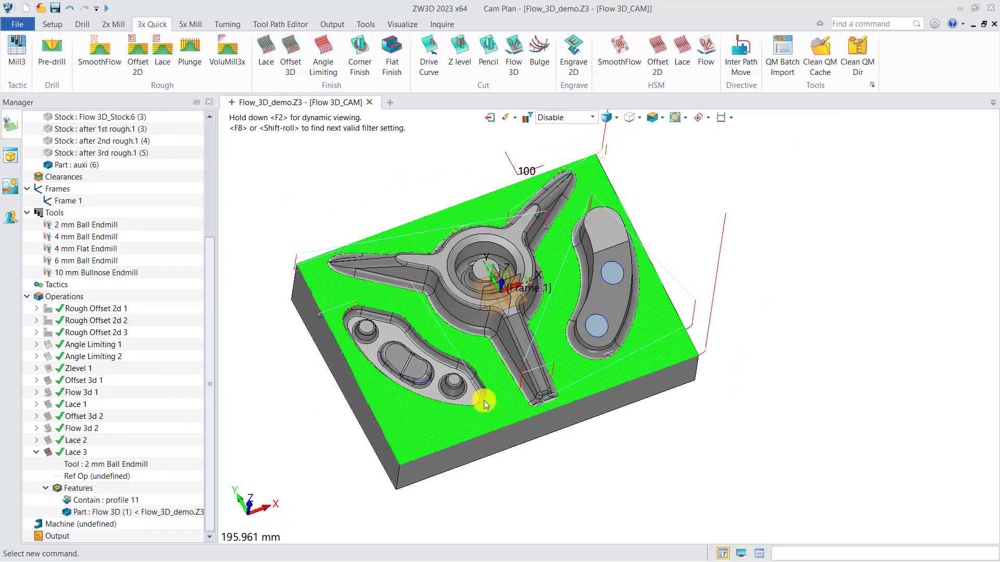
Show the Zlevel 1 toolpath, examine it along the central cavity's walls against Lace 3, and hide it again.
click(51, 369)
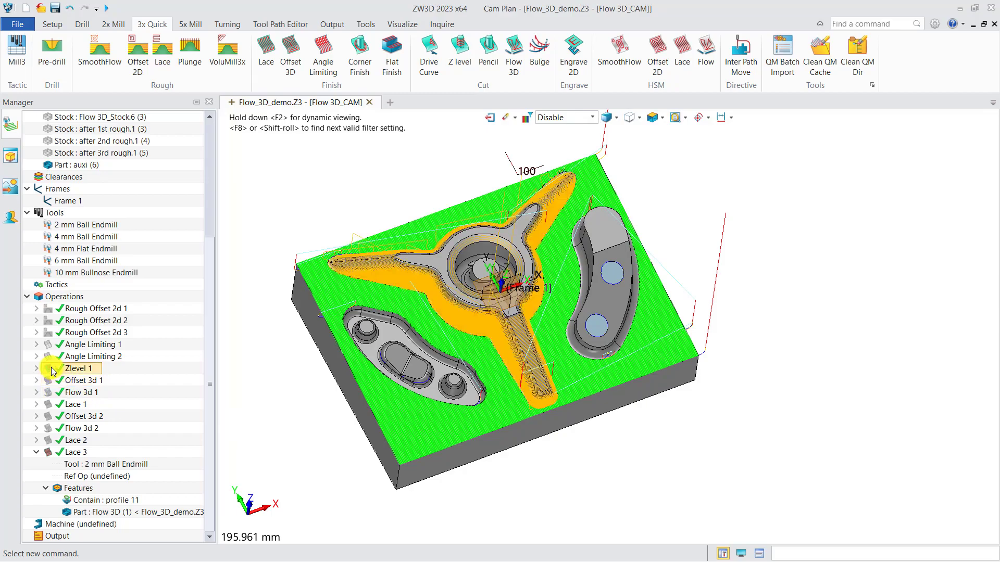
middle_drag(488, 304, 508, 335)
scroll(551, 246, up, 8)
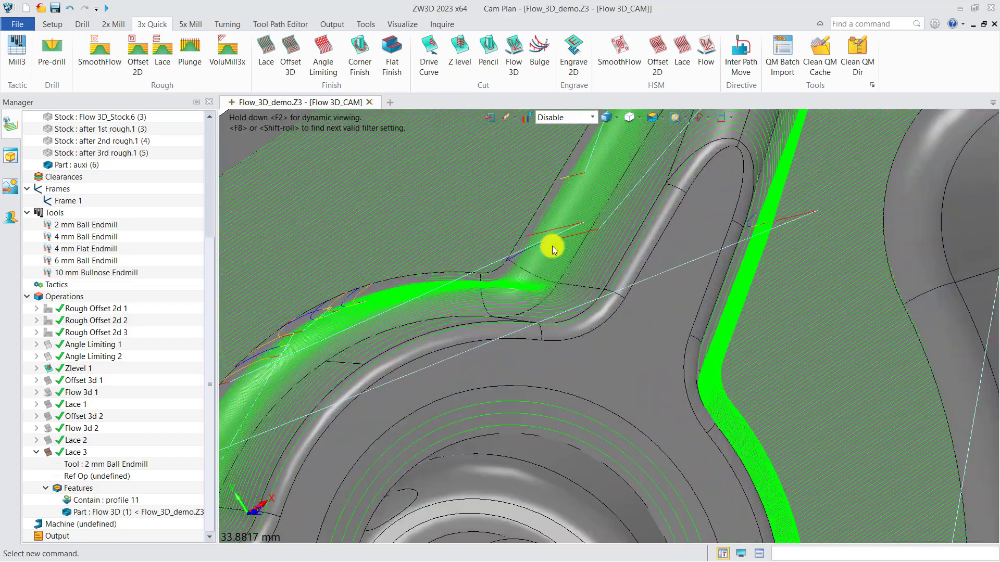
middle_drag(532, 465, 458, 386)
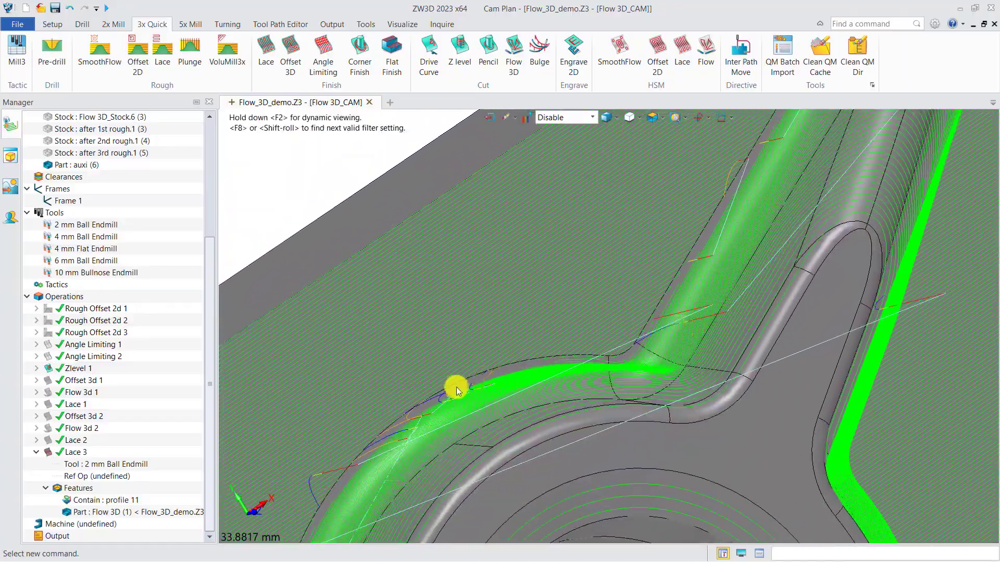
scroll(442, 374, down, 7)
middle_drag(495, 413, 459, 330)
click(51, 370)
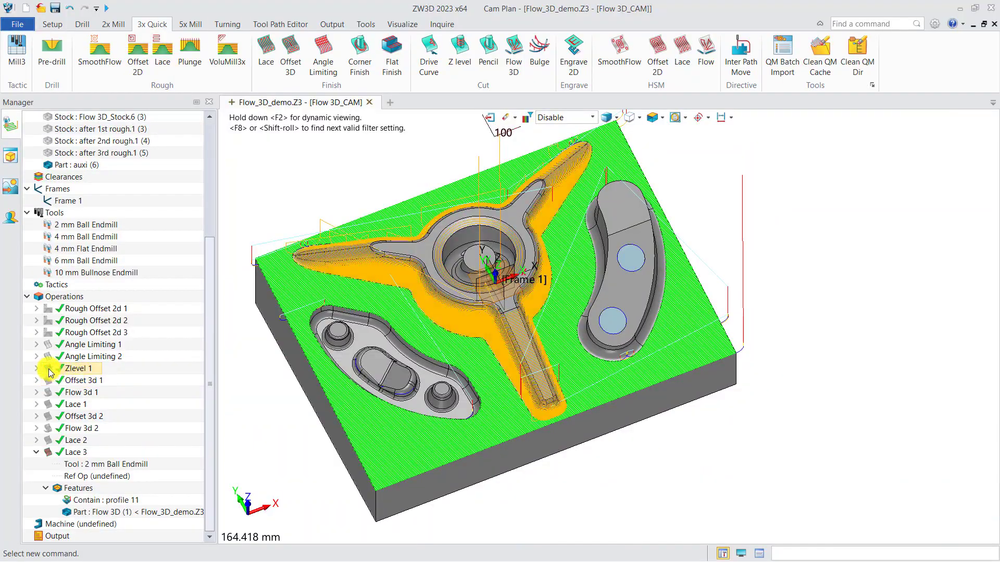
middle_drag(534, 359, 587, 384)
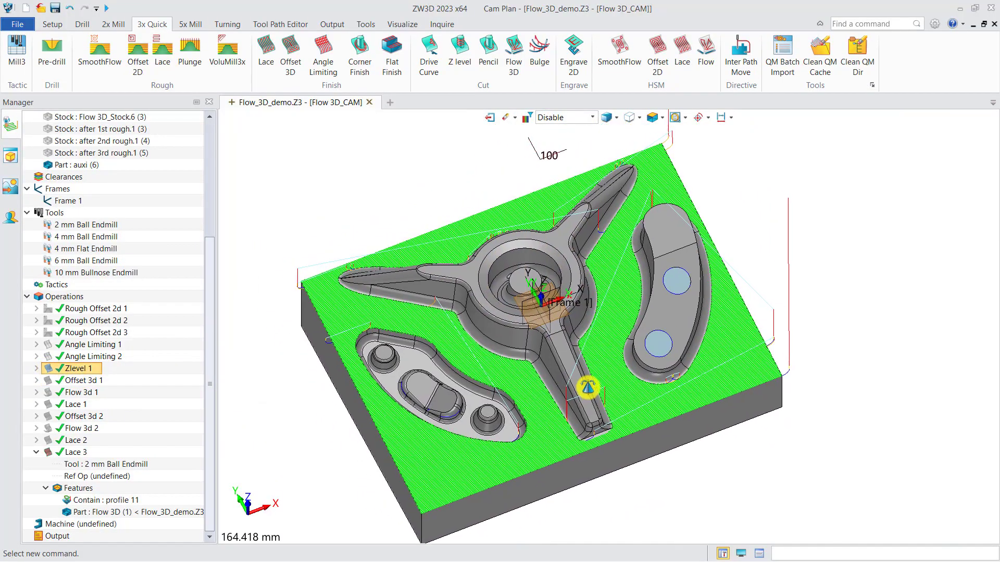
scroll(554, 401, up, 1)
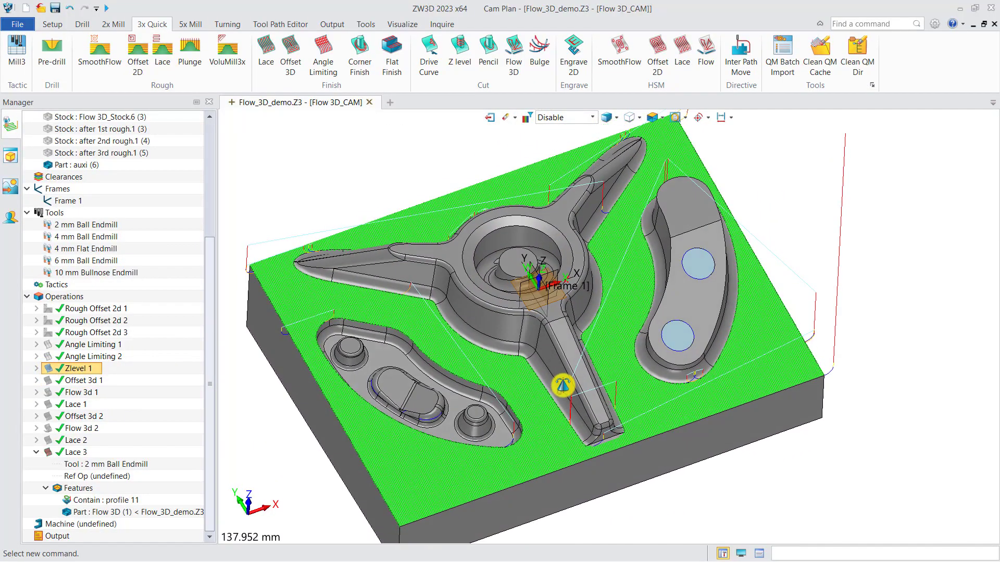
Create a Drive Curve operation and start a new profile feature on the Flow 3D part for it.
click(428, 57)
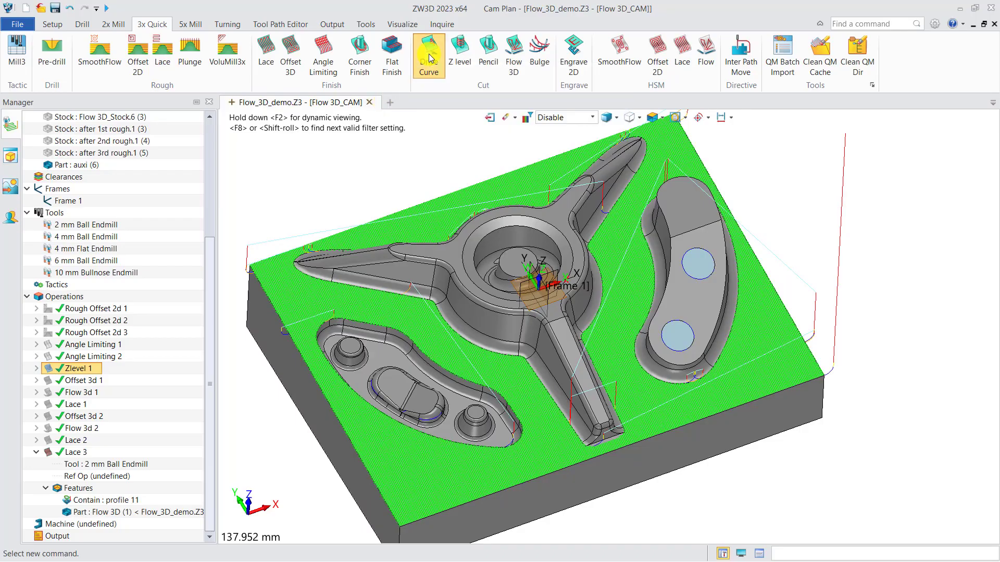
click(335, 301)
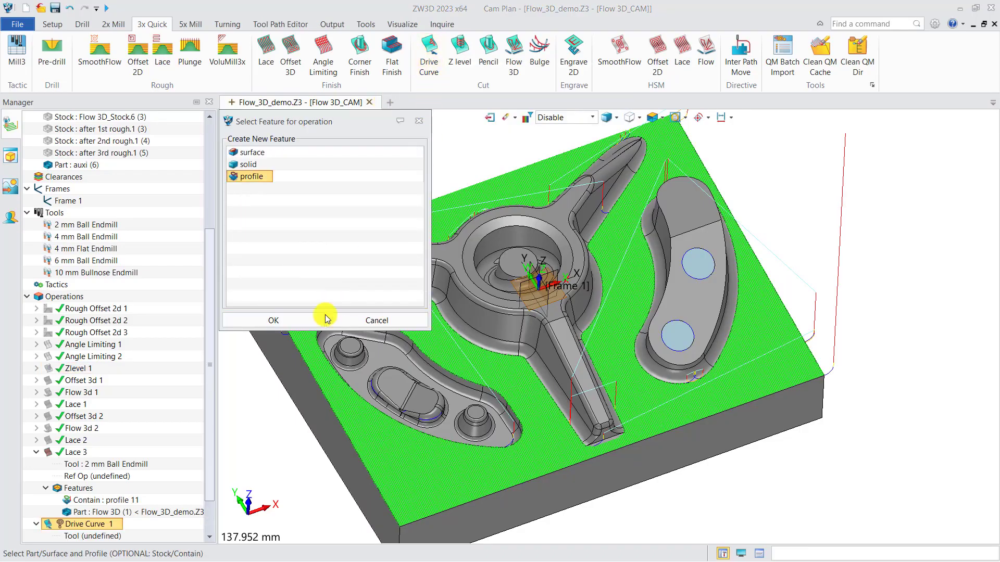
click(302, 320)
click(466, 381)
scroll(541, 422, up, 5)
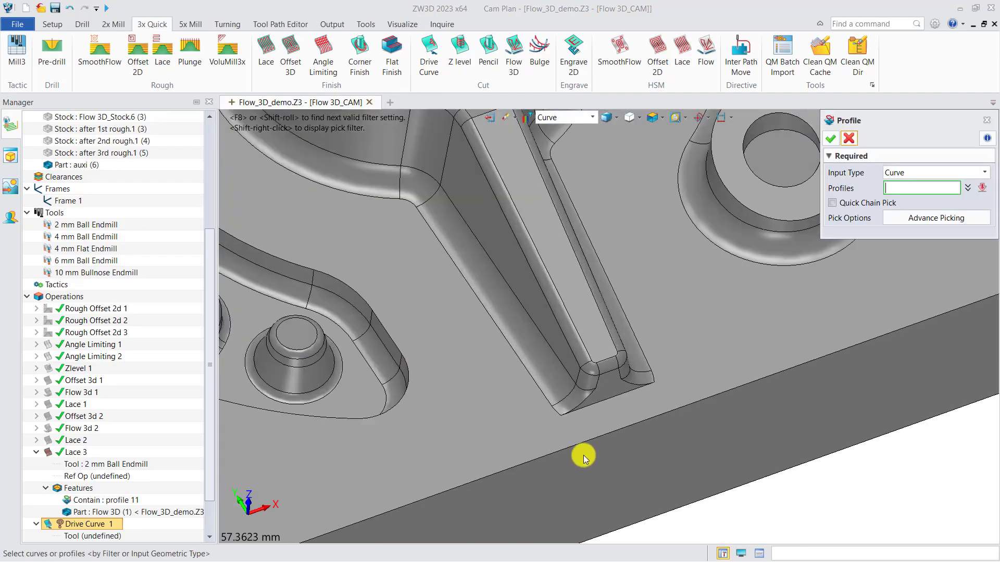
Pick the open edge chain around the three-armed cavity, set the profile's class to Part, accept it and dismiss the tool list.
click(555, 416)
shift+click(554, 416)
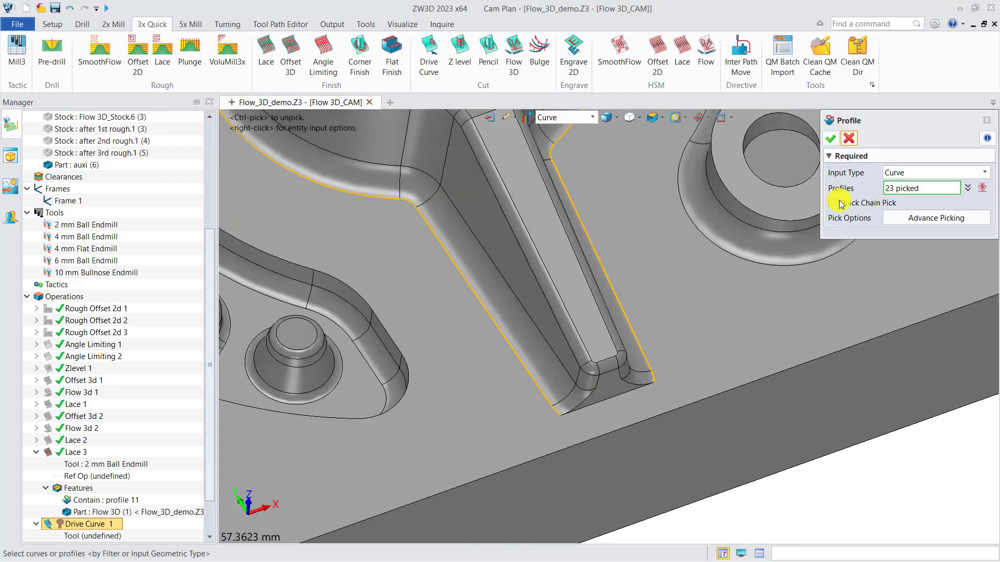
click(830, 139)
click(127, 157)
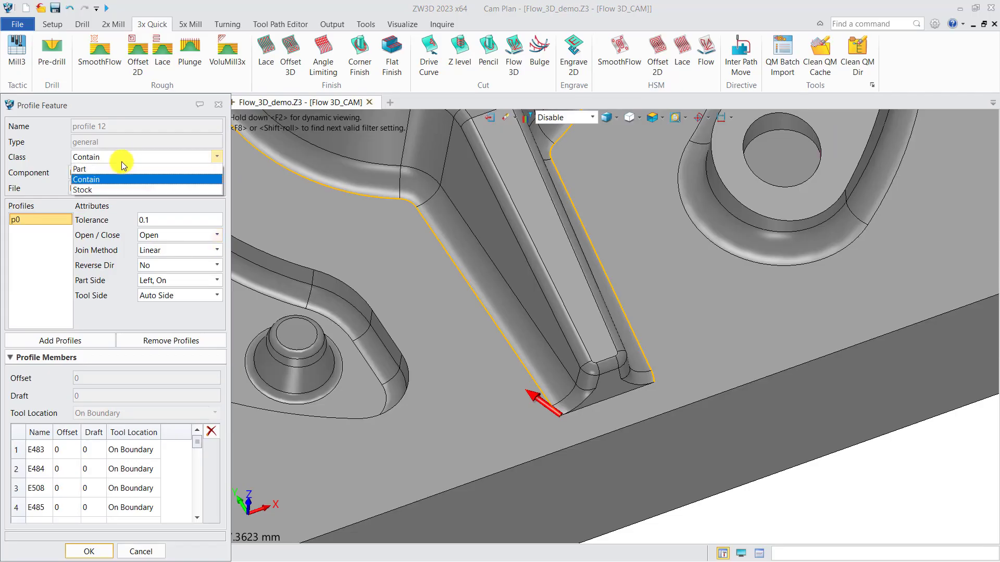
click(113, 172)
click(91, 551)
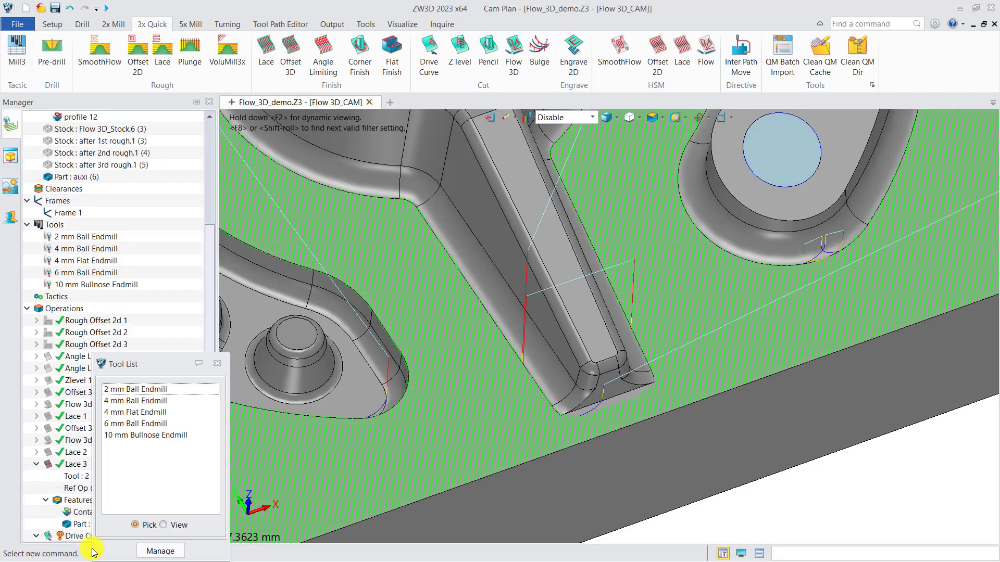
click(217, 367)
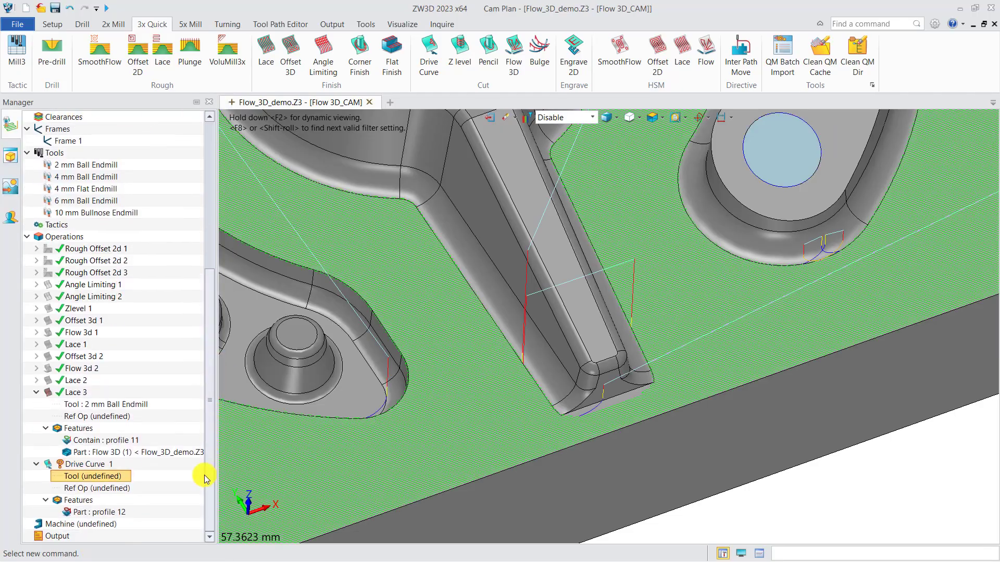
Add another new profile feature on the Flow 3D part to Drive Curve 1.
right_click(98, 503)
click(123, 503)
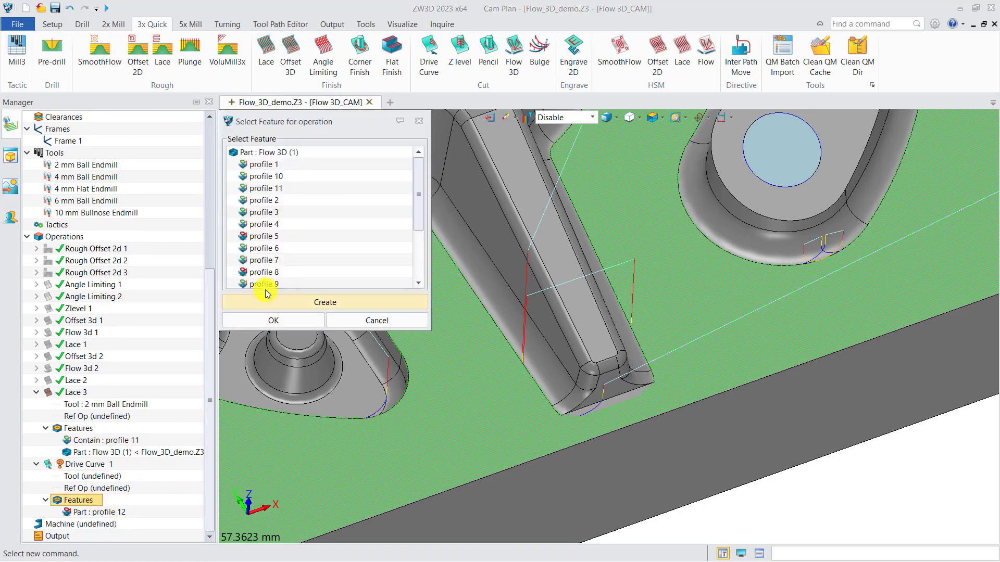
click(281, 300)
click(283, 321)
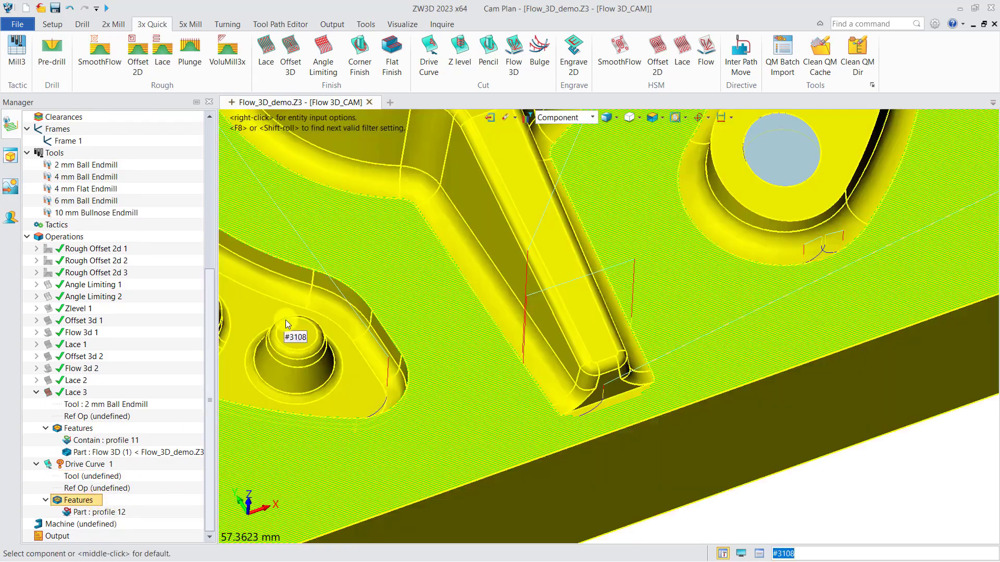
click(470, 342)
Pick the outer edge chain around the three-armed shape and the inner fillet edges from its blunt arm along the hub.
scroll(557, 411, up, 3)
click(543, 405)
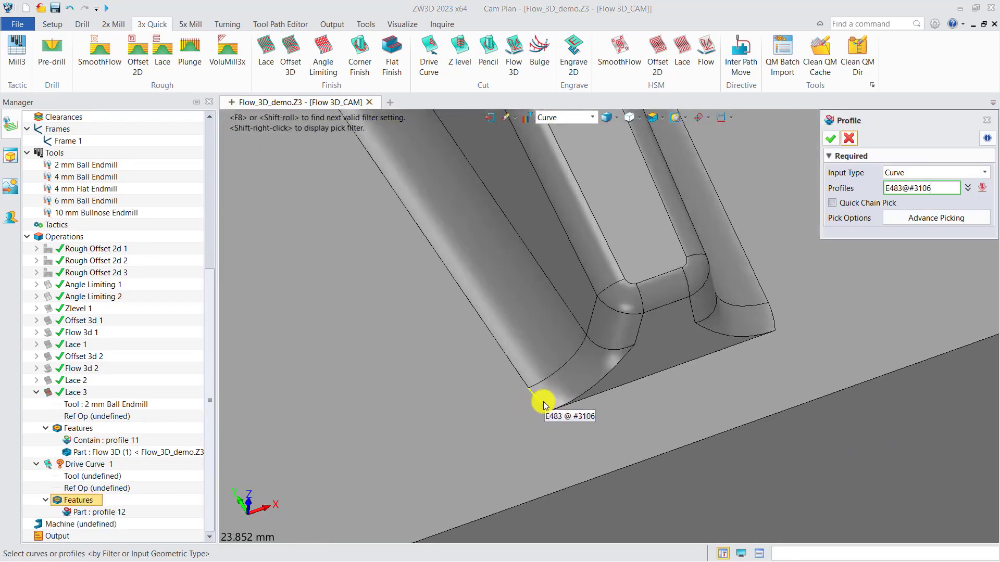
scroll(576, 326, down, 4)
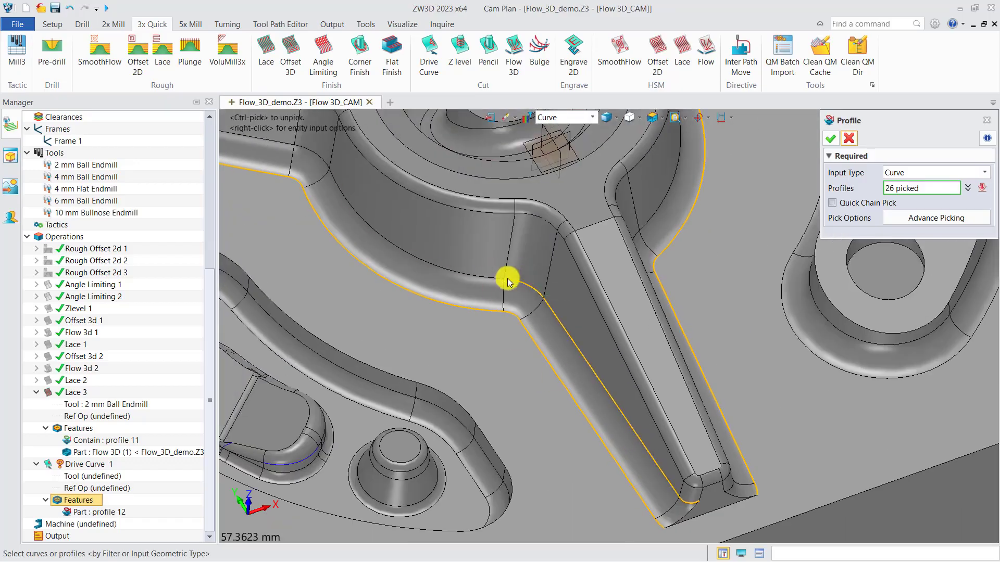
click(404, 248)
middle_drag(401, 233, 629, 407)
click(543, 329)
click(491, 318)
middle_drag(380, 316, 608, 404)
Continue the profile with the inner fillet edges around the tip and along both sides of the second arm.
scroll(447, 361, up, 4)
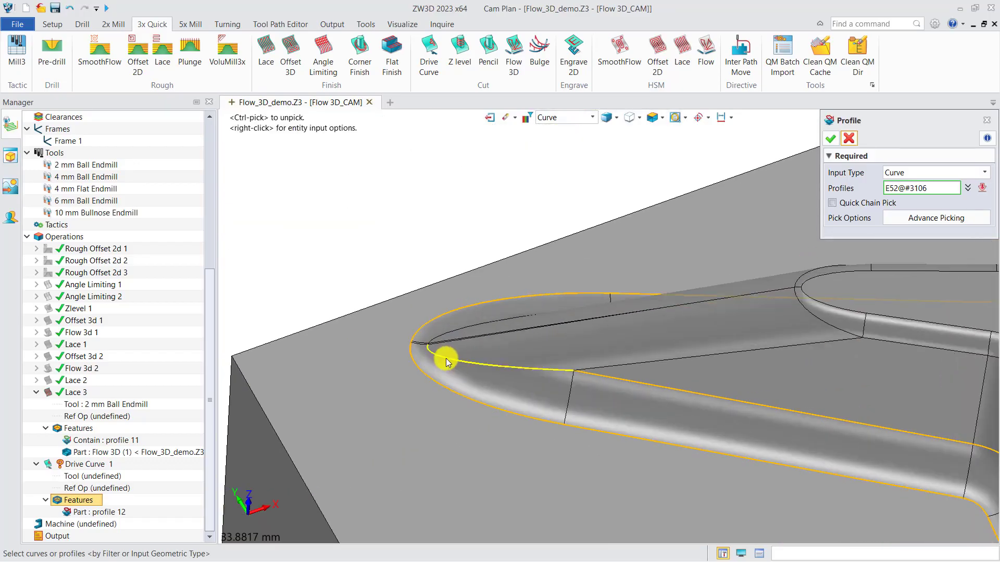
scroll(446, 361, up, 4)
scroll(458, 331, down, 6)
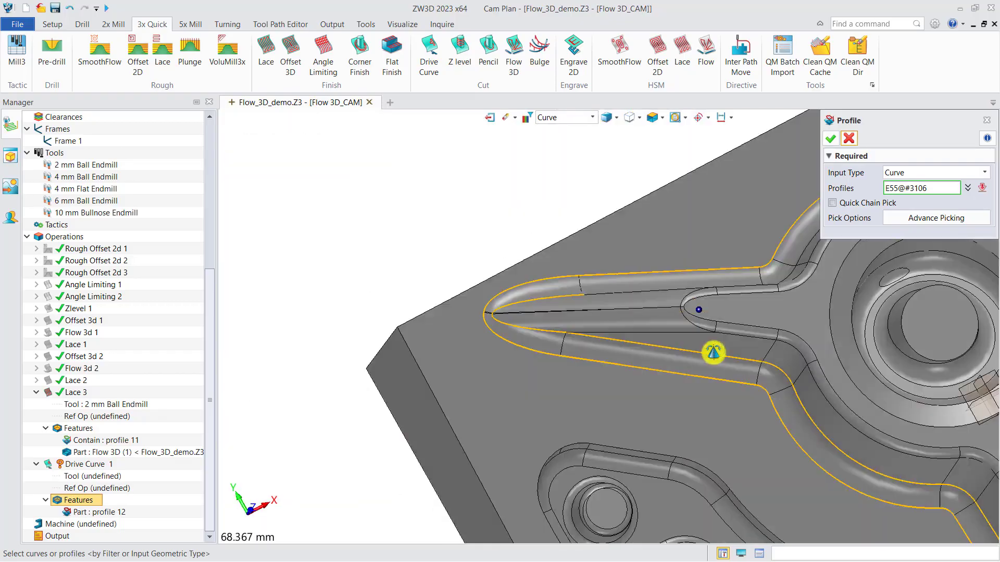
right_drag(713, 353, 682, 326)
scroll(656, 281, up, 3)
click(656, 281)
scroll(656, 281, down, 1)
middle_drag(802, 260, 608, 358)
click(611, 358)
Add the inner fillet edges around the third arm's pointed tip to the profile.
scroll(611, 357, down, 5)
right_drag(708, 330, 732, 299)
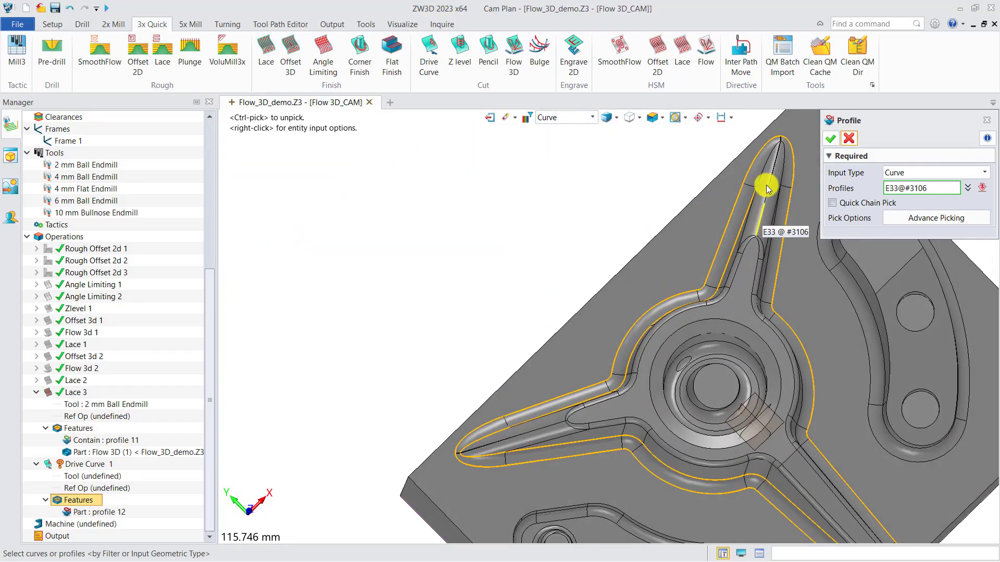
scroll(765, 186, up, 4)
click(745, 197)
scroll(745, 196, down, 2)
middle_drag(745, 196, 523, 346)
scroll(575, 265, up, 4)
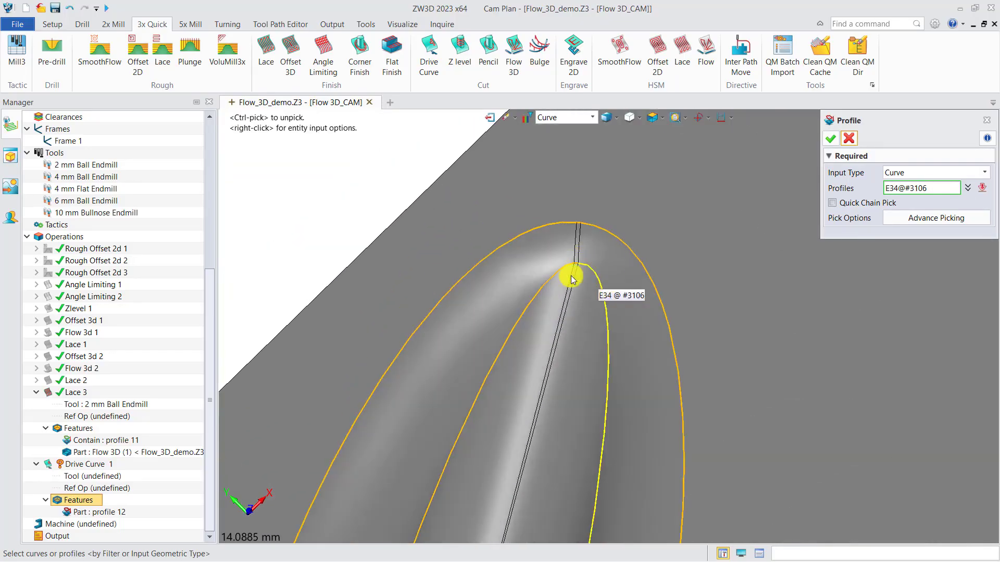
scroll(571, 276, down, 4)
click(589, 311)
middle_drag(531, 436, 549, 250)
click(573, 388)
Pick the remaining inner fillet edges along the hub back to the blunt arm and accept the containment profile.
scroll(567, 386, down, 9)
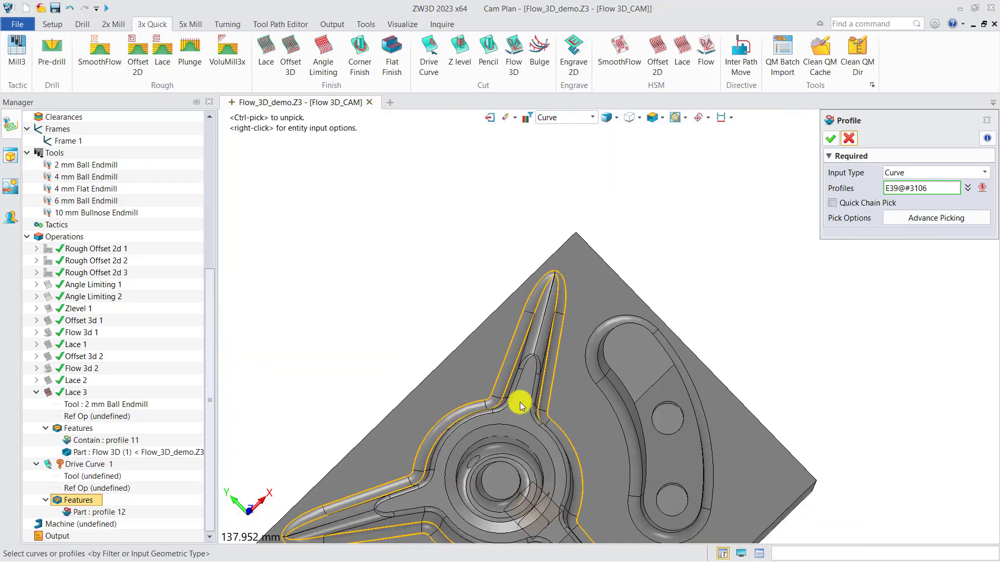
right_drag(520, 402, 460, 338)
scroll(477, 414, up, 3)
click(480, 492)
middle_drag(480, 492, 550, 359)
click(478, 383)
click(429, 441)
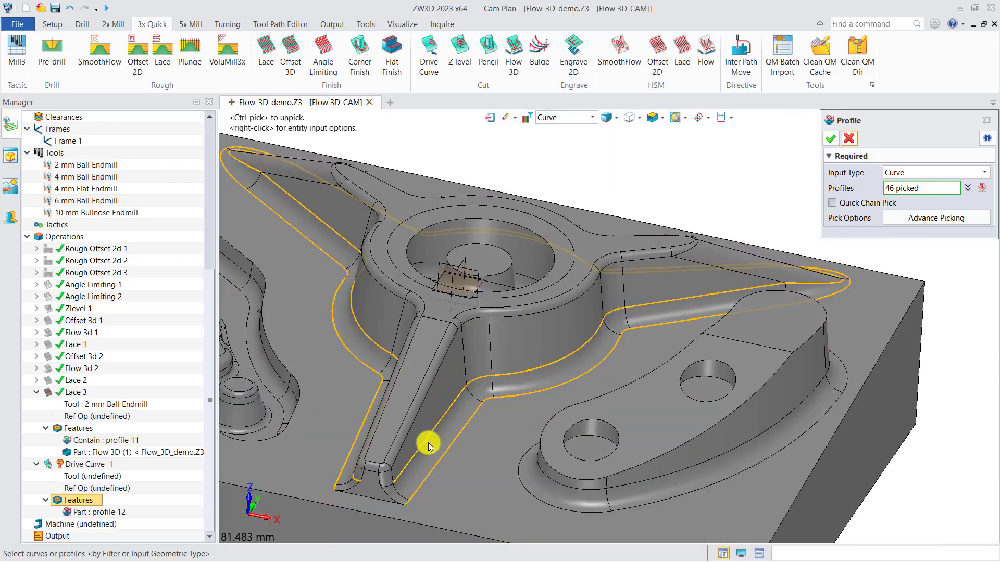
scroll(428, 444, up, 4)
scroll(411, 440, down, 5)
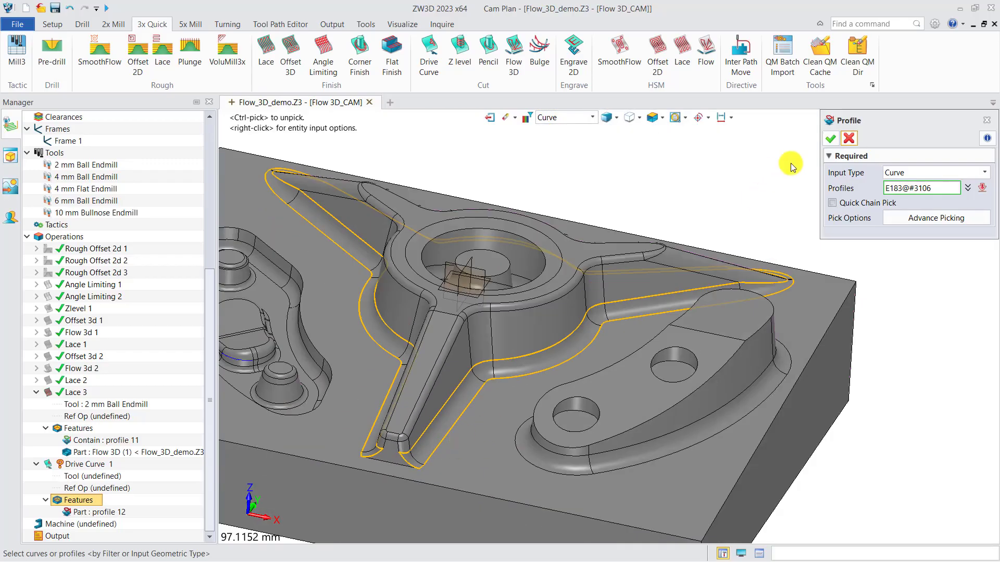
click(830, 138)
click(91, 551)
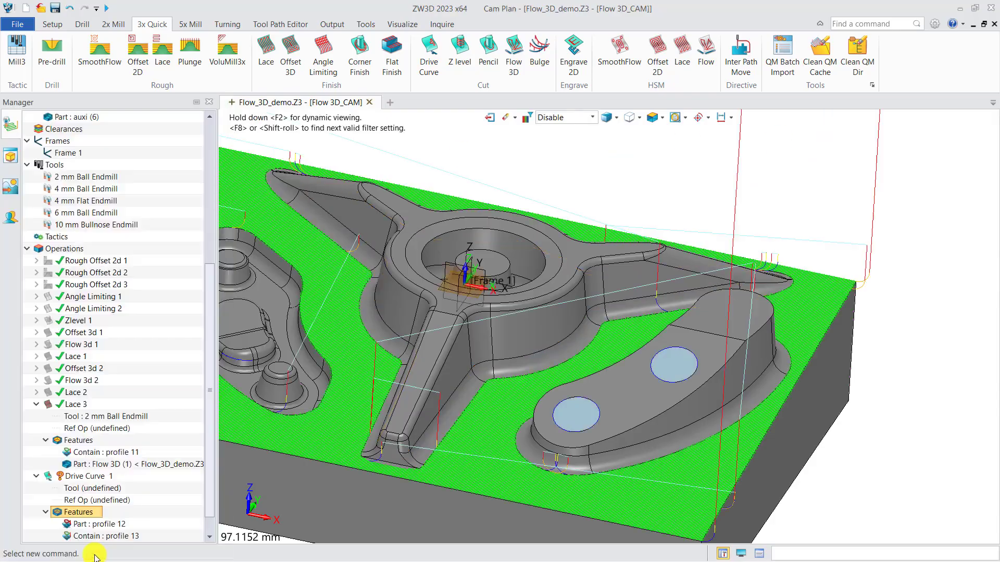
Hide the Lace 3 toolpath to clear the view of the part.
scroll(419, 365, down, 3)
middle_drag(379, 402, 393, 430)
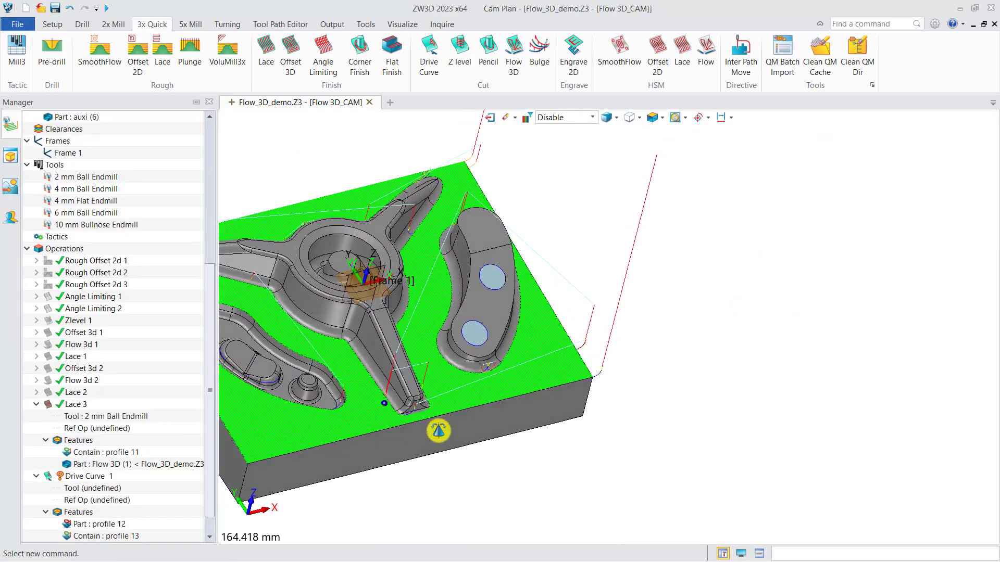
click(50, 405)
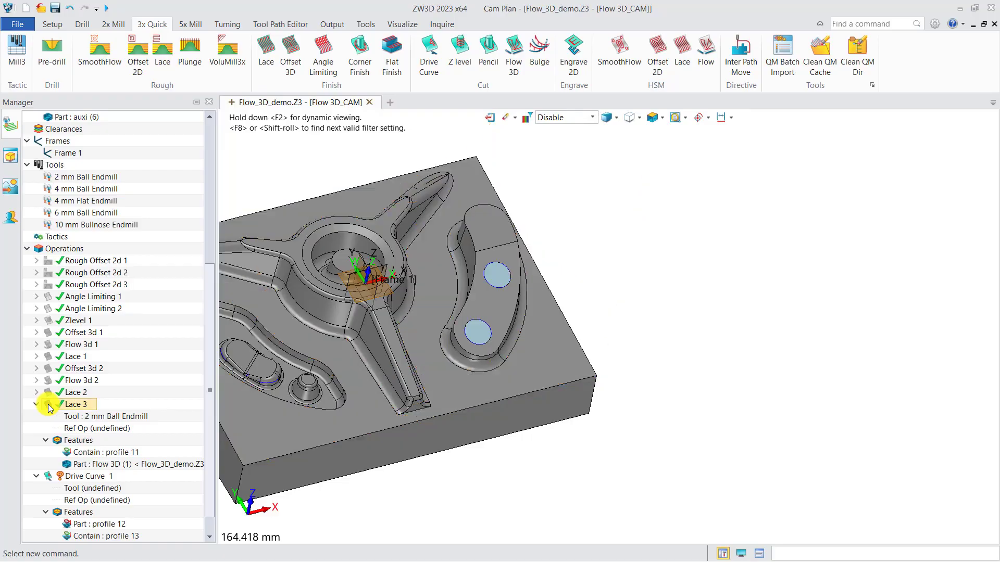
middle_drag(383, 389, 446, 358)
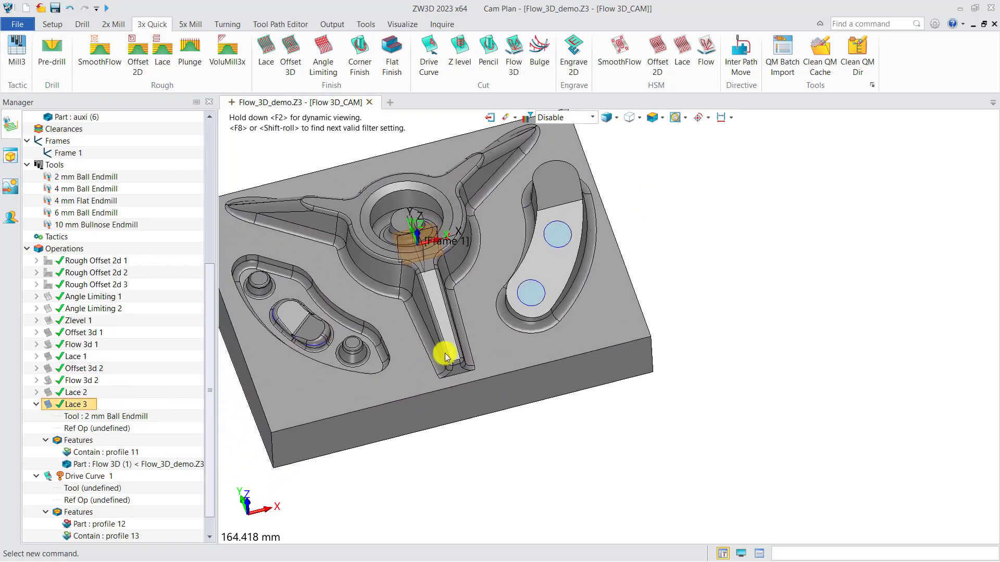
Assign the 2 mm Ball Endmill to Drive Curve 1 and add the Flow 3D part as a feature.
right_click(89, 495)
click(128, 397)
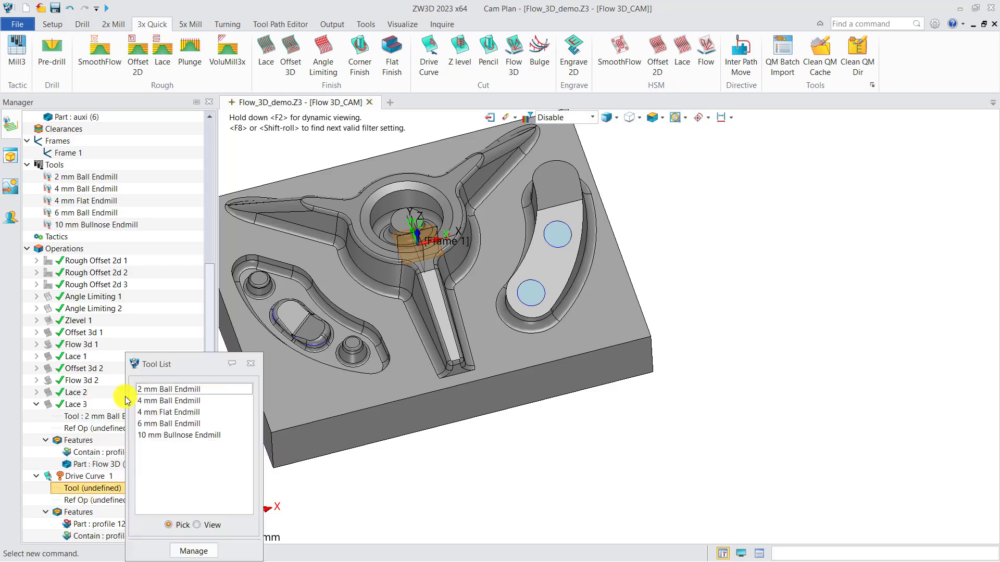
click(154, 391)
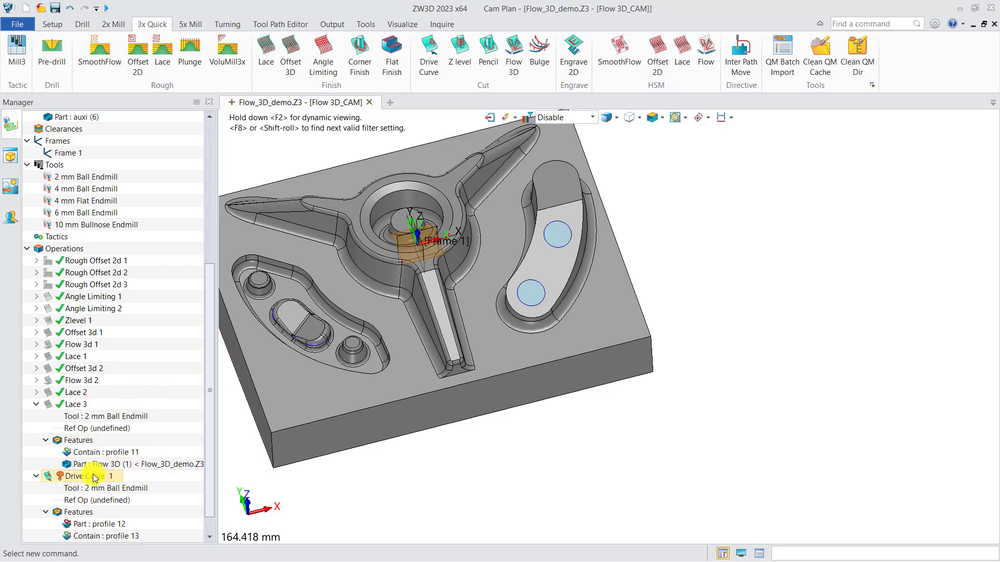
scroll(95, 478, down, 1)
right_click(86, 488)
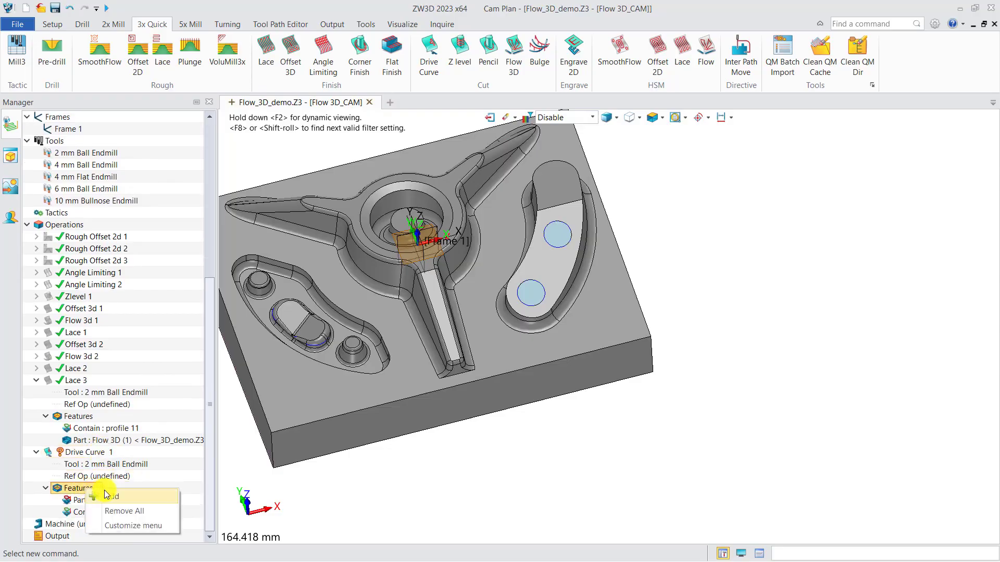
click(107, 495)
click(257, 152)
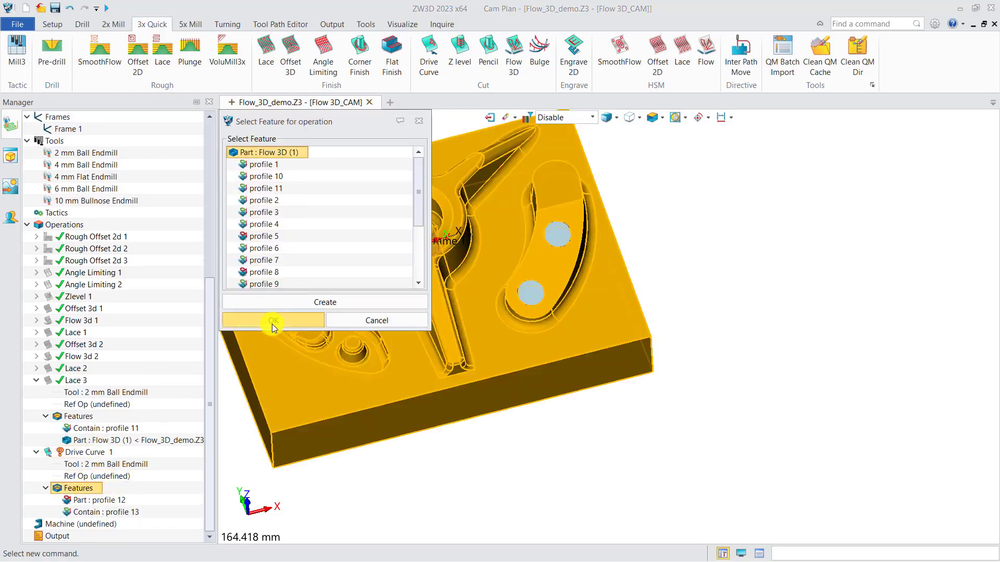
click(271, 319)
Calculate Drive Curve 1 with its default cutting steps and view the toolpath.
right_click(92, 452)
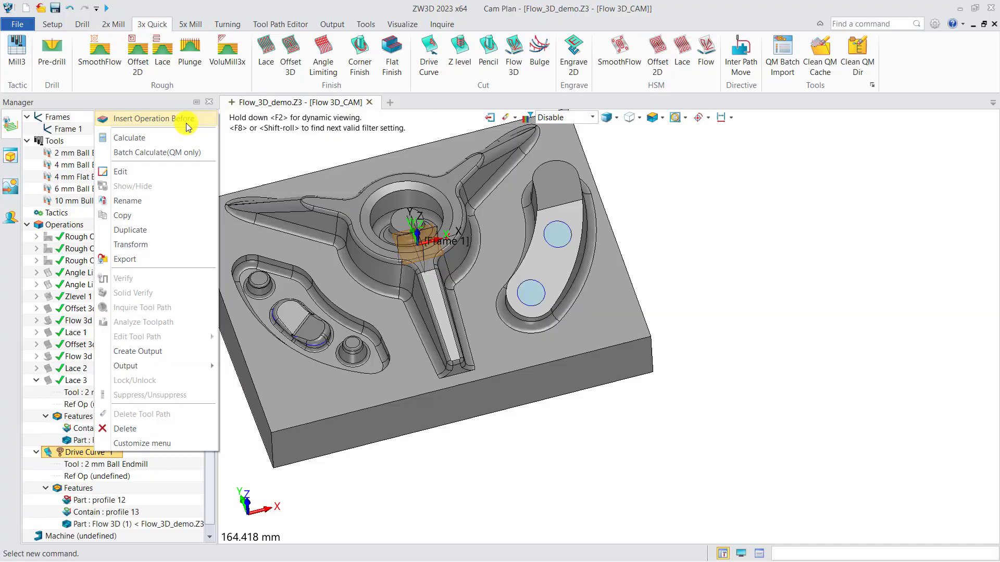
click(150, 139)
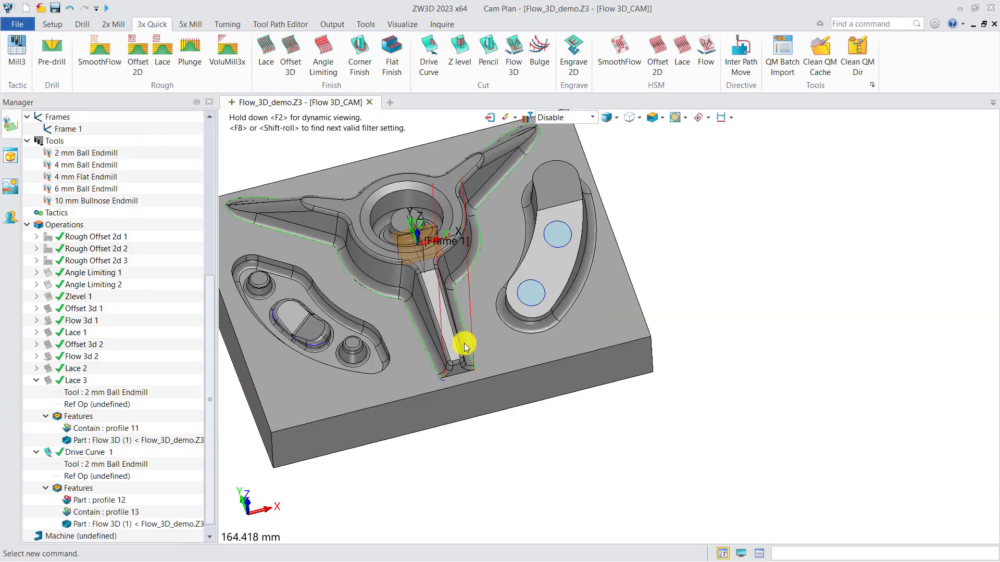
middle_drag(462, 341, 500, 346)
Set Drive Curve 1 to 6 cuts with an Absolute stepover of 0.2 and recalculate it.
double_click(103, 453)
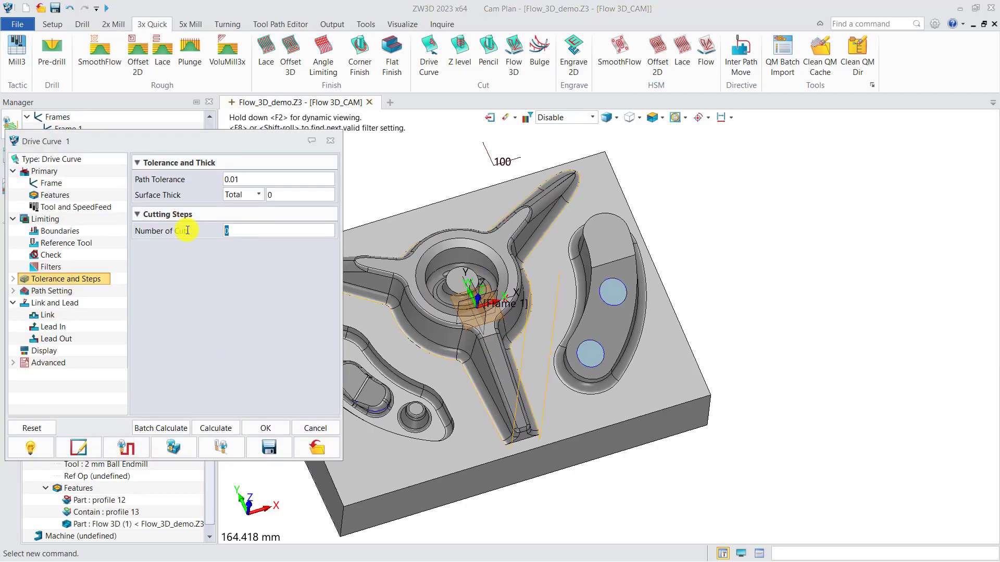
text(6)
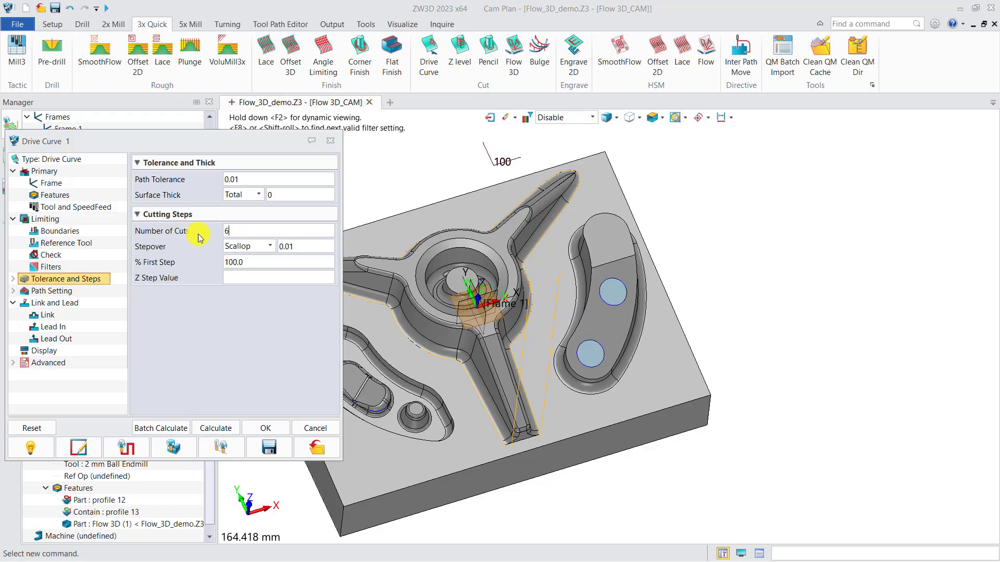
click(269, 247)
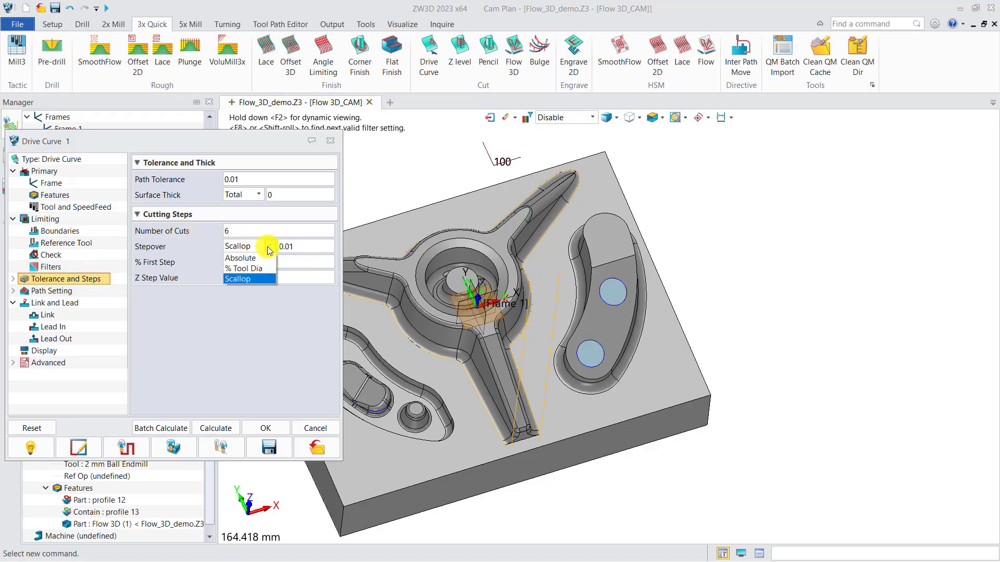
click(250, 258)
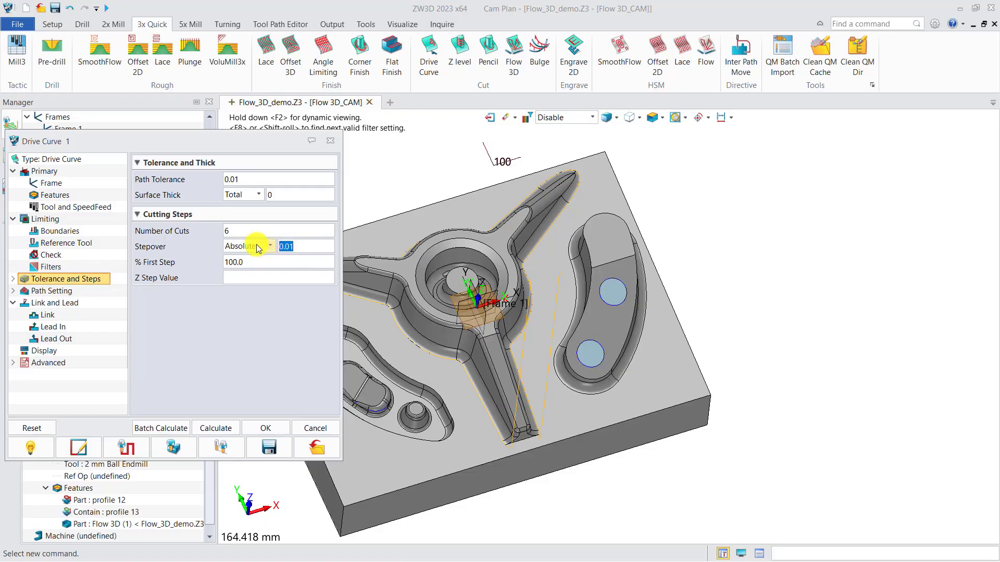
click(214, 428)
Examine the recalculated Drive Curve 1 passes along the fillets at the blunt arm's end and close the operation settings.
middle_drag(541, 310, 633, 326)
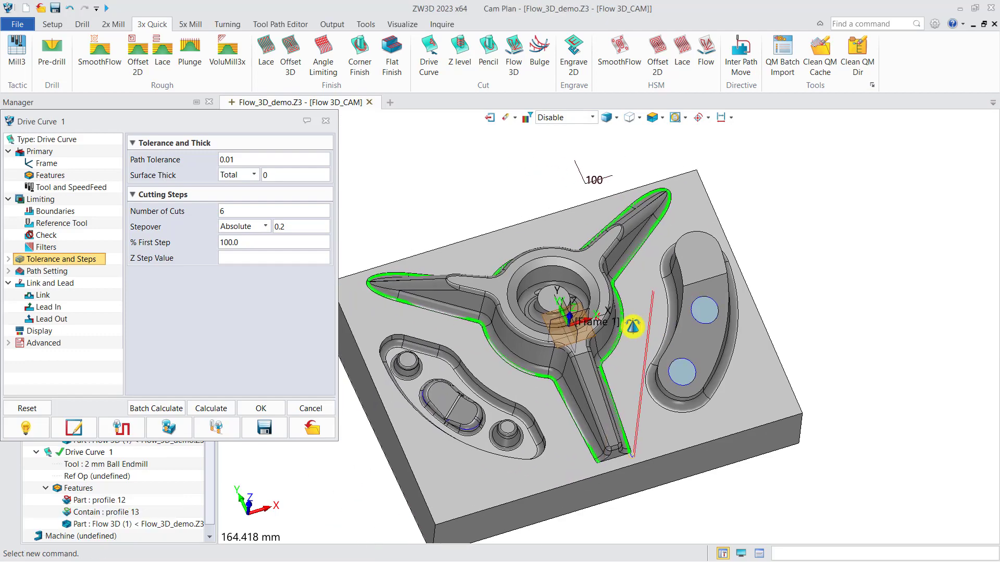
scroll(596, 452, up, 5)
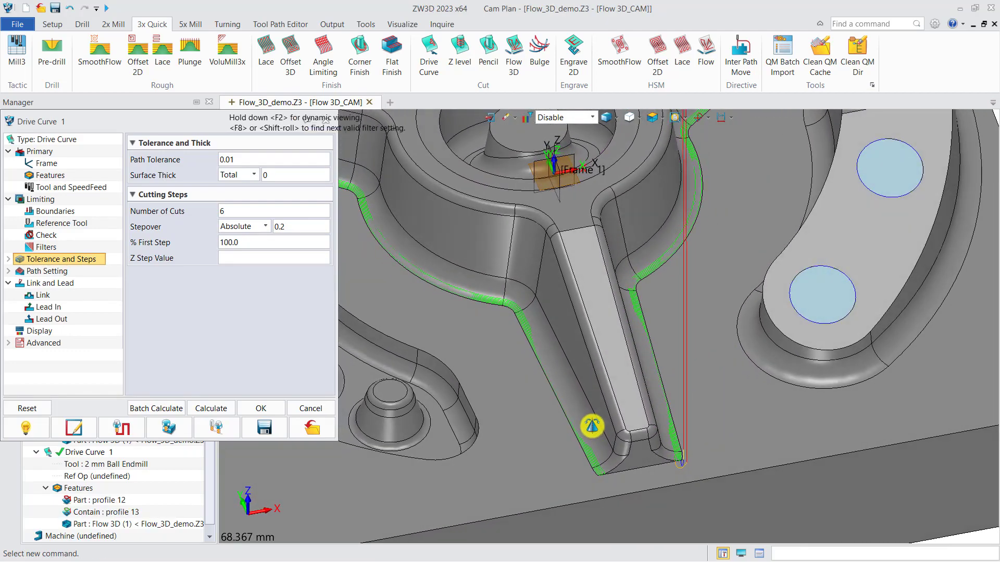
right_drag(592, 427, 588, 404)
scroll(588, 405, down, 1)
middle_drag(588, 404, 543, 370)
scroll(603, 424, up, 4)
right_drag(596, 414, 574, 395)
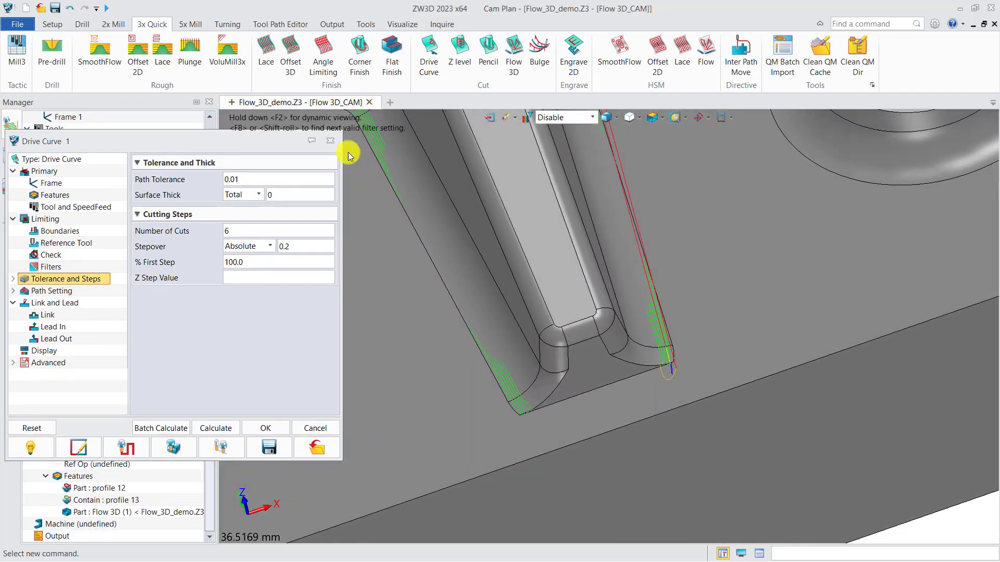
click(330, 141)
Show the Lace 3 toolpath again and compare it with Drive Curve 1 at the blunt arm's end.
click(48, 368)
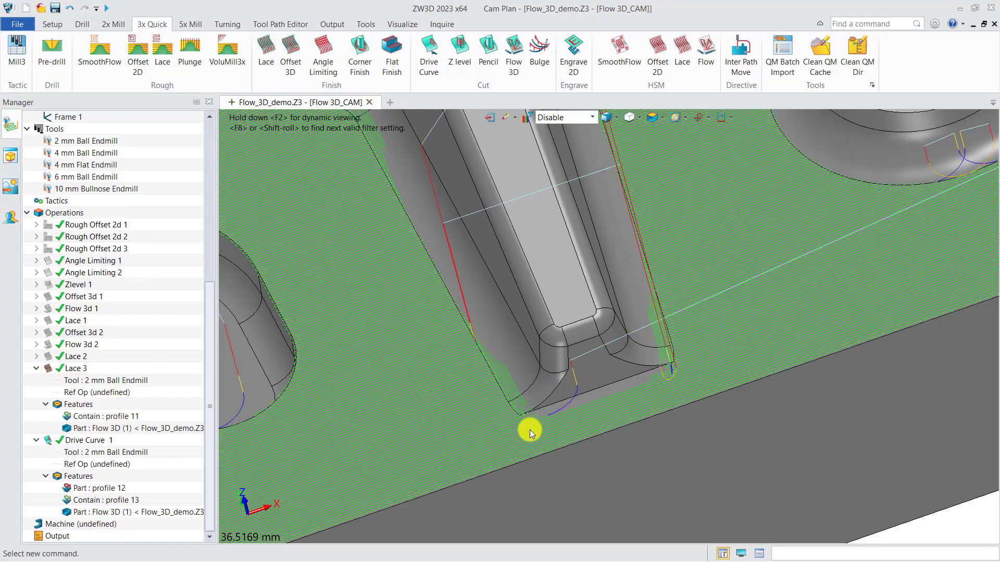
scroll(582, 402, up, 3)
mouse_move(587, 400)
right_down()
mouse_move(598, 380)
mouse_move(594, 389)
right_up()
middle_drag(594, 388, 570, 359)
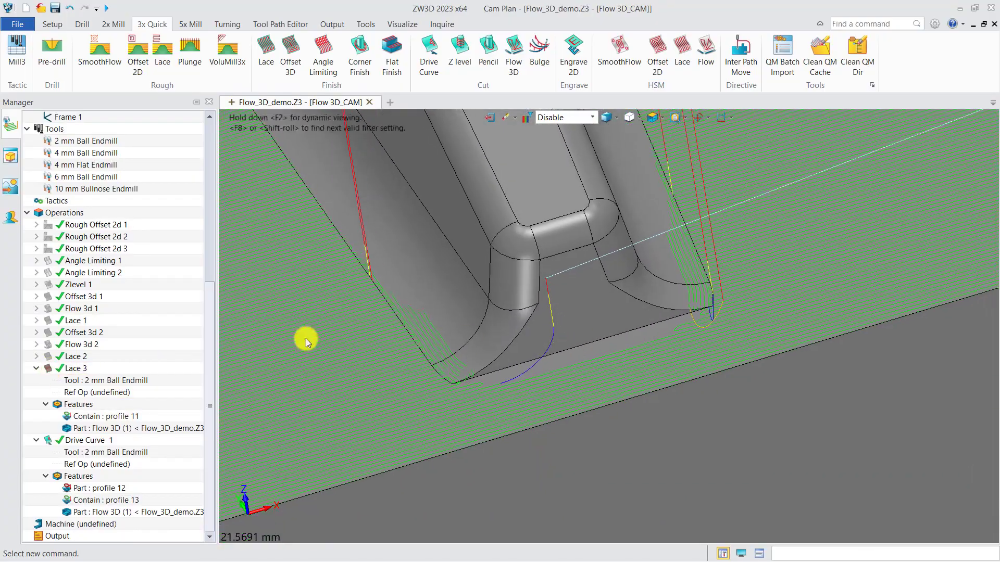
Verify the Lace 3 toolpath with the tool placed at the blunt arm's end and inspect its contact from the side.
click(93, 367)
right_click(92, 367)
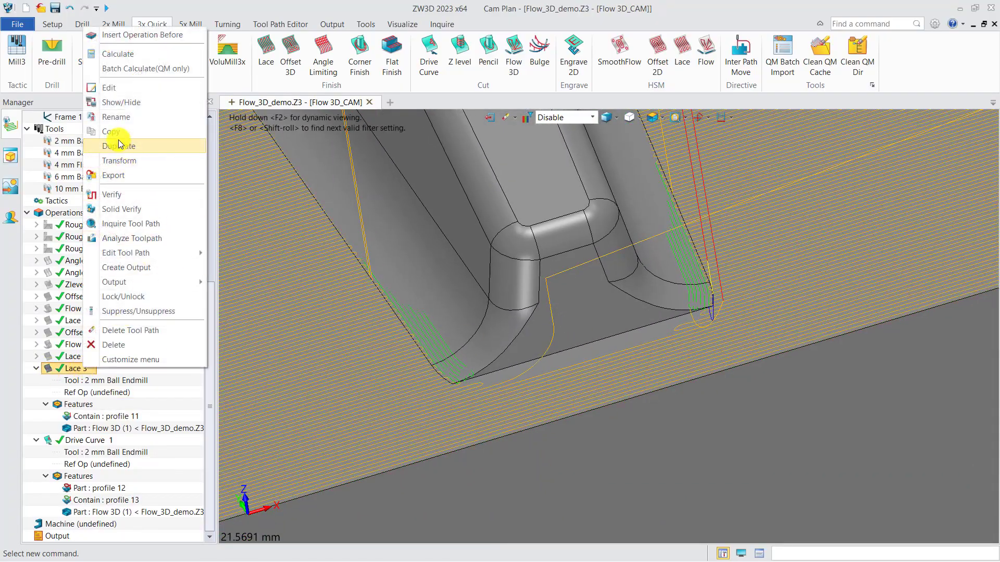
click(120, 193)
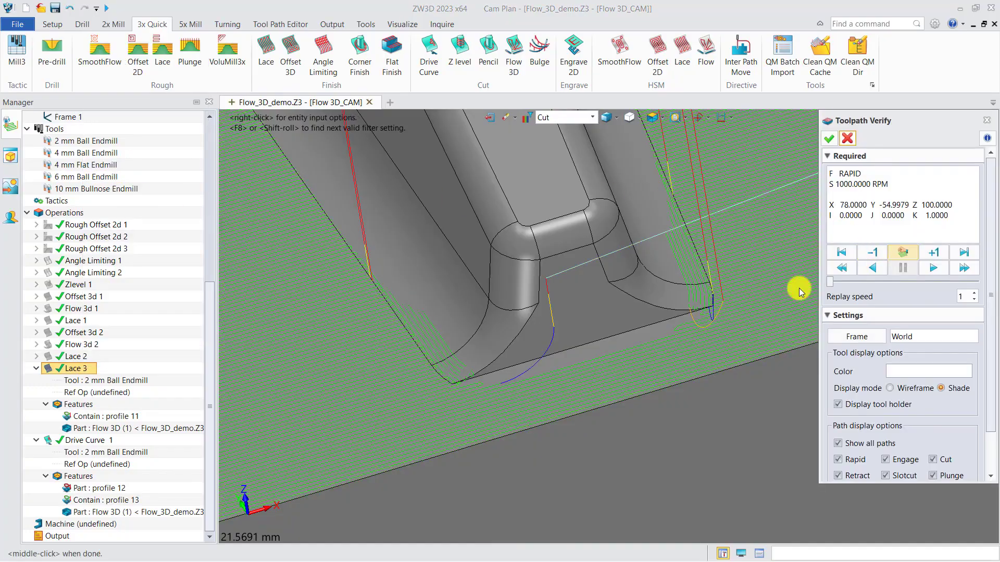
key(ctrl+Right)
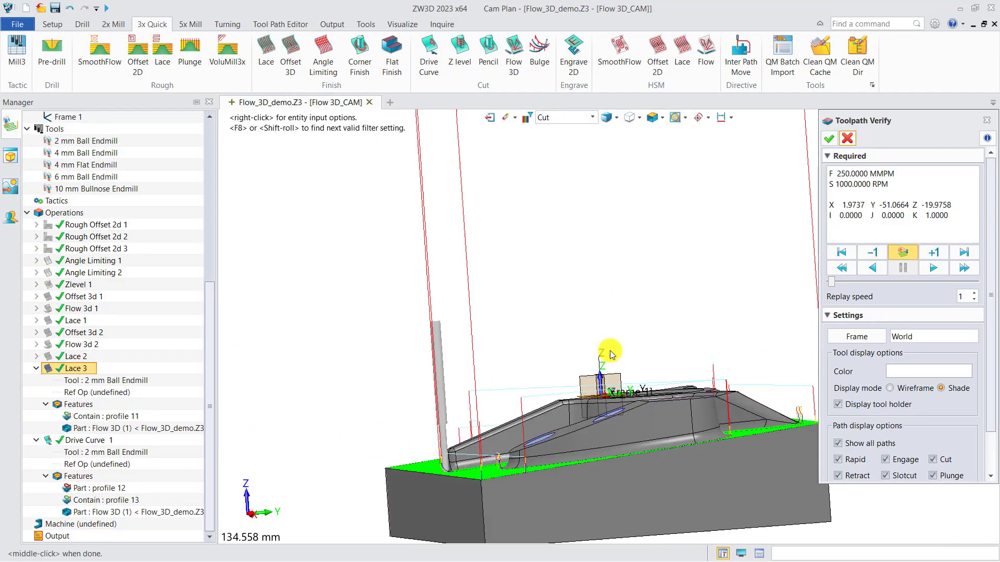
scroll(449, 474, up, 8)
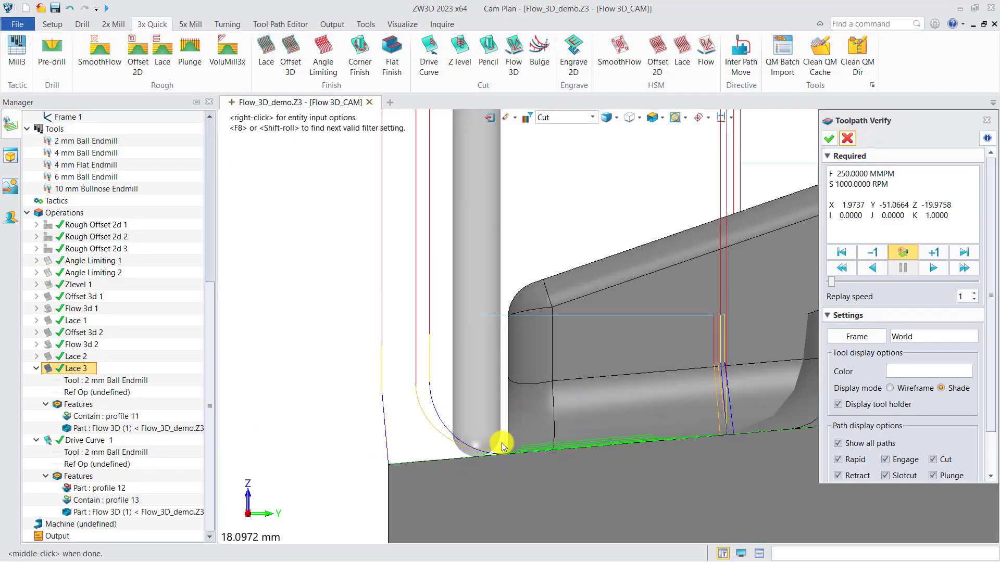
scroll(506, 404, down, 3)
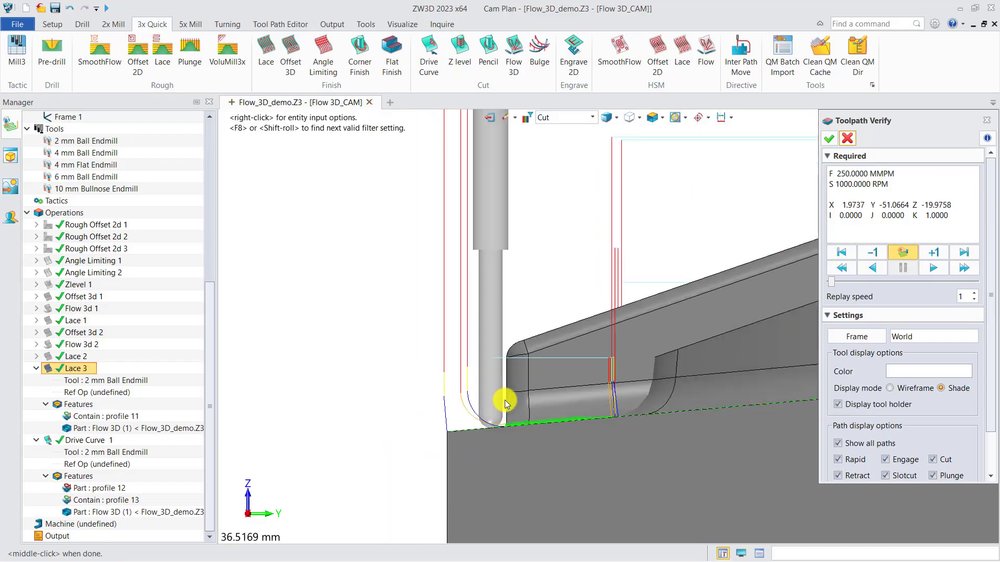
click(846, 139)
Insert a new sketch on the XY plane of the setup frame.
middle_drag(704, 223, 439, 248)
click(57, 25)
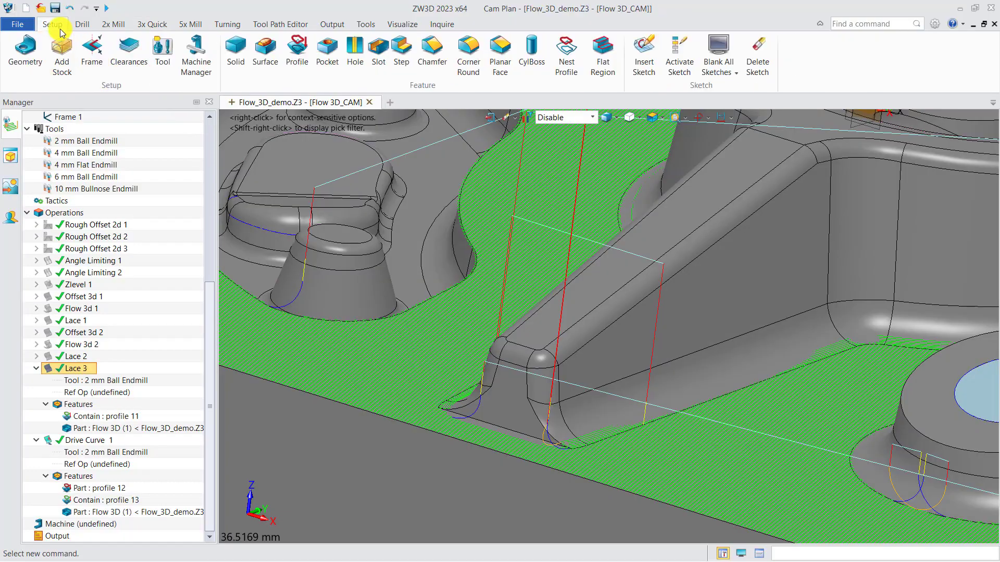
click(646, 52)
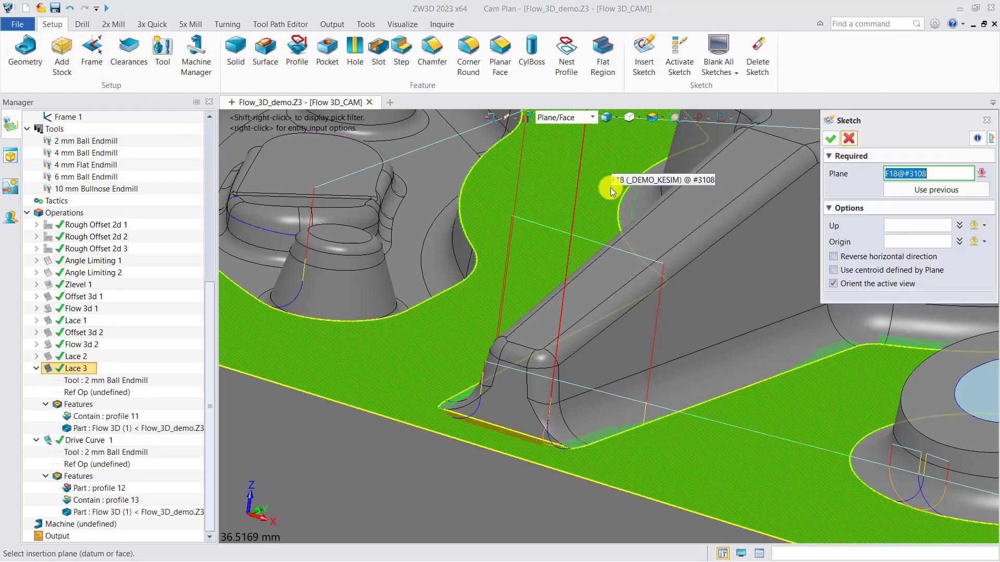
mouse_move(609, 185)
middle_down()
mouse_move(596, 276)
mouse_move(661, 246)
middle_up()
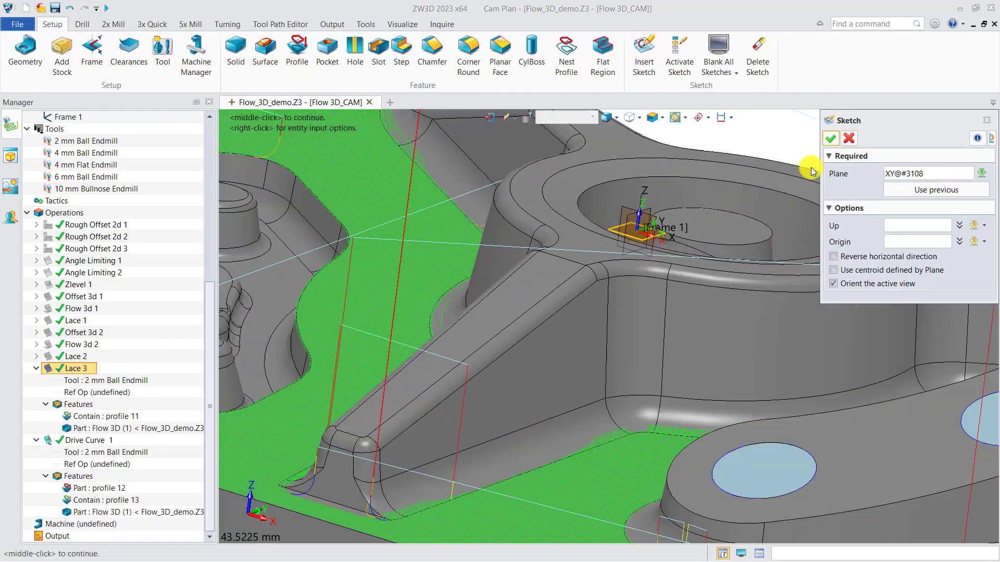
click(830, 138)
Sketch a rectangle about 13.7 by 5 mm from the blunt arm's end edge to the block's outer edge and exit the sketch.
middle_drag(496, 421, 544, 218)
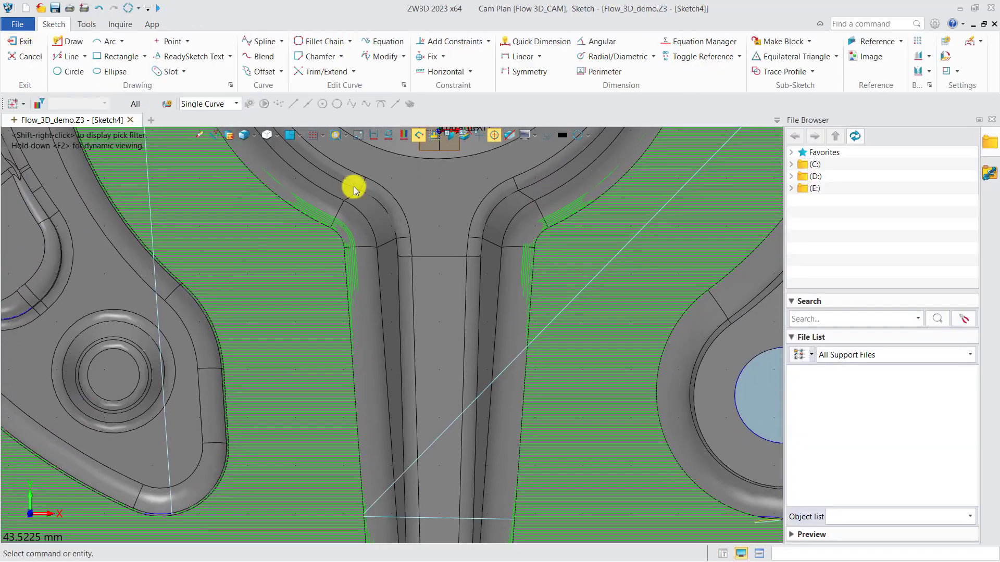
click(117, 56)
scroll(324, 429, up, 6)
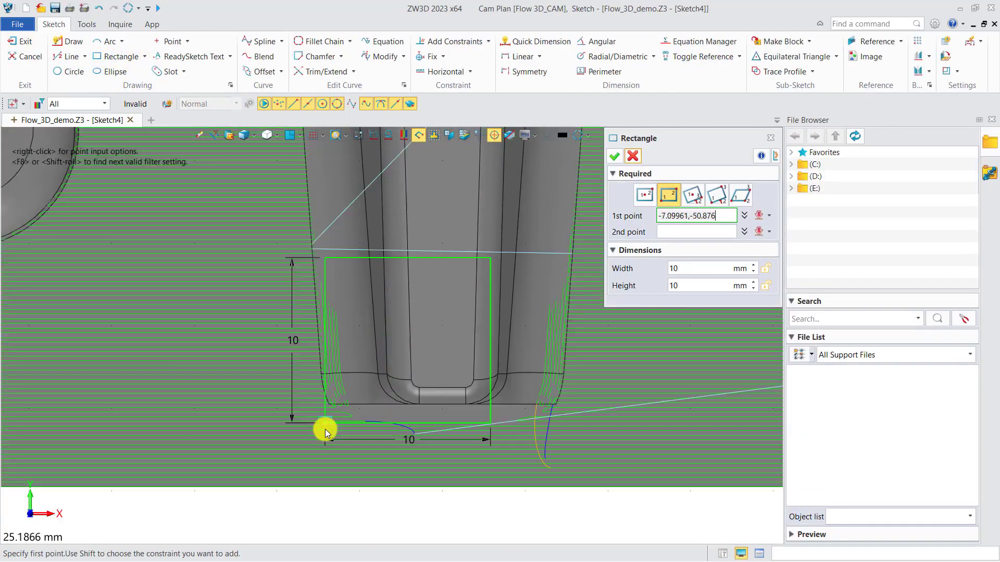
click(329, 389)
scroll(329, 391, down, 3)
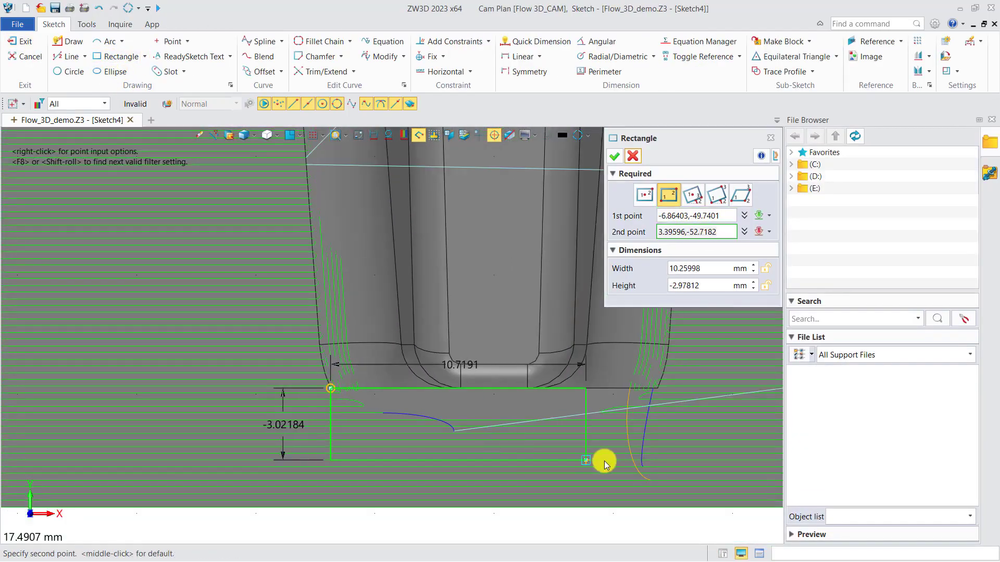
middle_drag(603, 461, 519, 441)
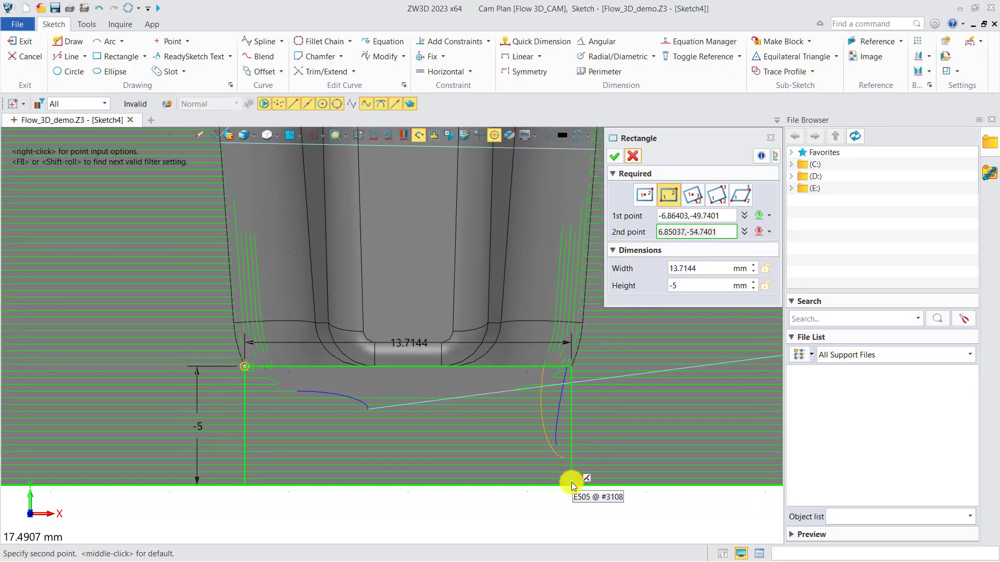
click(571, 482)
click(613, 157)
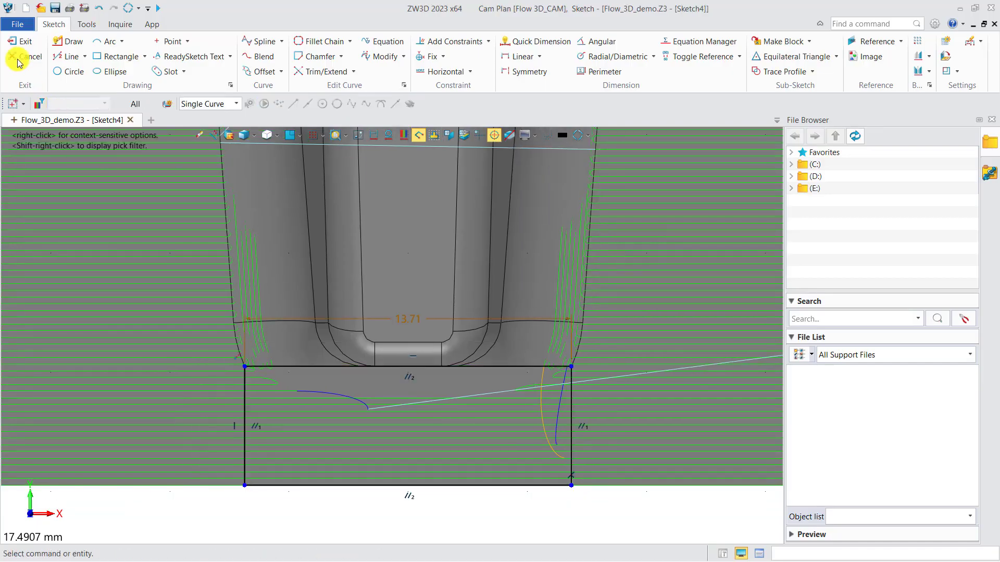
click(20, 41)
Start a Pencil cut operation and create a Contain profile for it from the sketched rectangle.
middle_drag(328, 428, 430, 387)
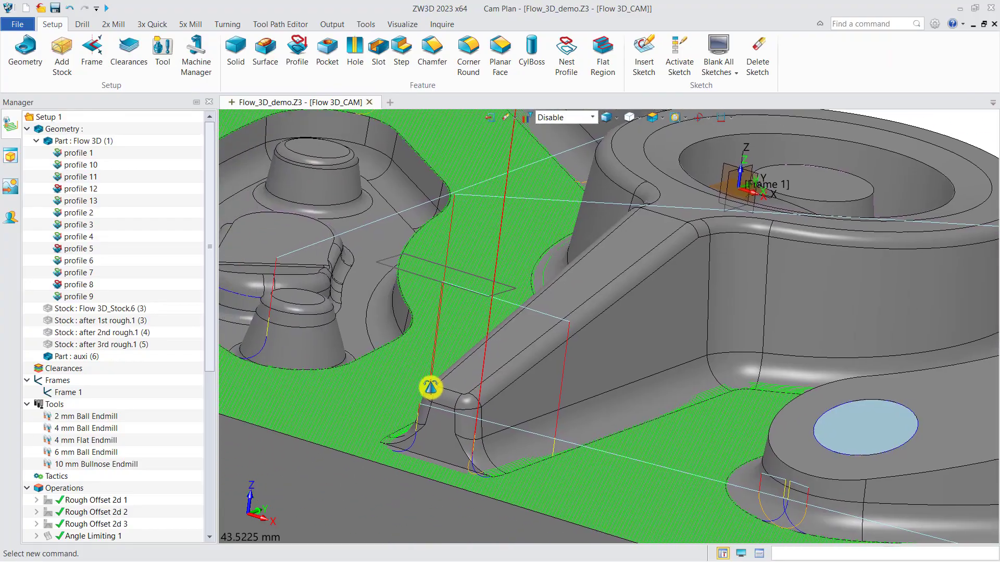
scroll(427, 385, down, 3)
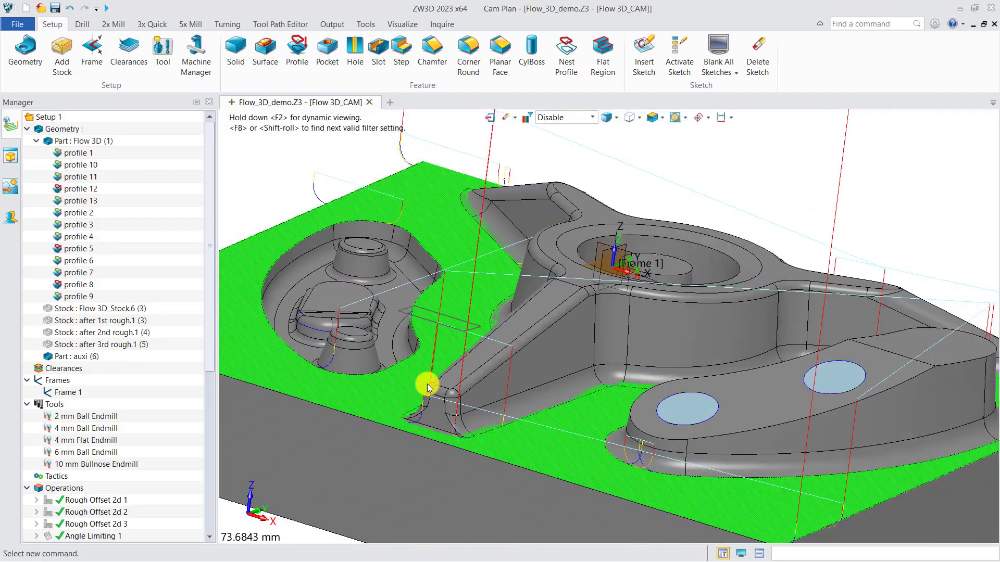
click(154, 26)
click(494, 58)
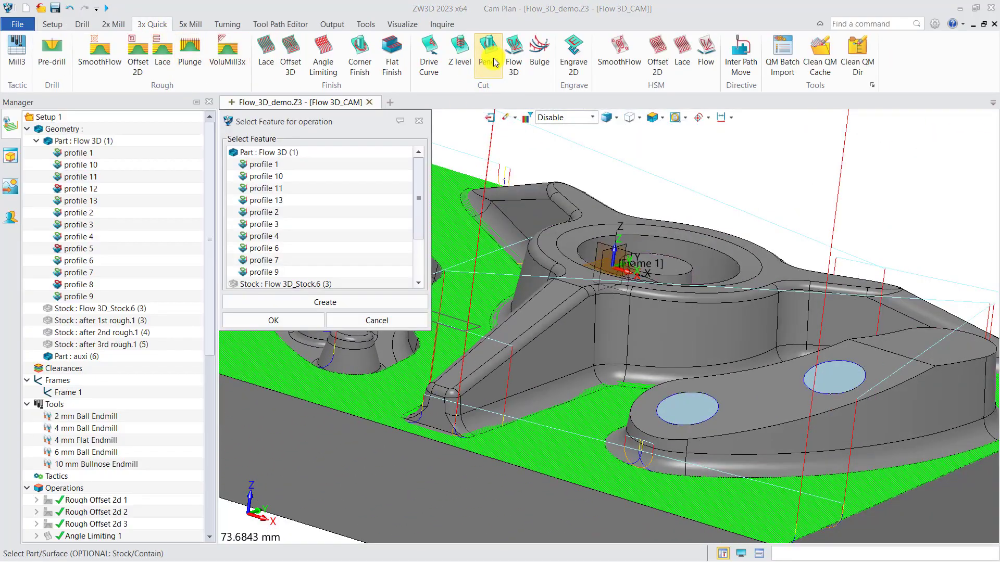
click(323, 316)
click(303, 319)
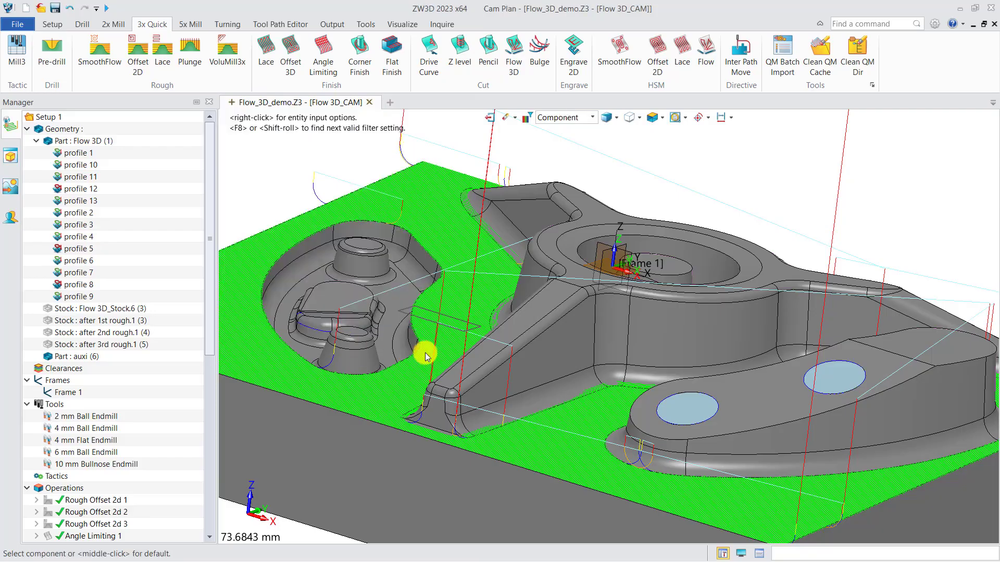
click(449, 328)
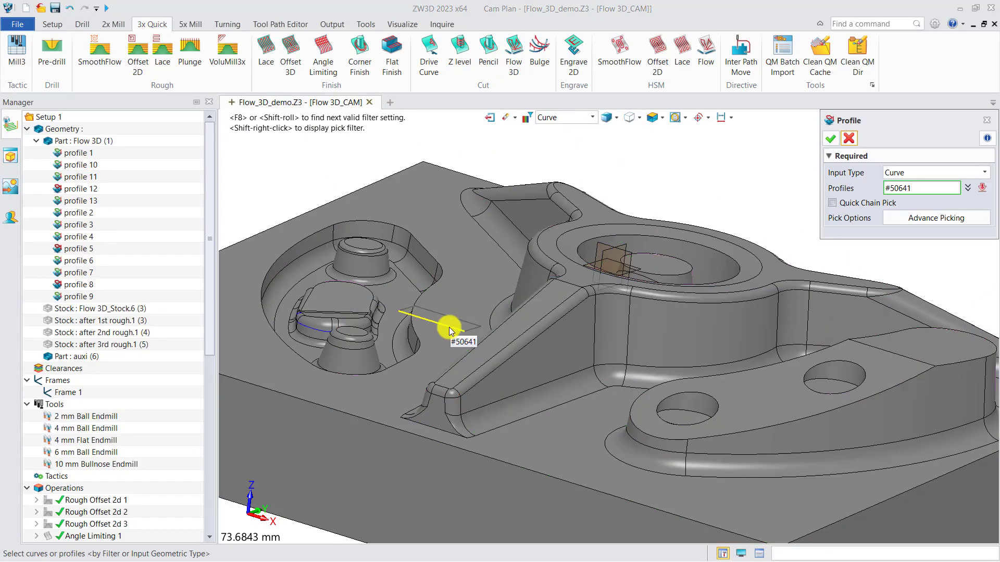
click(830, 139)
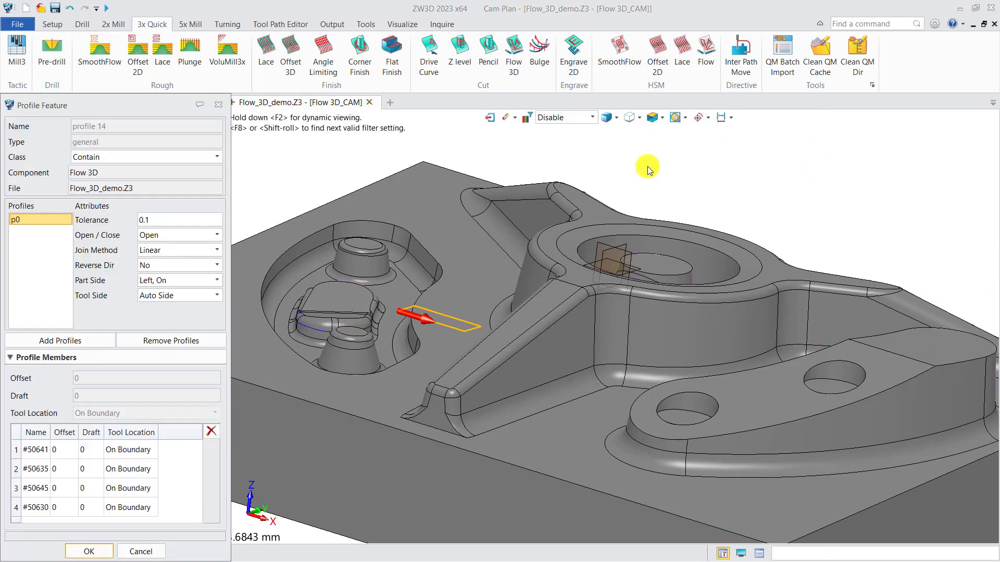
click(89, 551)
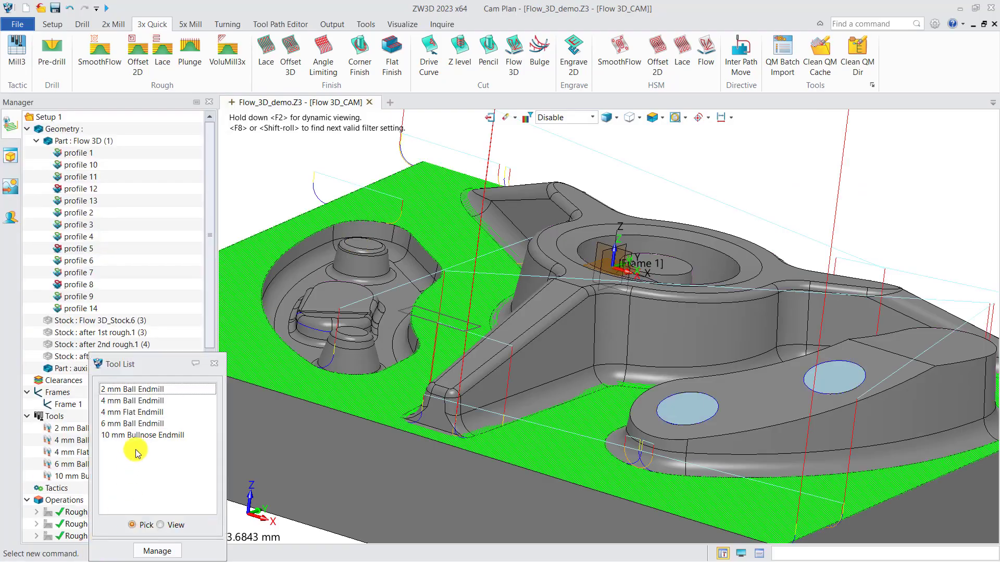
Assign the 2 mm Ball Endmill to the Pencil cut and add the Flow 3D part to its features.
click(133, 389)
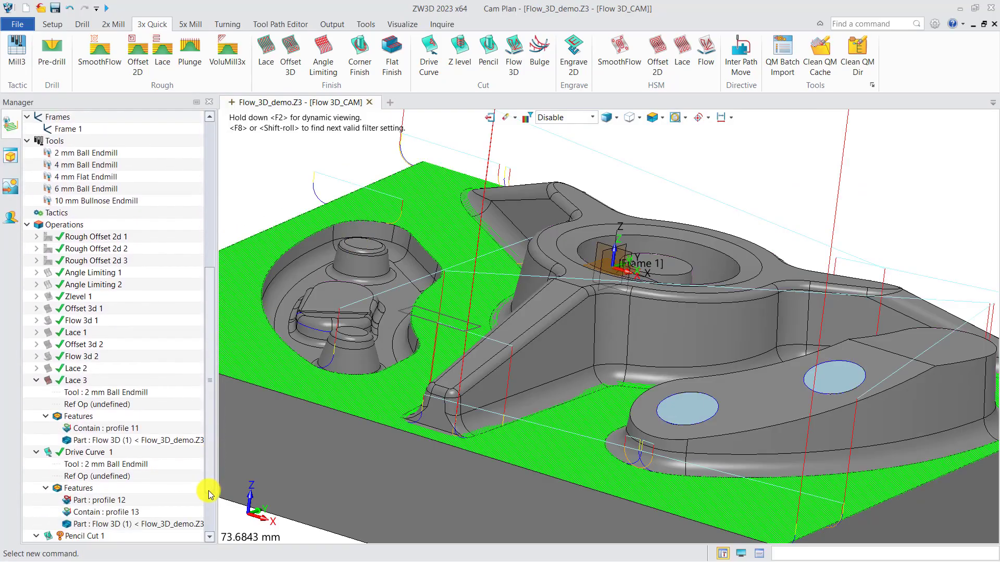
scroll(210, 493, down, 2)
right_click(87, 501)
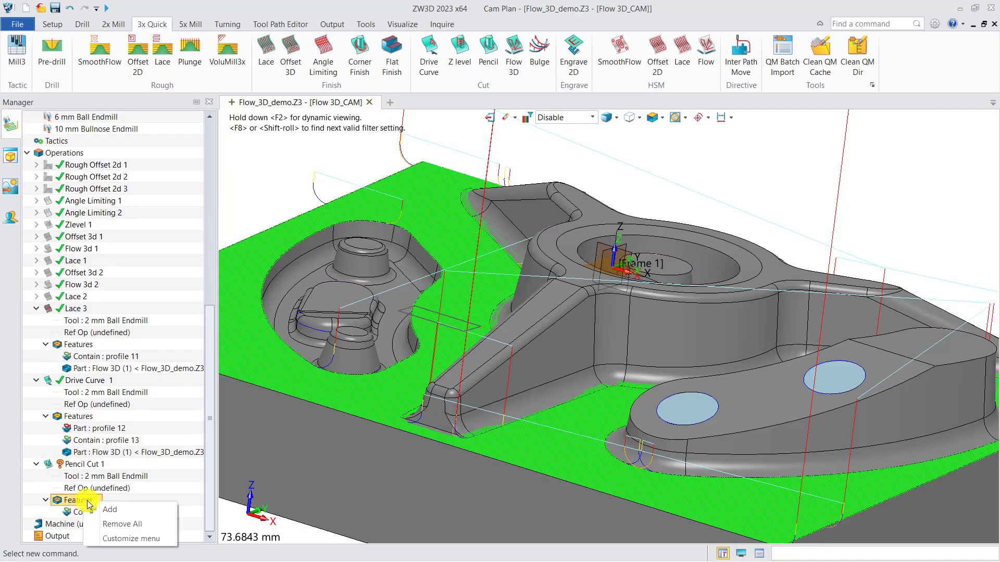
click(110, 509)
click(268, 152)
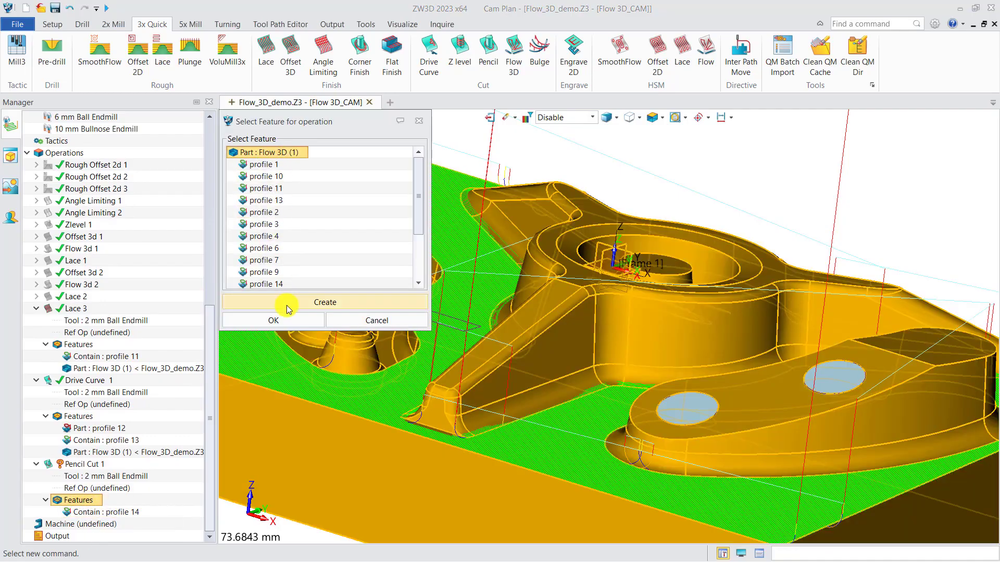
click(285, 317)
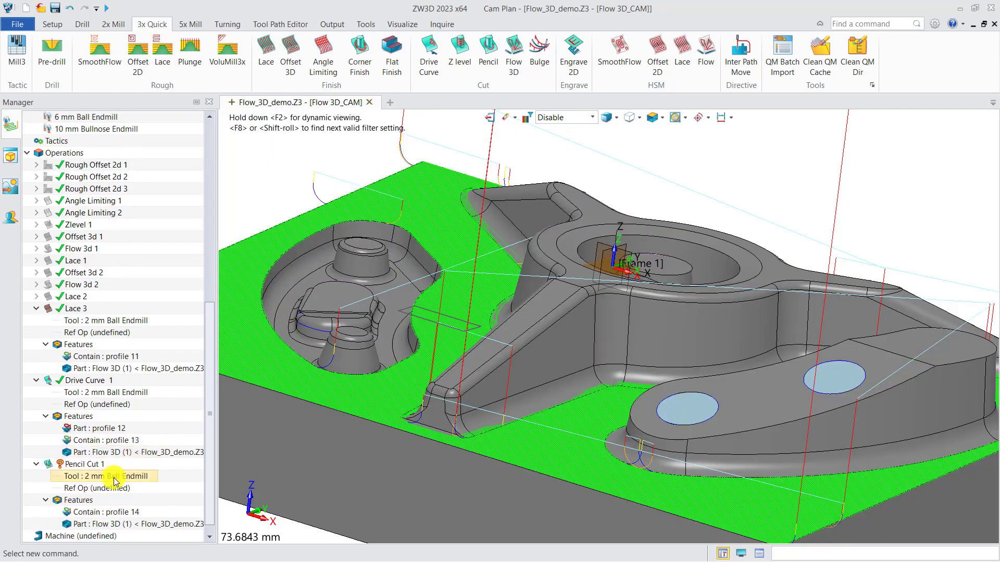
Calculate Pencil Cut 1 and view the toolpath at the blunt arm's end.
right_click(93, 464)
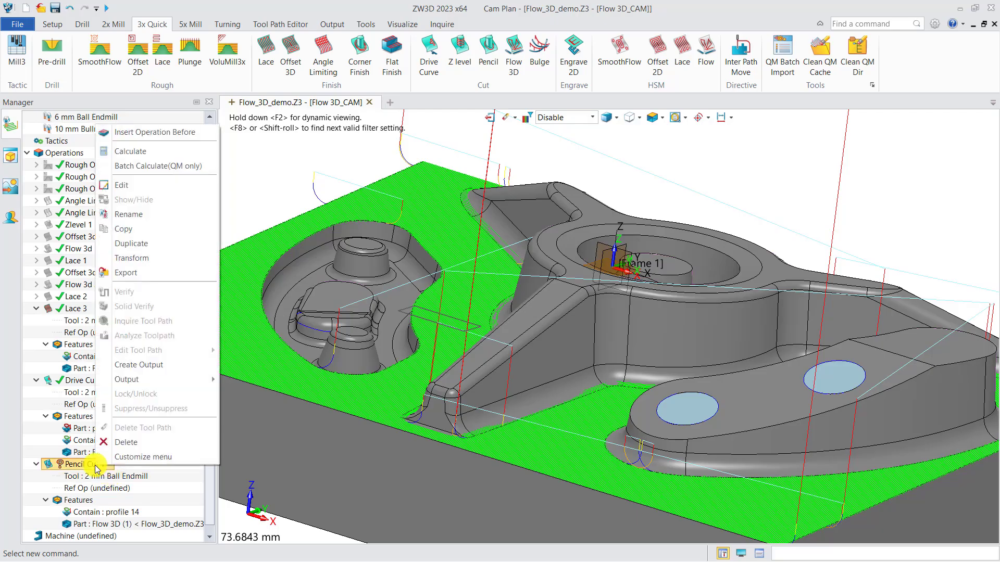
click(130, 158)
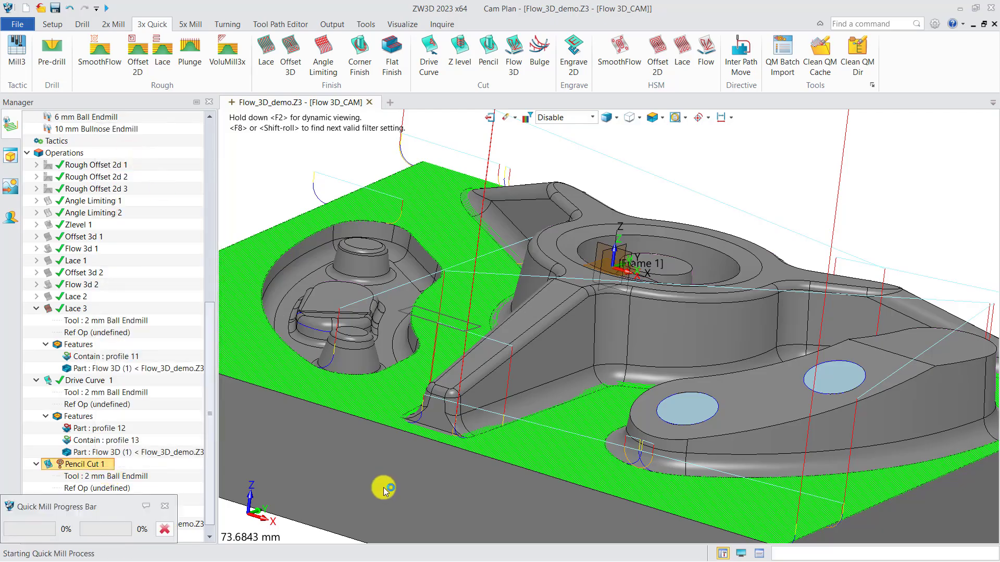
mouse_move(425, 424)
right_down()
mouse_move(438, 431)
mouse_move(427, 455)
mouse_move(421, 446)
right_up()
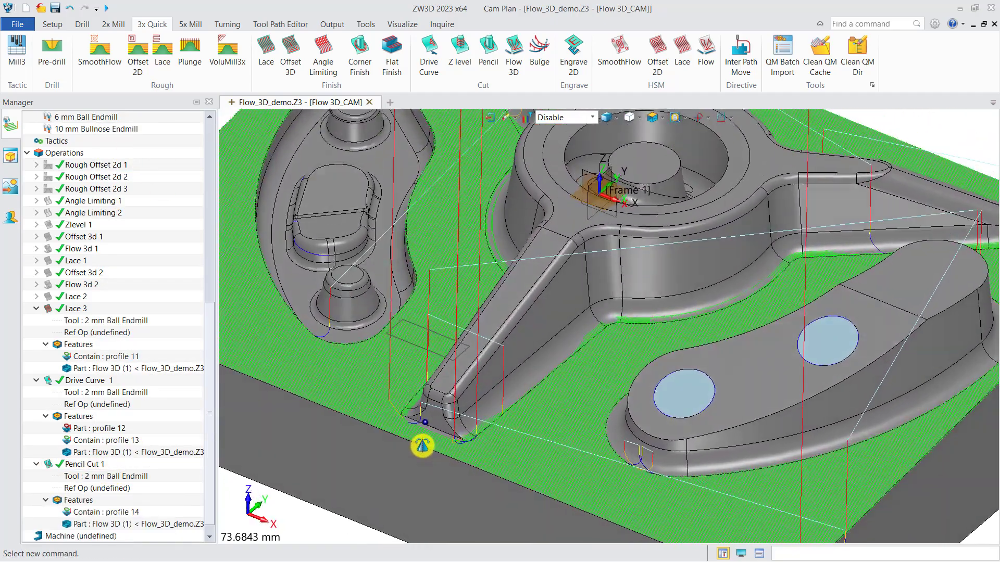
middle_drag(446, 453, 469, 414)
scroll(470, 413, up, 2)
scroll(469, 414, up, 2)
right_drag(475, 406, 481, 415)
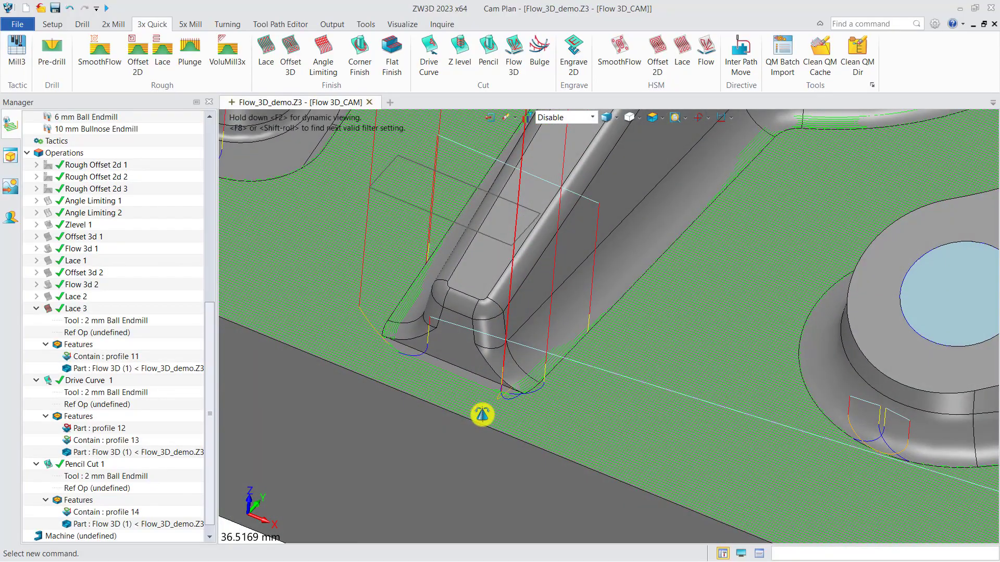
Hide the Drive Curve 1 and Lace 3 toolpaths to isolate the Pencil Cut 1 pass.
click(78, 380)
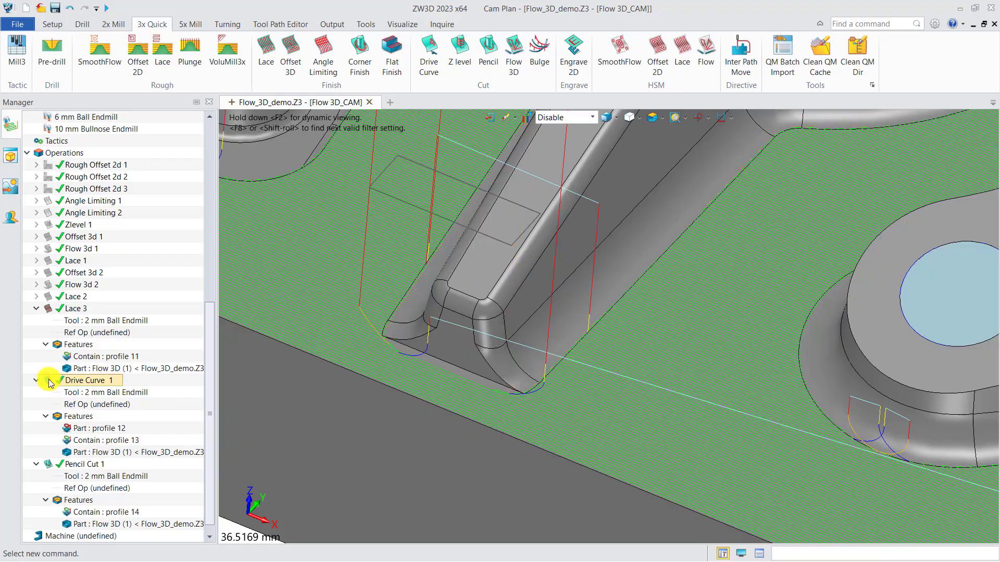
ctrl+click(52, 312)
click(52, 313)
mouse_move(473, 392)
right_down()
mouse_move(481, 402)
mouse_move(483, 392)
right_up()
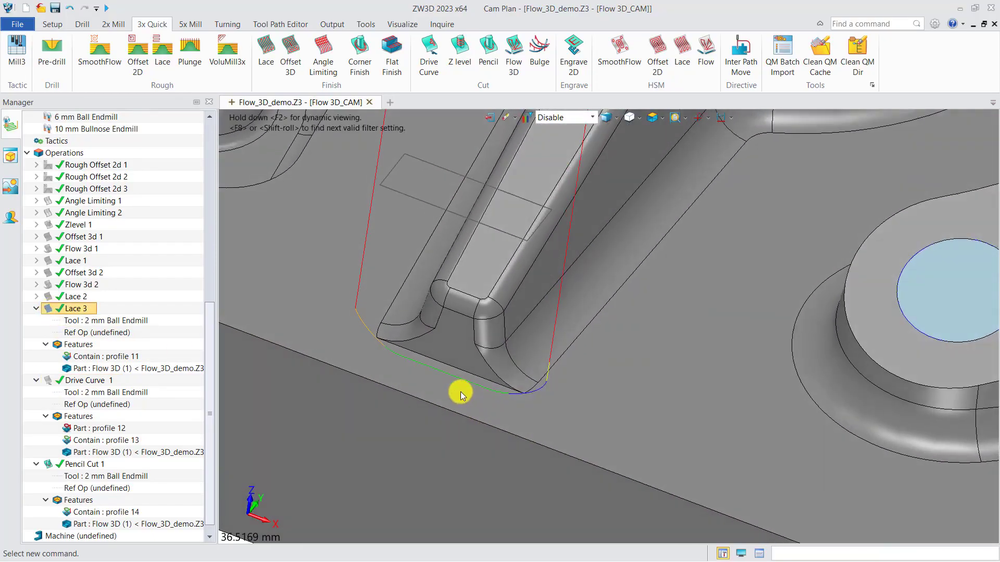
Verify Pencil Cut 1 with the tool placed on its pass and inspect the ball's contact with the wall and floor from the side.
click(73, 463)
right_click(78, 464)
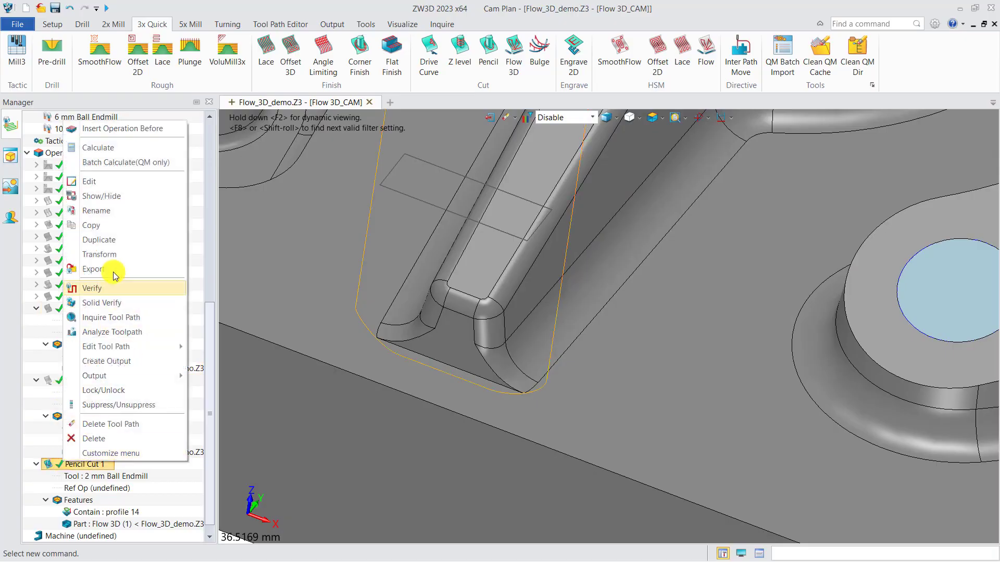
click(97, 290)
click(899, 254)
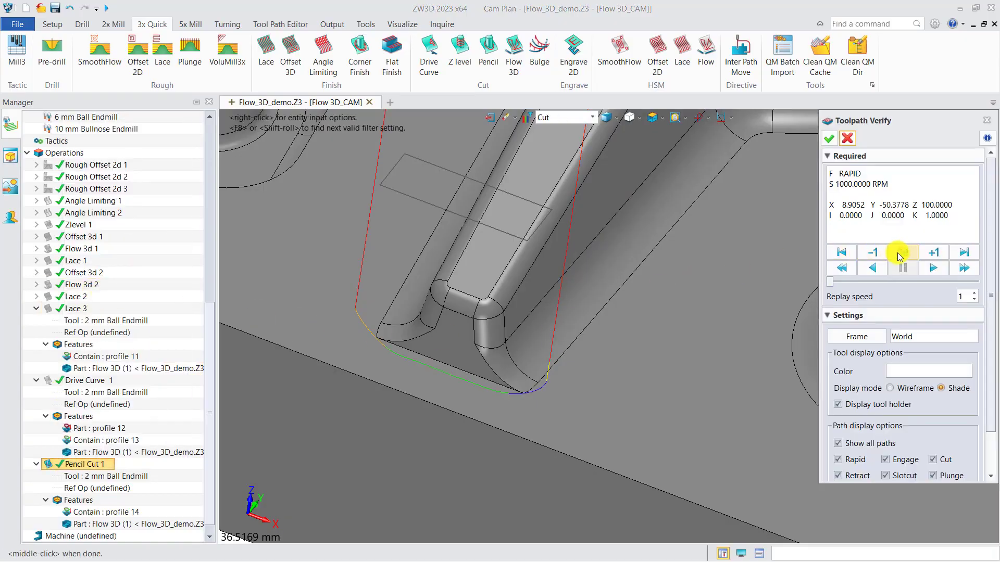
click(458, 377)
key(ctrl+Right)
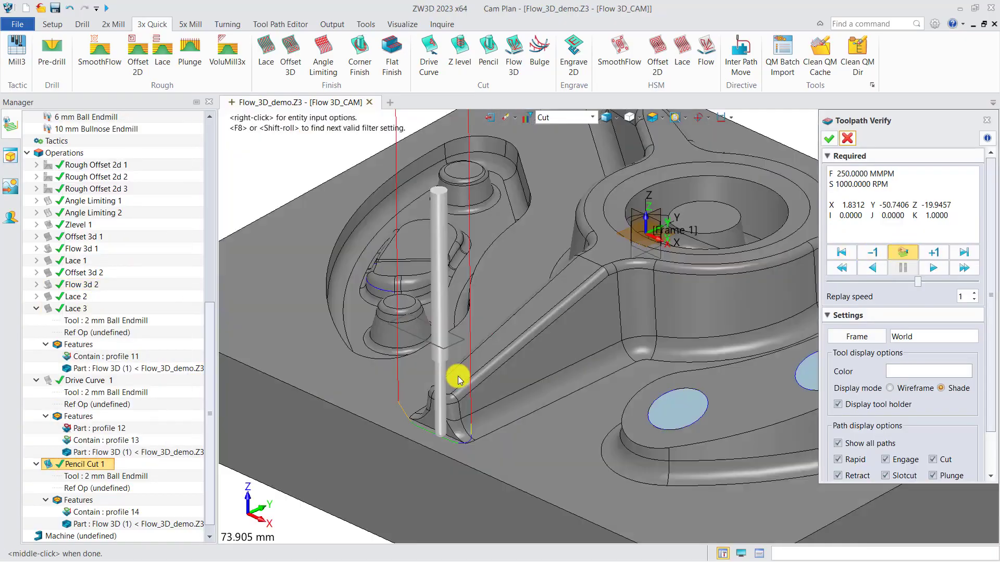
scroll(448, 467, up, 5)
scroll(480, 471, up, 12)
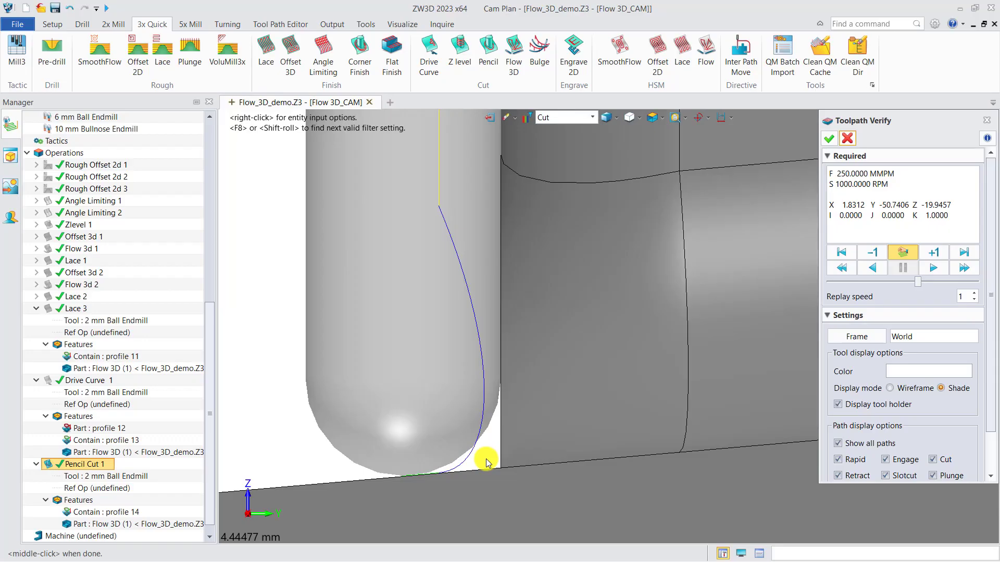
scroll(484, 458, down, 11)
right_drag(507, 376, 609, 432)
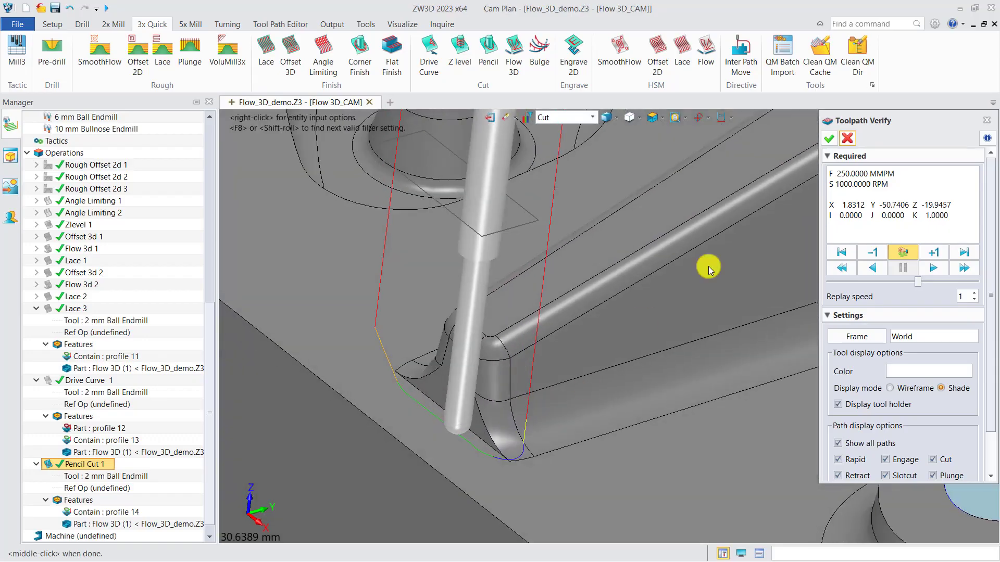
Close the Pencil Cut 1 toolpath verification and return to a view of the whole part.
click(838, 142)
scroll(462, 373, down, 8)
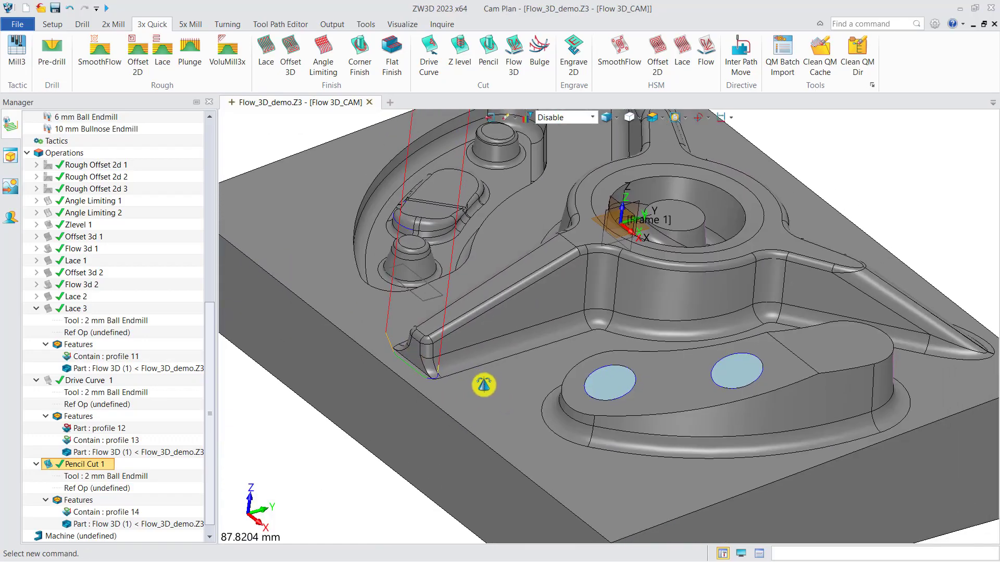
scroll(484, 384, down, 3)
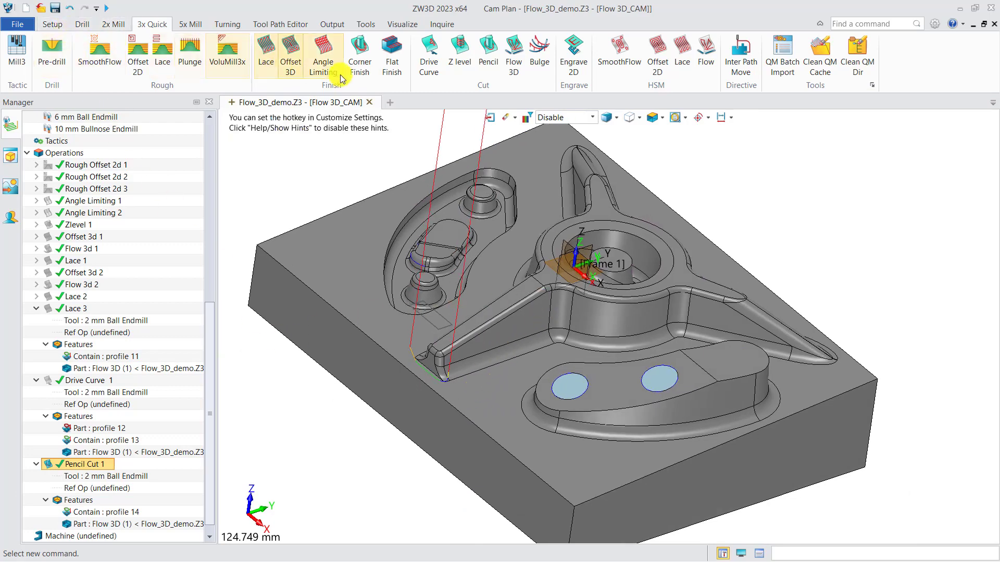
Add a Flat Finish operation and create a flat region feature for it from the Flow 3D part.
click(392, 57)
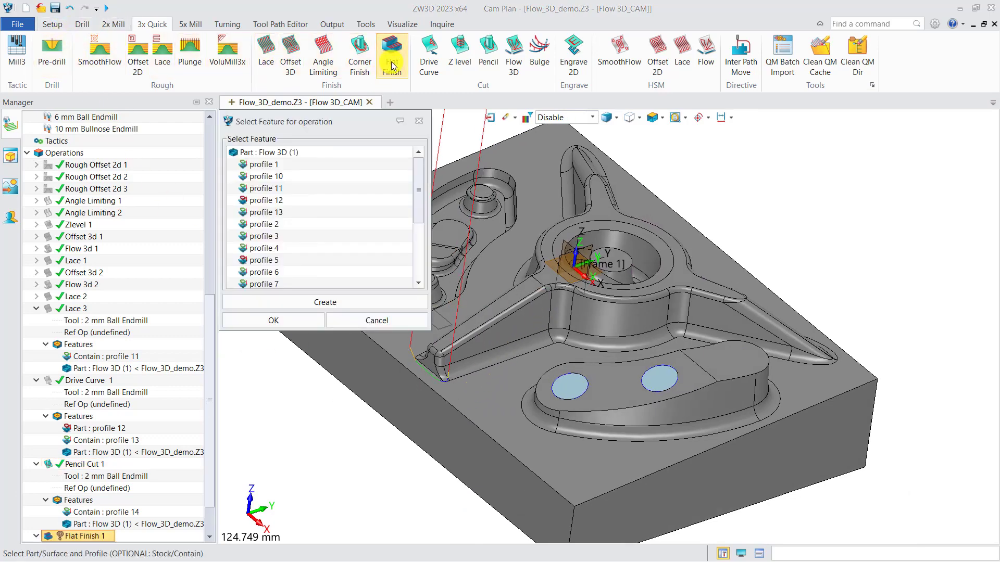
click(320, 303)
click(273, 320)
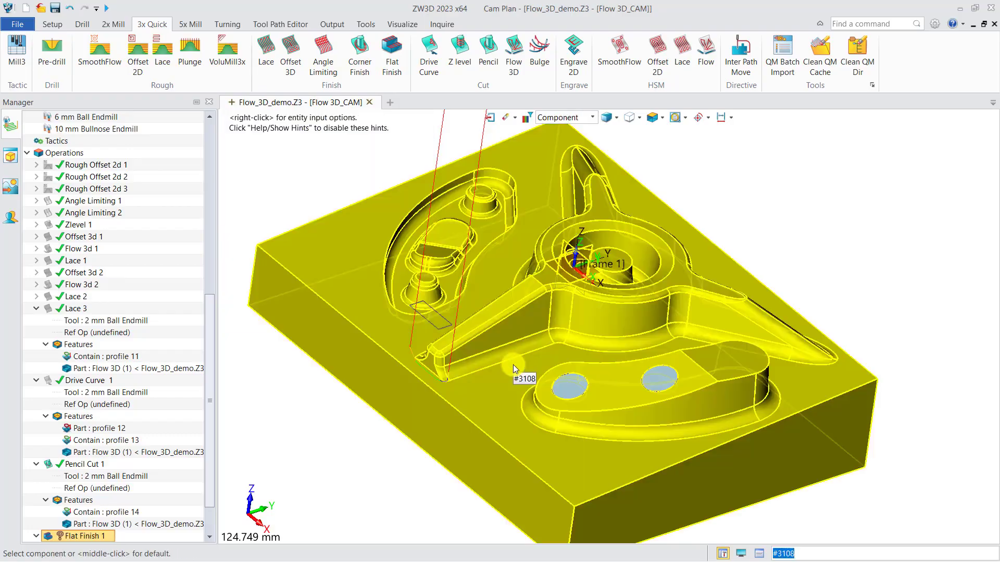
click(637, 330)
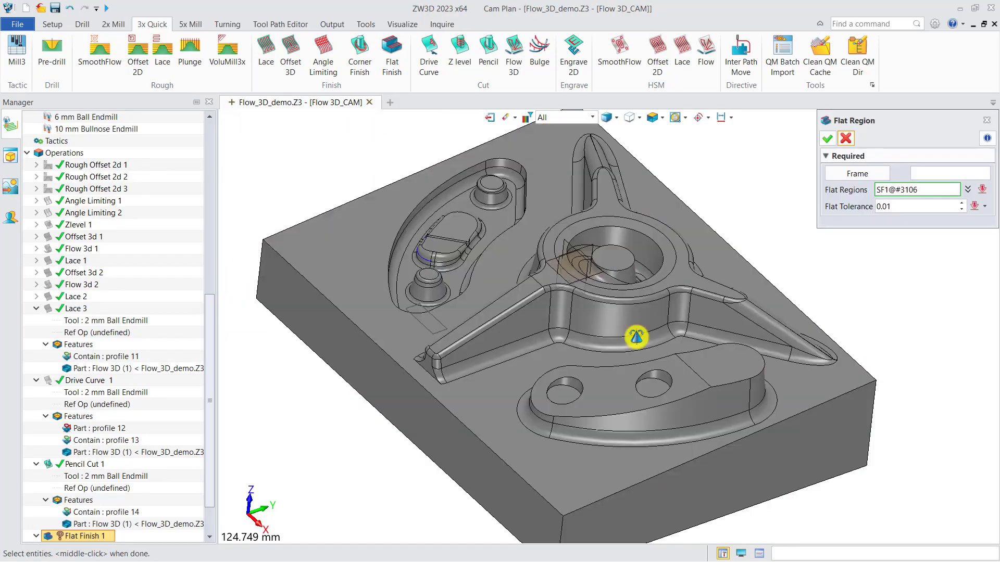
click(827, 138)
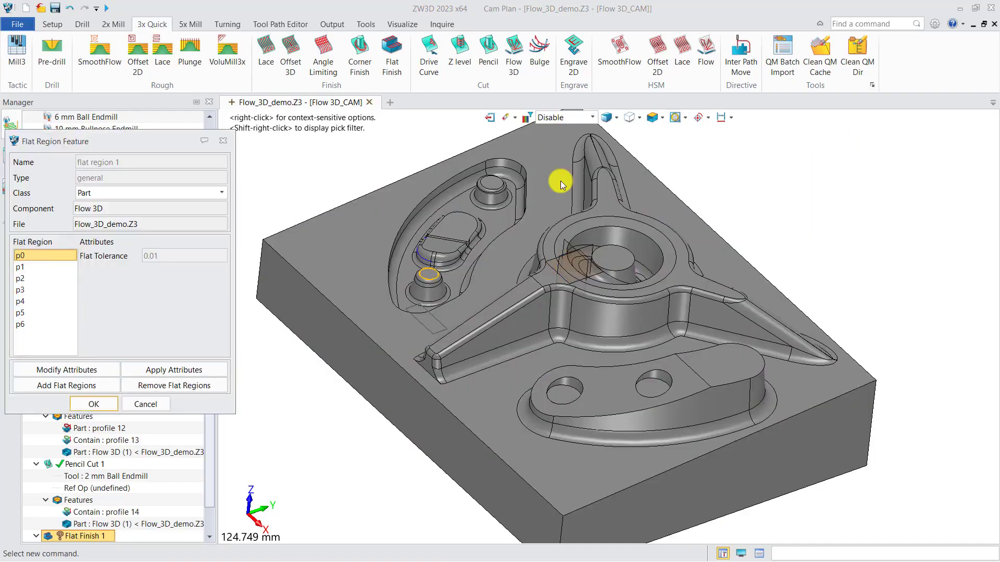
Examine which faces of the part the flat regions p0 to p6 correspond to.
click(29, 324)
click(27, 312)
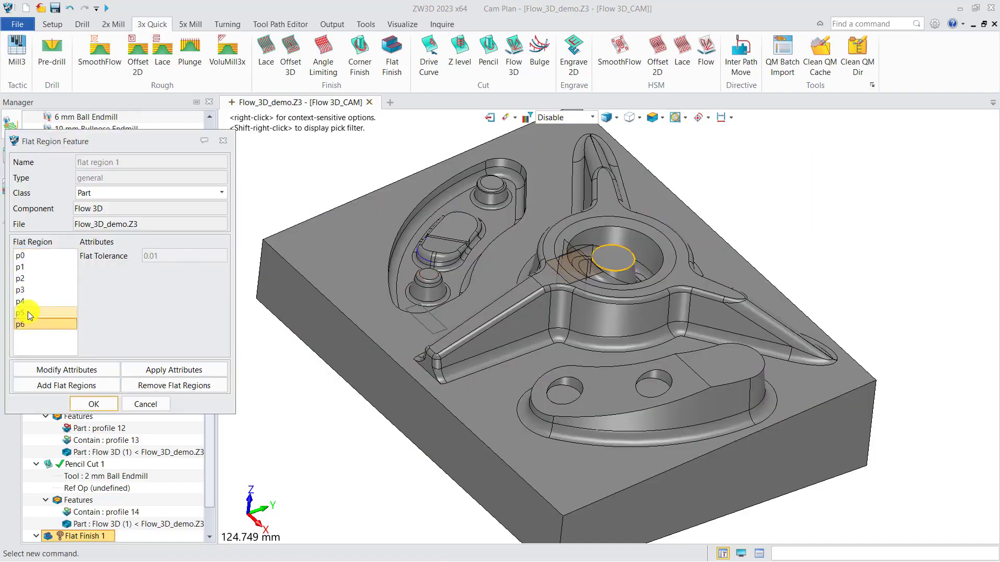
click(27, 301)
click(28, 289)
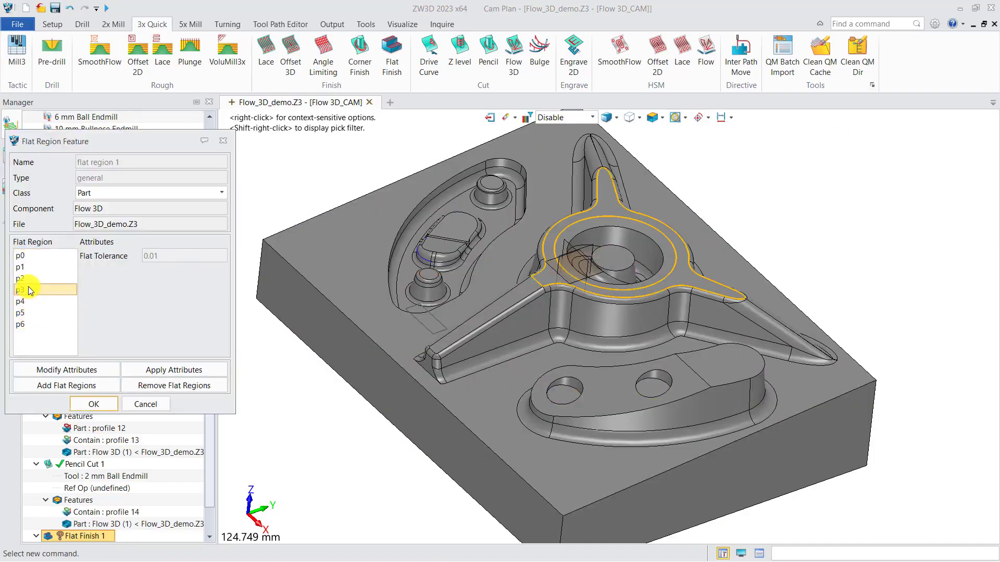
click(29, 266)
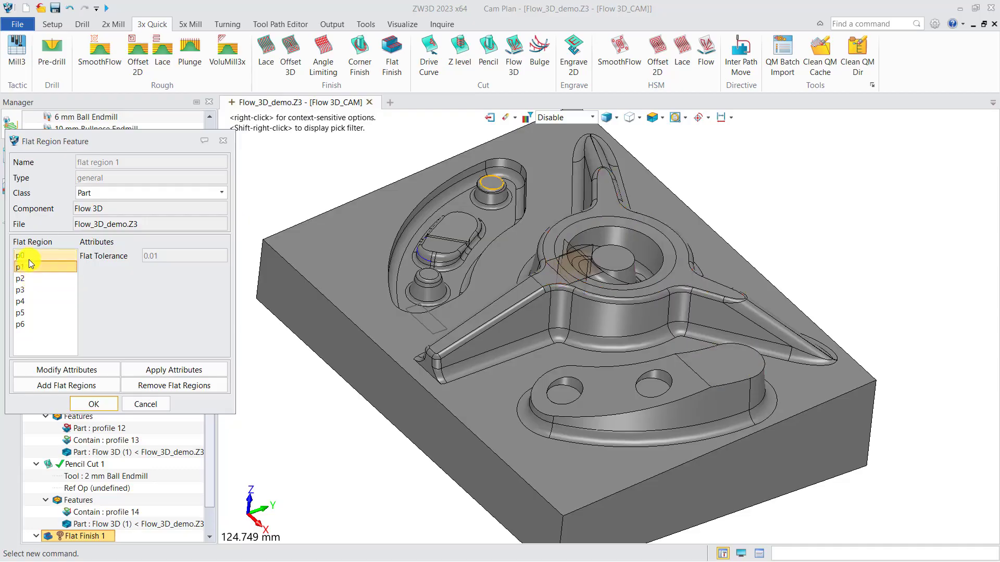
click(30, 255)
click(28, 267)
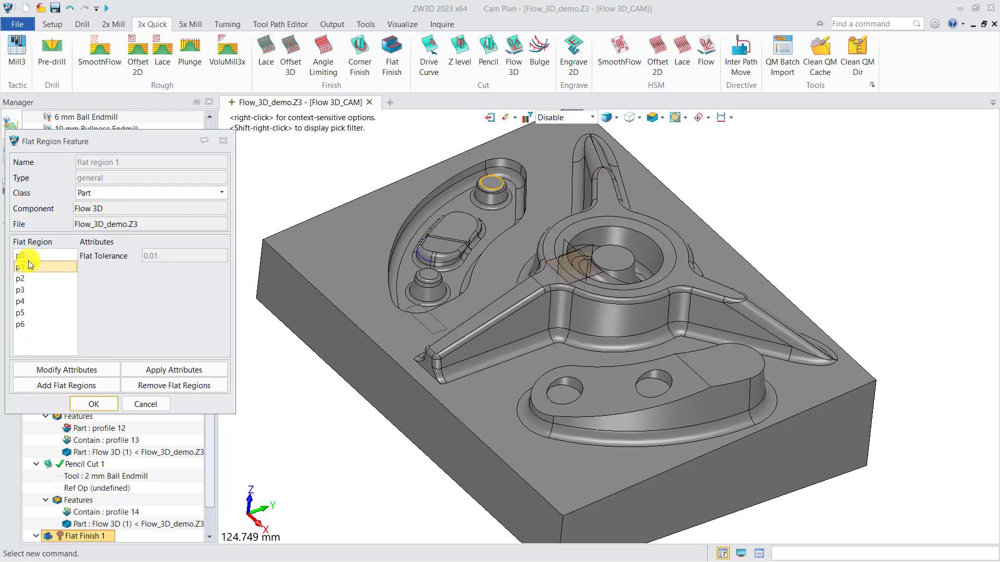
Remove the flat regions on top of the two small round bosses, check the remaining ones and accept the feature.
click(27, 257)
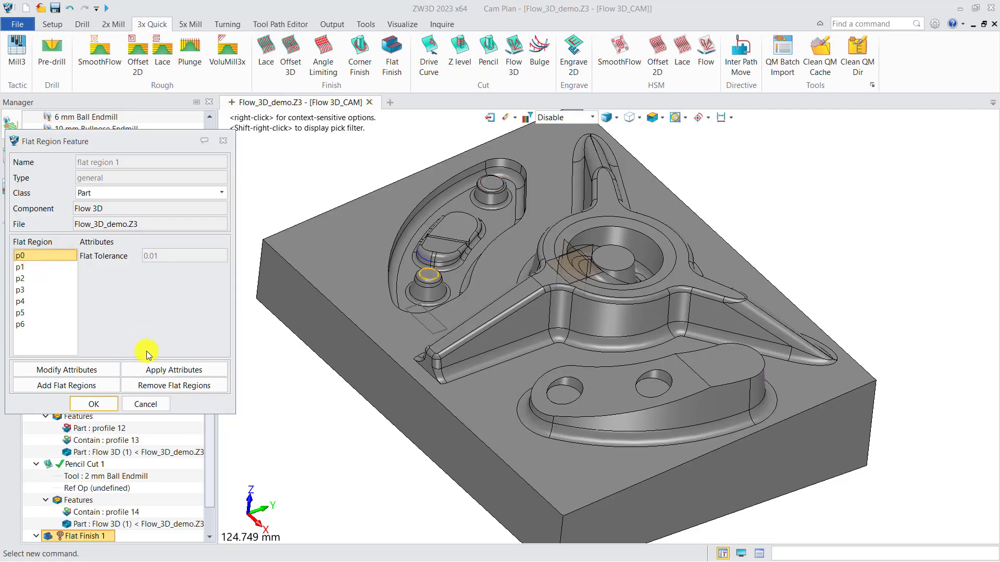
click(139, 385)
click(27, 257)
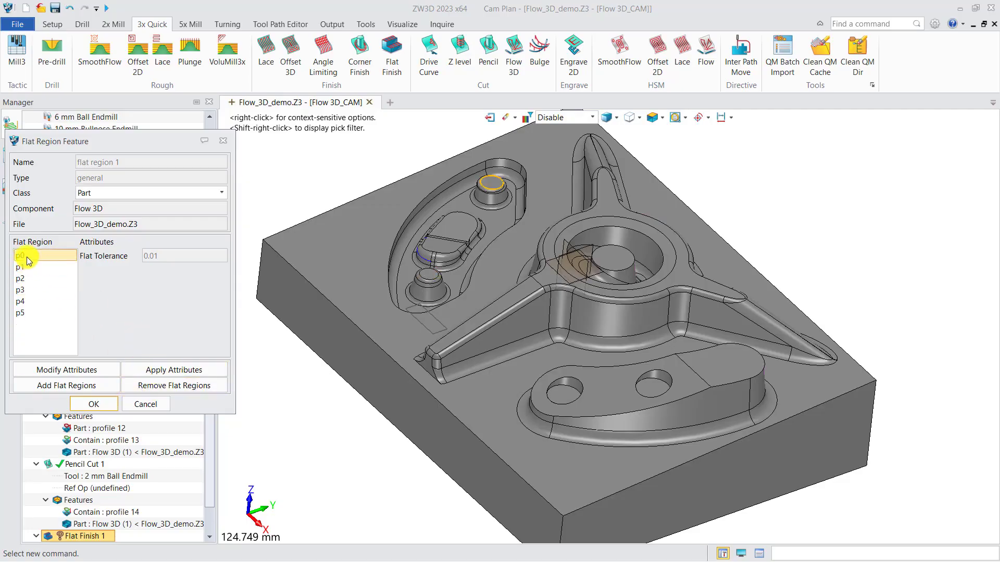
click(154, 389)
click(29, 278)
click(28, 289)
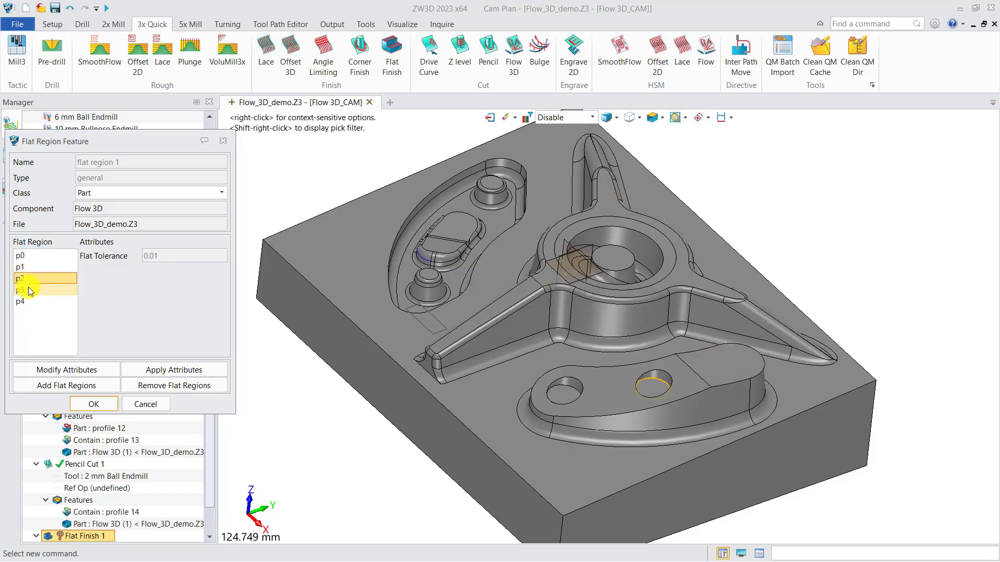
click(27, 302)
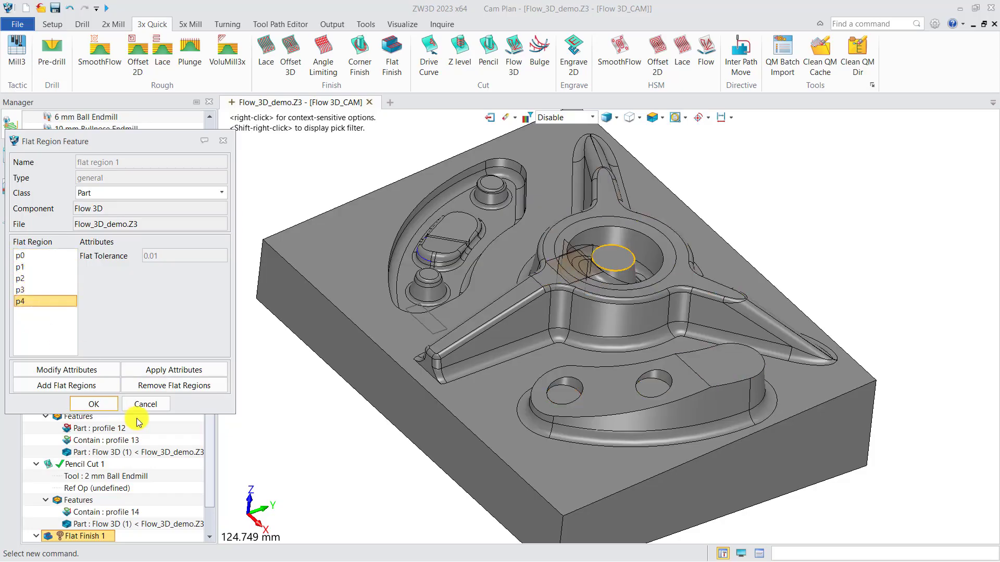
click(94, 405)
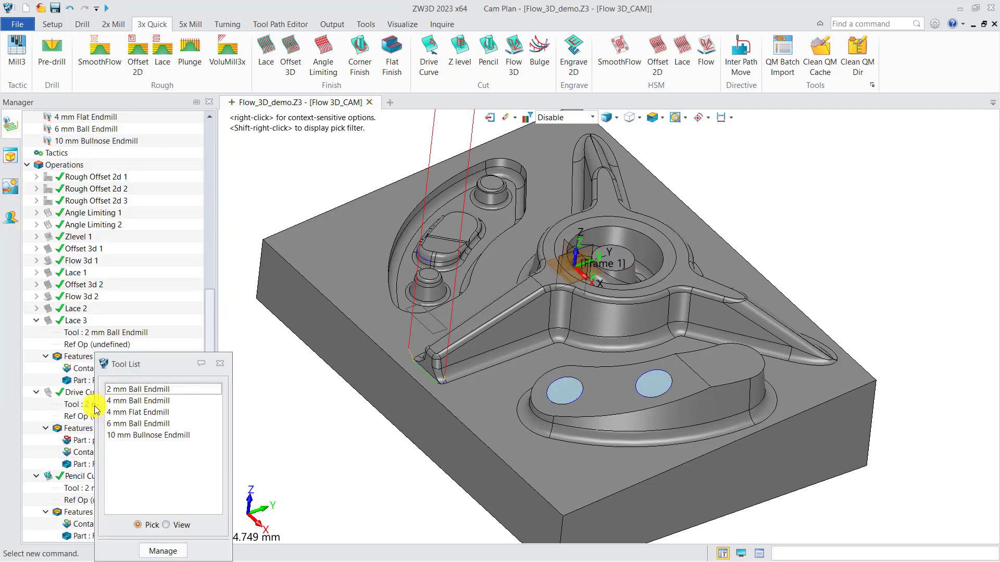
Assign the 4 mm Flat Endmill to Flat Finish 1 and add the Flow 3D part to its features.
click(146, 413)
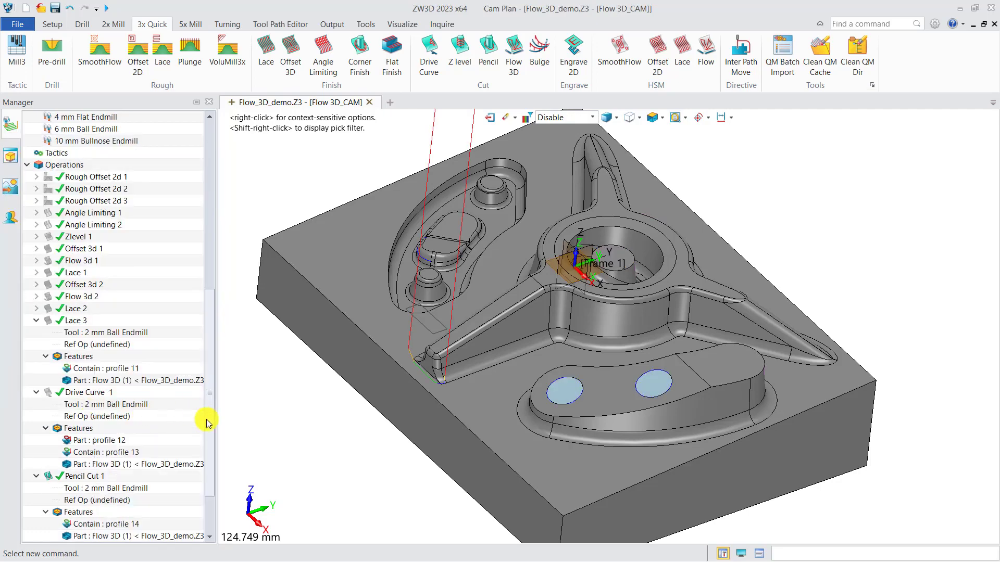
drag(205, 420, 209, 472)
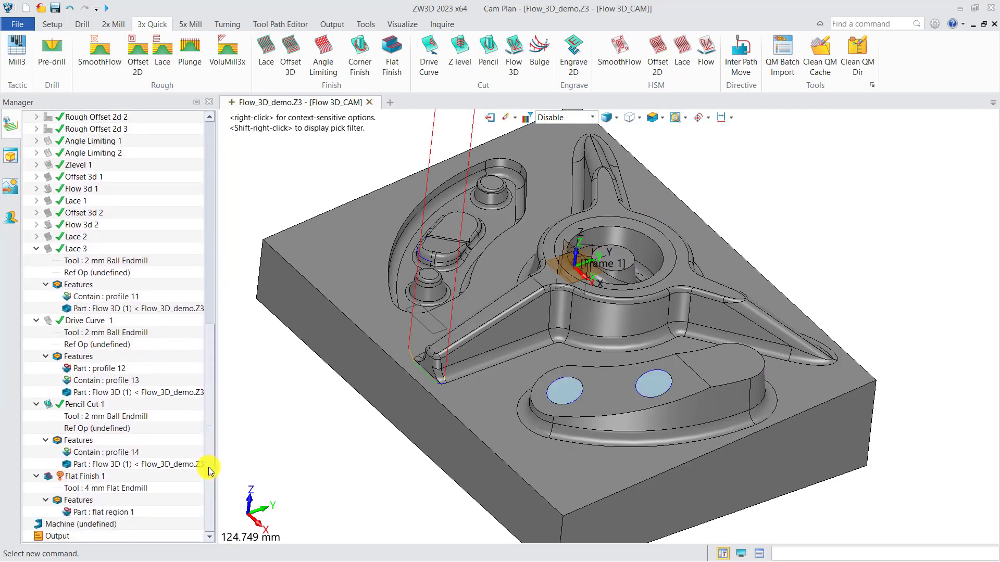
right_click(79, 500)
click(104, 513)
click(266, 152)
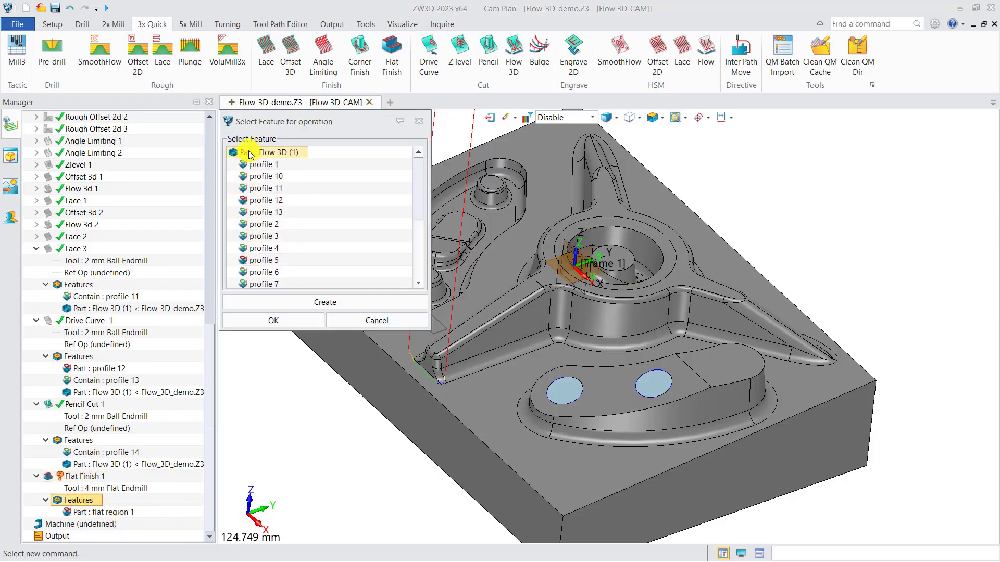
click(273, 320)
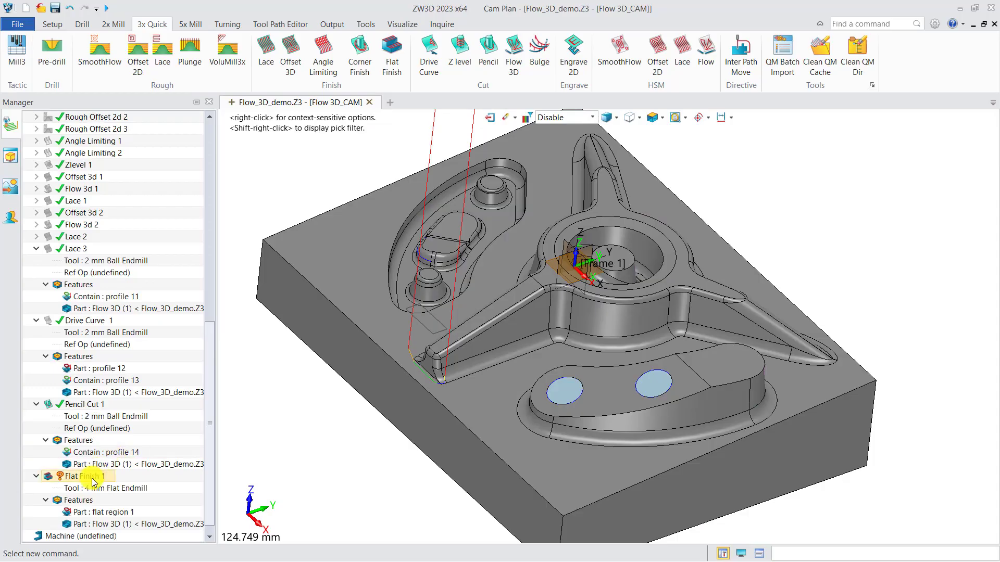
Calculate Flat Finish 1 and view its toolpath on the part's flat faces.
right_click(82, 476)
click(193, 164)
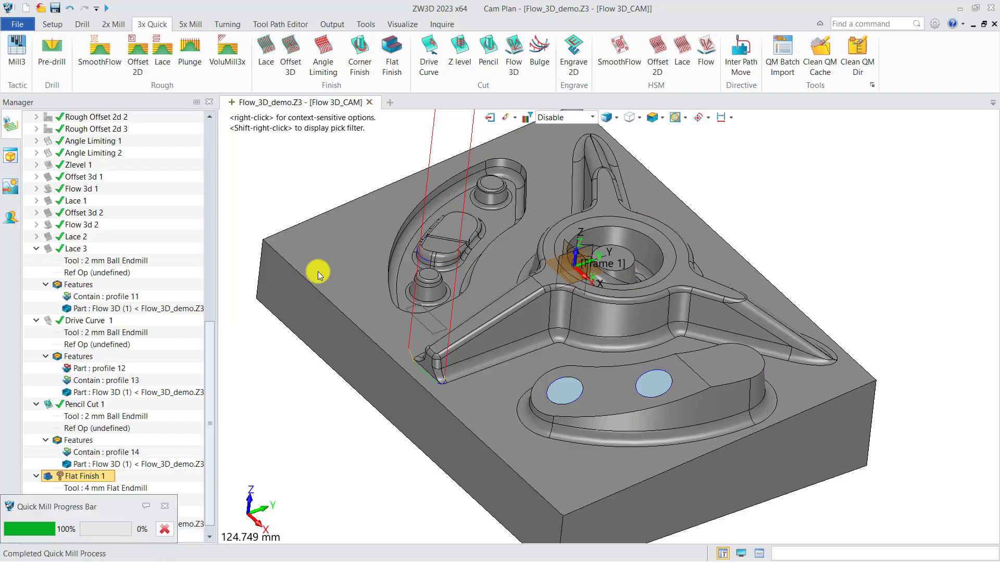
mouse_move(433, 316)
right_down()
mouse_move(443, 341)
mouse_move(430, 323)
right_up()
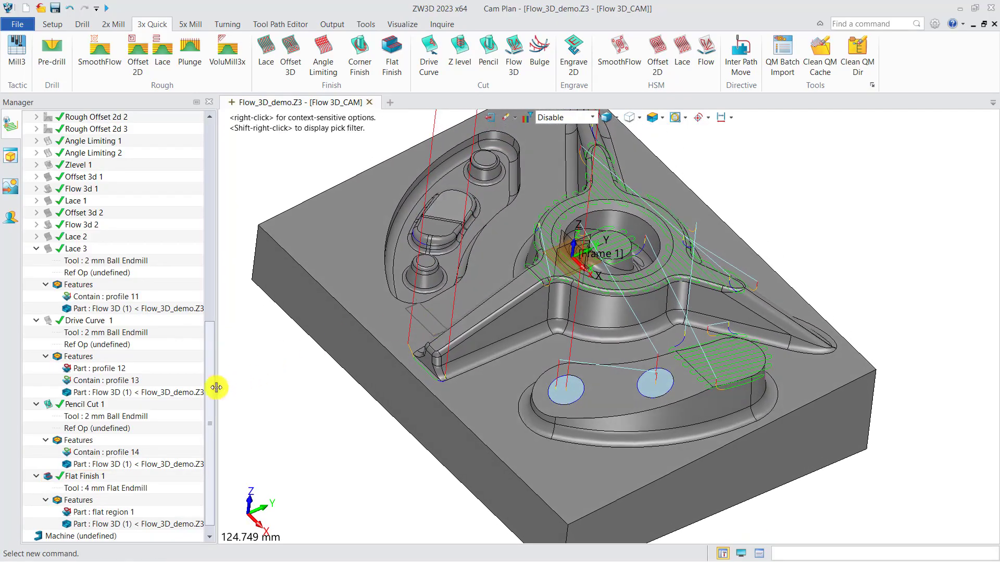
Hide the auxi part to expose the flat finishing passes inside the two round holes.
drag(211, 385, 208, 191)
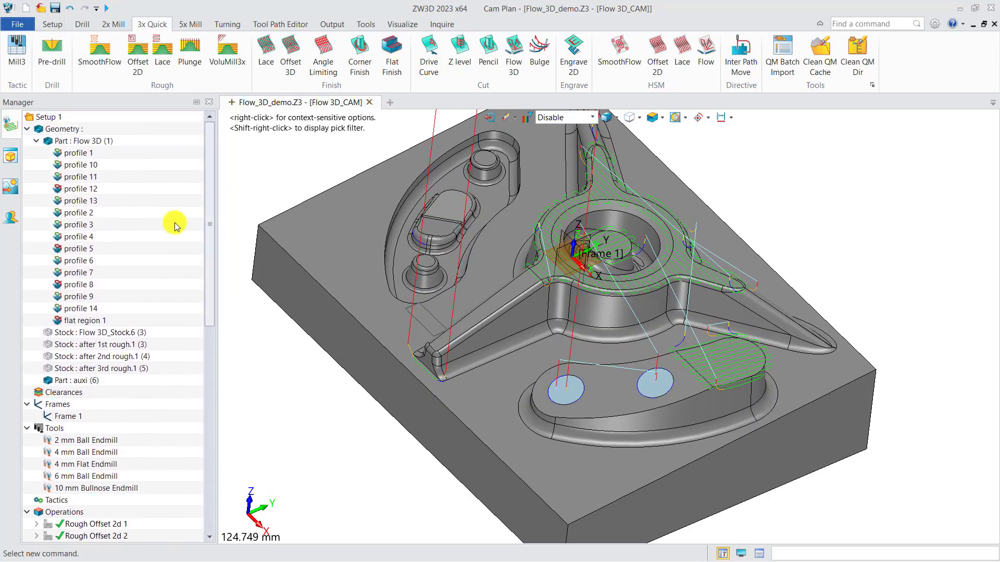
click(48, 380)
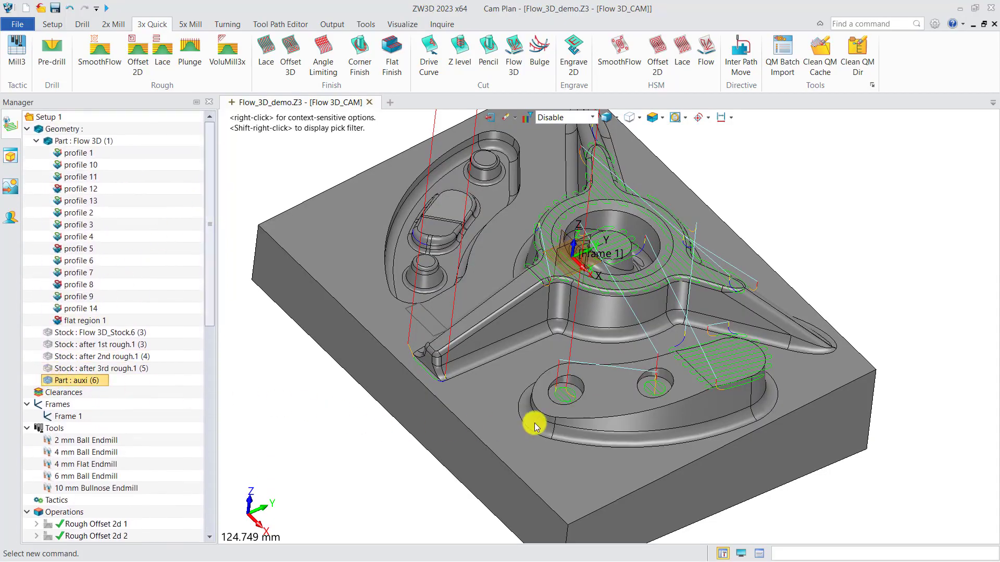
mouse_move(536, 420)
right_down()
mouse_move(564, 432)
mouse_move(547, 425)
right_up()
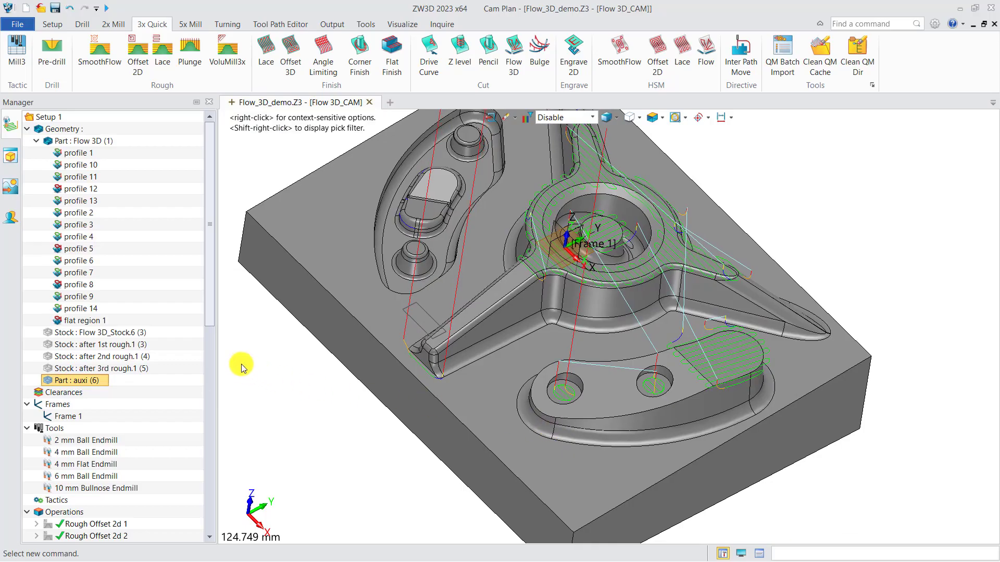
Start a Solid Verify session for all operations from Angle Limiting 1 through Flat Finish 1.
drag(212, 322, 218, 492)
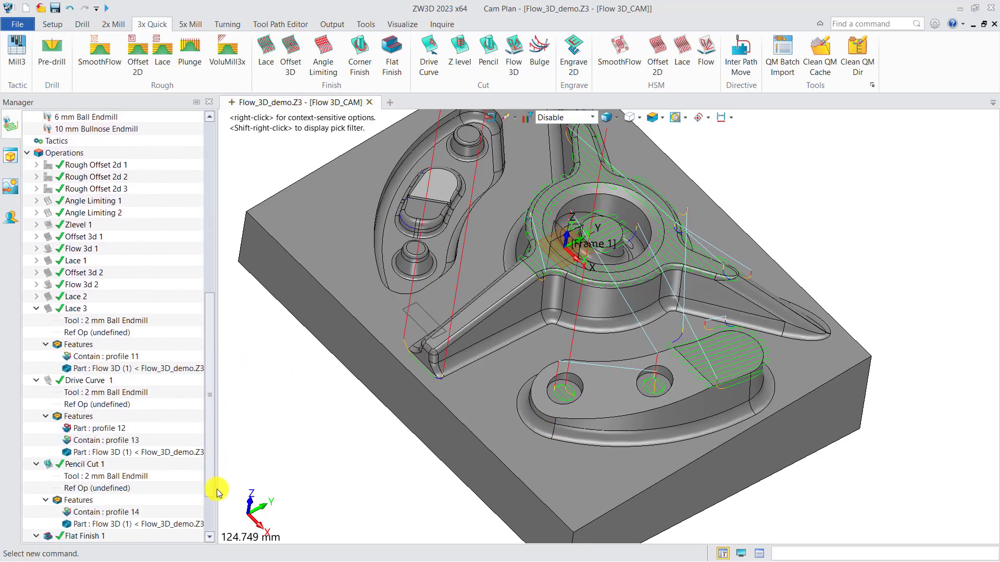
click(112, 201)
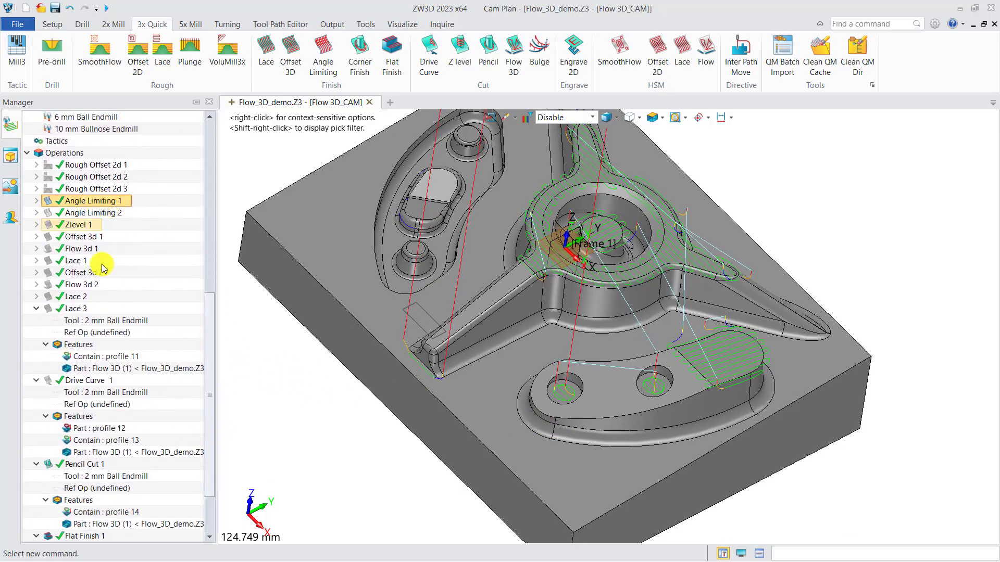
scroll(102, 312, down, 2)
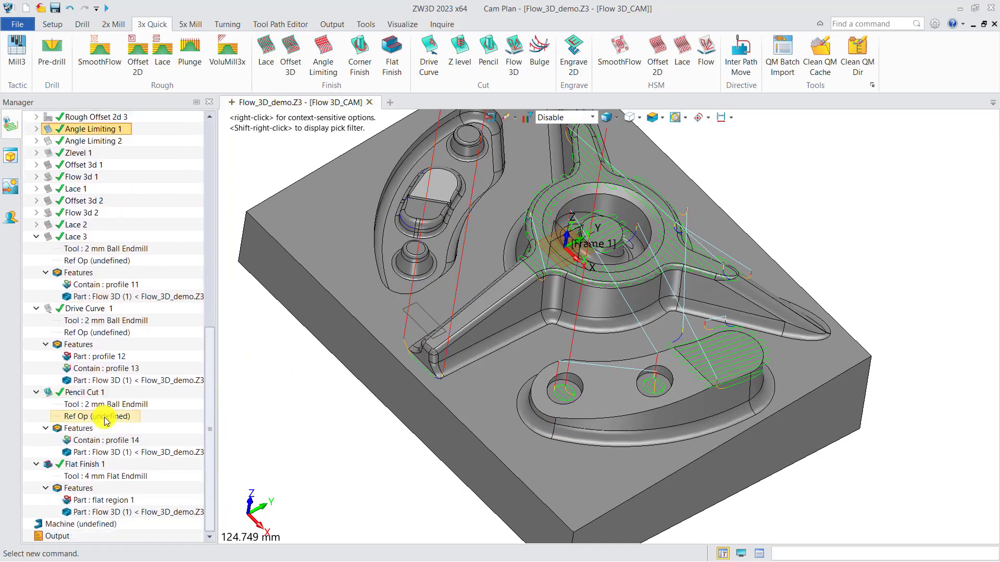
shift+click(86, 468)
right_click(86, 469)
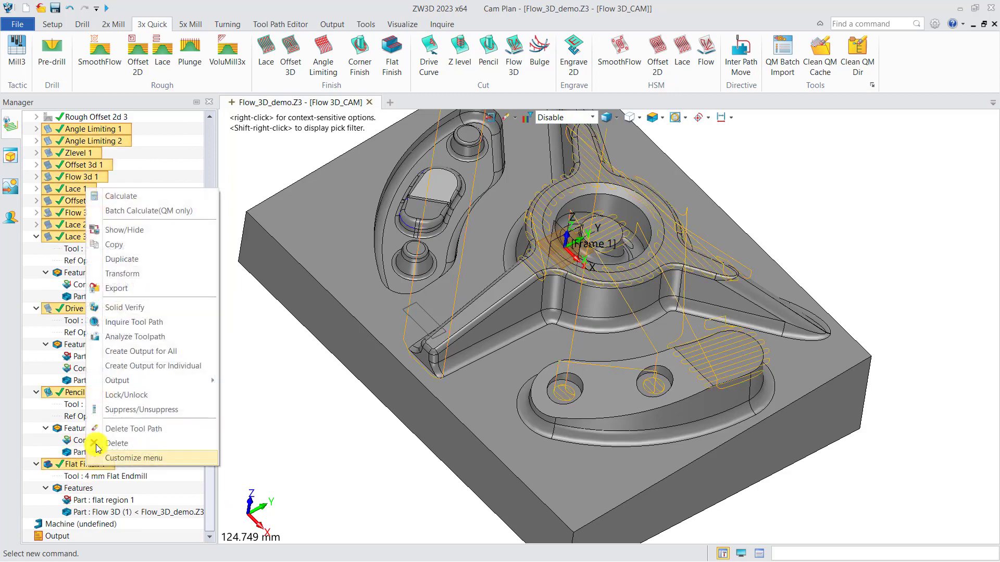
click(134, 308)
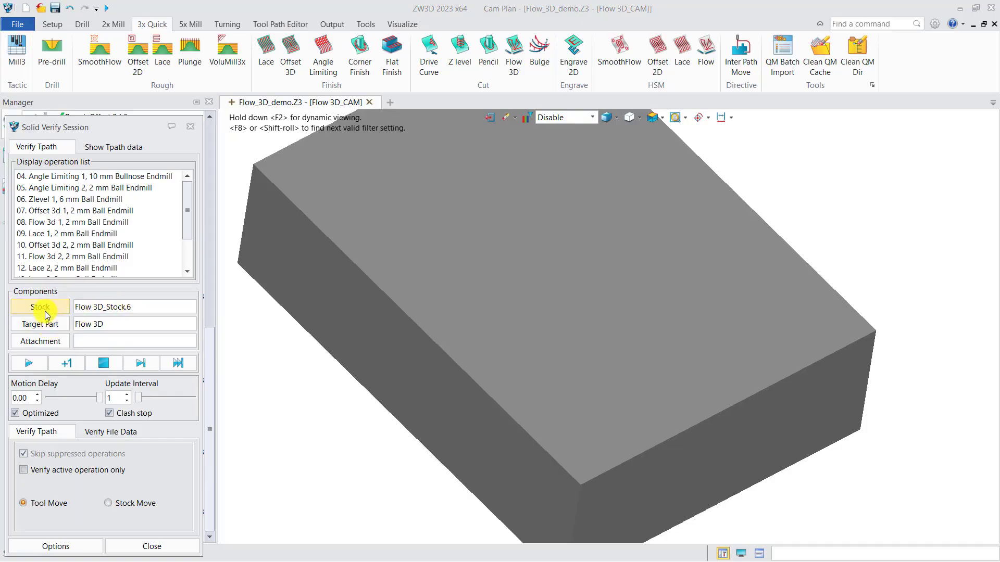
Set the simulation stock to after 3rd rough.1 and bring the whole block into view.
click(46, 311)
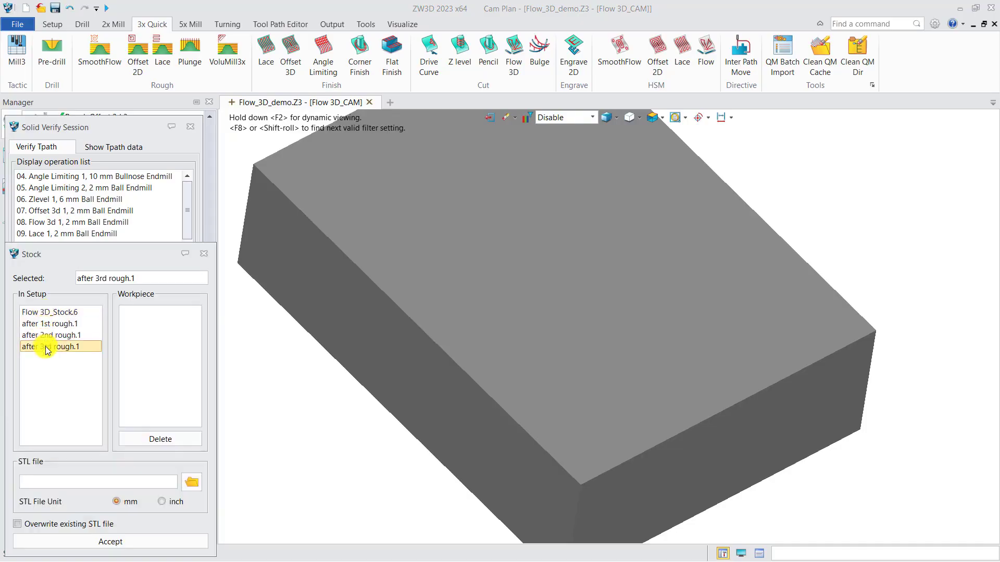
click(101, 539)
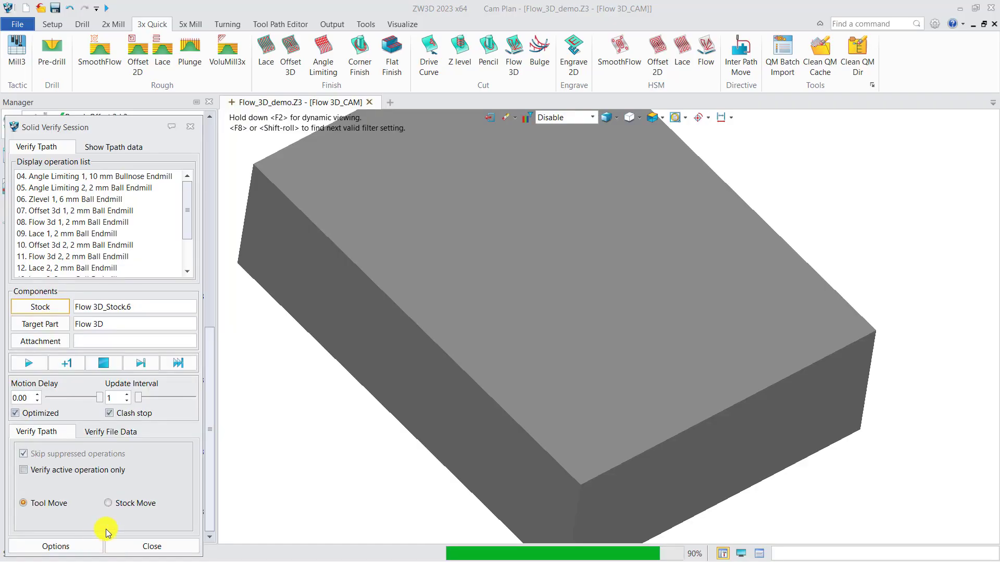
scroll(440, 417, down, 5)
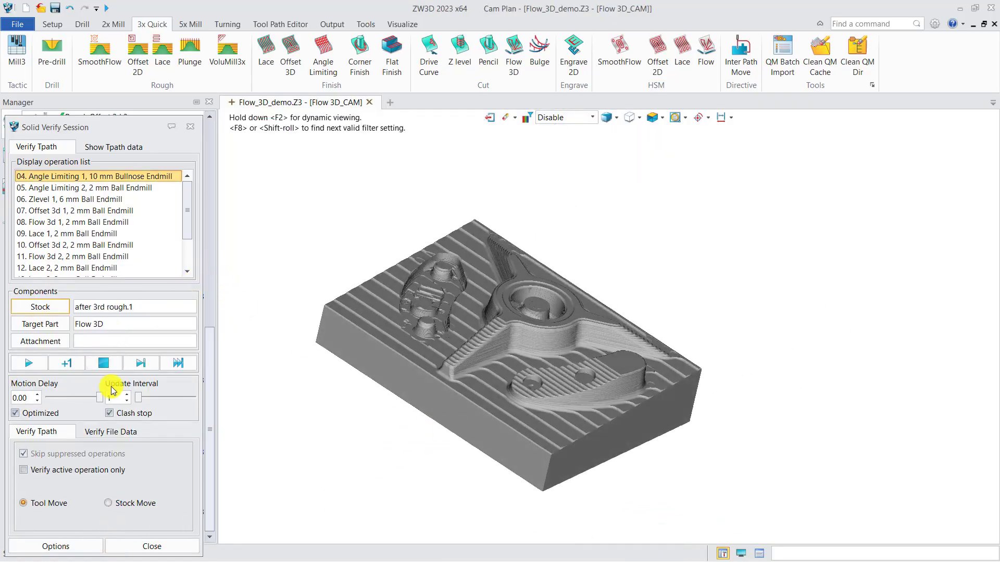
Set the update interval to 93, run the machining simulation and inspect the finished block.
drag(133, 404, 150, 404)
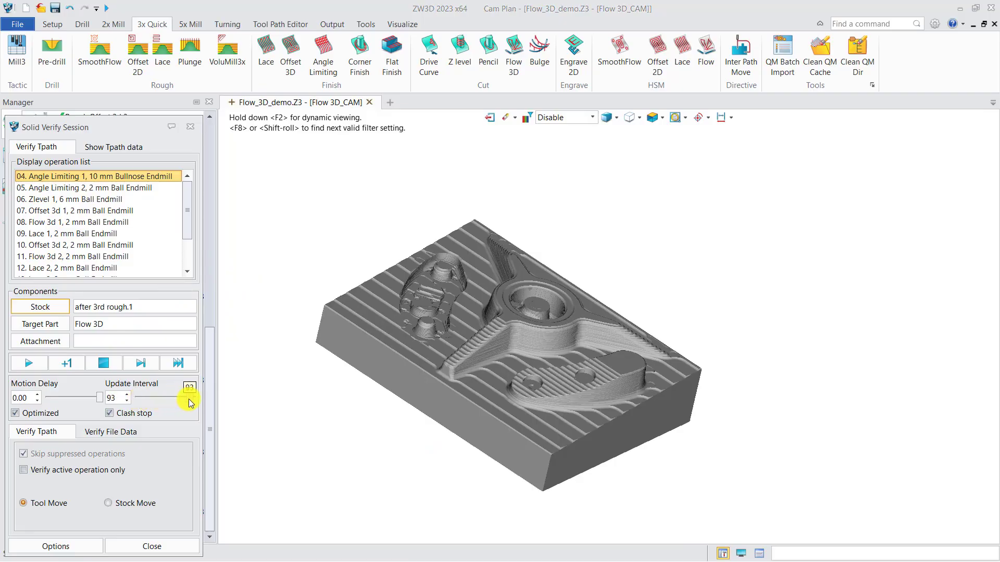
click(32, 362)
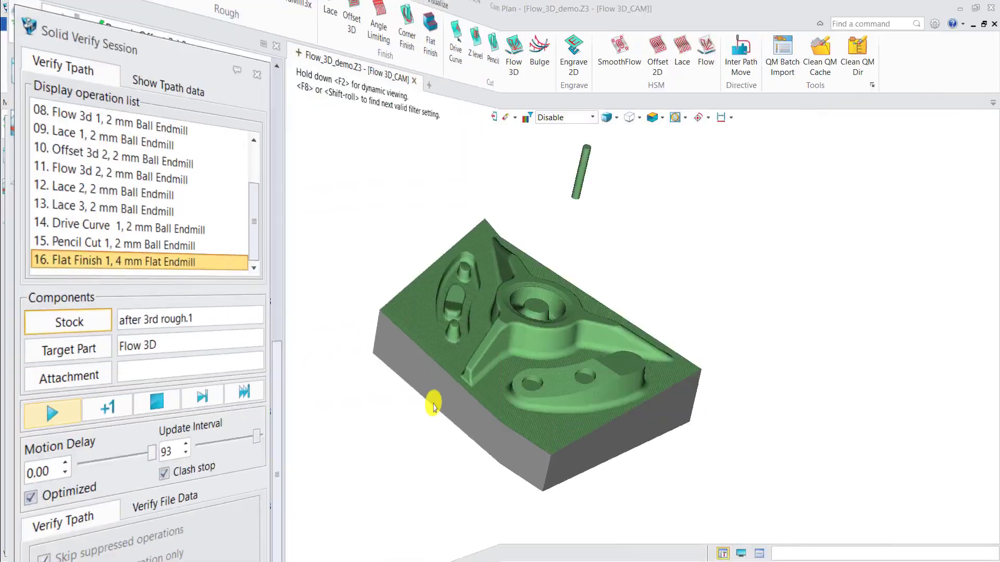
middle_drag(357, 404, 341, 423)
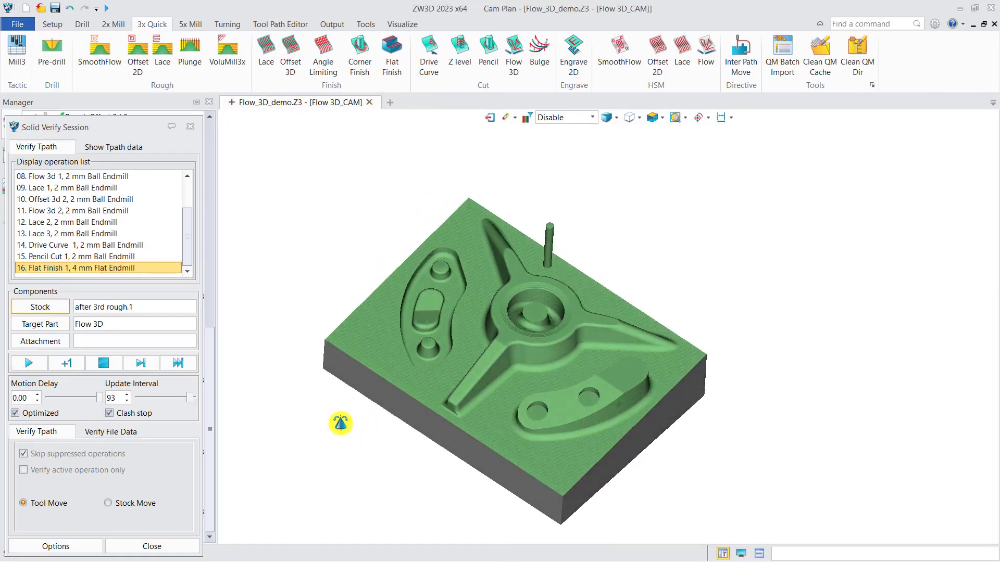
Run the visual tolerance analysis on the simulated stock and inspect the color-coded result from above.
click(60, 546)
click(69, 311)
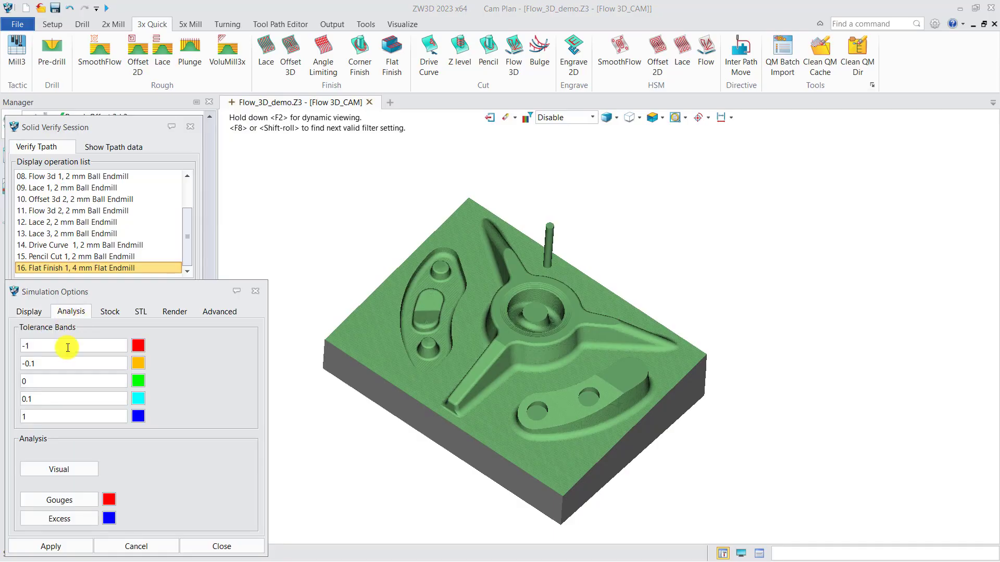
click(59, 469)
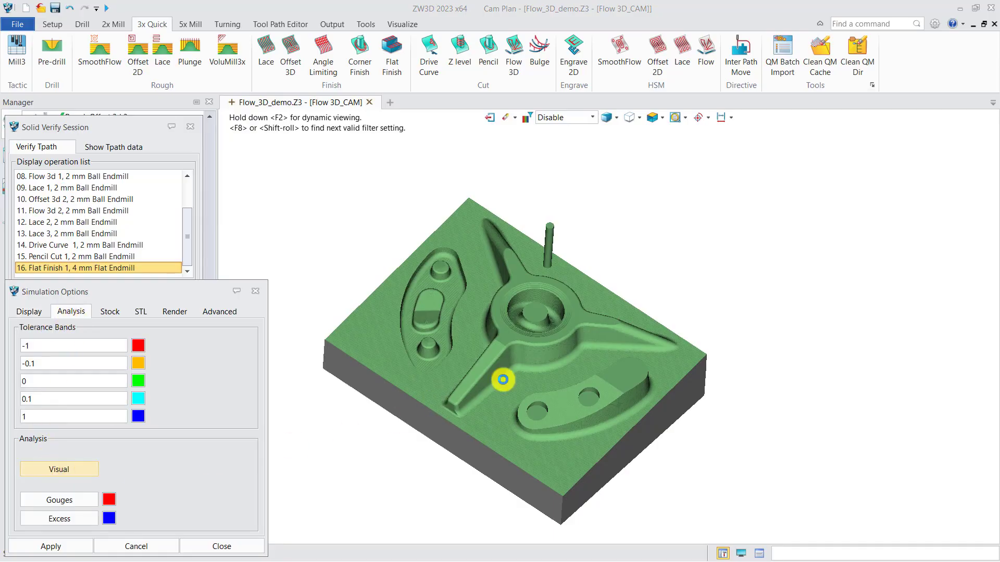
mouse_move(502, 377)
middle_down()
mouse_move(510, 389)
mouse_move(475, 404)
mouse_move(505, 389)
middle_up()
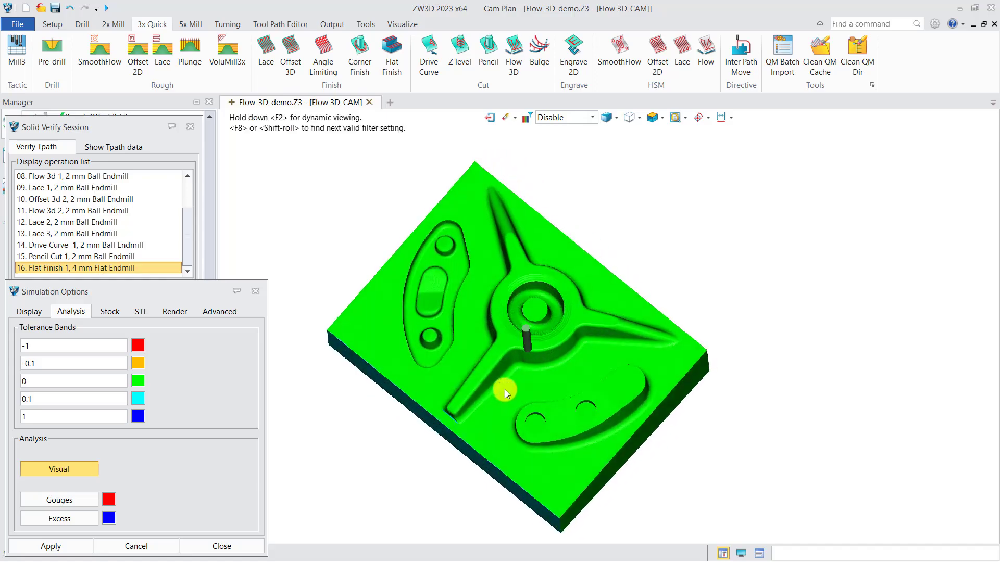